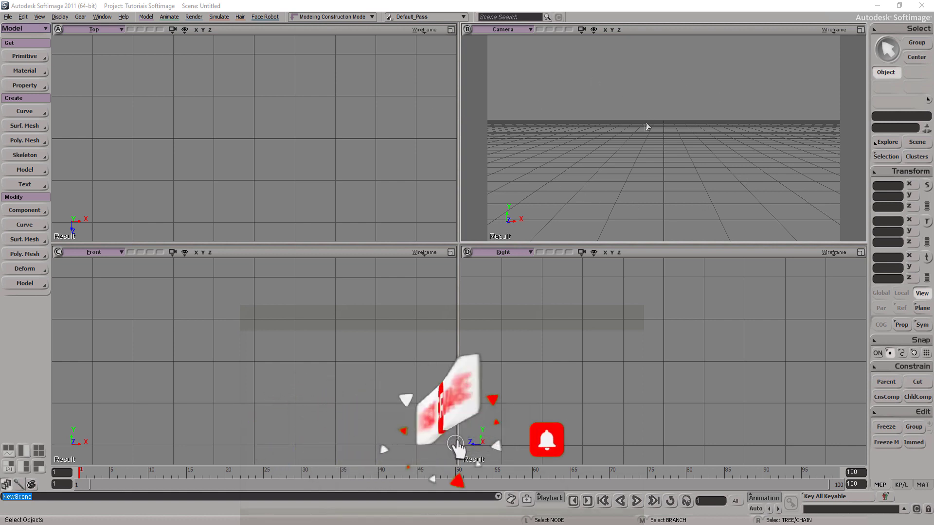
Step: Change viewport B from the Camera view to the User view
click(497, 28)
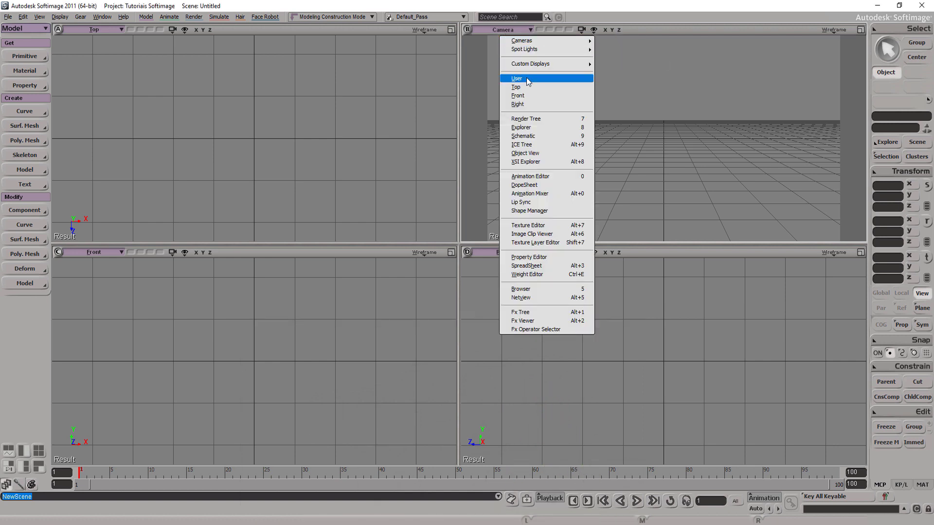
click(525, 78)
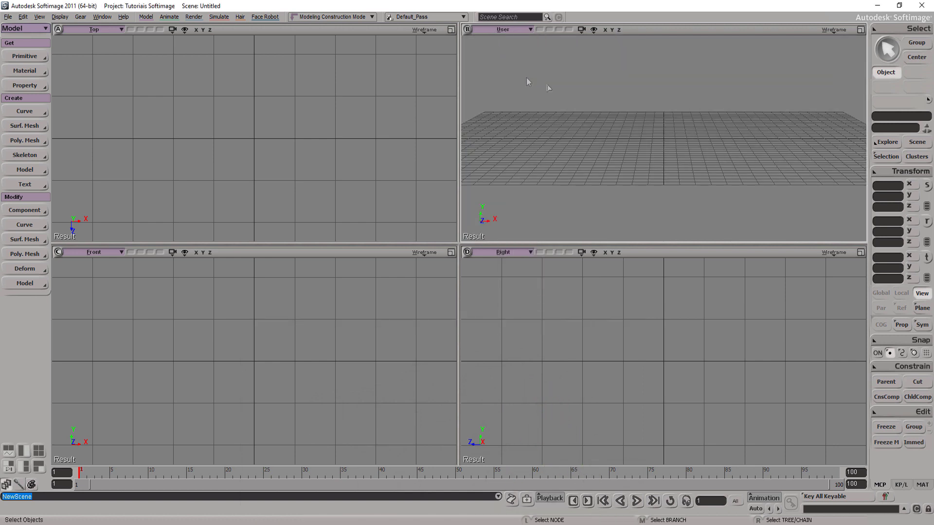
click(22, 58)
mouse_move(77, 75)
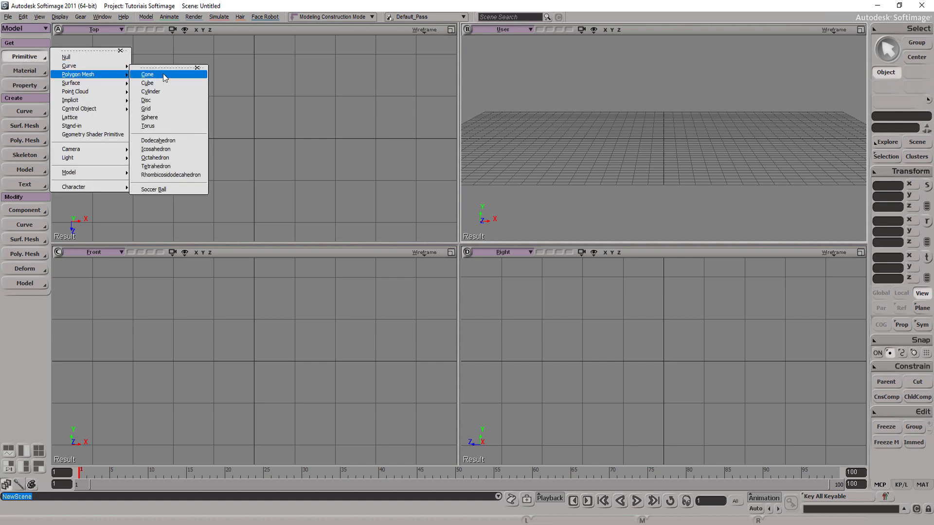
Step: Add a polygon-mesh cube of length 8 and maximize the User view with F12
click(164, 85)
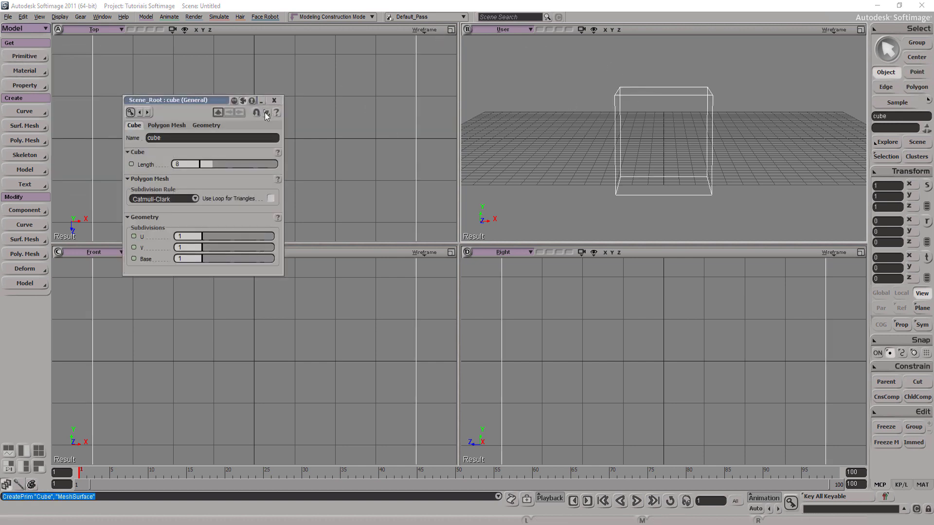
key(F12)
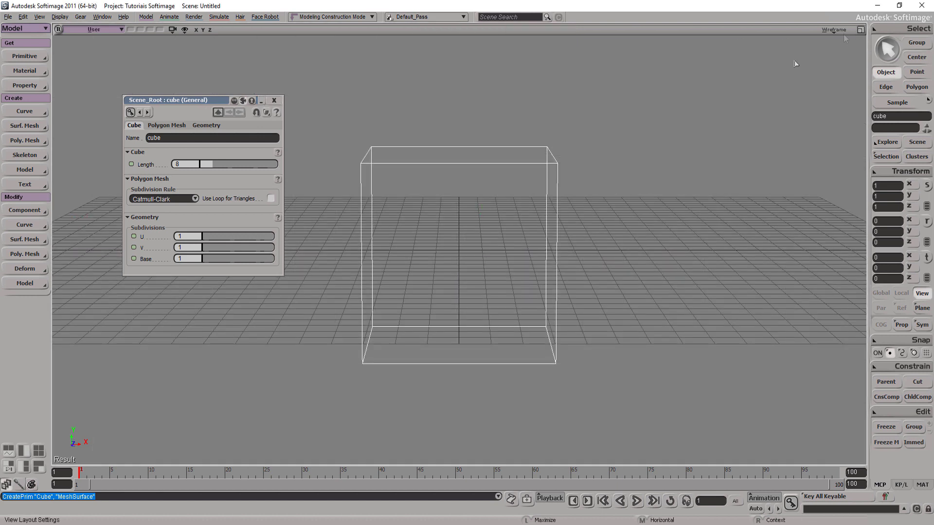
click(834, 30)
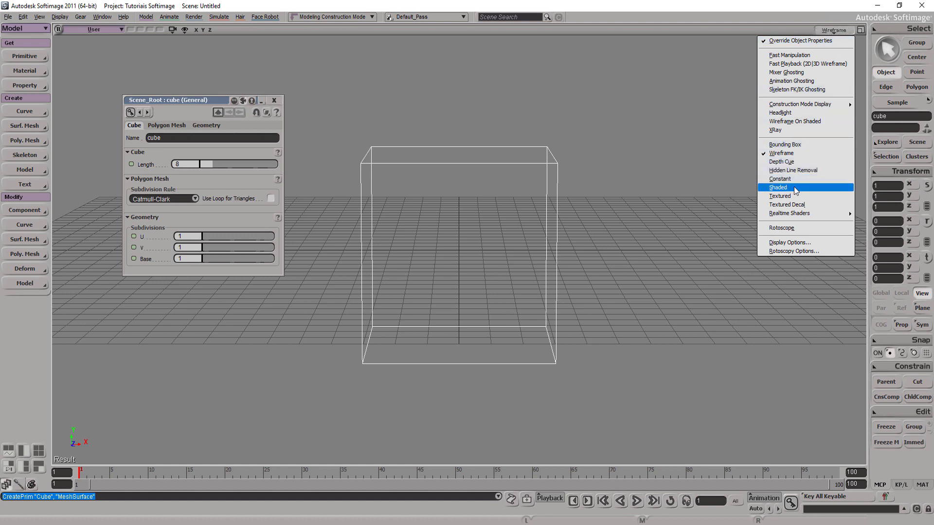
Step: Display the view shaded and raise the cube along Y to 3.9628 on the grid
click(778, 187)
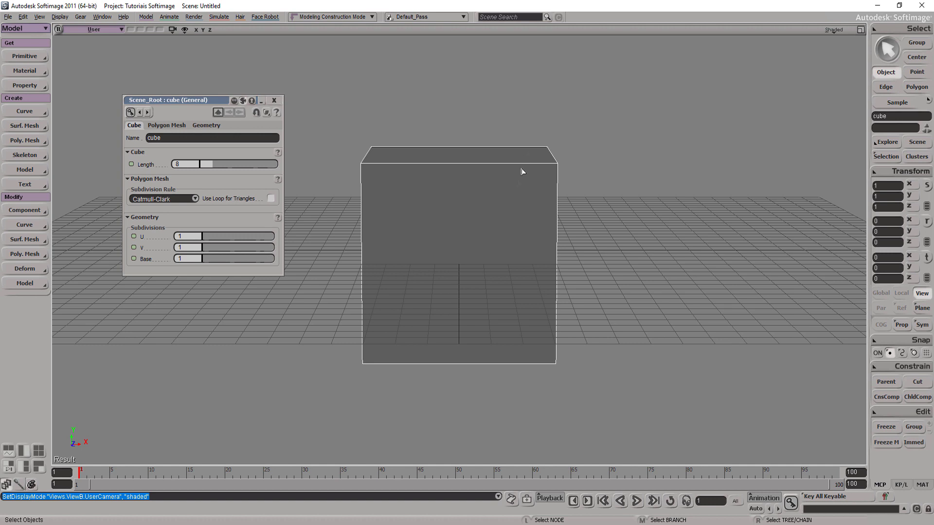
click(926, 259)
drag(458, 162, 458, 68)
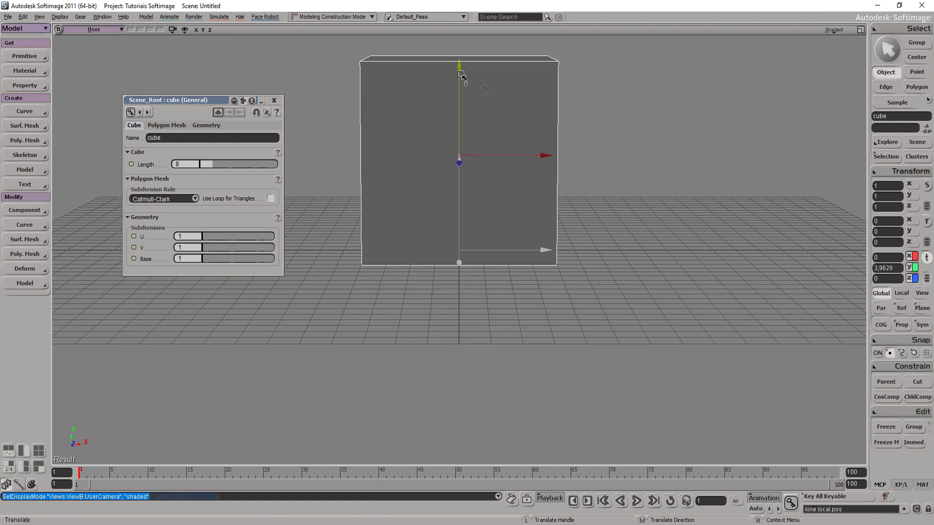
Step: Turn on headlight lighting and orbit and pan to a perspective view of the cube
click(833, 30)
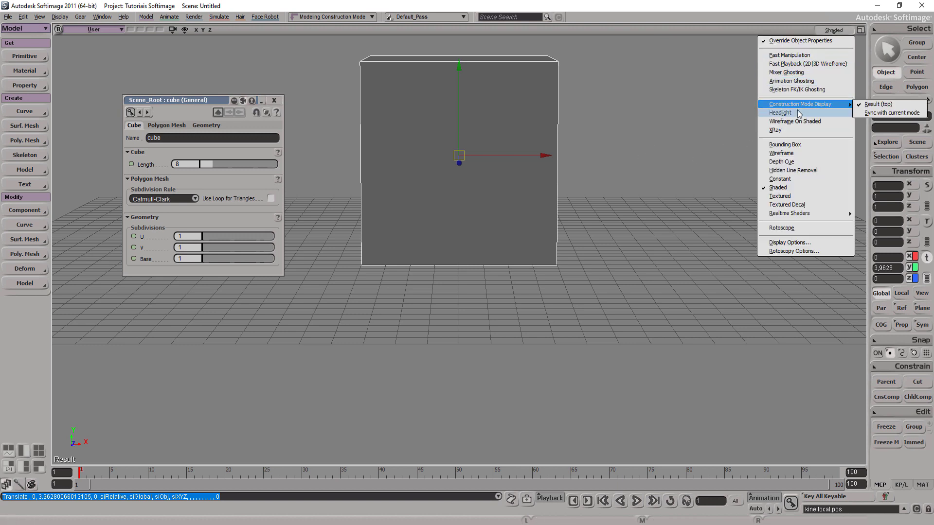
click(783, 115)
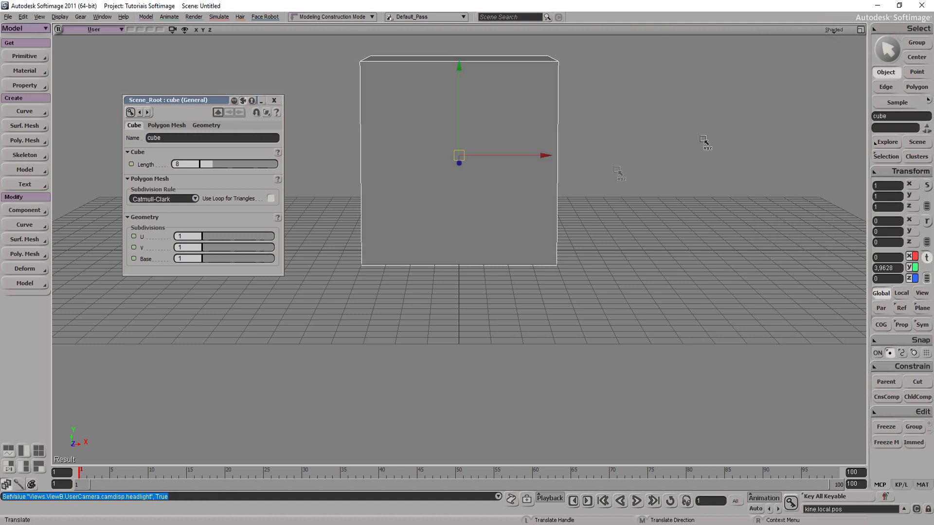
key(s)
mouse_move(542, 204)
right_down()
mouse_move(575, 162)
mouse_move(531, 175)
mouse_move(491, 217)
mouse_move(523, 235)
mouse_move(564, 229)
mouse_move(568, 244)
right_up()
drag(568, 244, 471, 251)
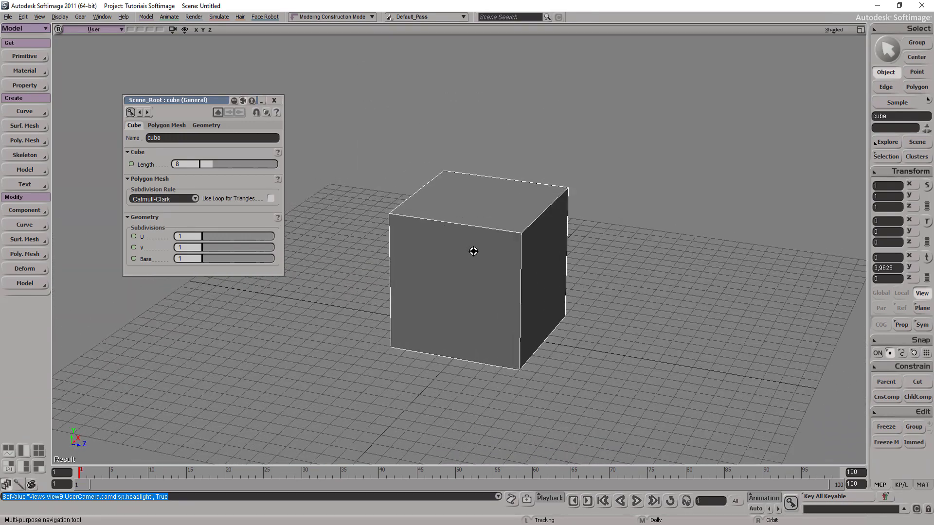
click(274, 100)
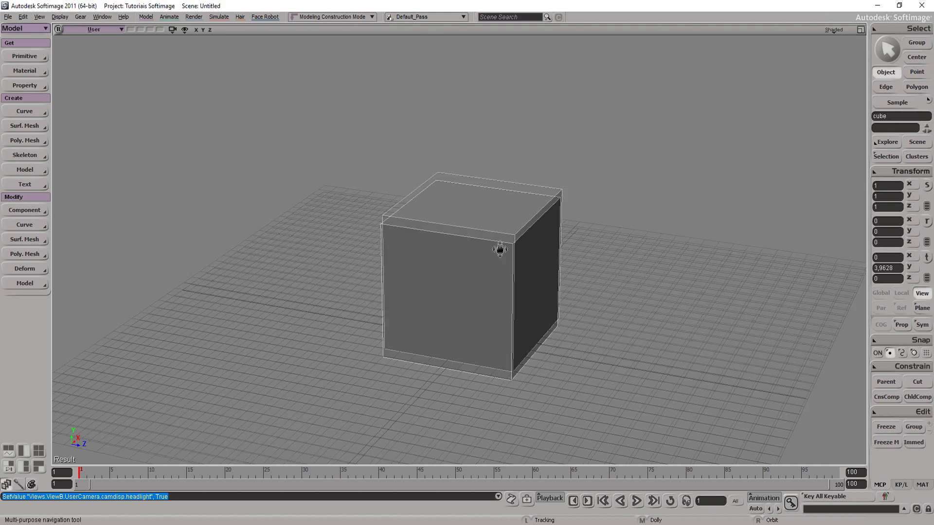
Step: Orbit, dolly and track around the cube to inspect its top and left side
scroll(462, 230, up, 3)
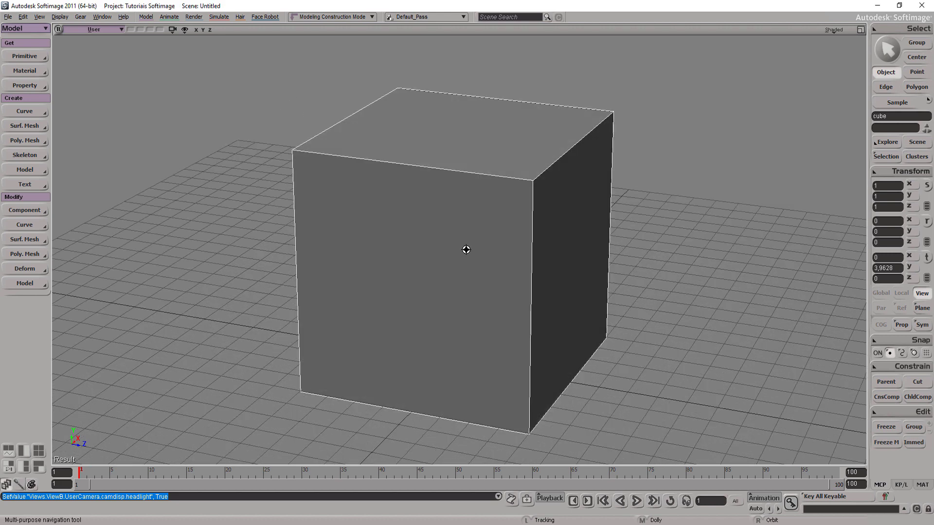
scroll(465, 249, down, 3)
scroll(478, 264, down, 3)
scroll(467, 271, down, 2)
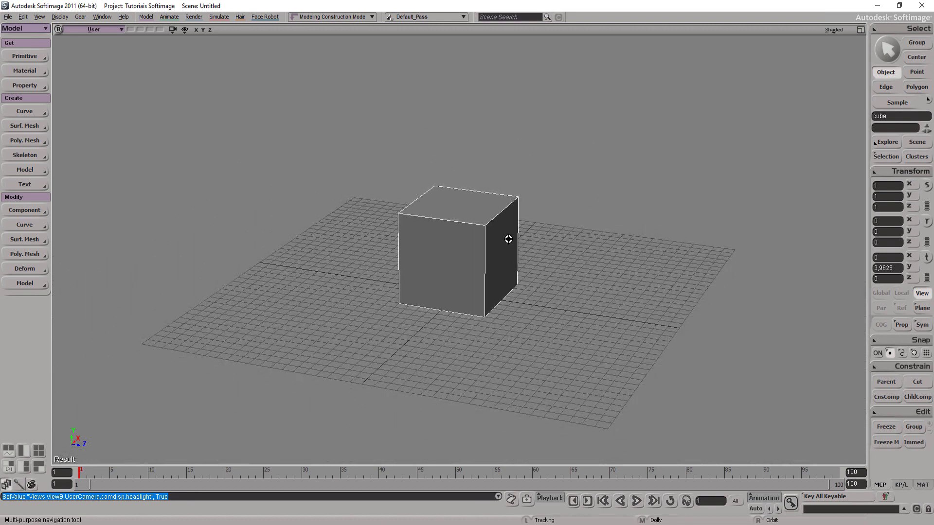
mouse_move(424, 247)
right_down()
mouse_move(454, 238)
mouse_move(417, 242)
mouse_move(467, 219)
mouse_move(401, 243)
mouse_move(462, 244)
mouse_move(417, 244)
mouse_move(385, 313)
mouse_move(413, 212)
mouse_move(396, 232)
mouse_move(421, 204)
right_up()
scroll(413, 213, up, 2)
middle_drag(422, 204, 379, 269)
mouse_move(380, 269)
mouse_down()
mouse_move(389, 260)
mouse_move(381, 264)
mouse_up()
mouse_move(453, 208)
middle_down()
mouse_move(429, 272)
mouse_move(573, 123)
mouse_move(400, 399)
mouse_move(576, 225)
mouse_move(386, 375)
mouse_move(599, 170)
mouse_move(435, 326)
mouse_move(561, 260)
mouse_move(427, 254)
mouse_move(527, 246)
mouse_move(427, 262)
mouse_move(548, 259)
mouse_move(441, 267)
middle_up()
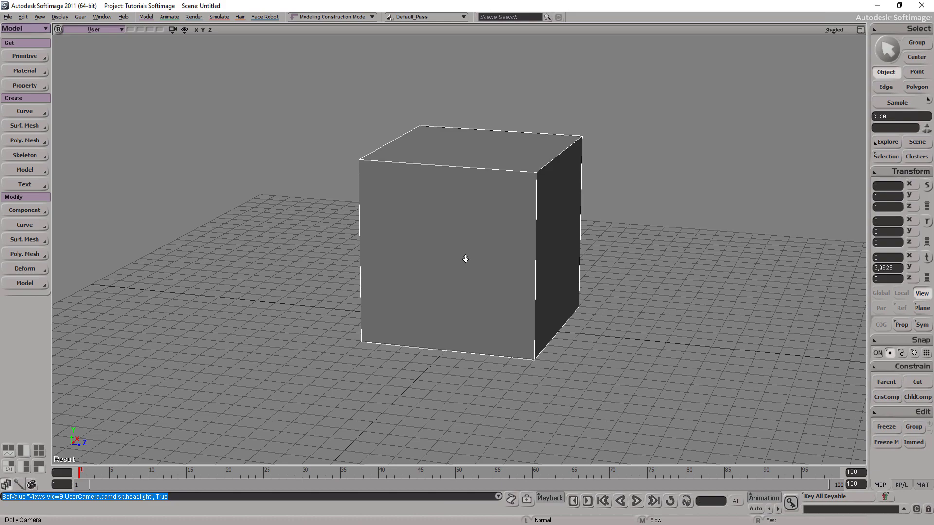
mouse_move(470, 252)
mouse_down()
mouse_move(553, 229)
mouse_move(432, 273)
mouse_move(426, 265)
mouse_move(444, 223)
mouse_move(430, 267)
mouse_move(459, 270)
mouse_move(477, 233)
mouse_move(494, 264)
mouse_move(454, 258)
mouse_move(512, 228)
mouse_move(492, 261)
mouse_move(467, 261)
mouse_move(477, 192)
mouse_move(467, 285)
mouse_move(489, 234)
mouse_move(491, 255)
mouse_move(487, 213)
mouse_move(483, 259)
mouse_move(419, 250)
mouse_move(467, 278)
mouse_move(475, 214)
mouse_move(466, 284)
mouse_move(486, 251)
mouse_move(496, 148)
mouse_move(485, 277)
mouse_move(496, 265)
mouse_move(505, 162)
mouse_move(519, 166)
mouse_up()
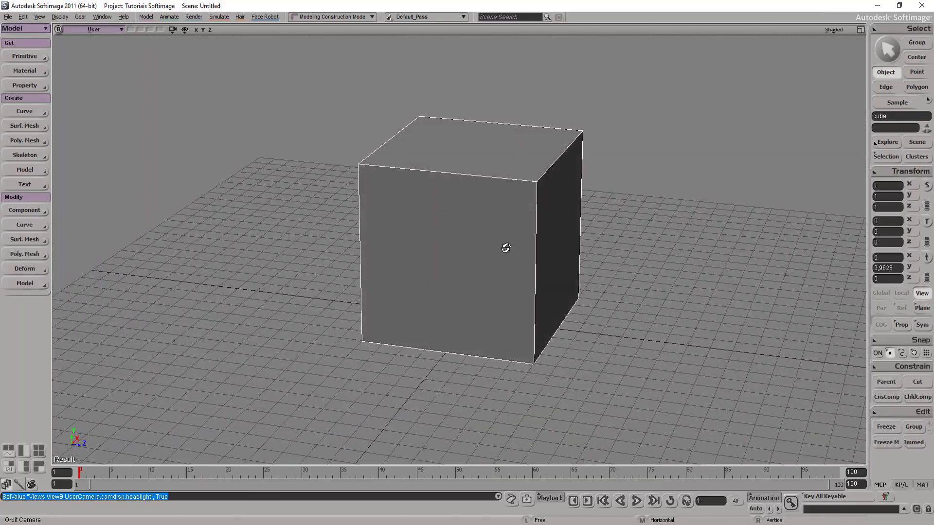
mouse_move(499, 241)
mouse_down()
mouse_move(573, 225)
mouse_move(519, 217)
mouse_move(458, 179)
mouse_move(526, 198)
mouse_up()
mouse_move(512, 261)
mouse_down()
mouse_move(481, 273)
mouse_move(485, 209)
mouse_move(515, 231)
mouse_move(540, 236)
mouse_move(501, 261)
mouse_up()
key(s)
mouse_move(496, 236)
right_down()
mouse_move(461, 234)
mouse_move(485, 216)
mouse_move(452, 240)
mouse_move(475, 231)
mouse_move(446, 286)
mouse_move(525, 235)
mouse_move(517, 252)
mouse_move(452, 272)
mouse_move(439, 242)
mouse_move(391, 252)
mouse_move(402, 254)
mouse_move(381, 240)
mouse_move(396, 223)
mouse_move(381, 229)
mouse_move(404, 229)
mouse_move(376, 231)
mouse_move(384, 221)
mouse_move(475, 235)
right_up()
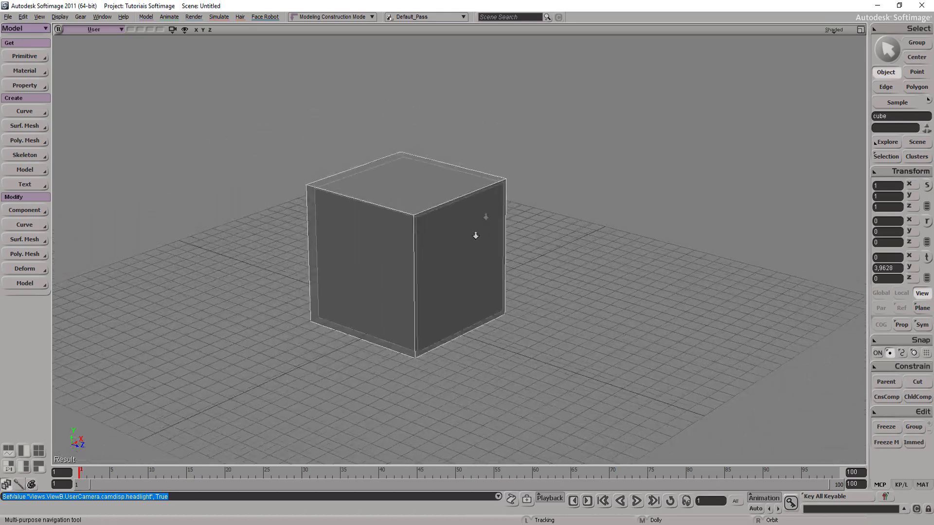
middle_drag(476, 235, 421, 285)
mouse_move(421, 285)
right_down()
mouse_move(385, 273)
mouse_move(437, 259)
mouse_move(396, 276)
right_up()
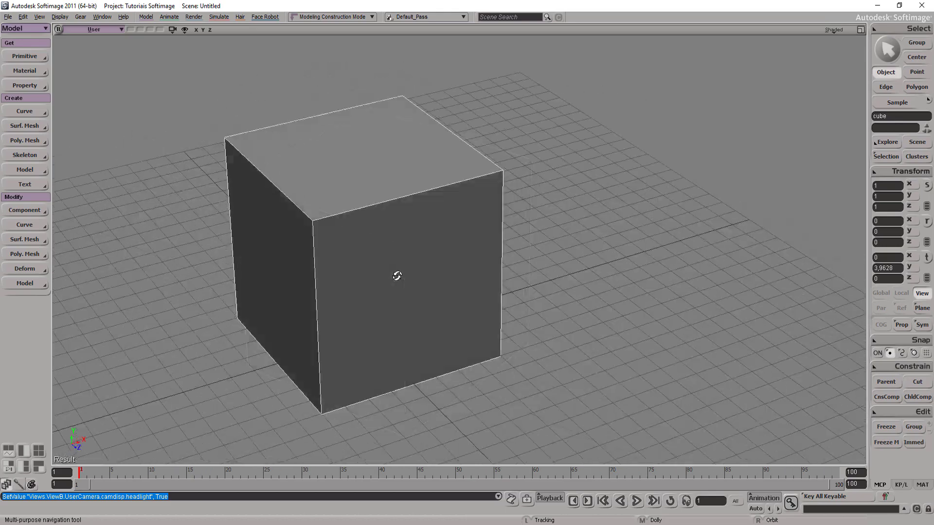
mouse_move(397, 276)
mouse_down()
mouse_move(465, 271)
mouse_move(439, 262)
mouse_move(430, 270)
mouse_up()
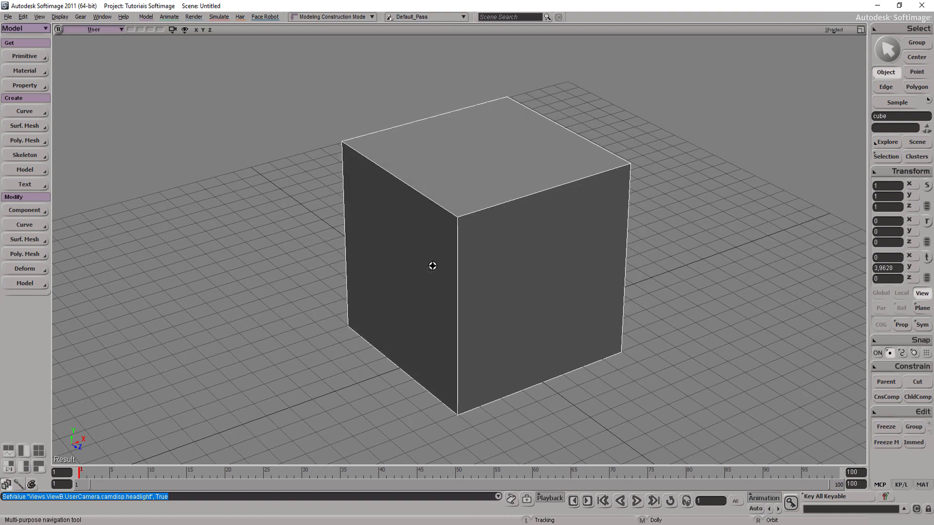
mouse_move(437, 261)
right_down()
mouse_move(513, 255)
mouse_move(498, 273)
mouse_move(553, 249)
mouse_move(541, 256)
right_up()
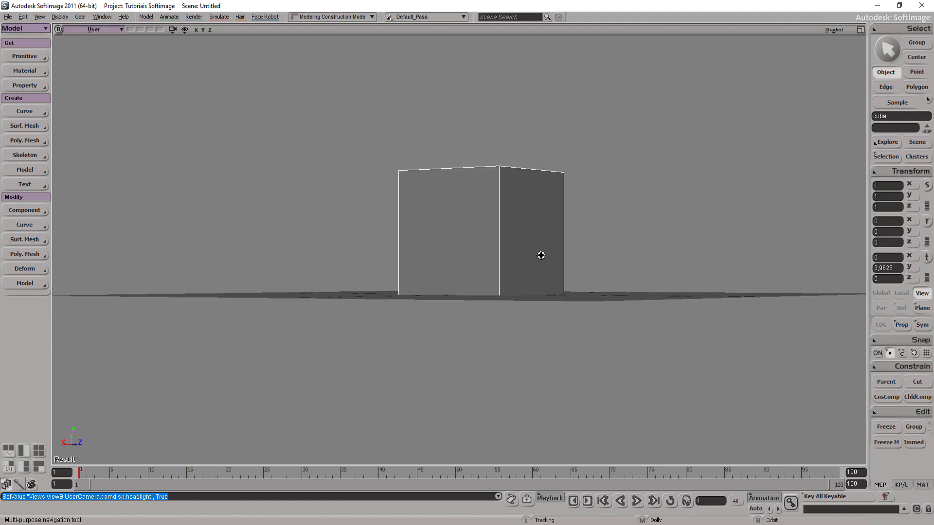
key(r)
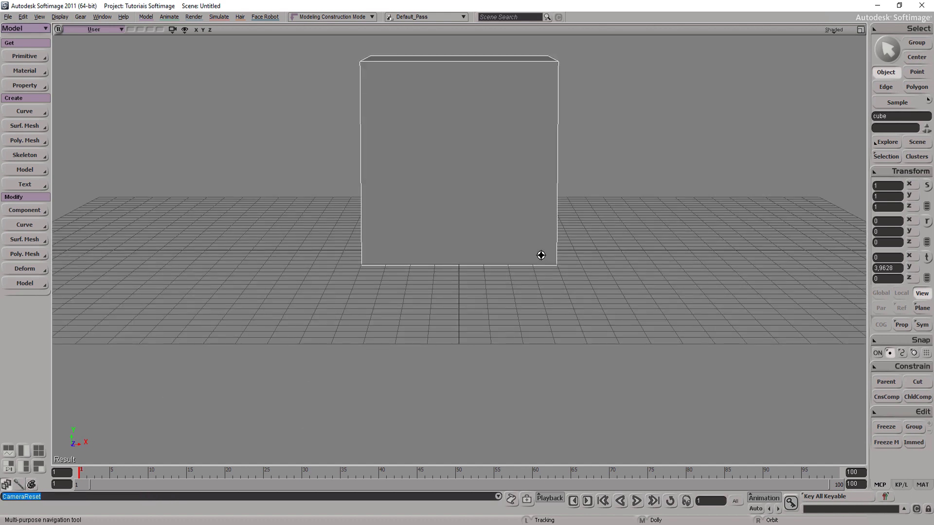
middle_drag(434, 339, 823, 289)
mouse_move(653, 247)
middle_down()
mouse_move(437, 168)
mouse_move(407, 244)
mouse_move(427, 250)
middle_up()
key(r)
mouse_move(554, 251)
middle_down()
mouse_move(666, 209)
mouse_move(638, 200)
middle_up()
mouse_move(637, 200)
right_down()
mouse_move(586, 210)
mouse_move(455, 186)
mouse_move(527, 183)
right_up()
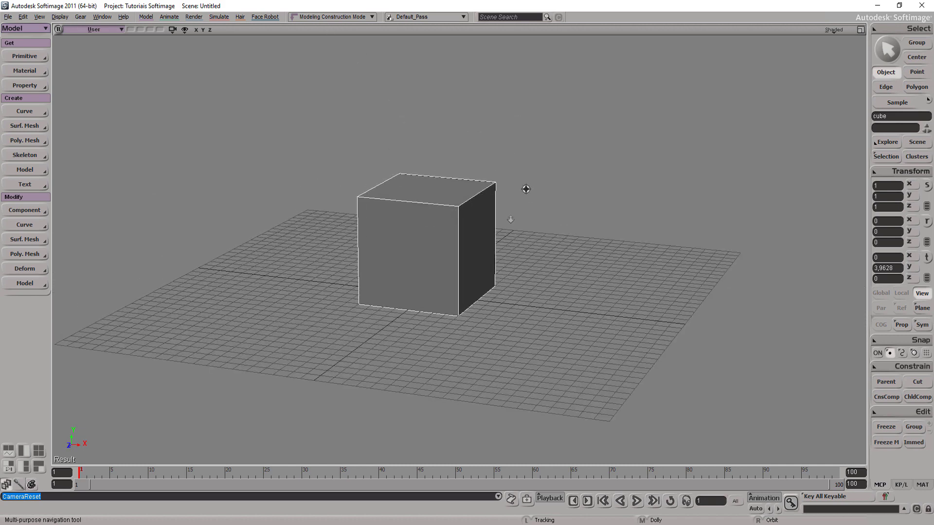
middle_drag(527, 183, 487, 292)
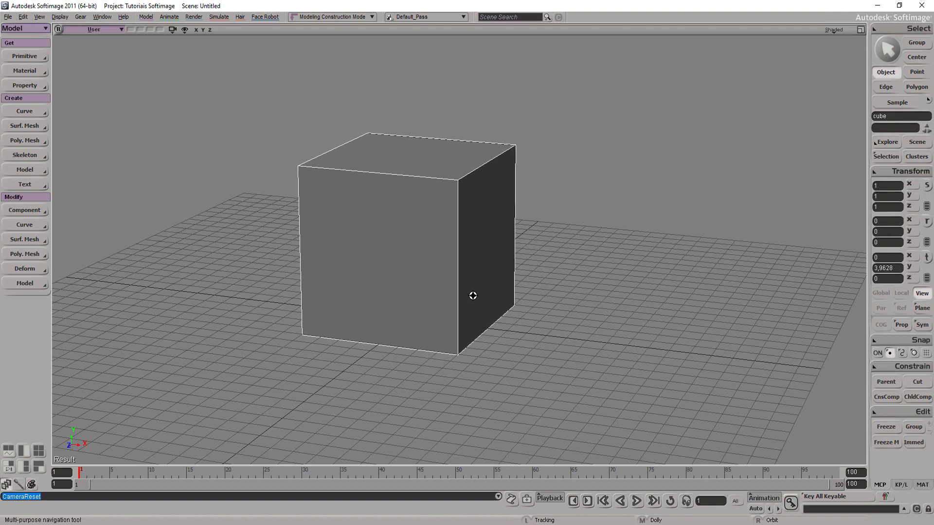
mouse_move(389, 307)
middle_down()
mouse_move(400, 248)
mouse_move(363, 321)
mouse_move(420, 307)
mouse_move(432, 316)
middle_up()
mouse_move(432, 315)
right_down()
mouse_move(388, 315)
mouse_move(425, 310)
mouse_move(415, 320)
right_up()
drag(415, 319, 406, 330)
mouse_move(406, 330)
middle_down()
mouse_move(417, 292)
mouse_move(399, 332)
middle_up()
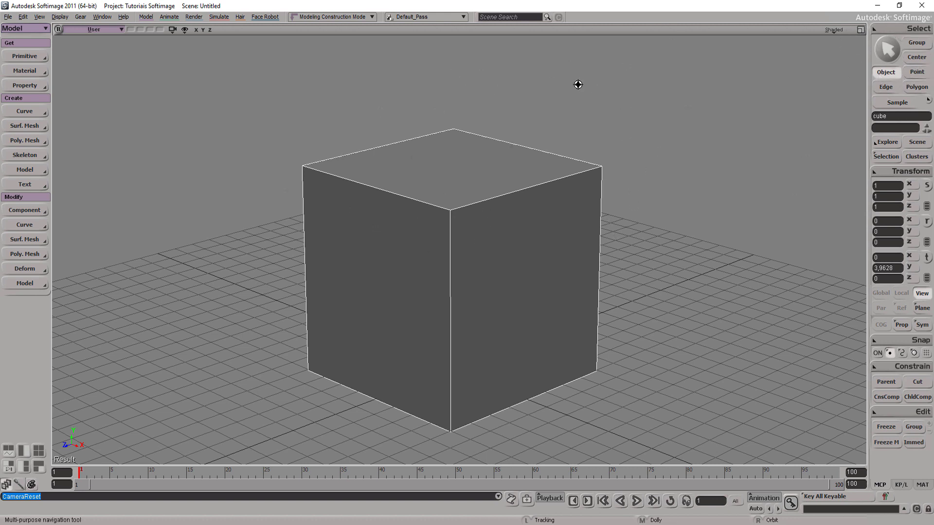
Step: Select the cube's top-right corner point, then a few of its top edges
click(917, 72)
drag(619, 192, 568, 148)
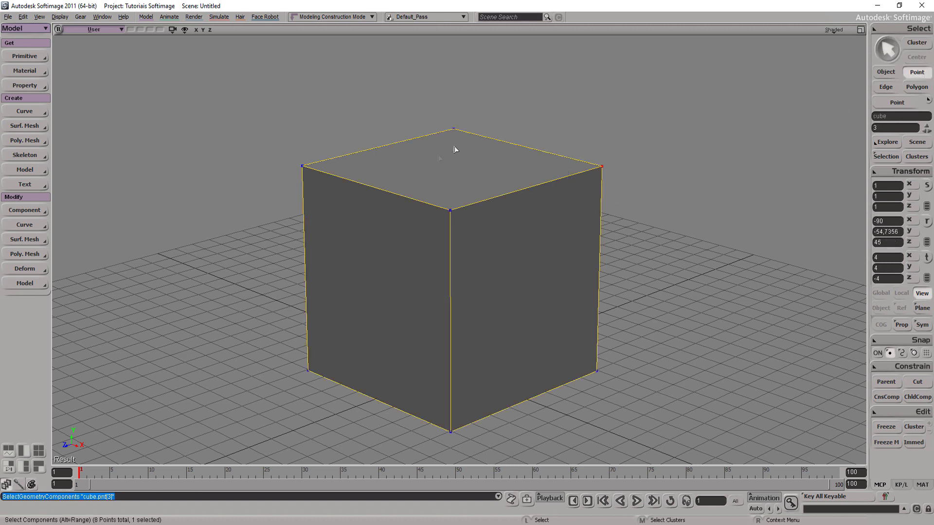
click(885, 87)
click(520, 183)
click(417, 180)
click(538, 196)
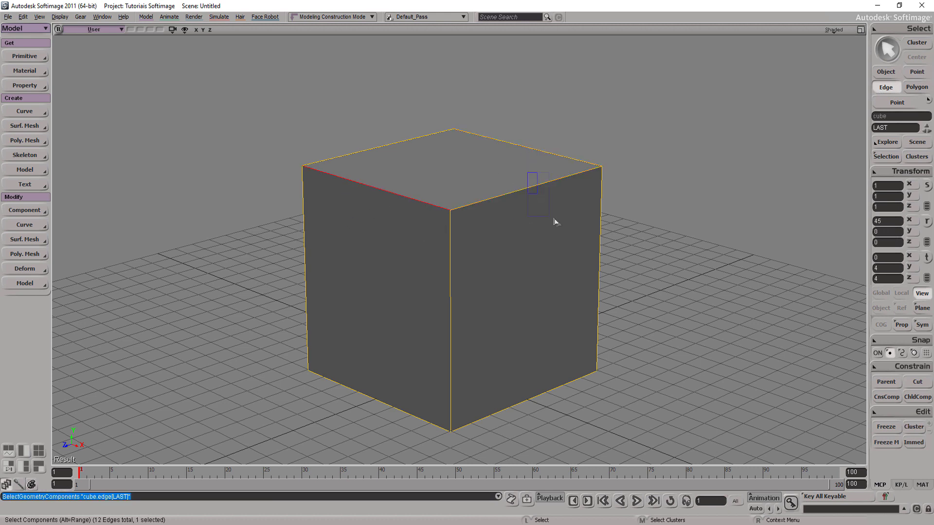
Step: Select the cube's right face, then the face on its left side
click(917, 87)
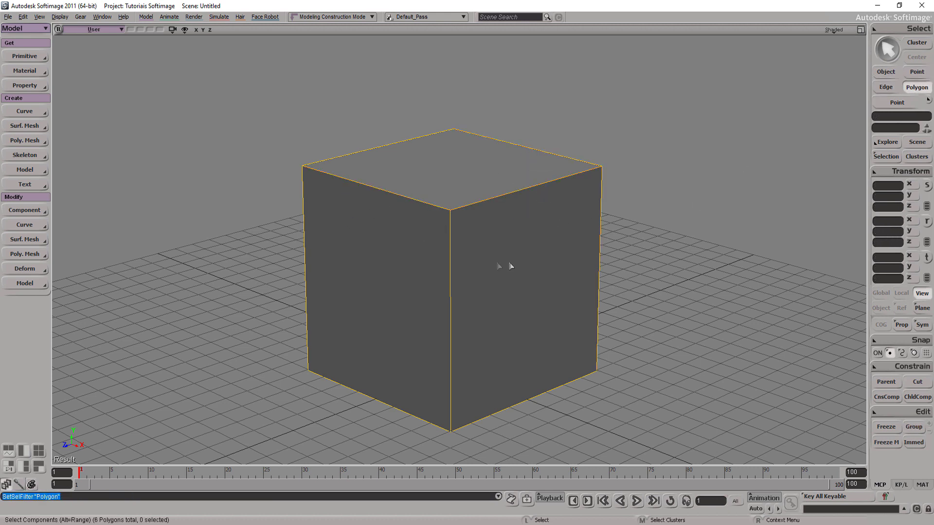
drag(515, 209, 606, 335)
drag(507, 270, 467, 214)
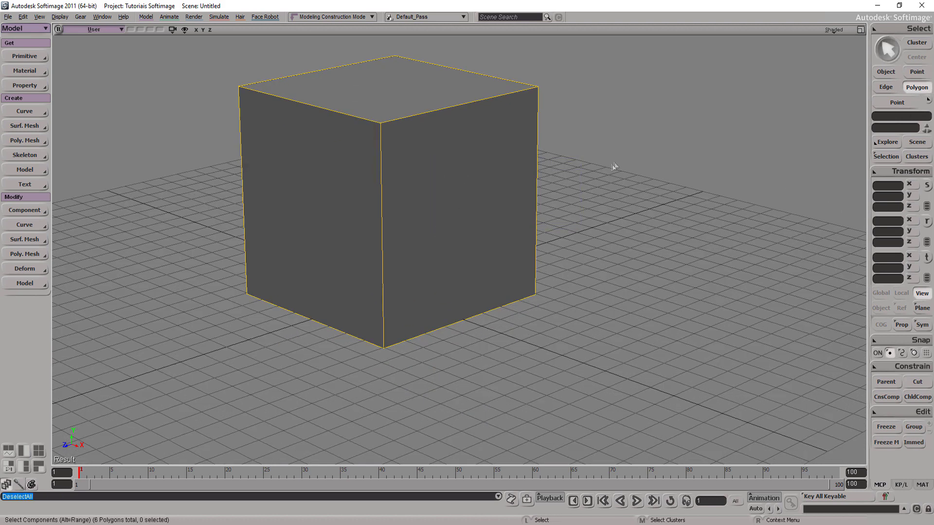
drag(338, 215, 377, 228)
Step: Orbit and dolly out so the whole cube sits centred above the grid
key(s)
right_drag(451, 229, 439, 323)
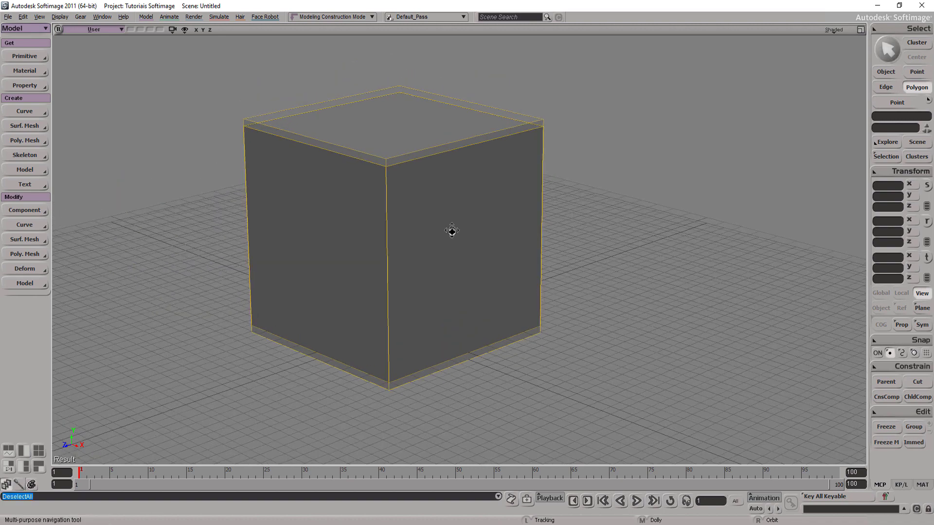
middle_drag(439, 322, 499, 287)
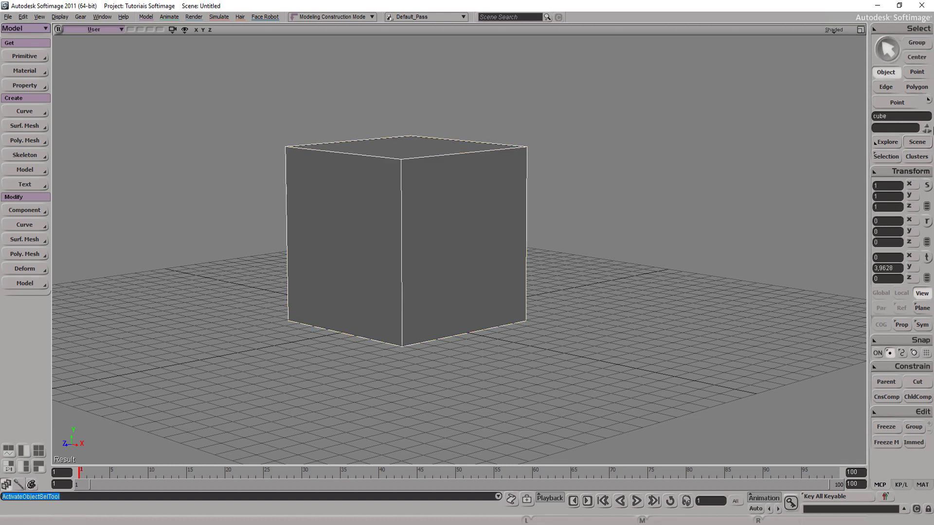
click(906, 88)
mouse_move(605, 114)
mouse_down()
mouse_move(422, 411)
mouse_move(375, 380)
mouse_move(381, 362)
mouse_up()
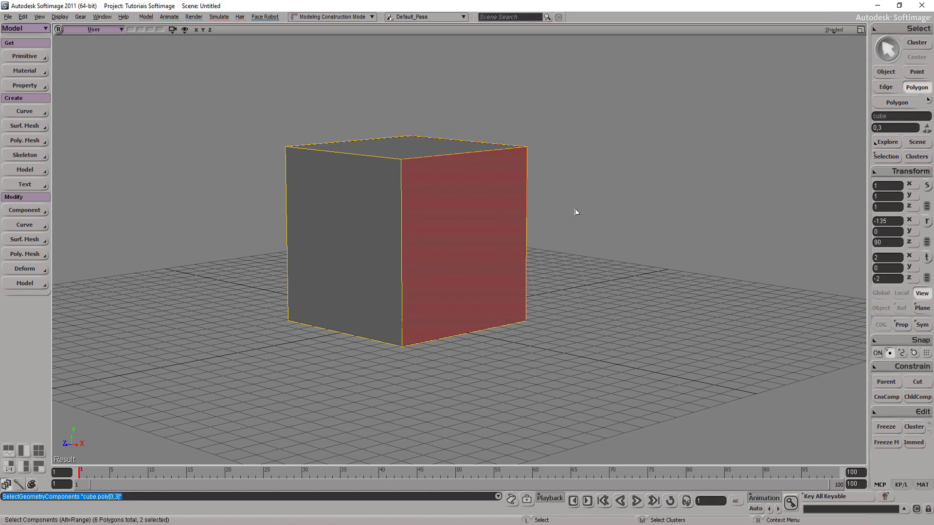
key(s)
mouse_move(574, 207)
right_down()
mouse_move(490, 206)
mouse_move(554, 204)
mouse_move(572, 234)
mouse_move(636, 217)
mouse_move(575, 200)
mouse_move(504, 210)
mouse_move(509, 217)
right_up()
mouse_move(436, 177)
right_down()
mouse_move(312, 194)
mouse_move(427, 168)
mouse_move(428, 200)
right_up()
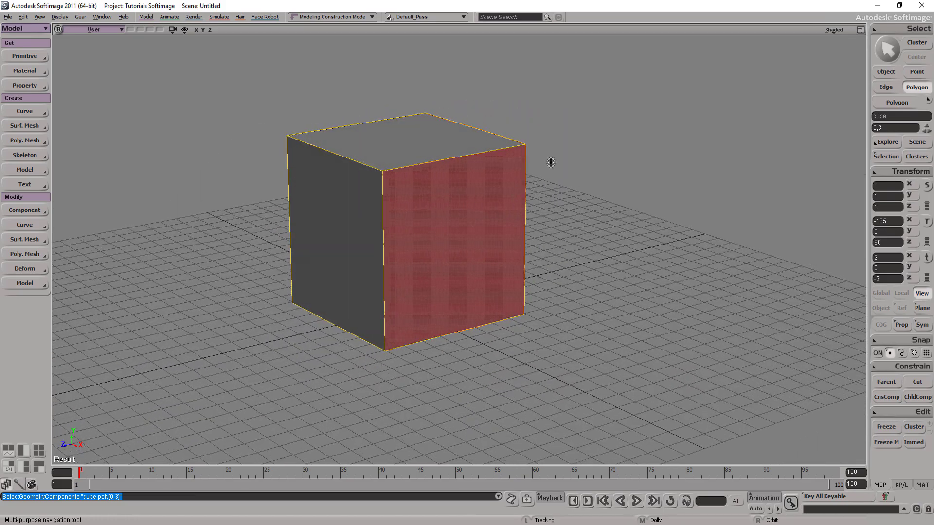
mouse_move(509, 163)
right_down()
mouse_move(477, 225)
mouse_move(461, 198)
mouse_move(477, 222)
right_up()
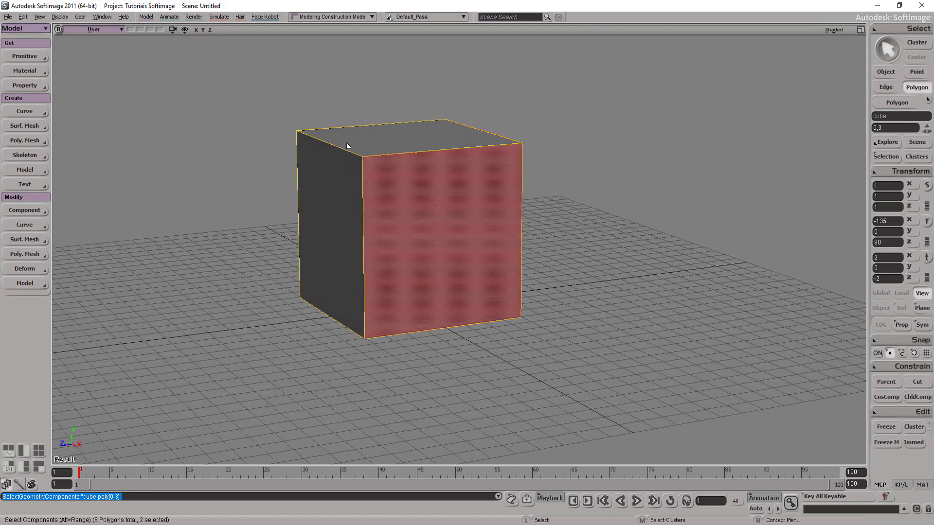
drag(342, 131, 552, 346)
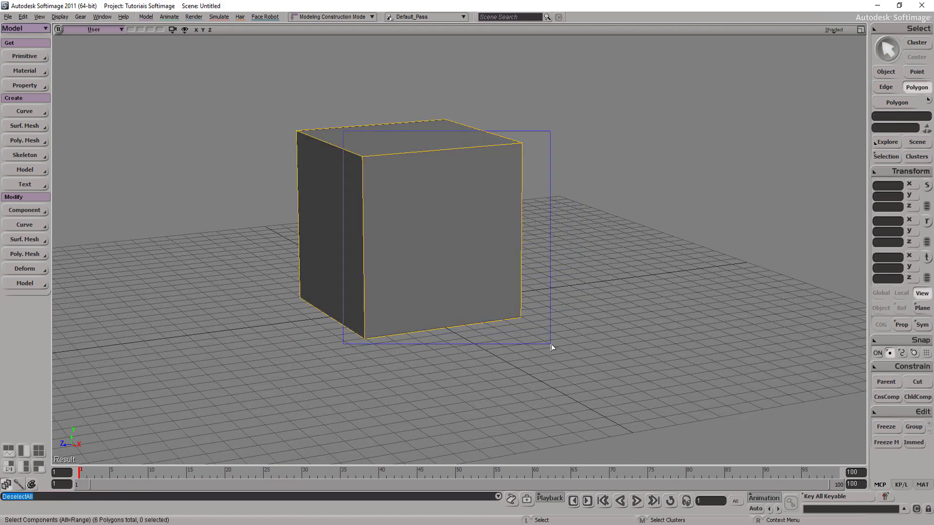
mouse_move(614, 240)
right_down()
mouse_move(505, 257)
mouse_move(540, 198)
mouse_move(596, 146)
mouse_move(692, 240)
mouse_move(540, 261)
mouse_move(652, 238)
mouse_move(563, 240)
mouse_move(619, 243)
mouse_move(648, 223)
mouse_move(582, 267)
mouse_move(707, 242)
mouse_move(494, 258)
mouse_move(554, 256)
right_up()
mouse_move(356, 177)
right_down()
mouse_move(428, 166)
mouse_move(500, 183)
mouse_move(448, 188)
right_up()
key(space)
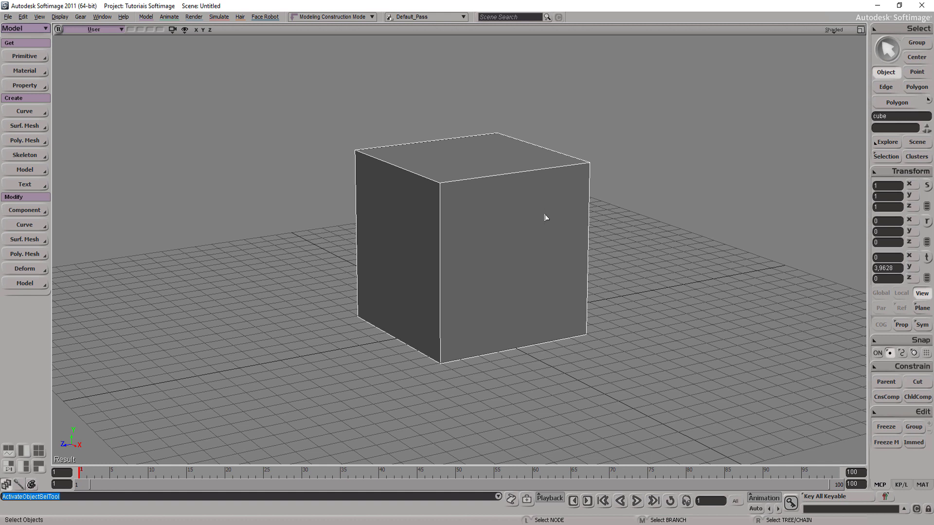
key(t)
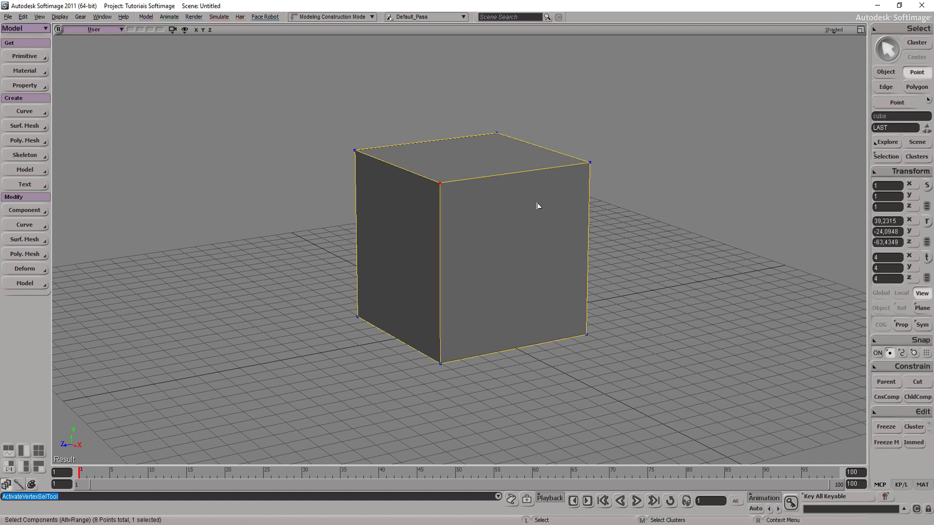
Step: Select the cube's corner points, ending with only the bottom-right corner selected
click(590, 164)
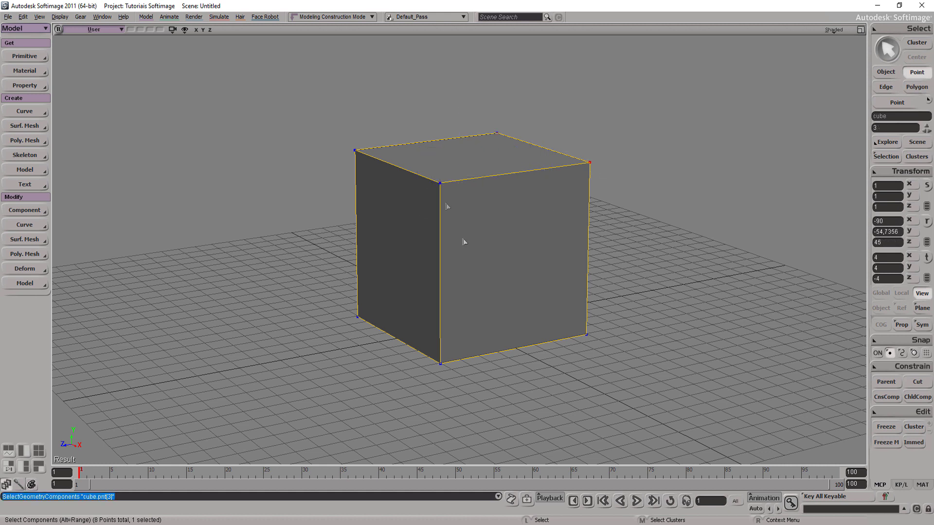
shift+click(587, 335)
shift+drag(399, 161, 601, 299)
drag(578, 328, 669, 358)
Step: Try selecting the cube's front, top and right edges by clicking and box-selecting
key(e)
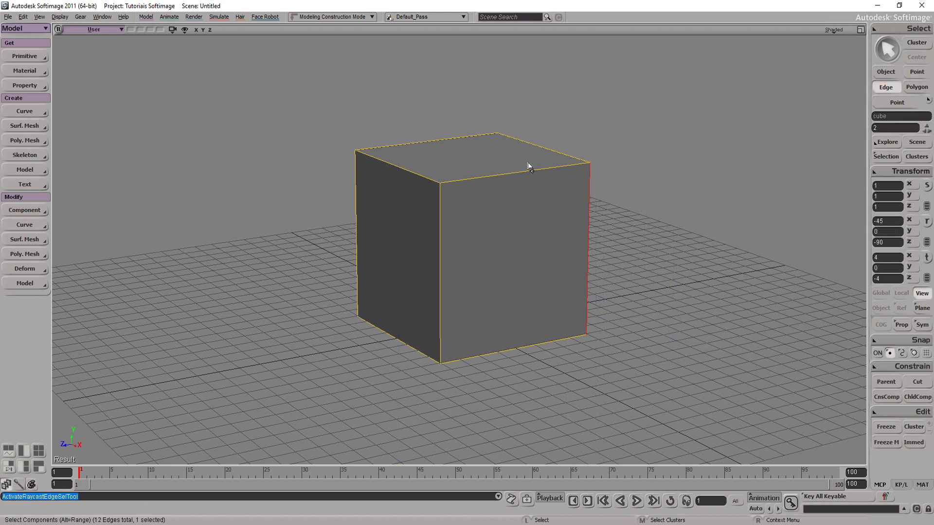
click(516, 209)
click(598, 258)
click(450, 176)
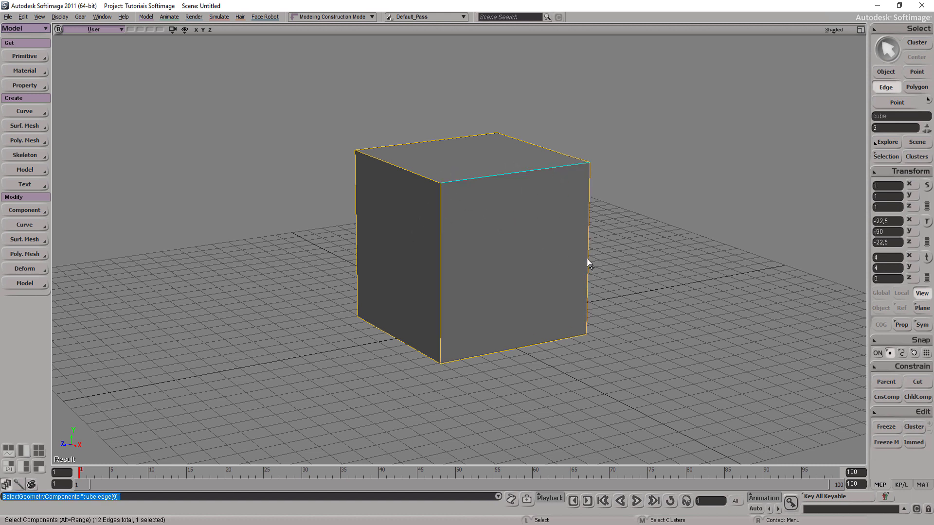
alt+click(439, 265)
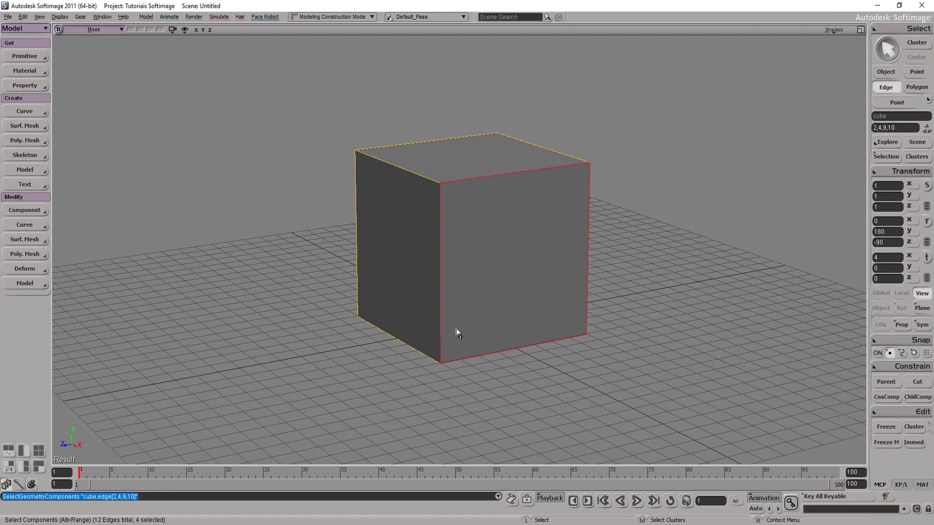
click(476, 320)
drag(657, 177, 562, 396)
drag(626, 118, 515, 210)
drag(620, 147, 411, 246)
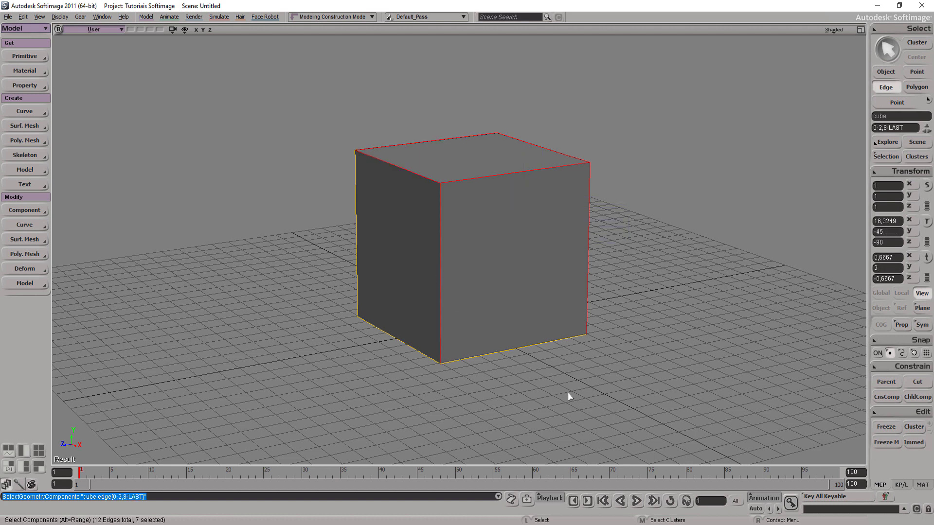
Step: Pick single edges until the four edges on the cube's right side are selected
key(i)
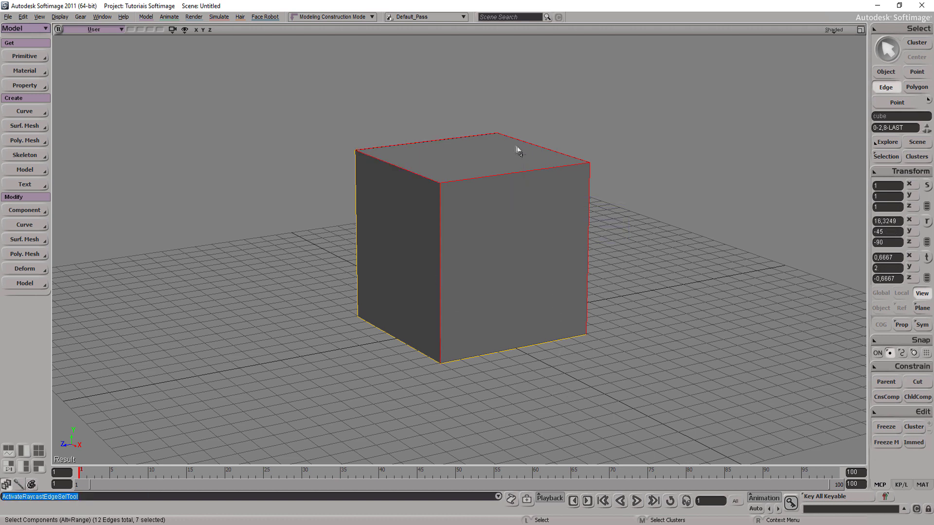
click(511, 175)
click(437, 265)
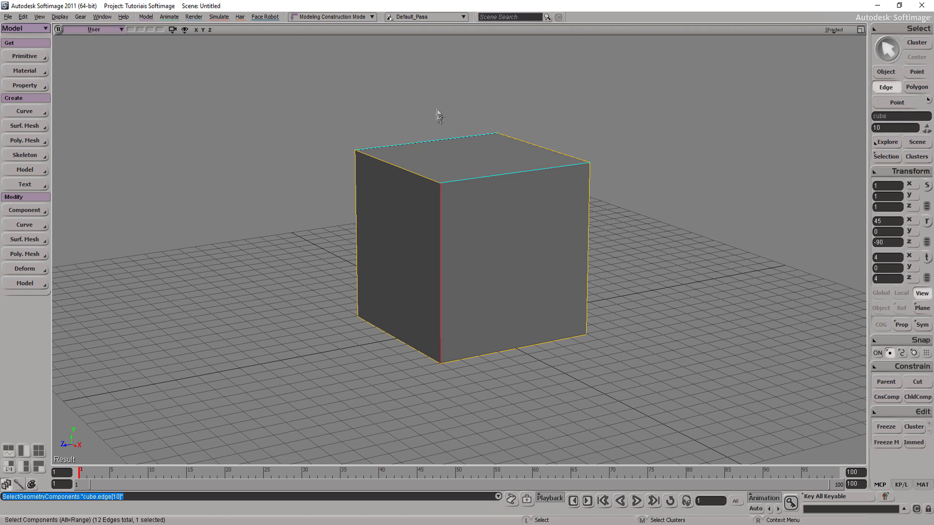
click(511, 228)
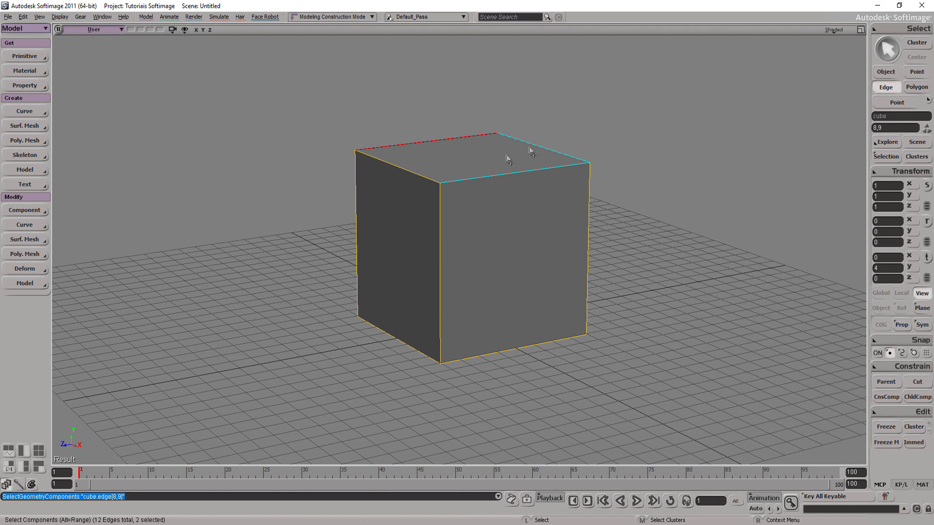
alt+click(519, 181)
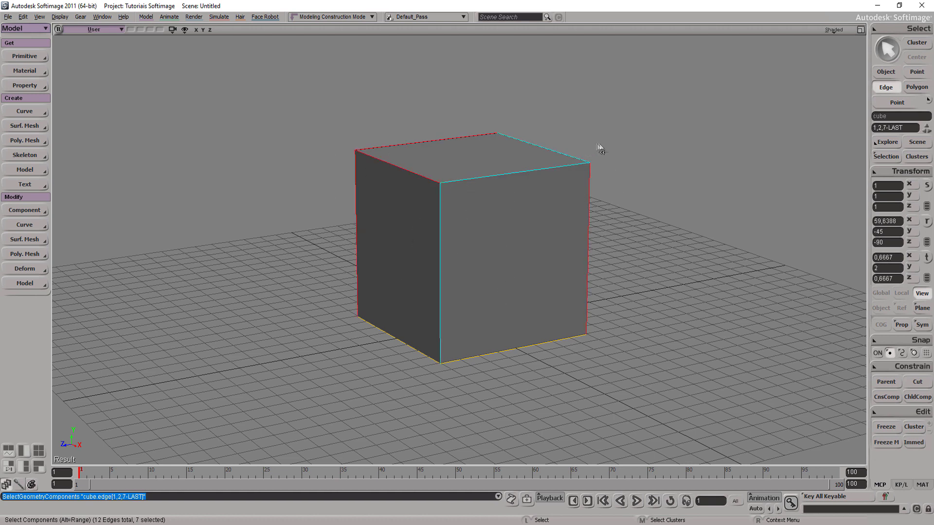
alt+click(608, 223)
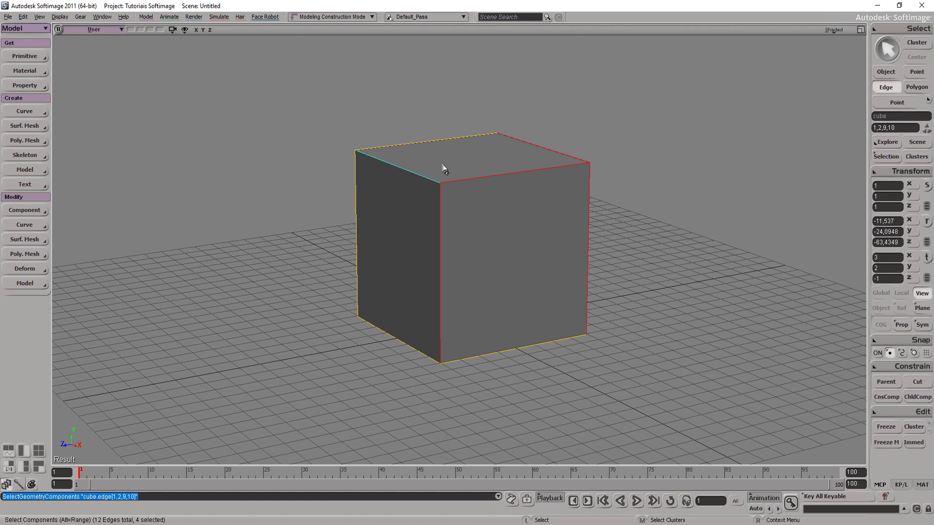
alt+click(602, 152)
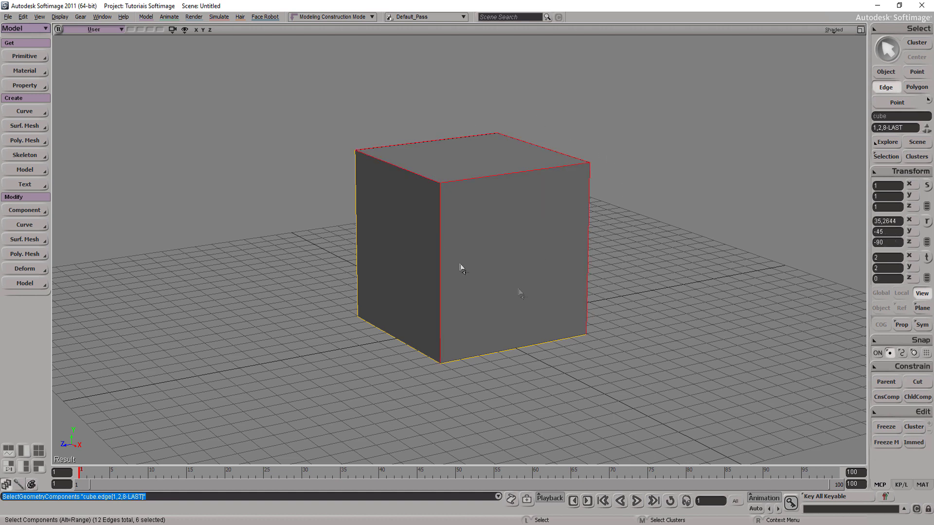
alt+click(357, 217)
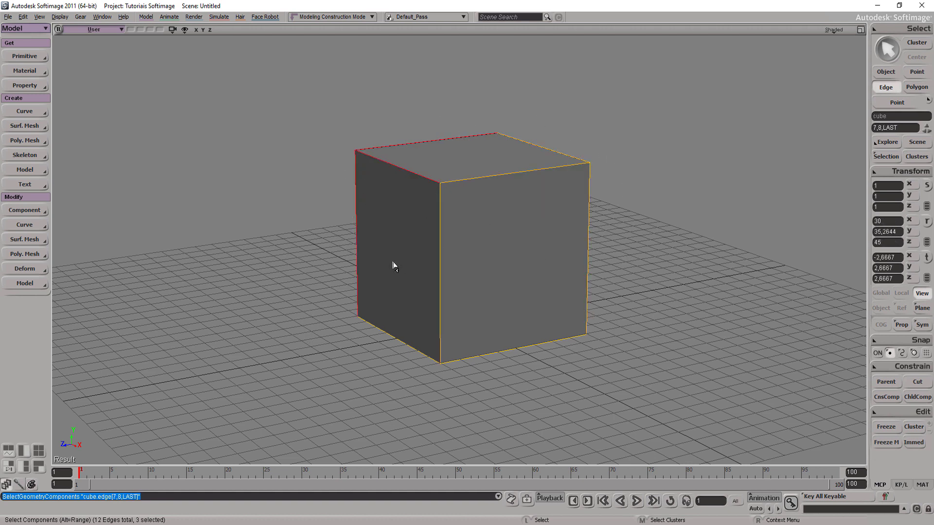
alt+click(609, 258)
mouse_move(579, 260)
right_down()
mouse_move(532, 219)
mouse_move(538, 185)
mouse_move(573, 252)
mouse_move(565, 229)
right_up()
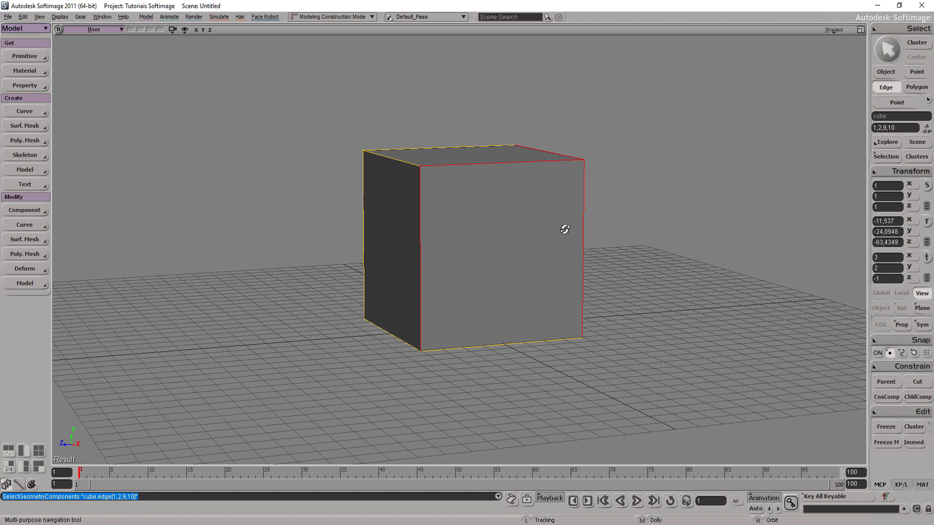
key(u)
click(564, 229)
Step: Select the cube's front face, then its top face, orbiting between picks
click(718, 343)
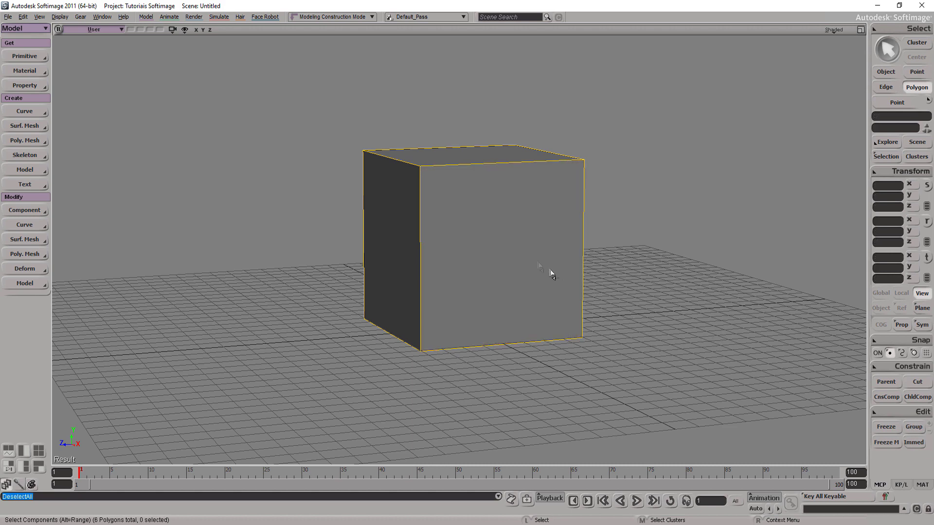
click(527, 239)
key(s)
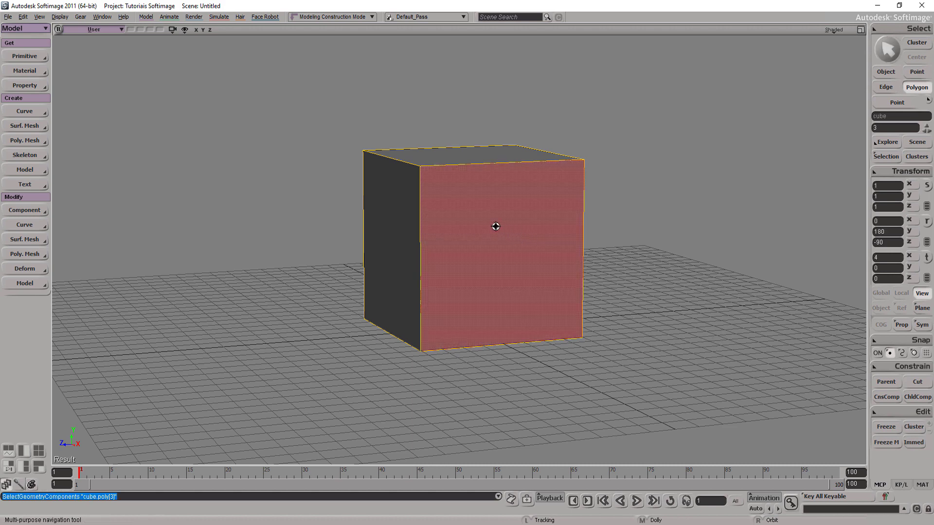
right_drag(521, 239, 503, 239)
key(u)
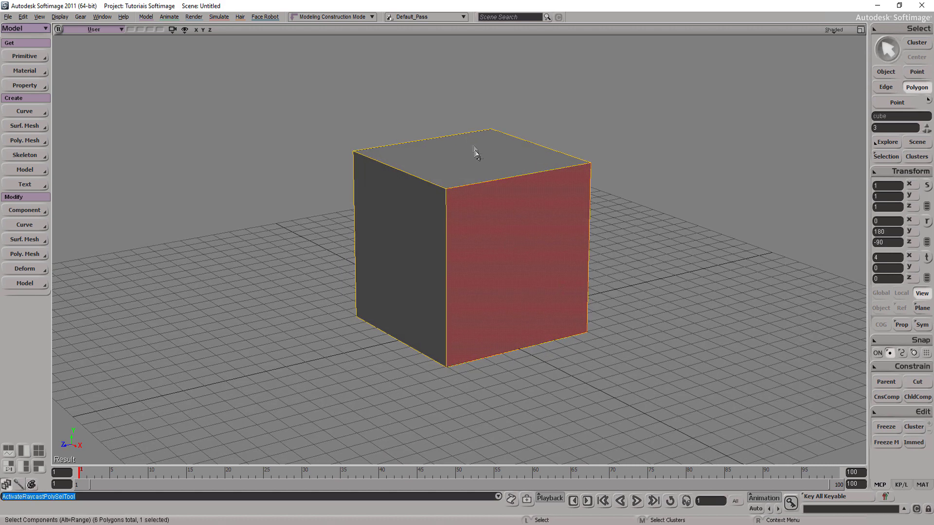
click(487, 158)
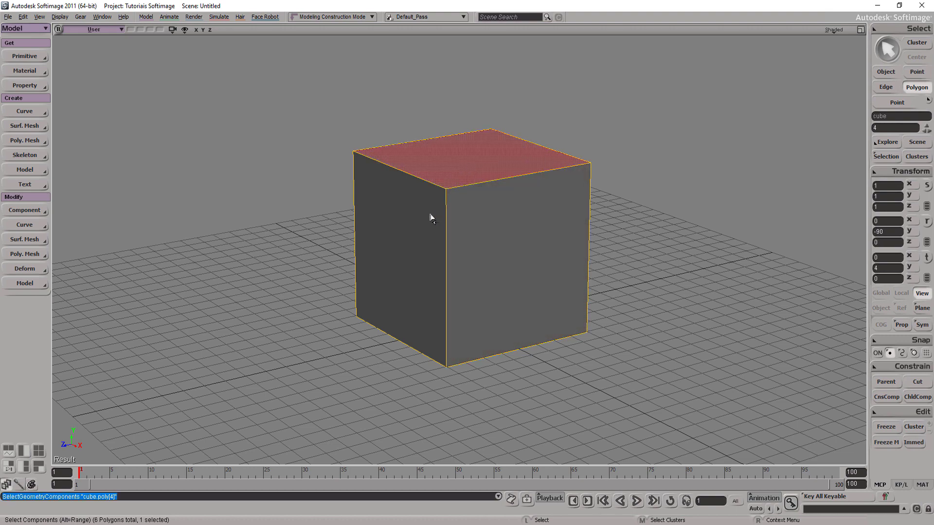
alt+click(484, 243)
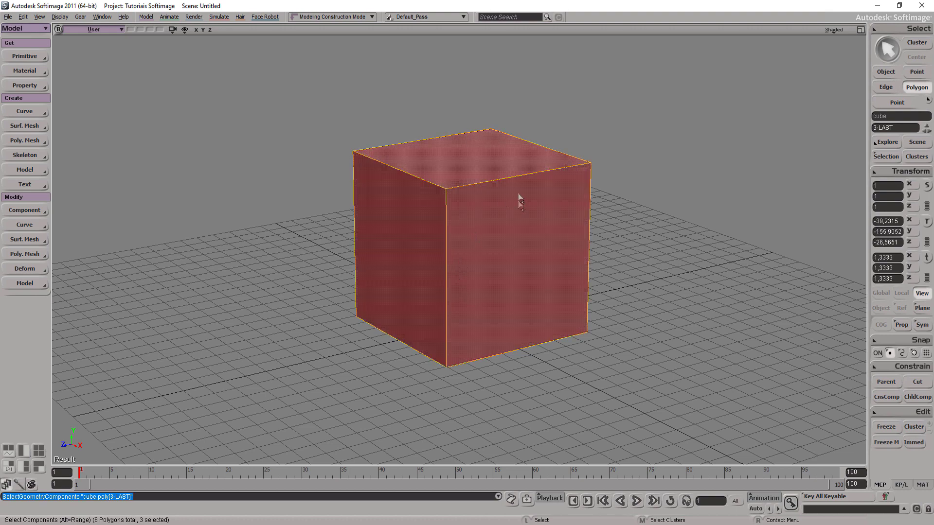
key(s)
mouse_move(519, 211)
right_down()
mouse_move(444, 209)
mouse_move(463, 205)
right_up()
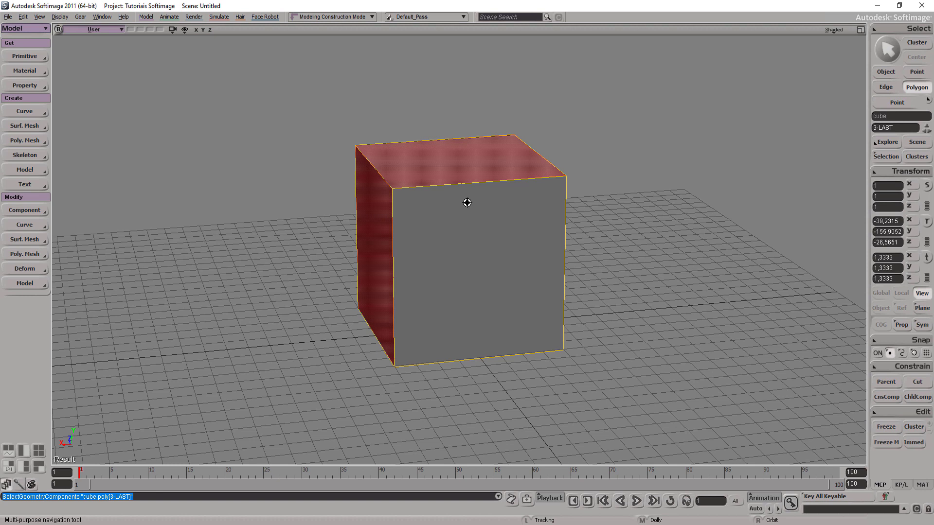
key(space)
Step: Extend the face selection to the front, left and other side faces
click(452, 242)
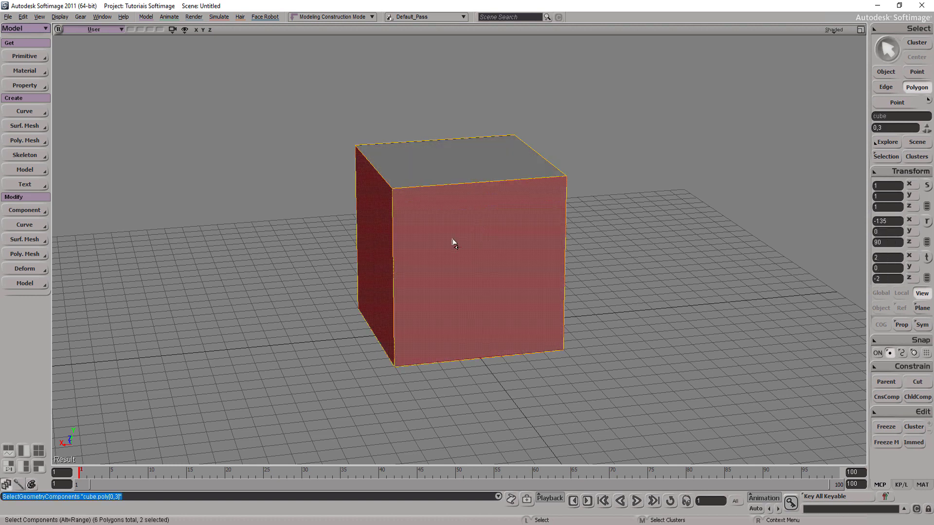
key(alt)
alt+click(447, 256)
key(z)
key(s)
right_drag(427, 248, 502, 237)
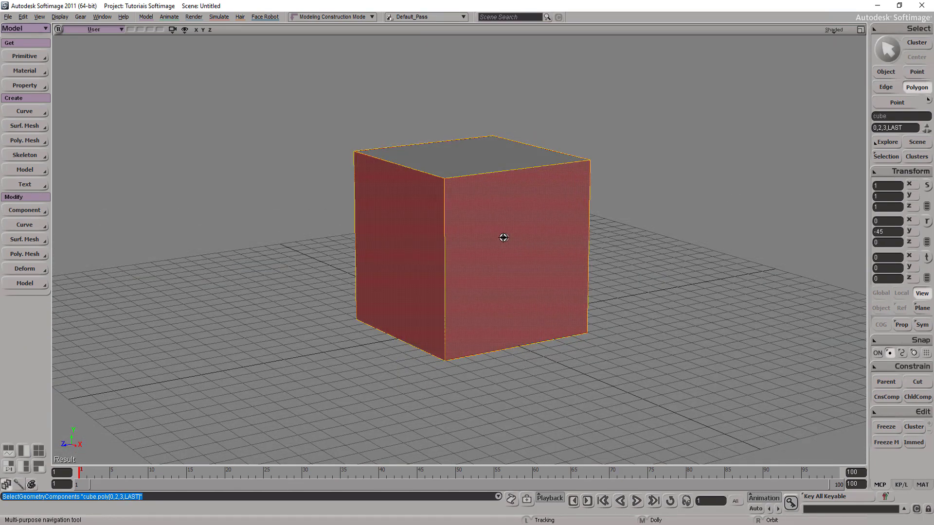
key(space)
Step: Toggle the front and left faces out of and back into the polygon selection
ctrl+click(482, 249)
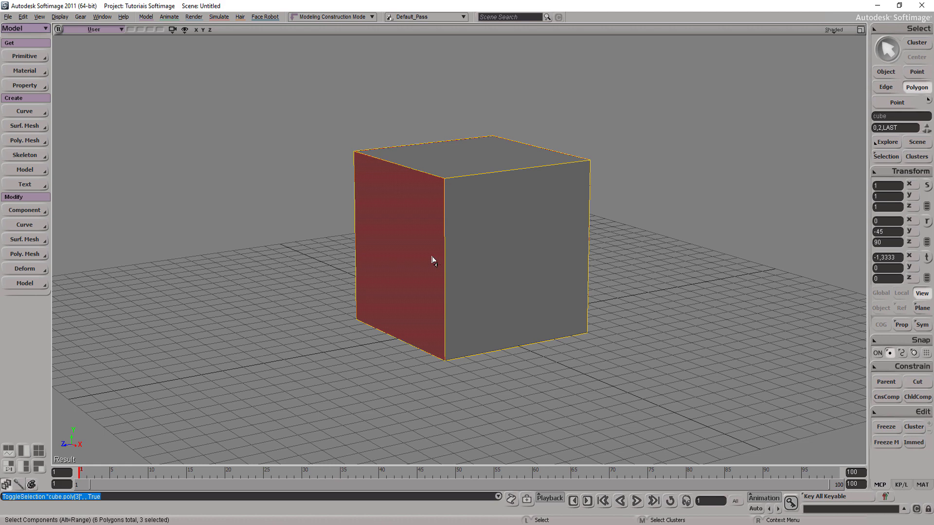
ctrl+click(399, 255)
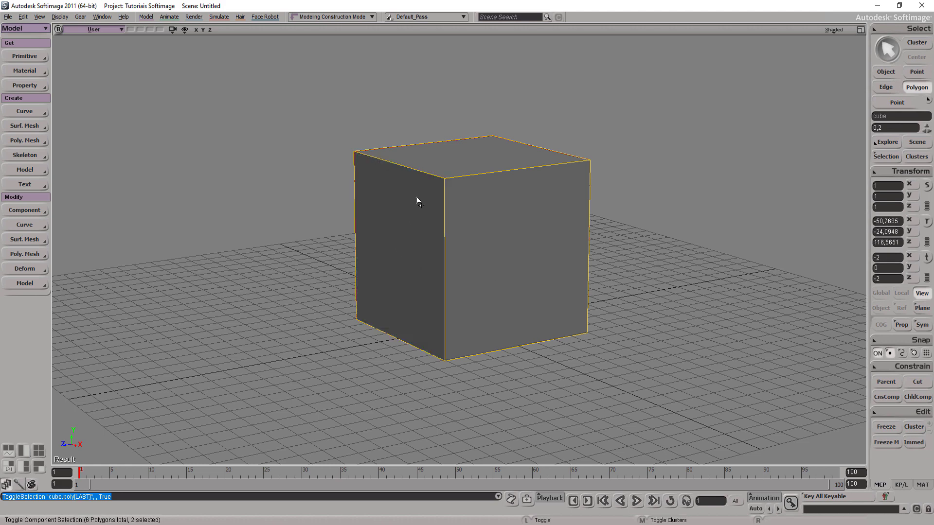
ctrl+click(467, 252)
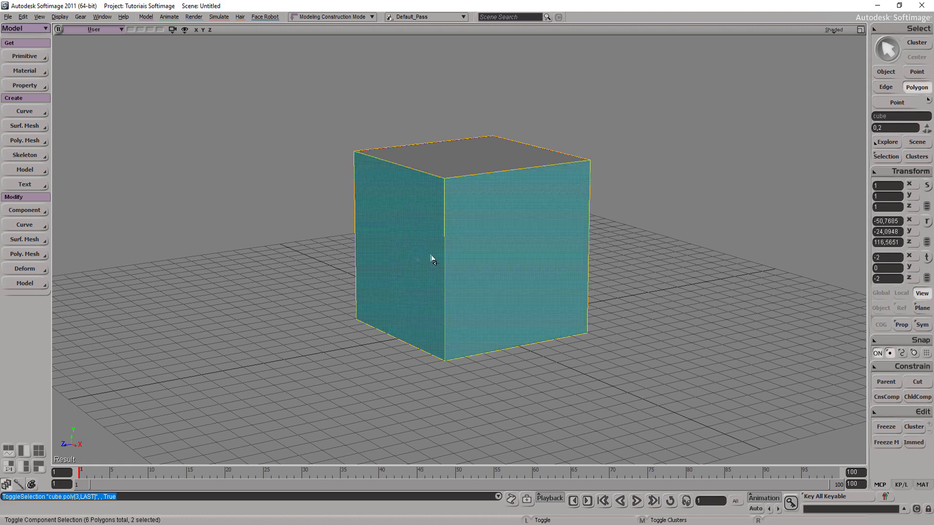
ctrl+click(398, 243)
ctrl+drag(495, 268, 434, 248)
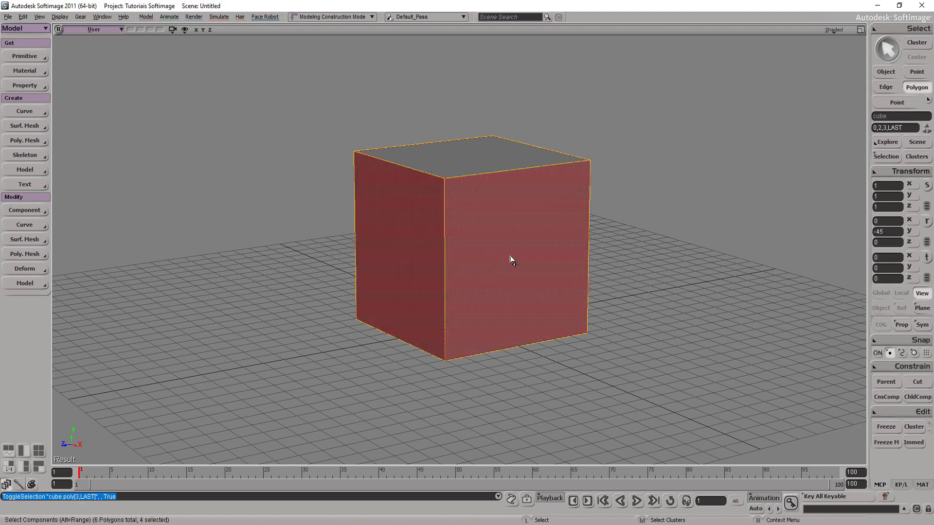
drag(629, 116, 558, 254)
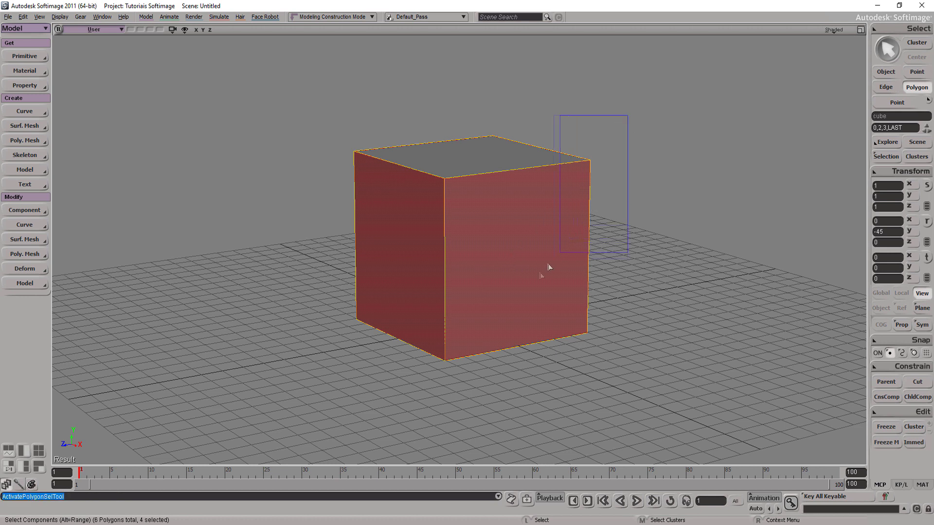
Step: Select all cube faces, narrow to the front and left faces, then deselect everything
mouse_move(428, 355)
mouse_down()
mouse_move(625, 83)
mouse_move(303, 295)
mouse_up()
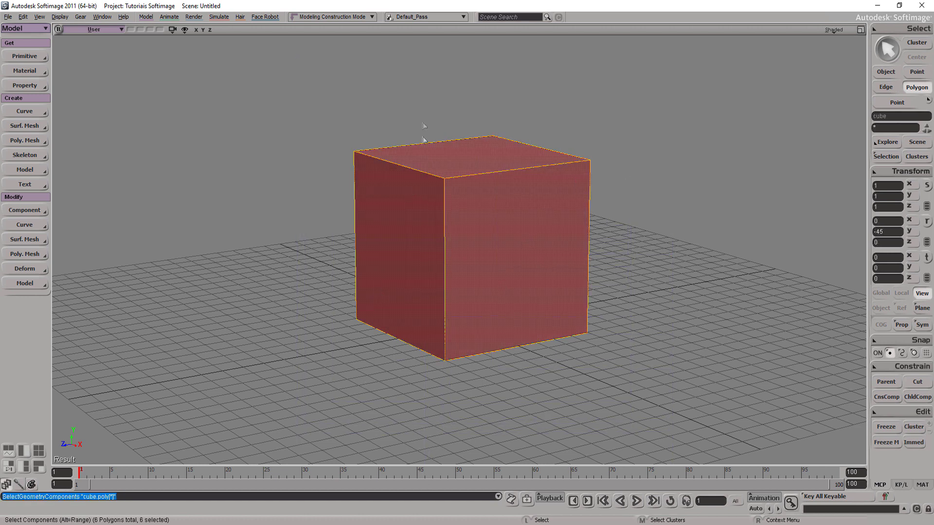
click(520, 281)
click(399, 243)
click(645, 369)
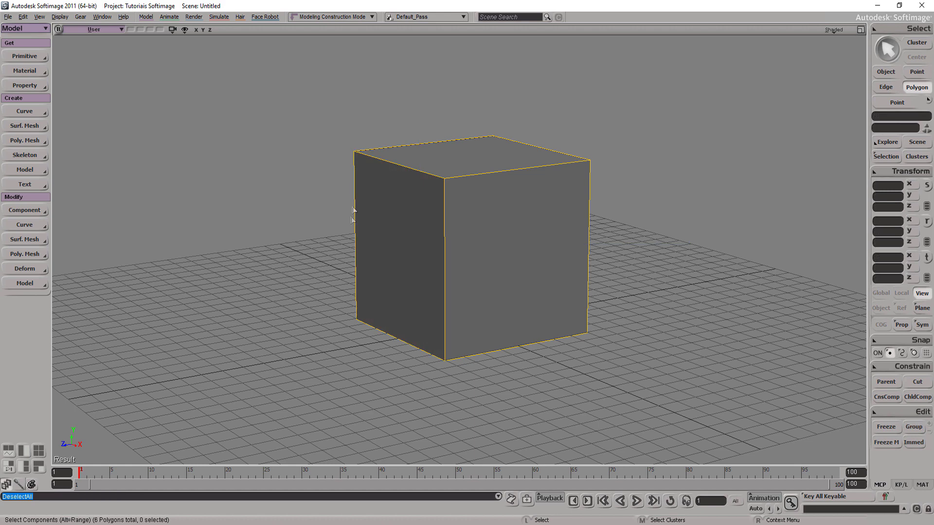
Step: Select the front polygons, orbit, then return to object selection with the Polygon filter
click(548, 271)
shift+click(558, 315)
key(s)
middle_drag(521, 282, 528, 229)
mouse_move(528, 230)
right_down()
mouse_move(528, 219)
mouse_move(530, 240)
right_up()
key(space)
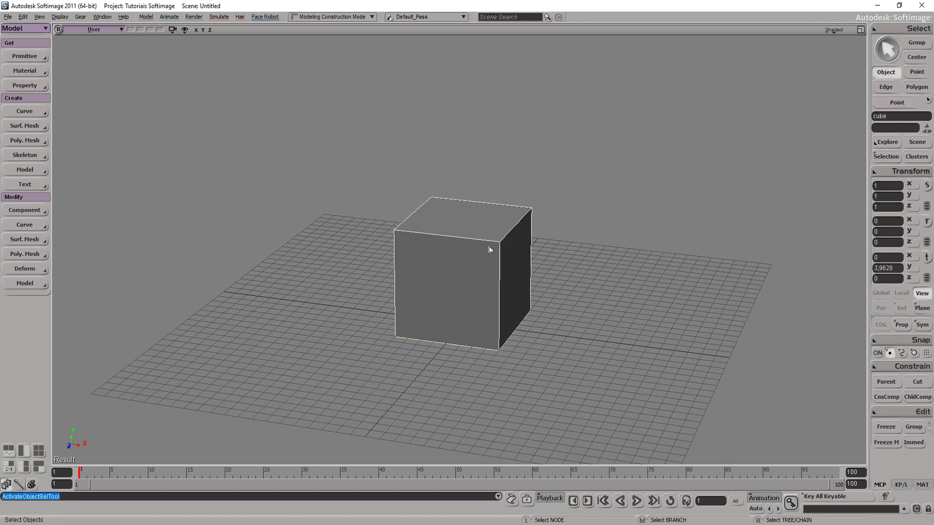
click(912, 92)
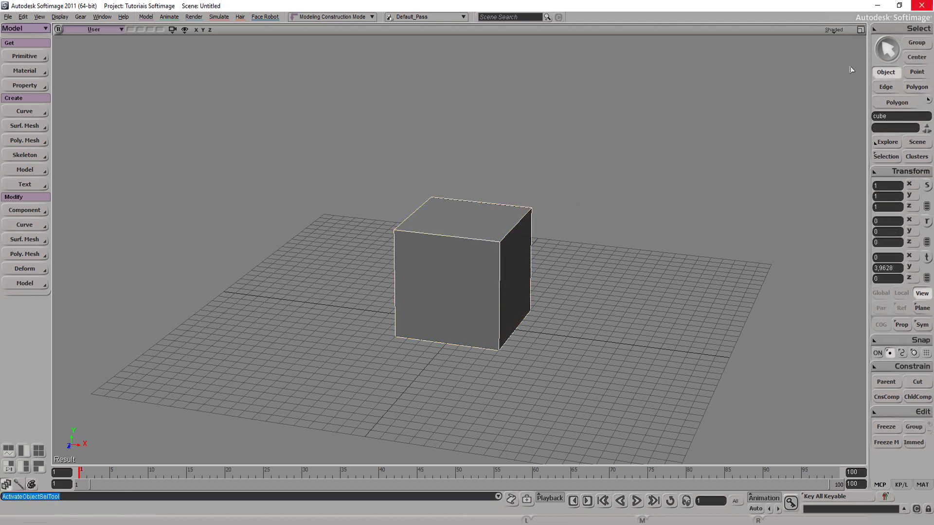
Step: Orbit, pan and dolly the camera to reframe the cube from a new angle
scroll(578, 255, up, 3)
key(s)
mouse_move(521, 273)
right_down()
mouse_move(494, 292)
mouse_move(526, 262)
right_up()
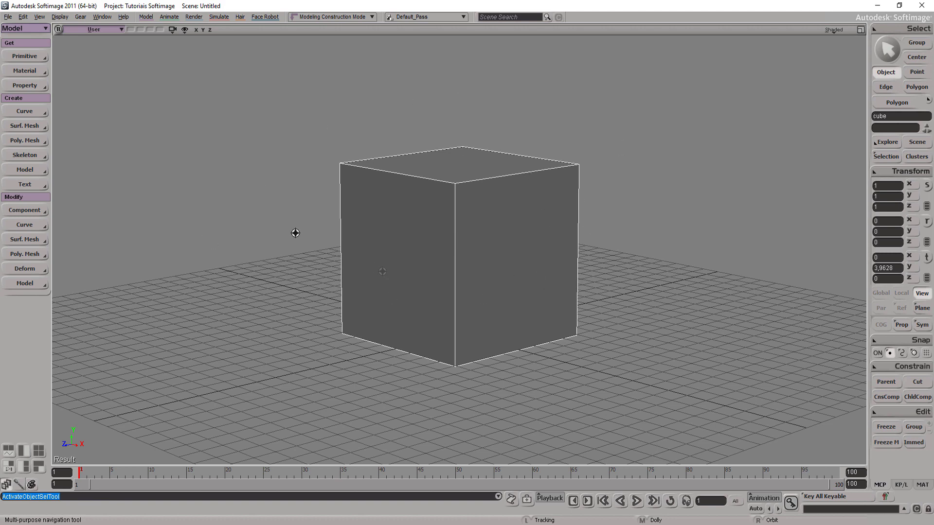
drag(346, 181, 381, 250)
mouse_move(382, 250)
middle_down()
mouse_move(428, 163)
mouse_move(382, 241)
middle_up()
key(Escape)
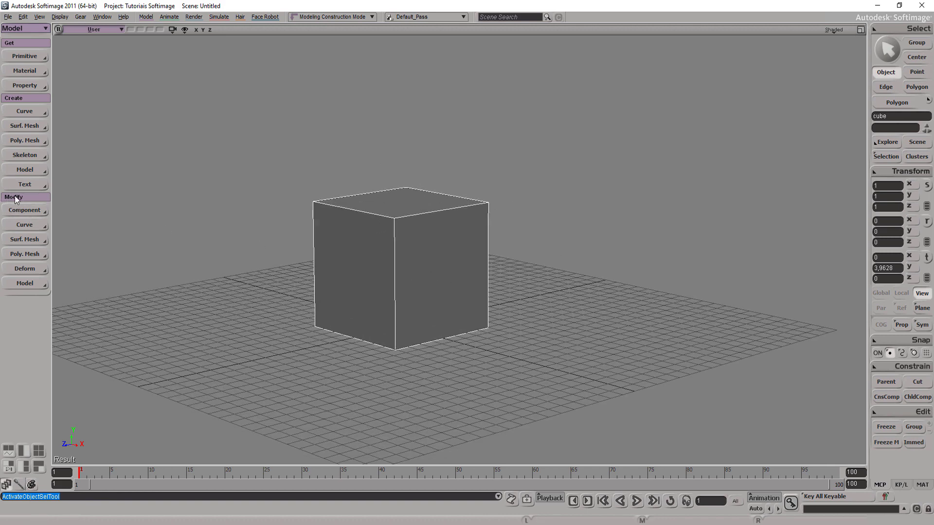
click(15, 254)
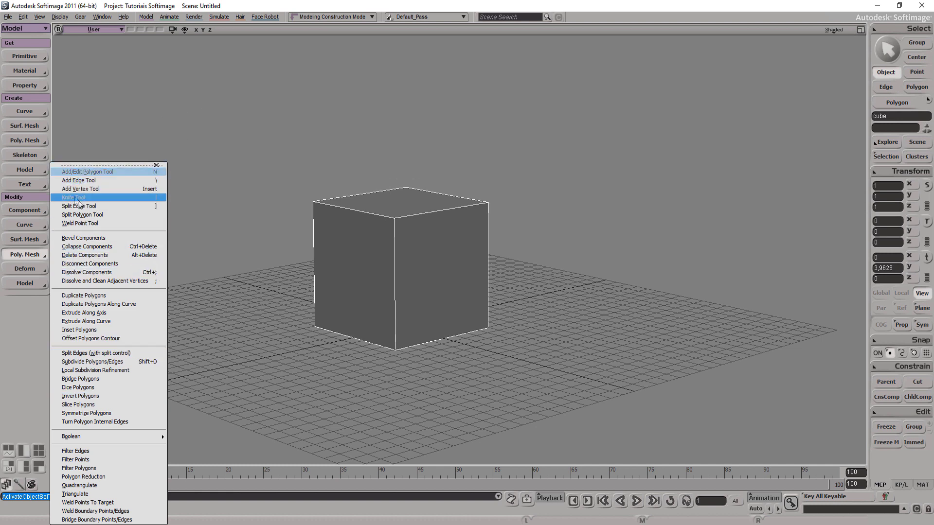
click(209, 328)
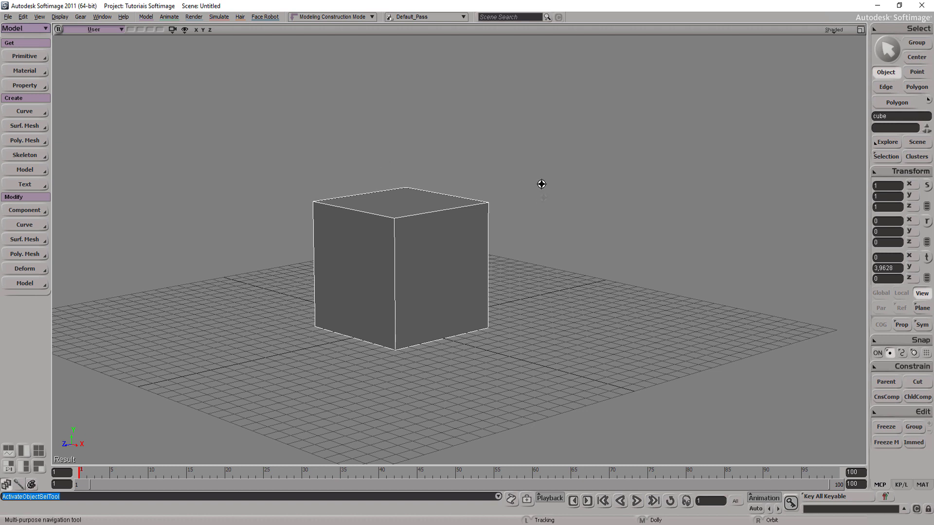
click(7, 30)
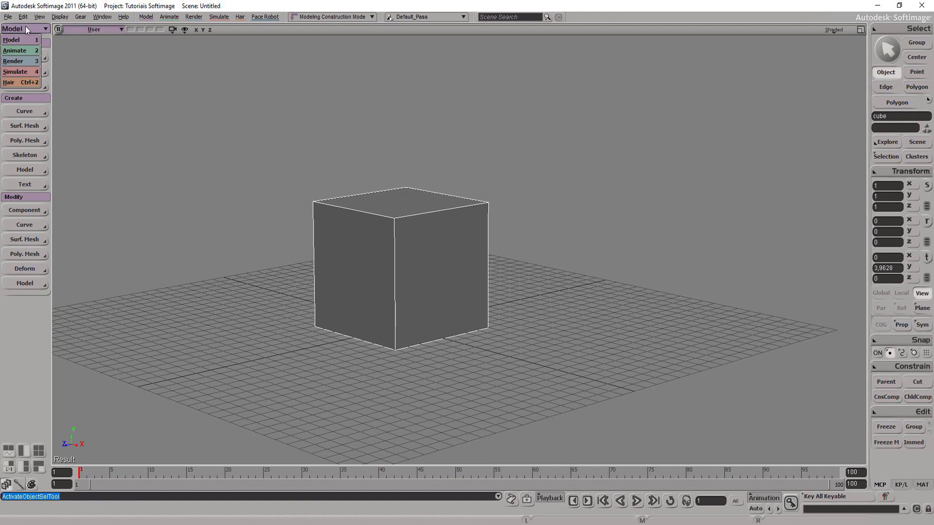
Step: Bring the cube closer in the view and switch to the Animate toolset
click(214, 202)
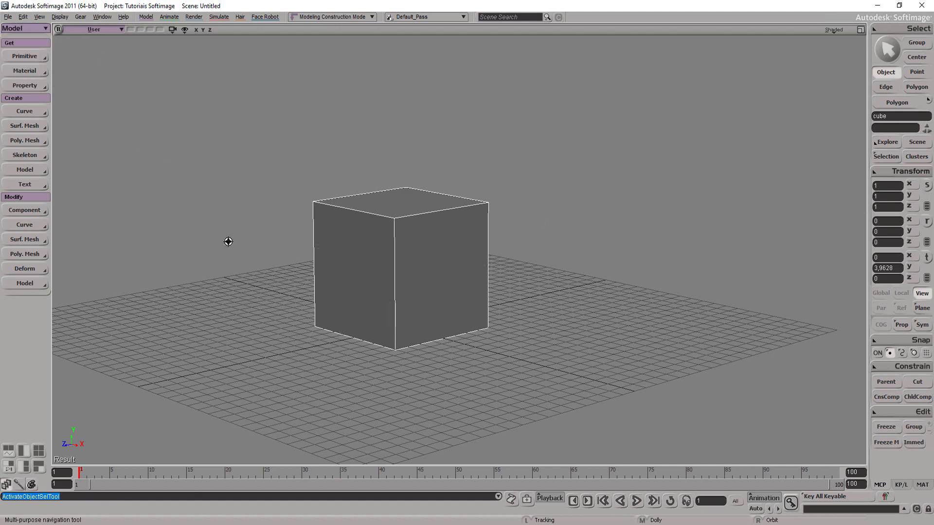
drag(227, 242, 241, 246)
middle_drag(242, 262, 211, 201)
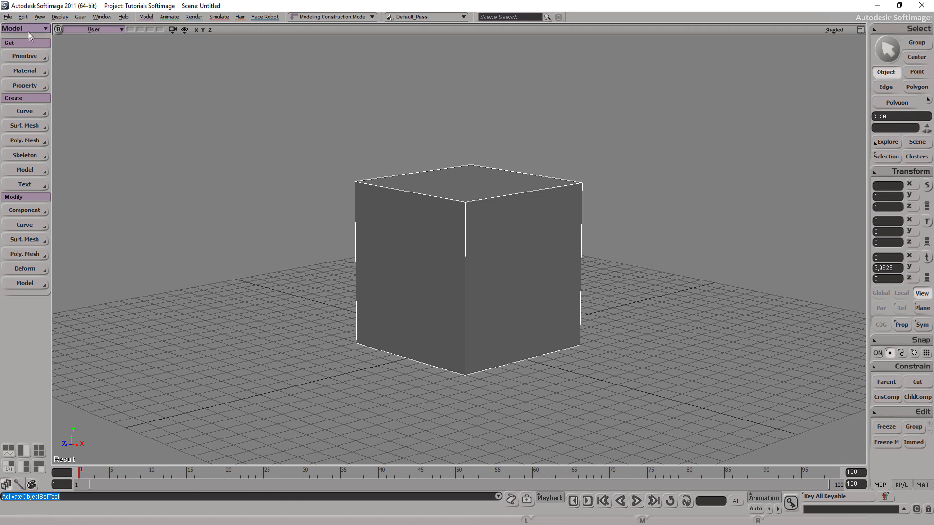
click(42, 29)
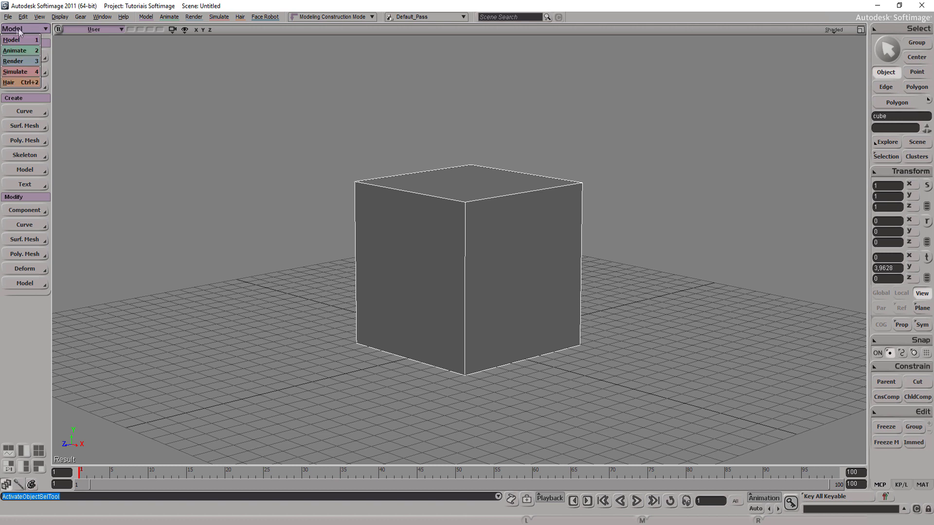
click(30, 54)
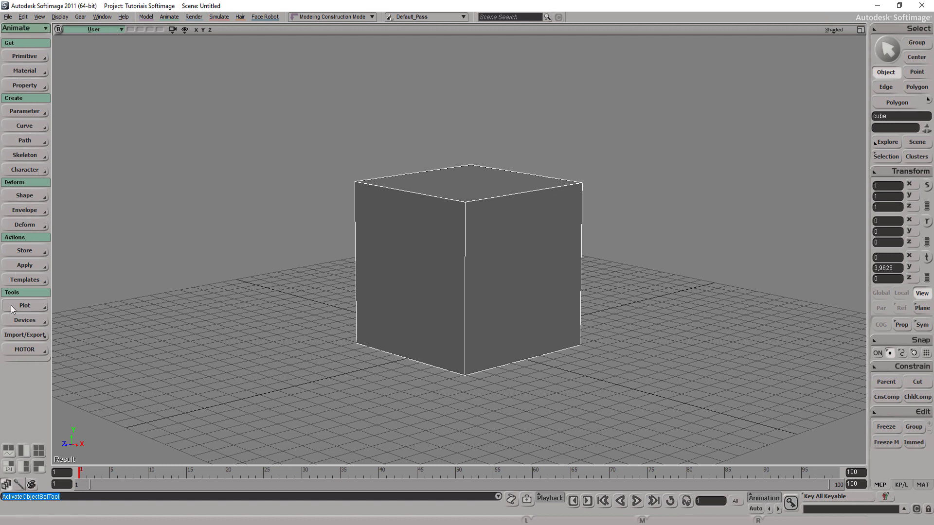
key(s)
Step: Switch the toolset to Model, then Animate, then Render
click(27, 28)
click(22, 37)
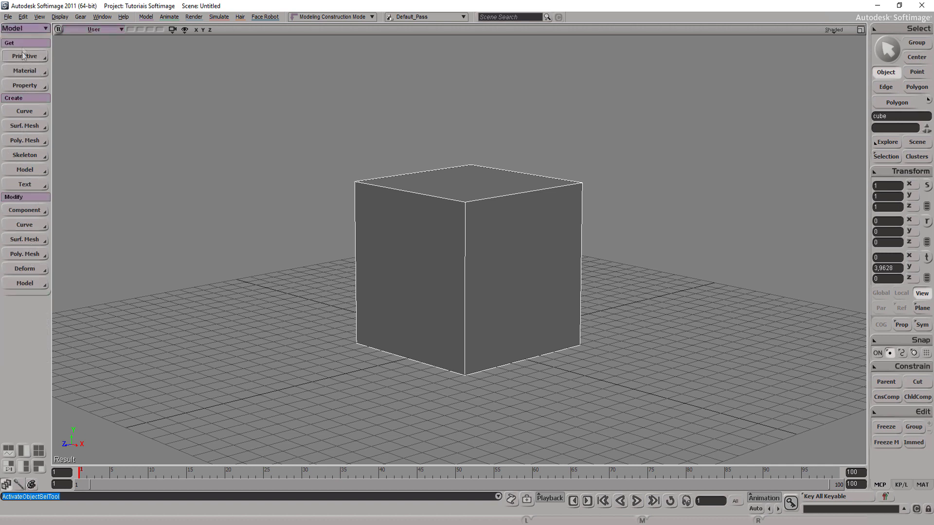
click(28, 28)
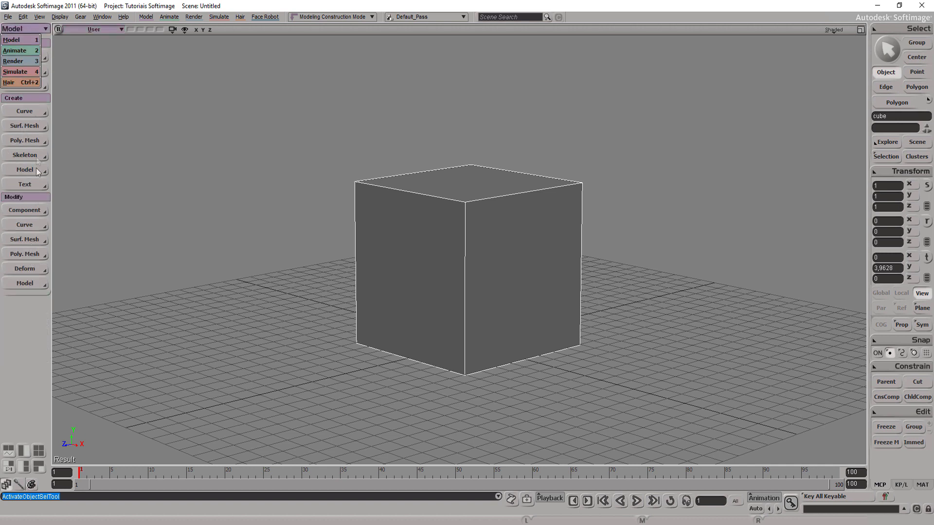
click(14, 50)
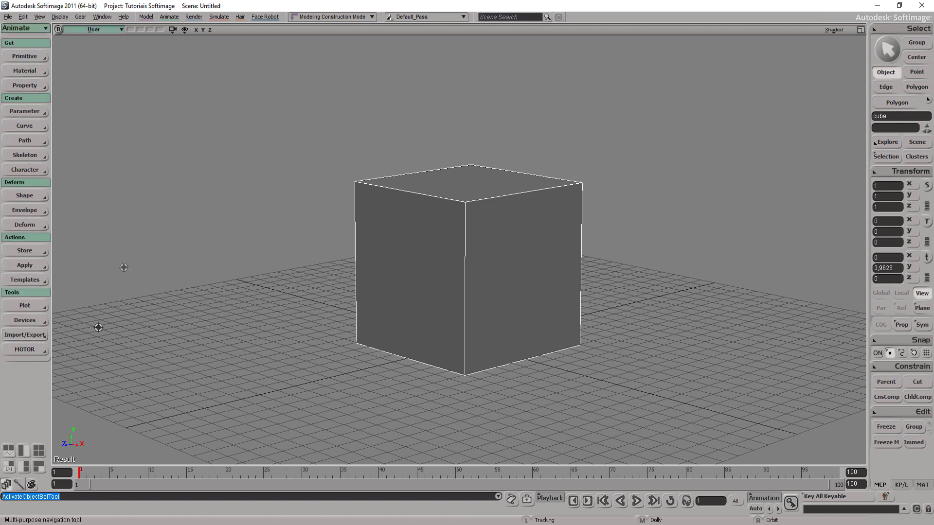
key(s)
click(17, 28)
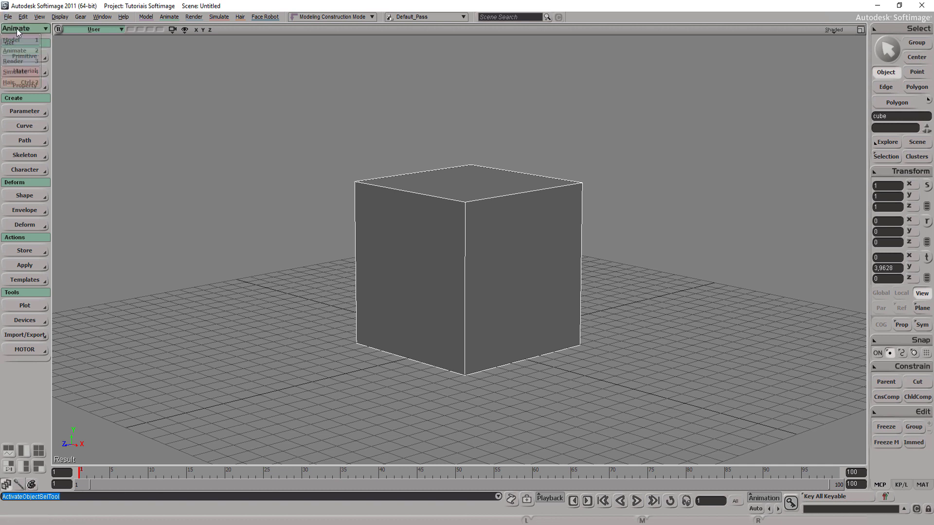
click(20, 61)
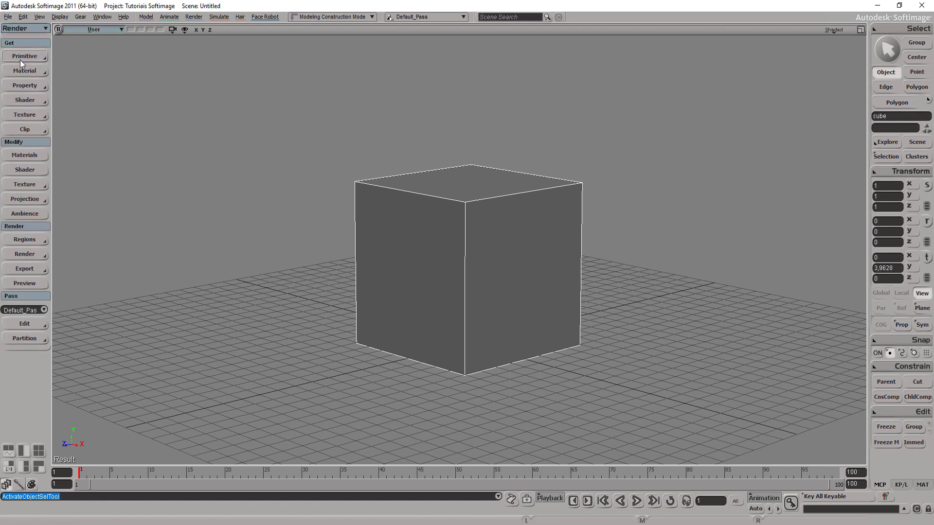
Step: Step through the Simulate, Hair and Model toolsets, ending on Render with the 3 key
click(18, 29)
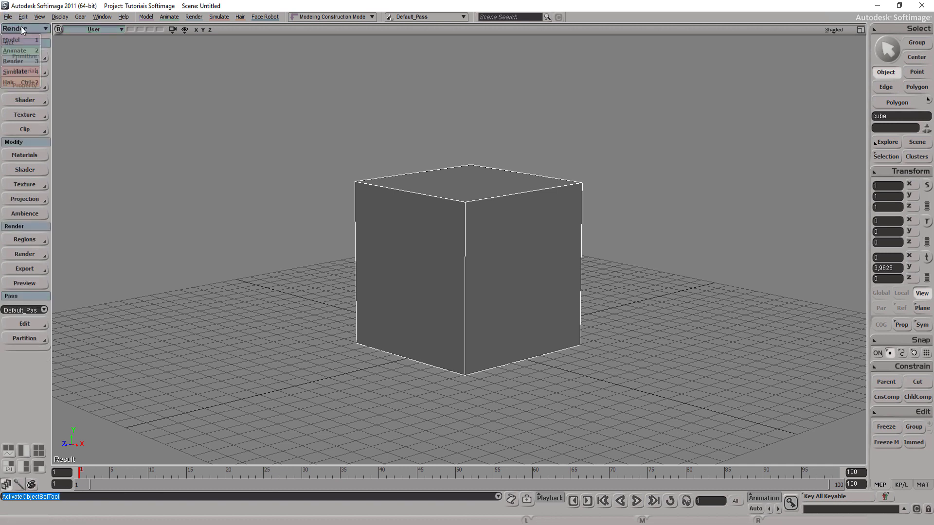
click(17, 72)
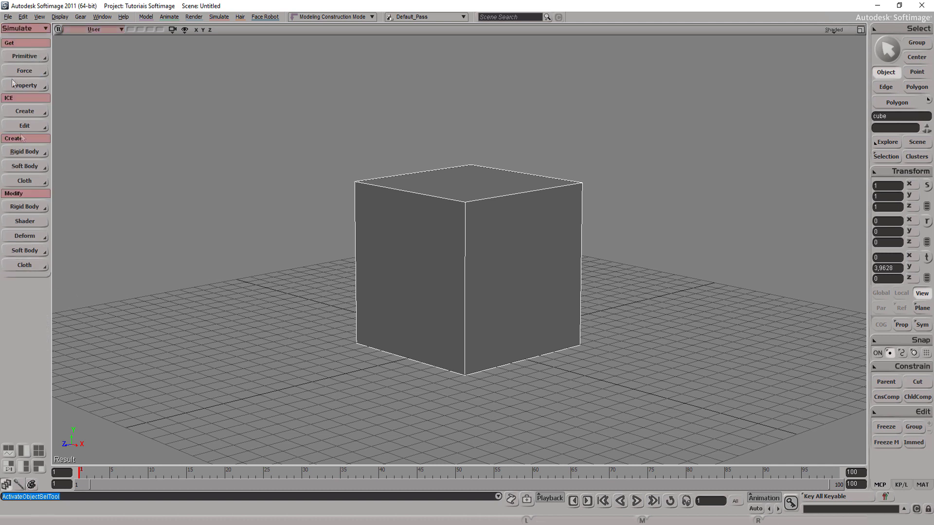
click(16, 31)
click(19, 82)
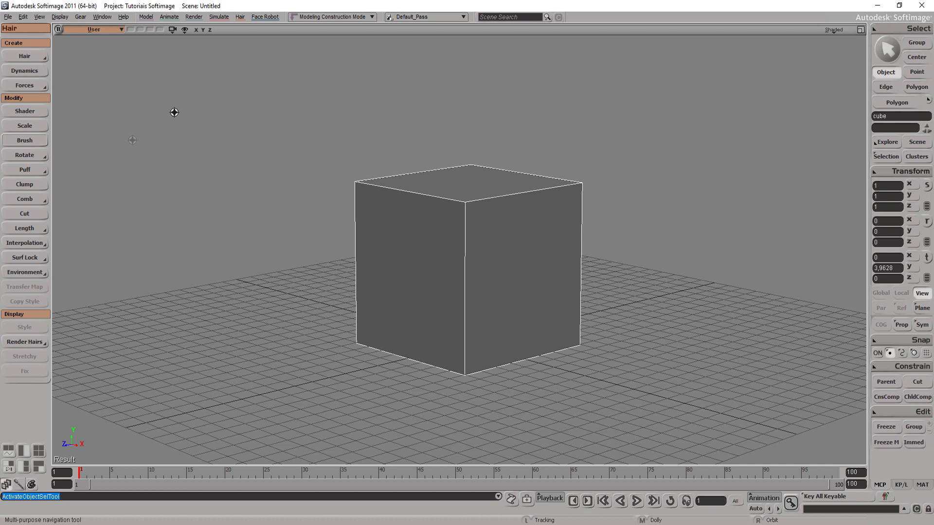
click(24, 30)
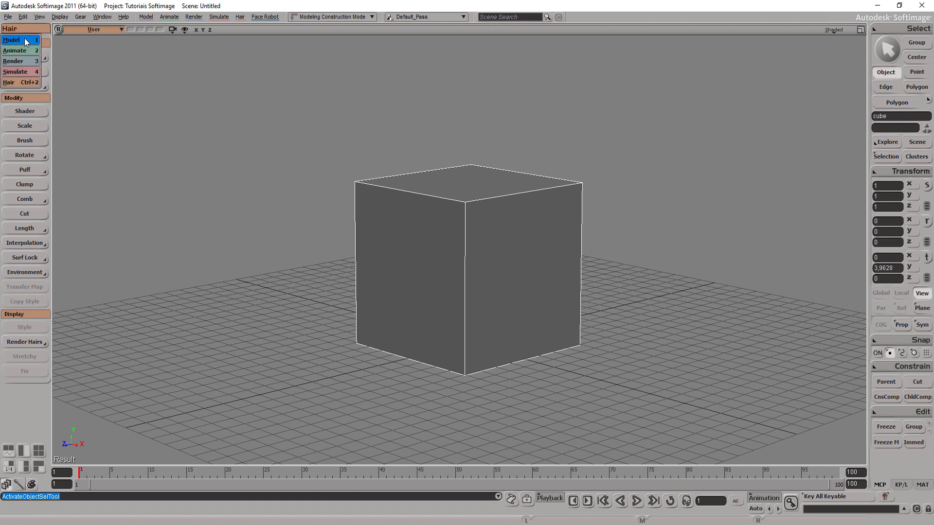
click(24, 38)
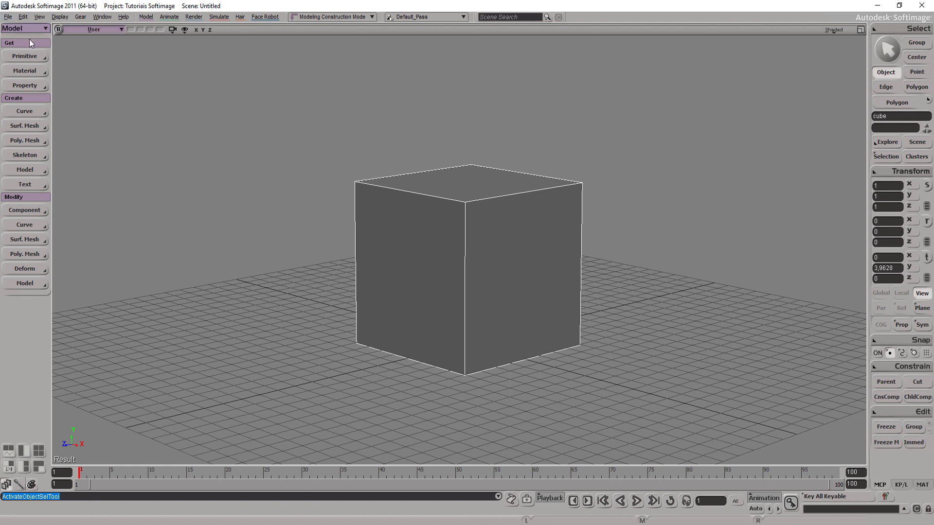
key(2)
key(3)
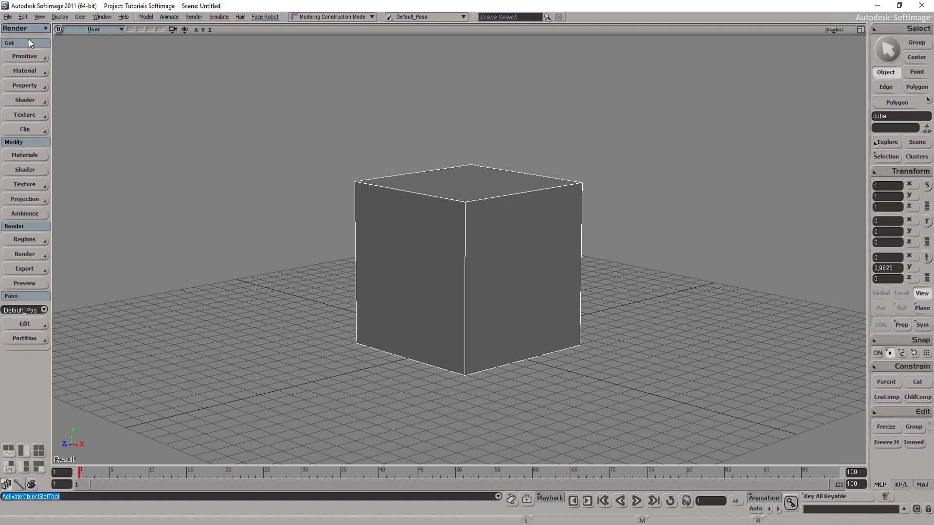
key(4)
key(5)
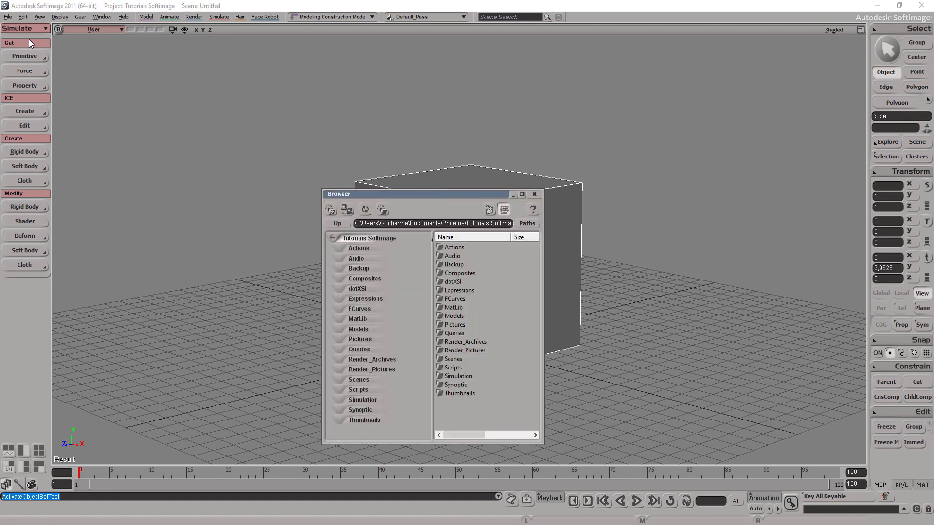
key(s)
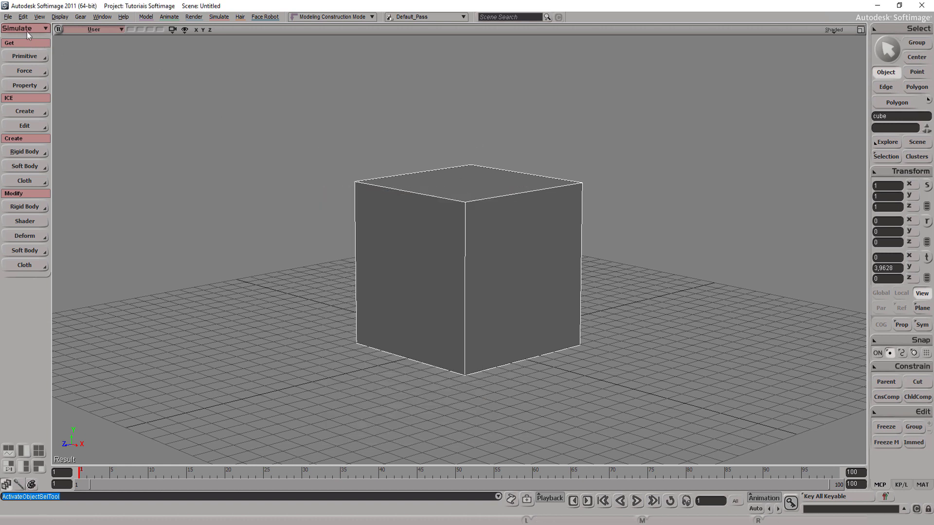
click(27, 30)
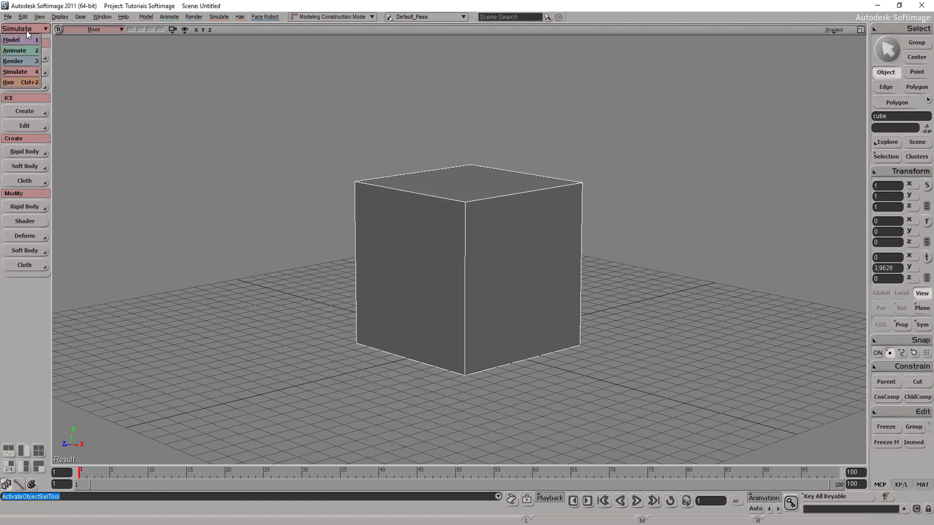
click(279, 132)
key(6)
click(535, 93)
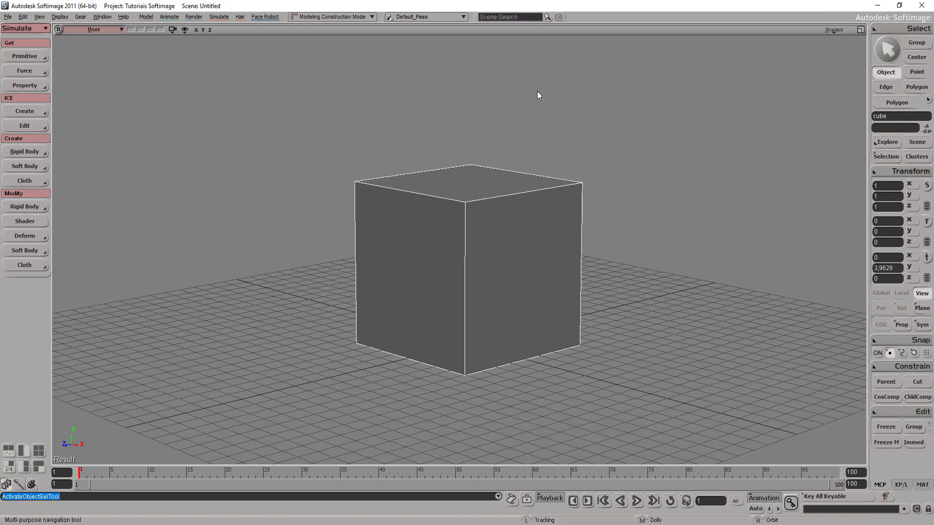
key(5)
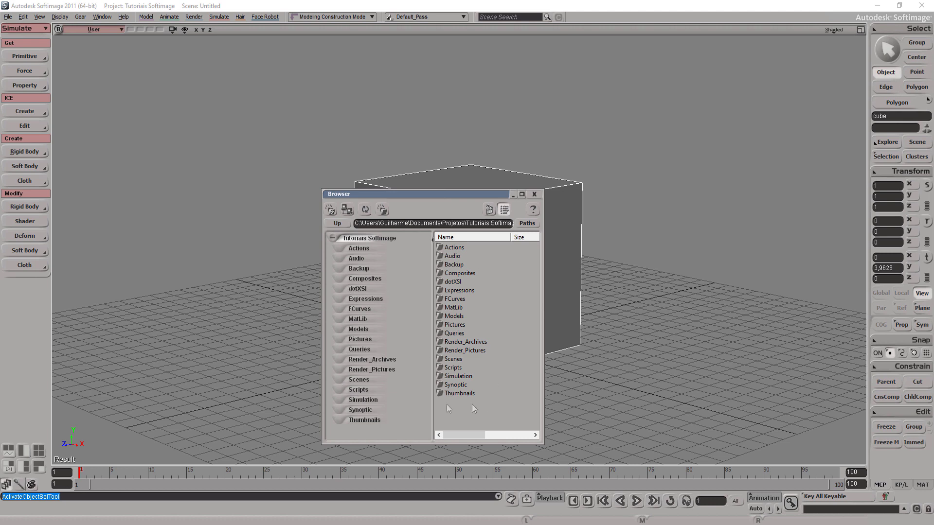
drag(457, 194, 469, 141)
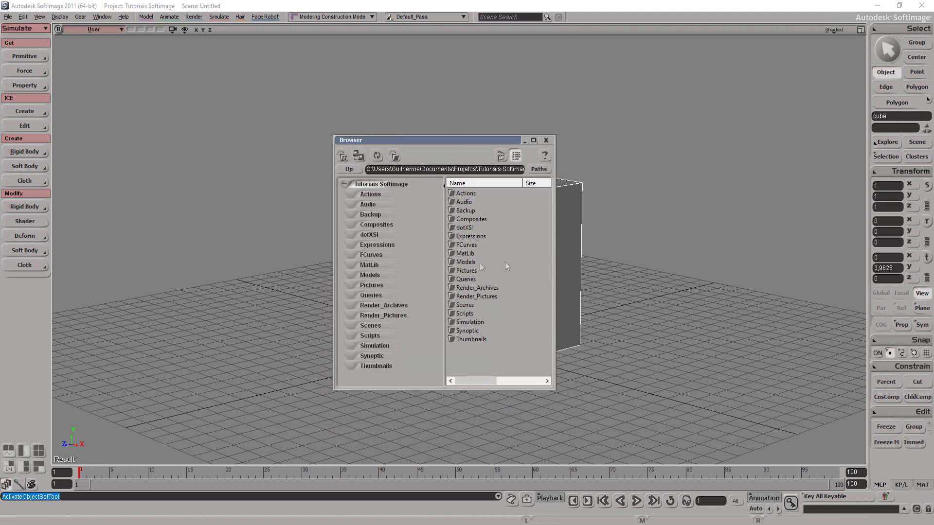
click(546, 140)
key(s)
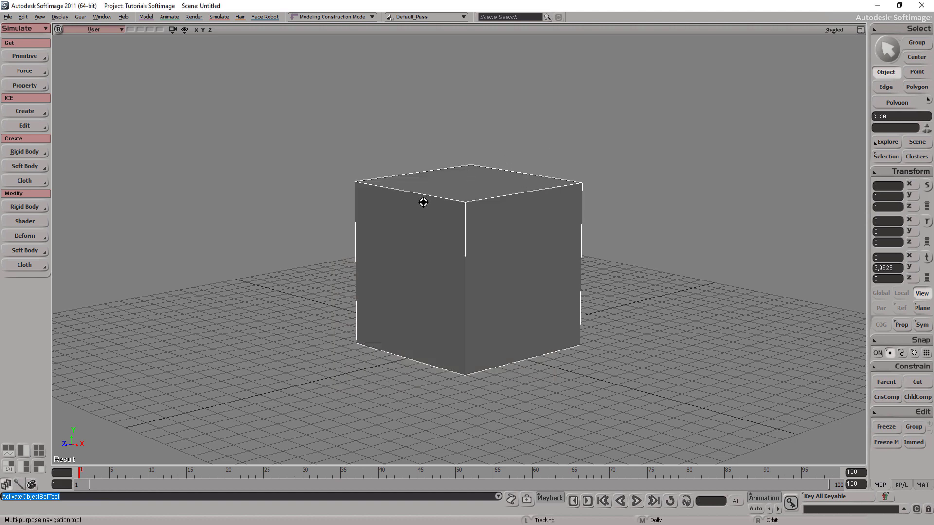
key(6)
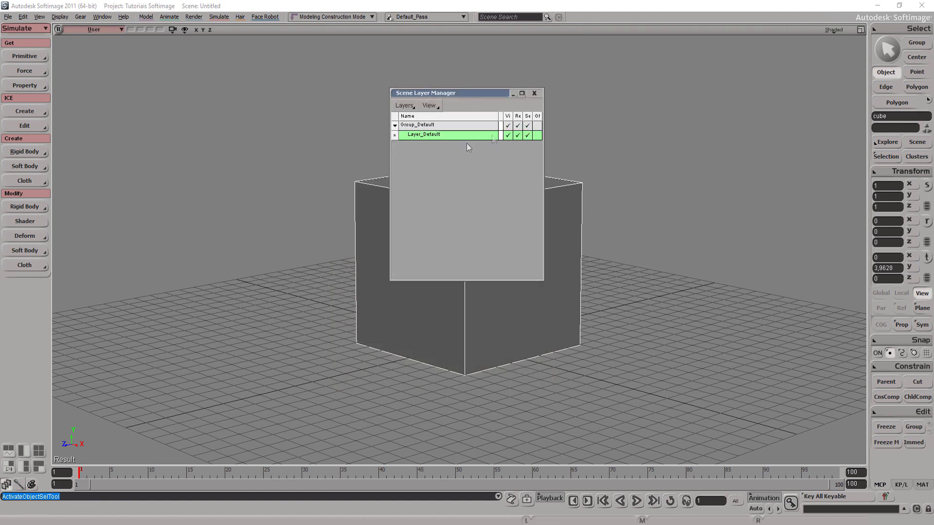
Step: Move the Scene Layer Manager off the cube, close it, and switch to the Model toolbar
mouse_move(462, 93)
mouse_down()
mouse_move(574, 72)
mouse_move(541, 76)
mouse_up()
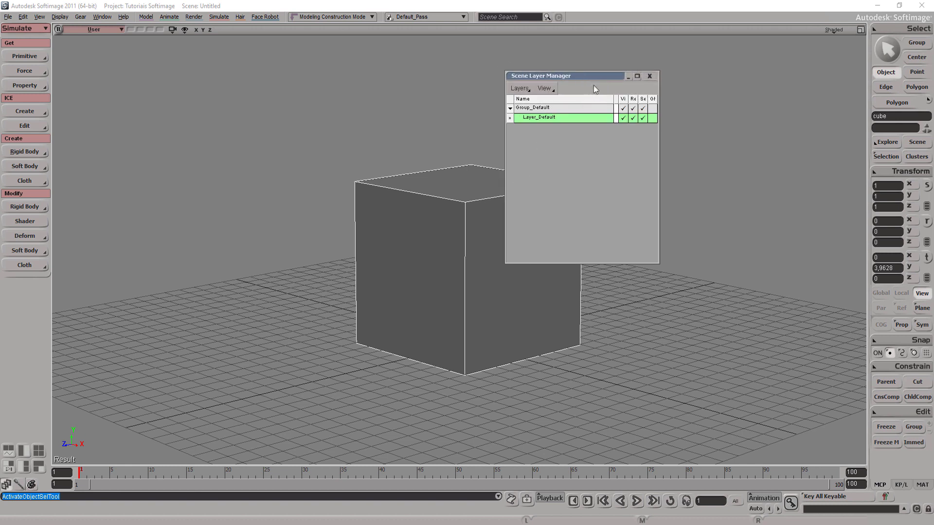
drag(606, 70, 619, 67)
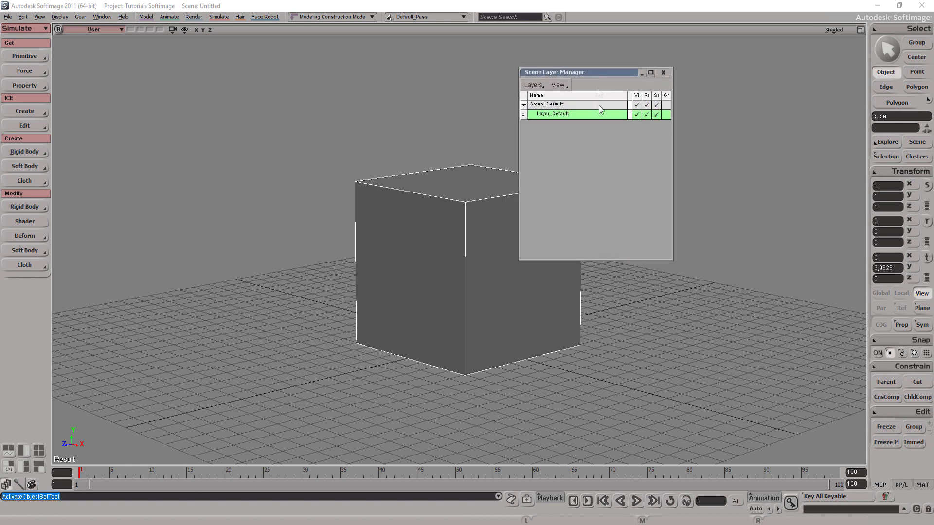
click(669, 71)
key(s)
key(1)
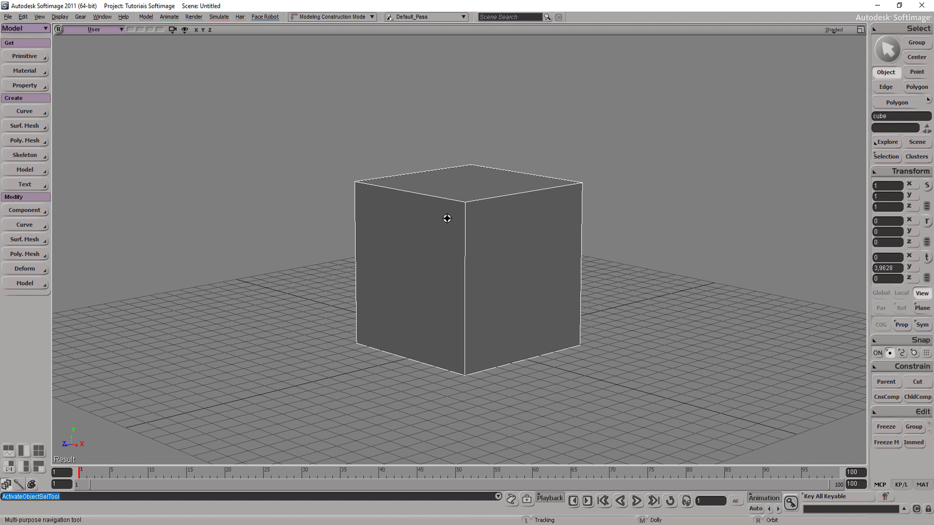
Step: Switch to polygon selection, browse the Surface Mesh, Deform and Model menus, then open Poly. Mesh
key(y)
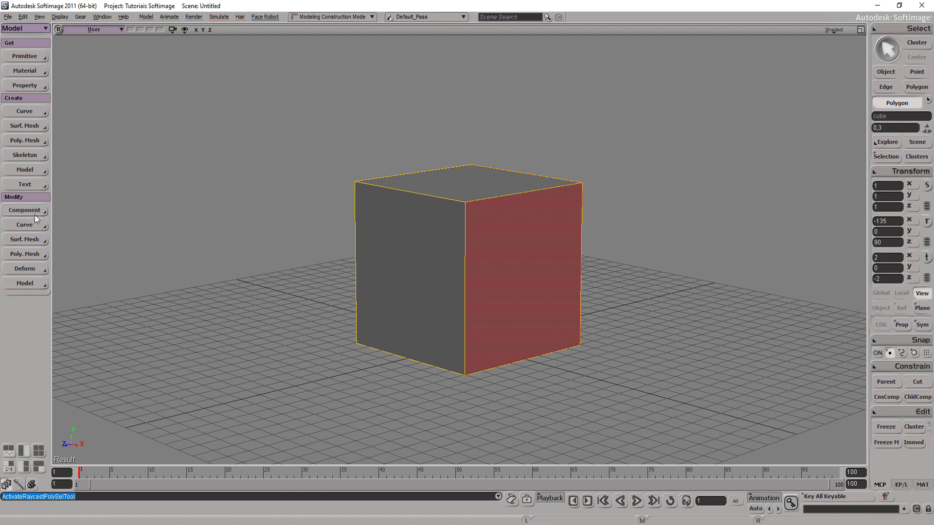
click(35, 215)
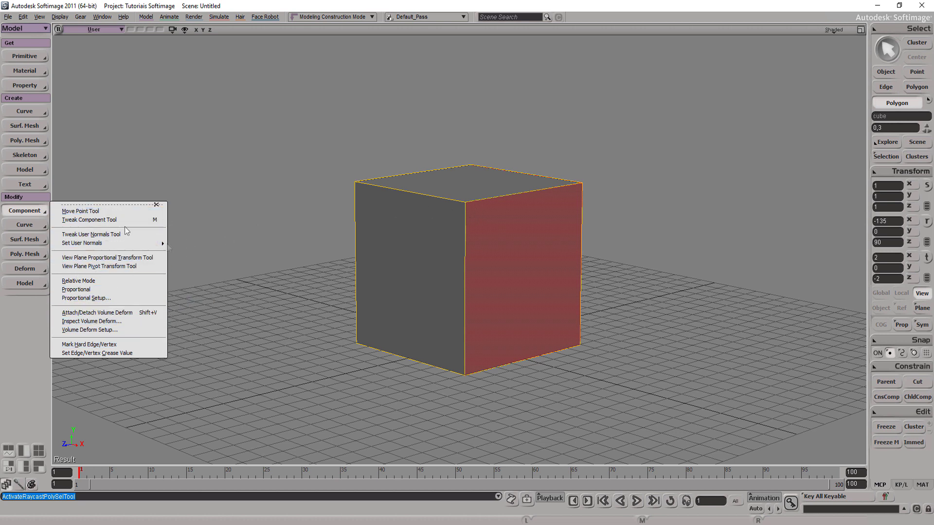
click(30, 241)
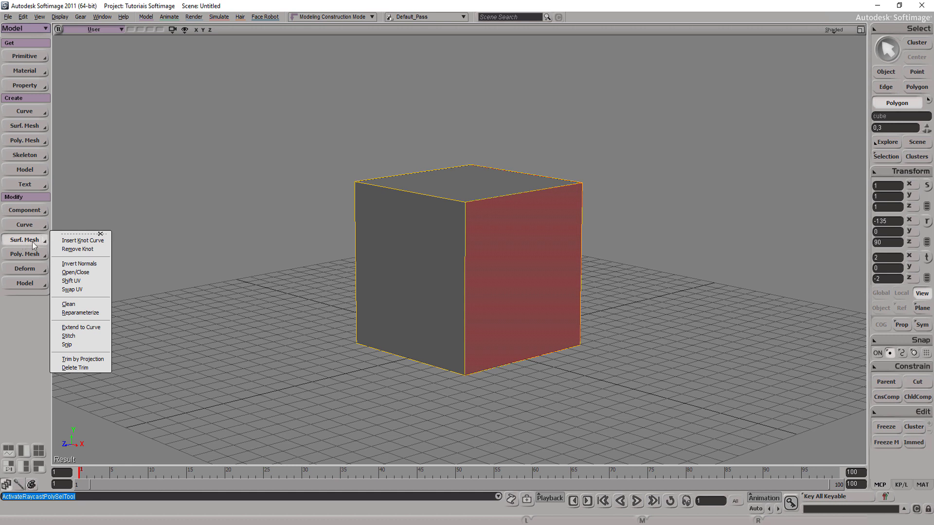
click(16, 269)
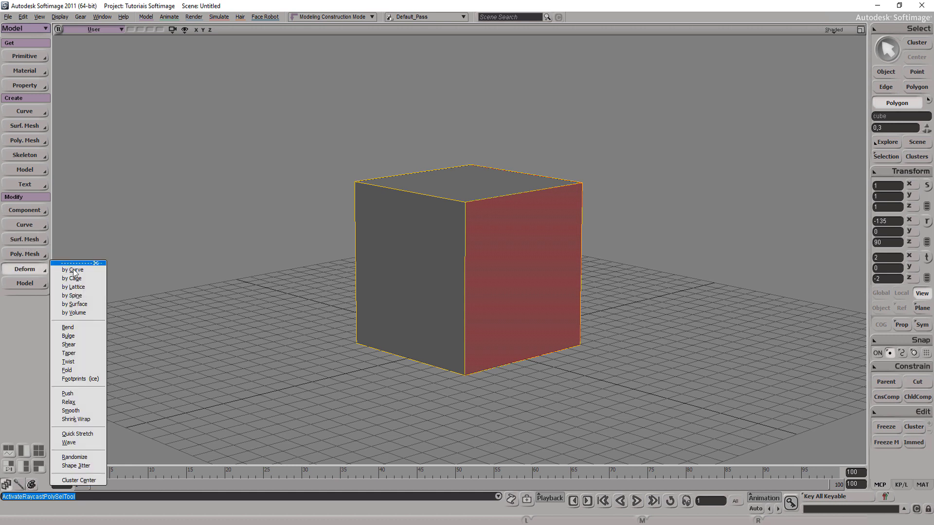
click(24, 284)
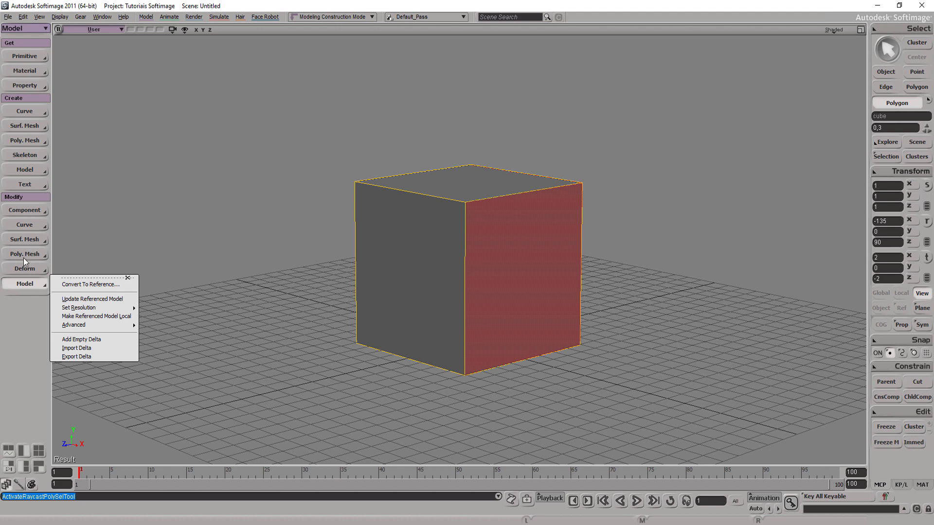
click(37, 255)
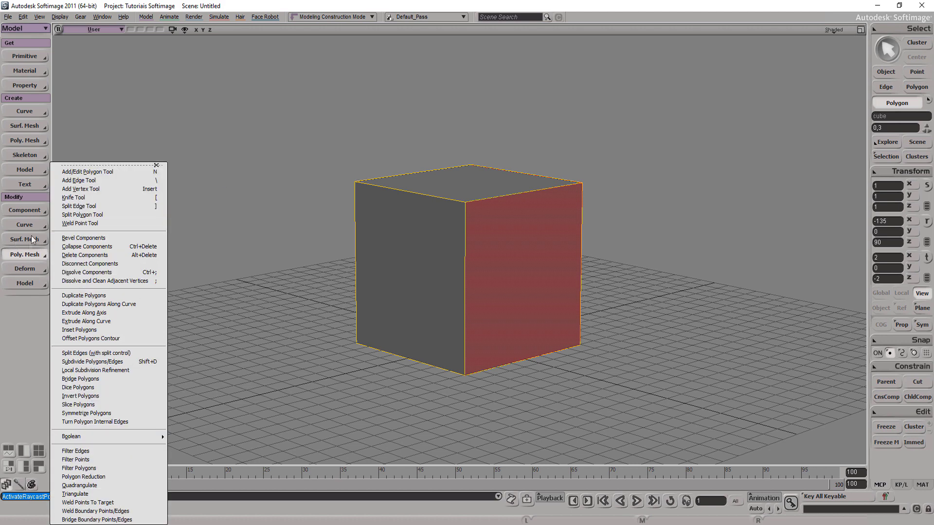
Step: Tear off the Poly. Mesh menu as a floating window and dolly out from the cube
click(80, 166)
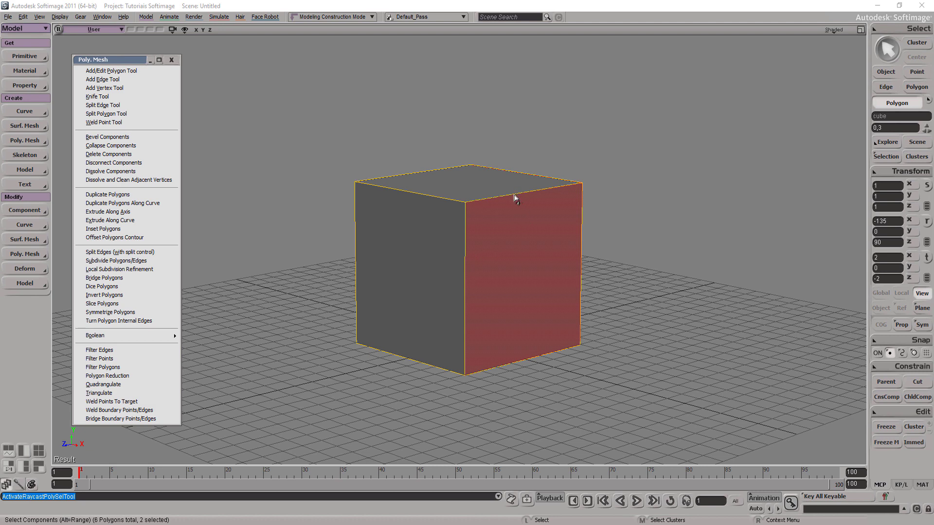
key(s)
middle_drag(493, 294, 677, 193)
mouse_move(629, 217)
middle_down()
mouse_move(556, 234)
mouse_move(554, 244)
mouse_move(582, 217)
mouse_move(491, 236)
middle_up()
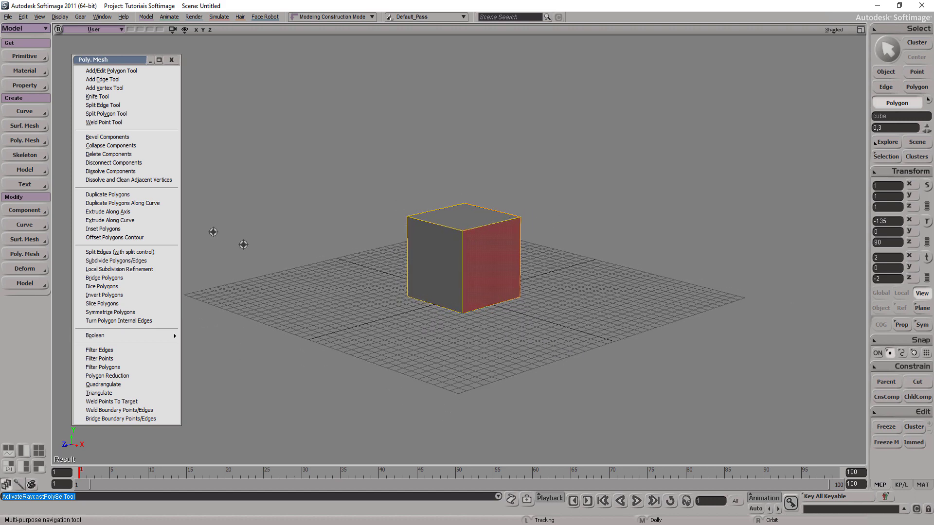
Step: Try Extrude Along Axis on the face, check its Transform tab, orbit, then undo it
click(111, 212)
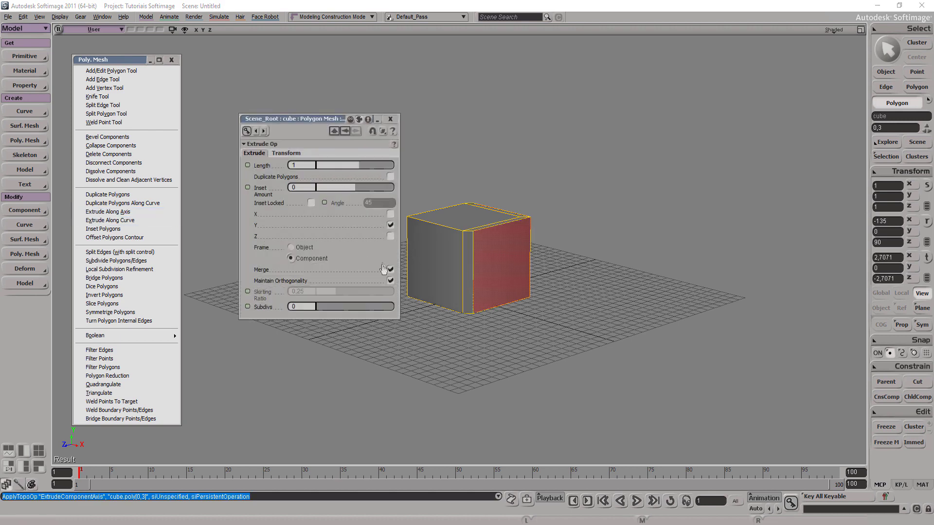
click(291, 153)
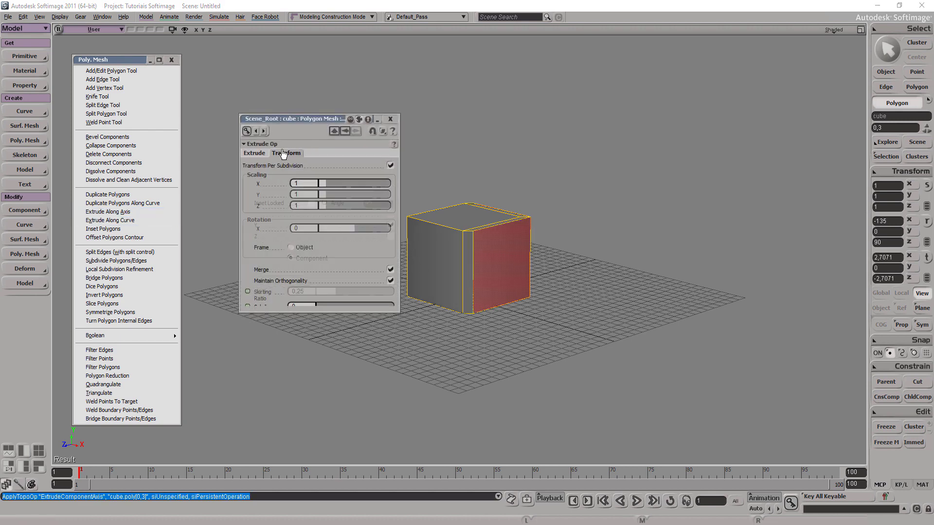
click(254, 153)
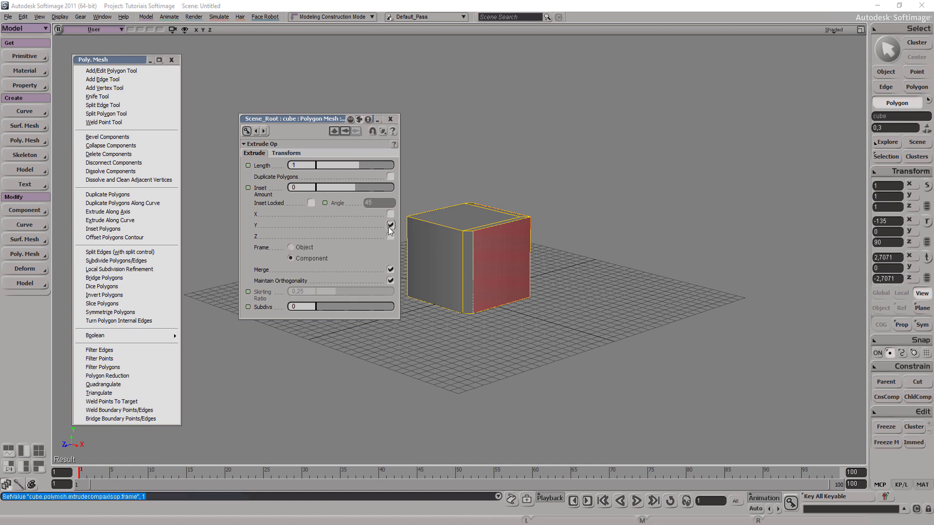
key(s)
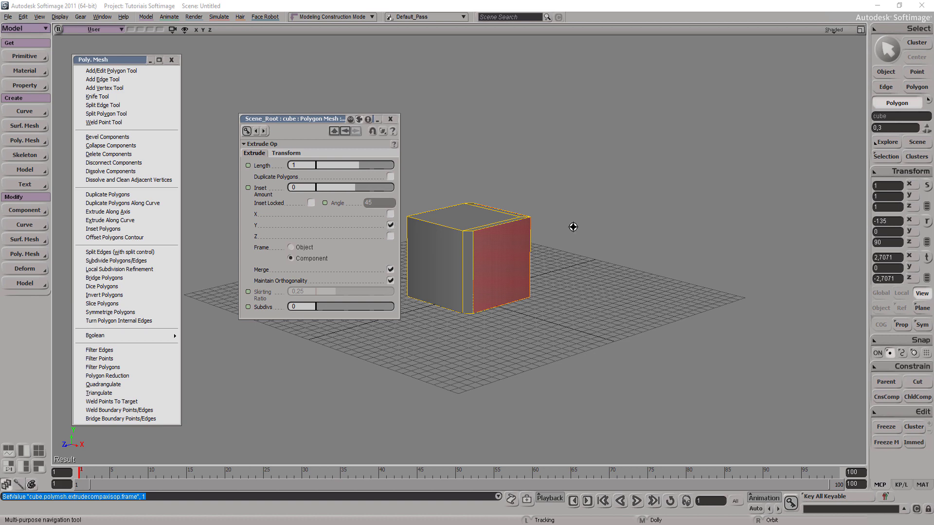
right_click(571, 221)
click(511, 241)
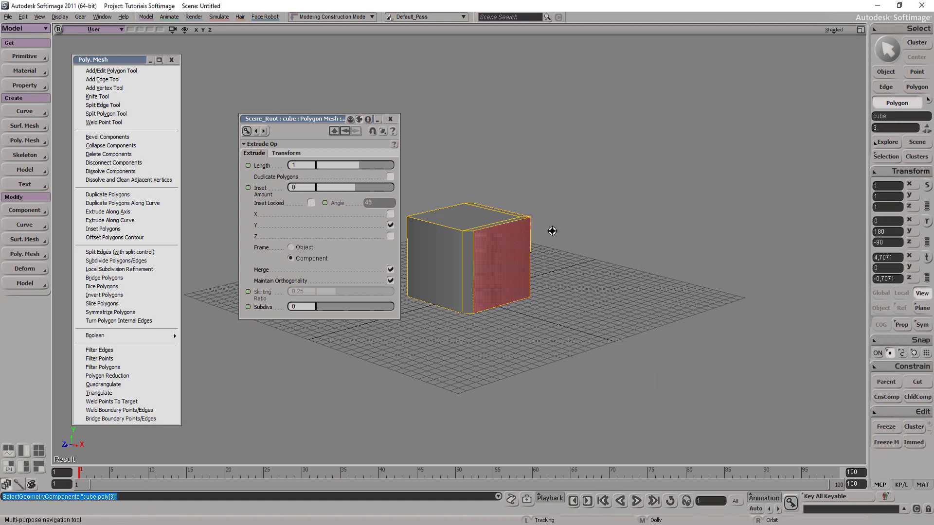
right_drag(548, 229, 496, 255)
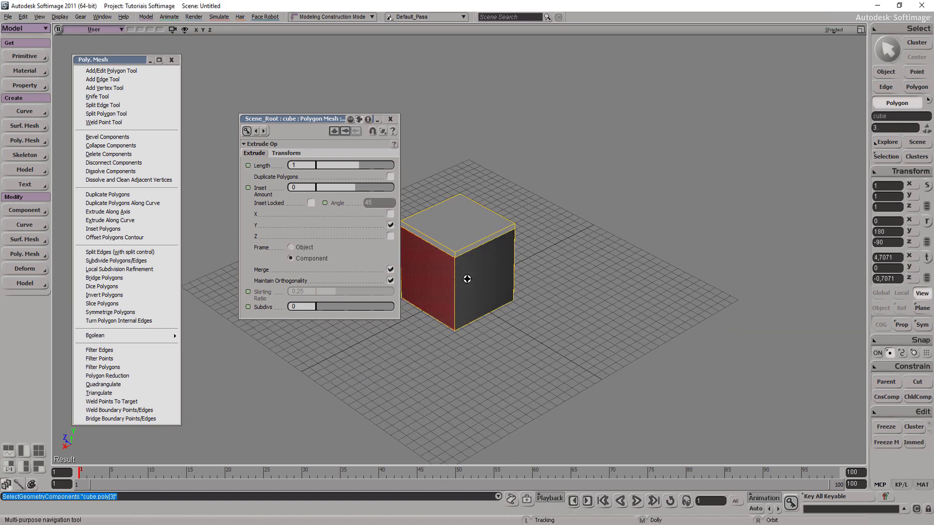
key(ctrl+z)
key(ctrl+z)
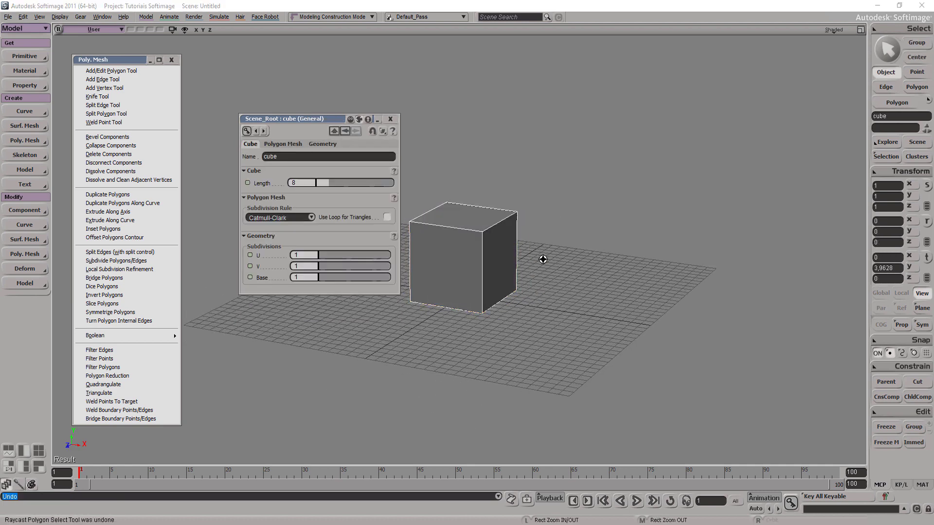
Step: Extrude the cube's right face along its axis, try length 0,692, then undo it
click(500, 254)
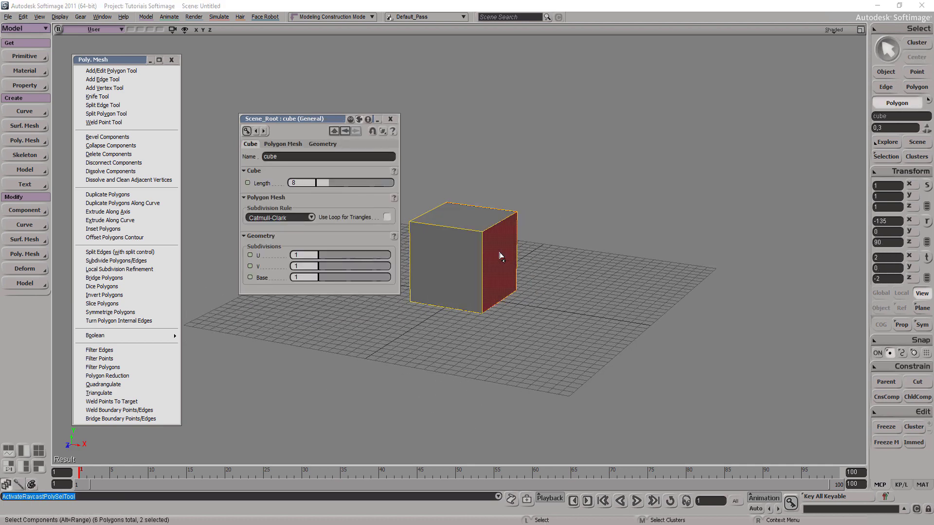
click(390, 119)
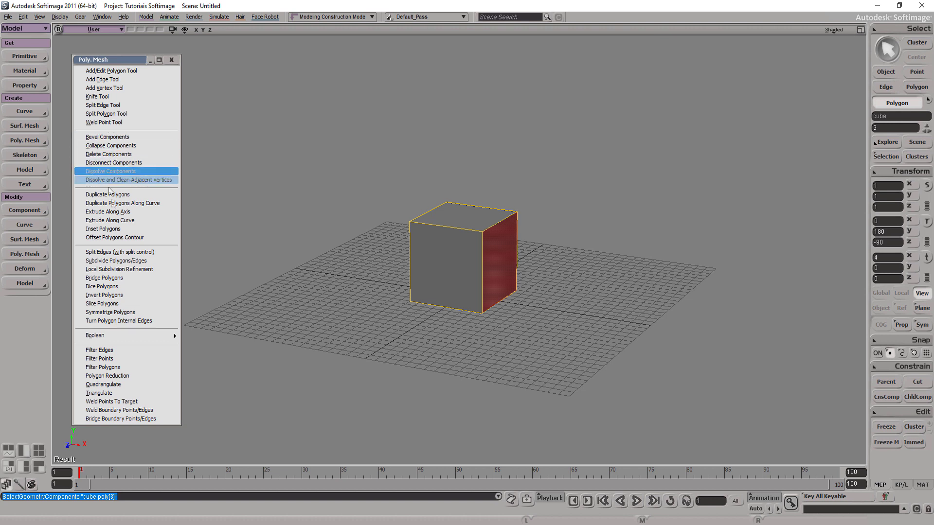
click(120, 212)
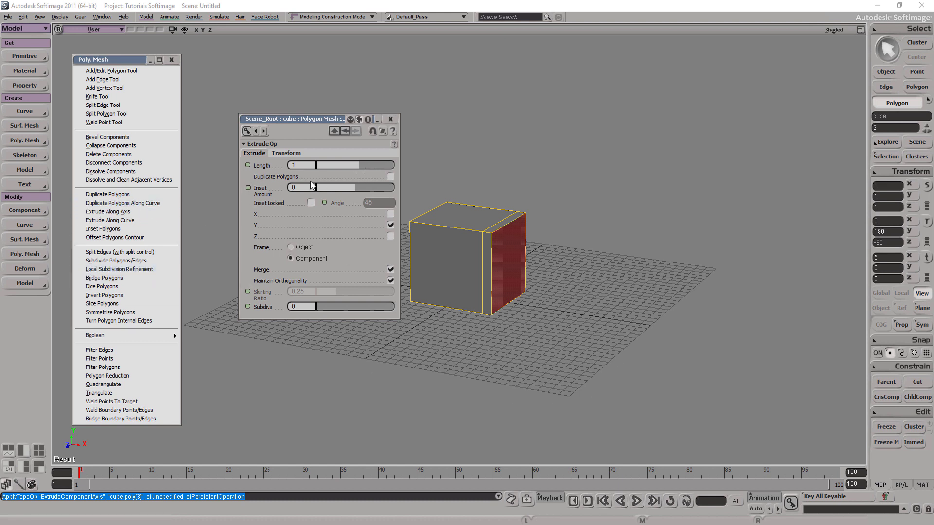
drag(354, 164, 358, 164)
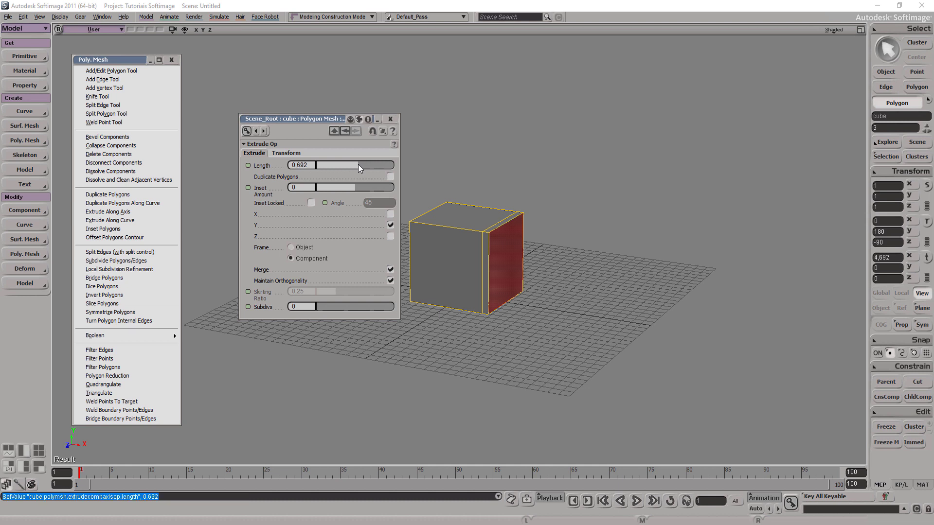
key(ctrl+z)
Step: Re-extrude the selected face at default length 1 and move the Extrude Op page aside
click(390, 118)
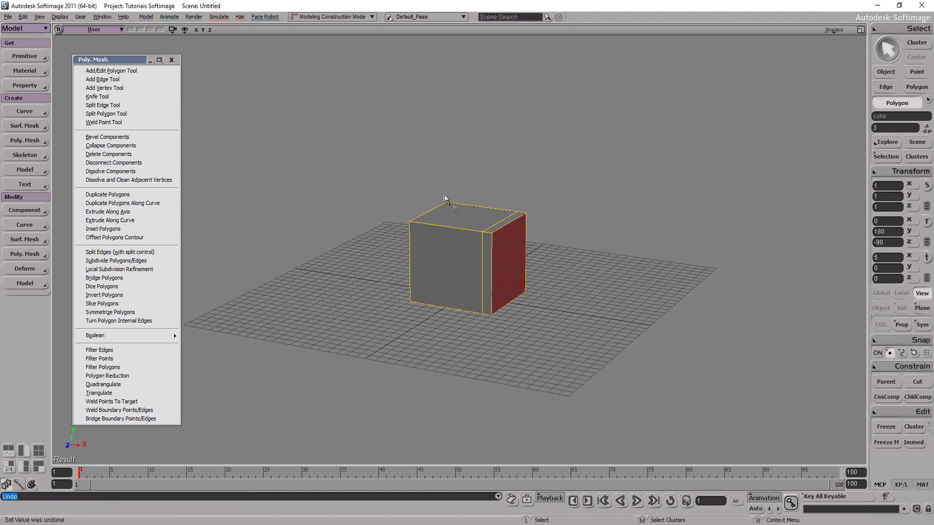
click(119, 211)
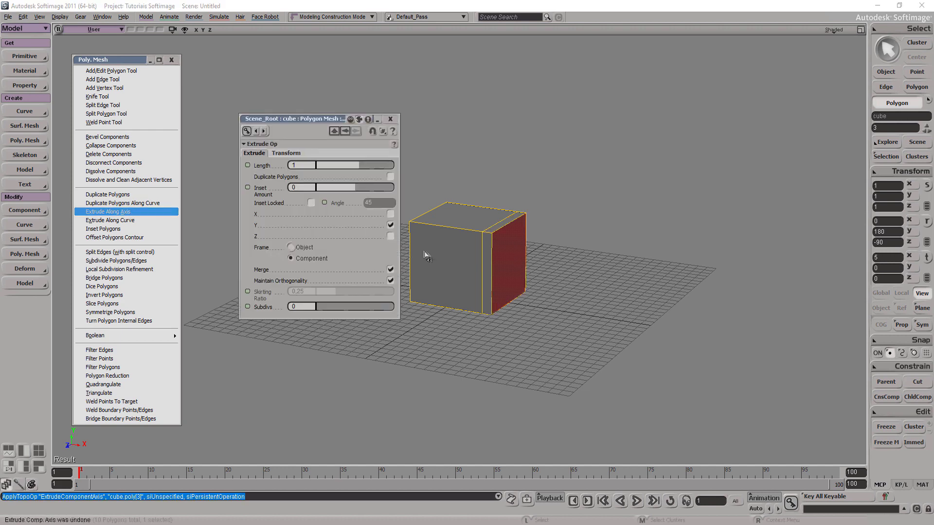
mouse_move(276, 120)
mouse_down()
mouse_move(295, 115)
mouse_move(260, 104)
mouse_up()
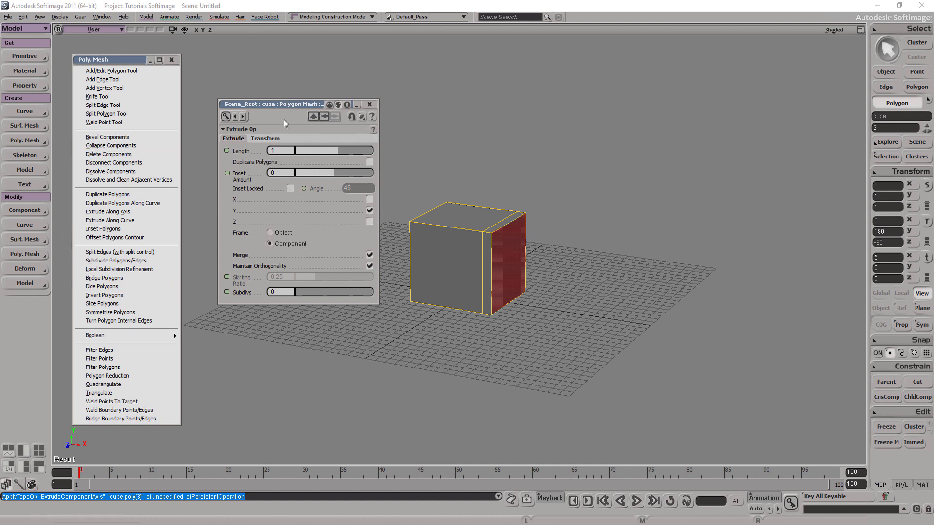
Step: Set the extrusion Length to 10, then try an Inset and reset it
mouse_move(281, 104)
mouse_down()
mouse_move(295, 98)
mouse_move(276, 99)
mouse_up()
drag(346, 145, 396, 144)
mouse_move(344, 167)
mouse_down()
mouse_move(418, 163)
mouse_move(342, 164)
mouse_move(401, 158)
mouse_move(351, 166)
mouse_move(401, 165)
mouse_move(379, 166)
mouse_up()
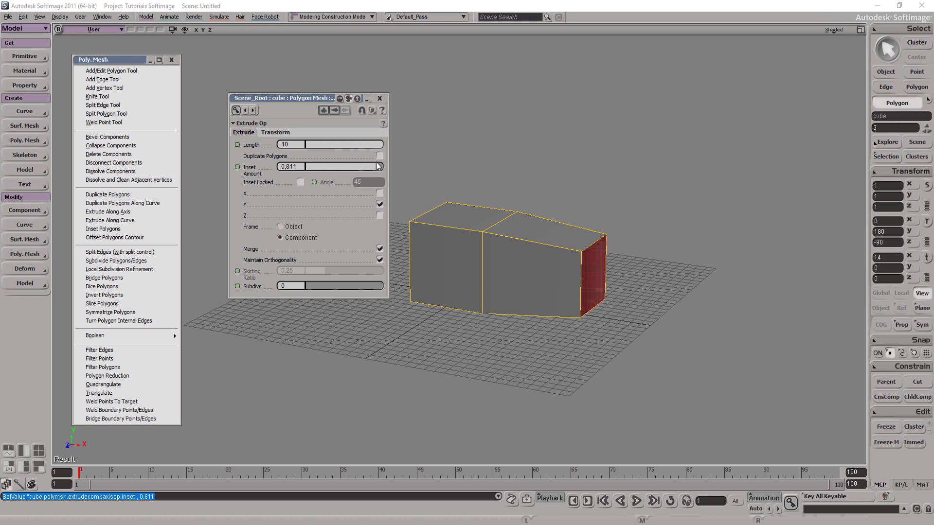
click(378, 167)
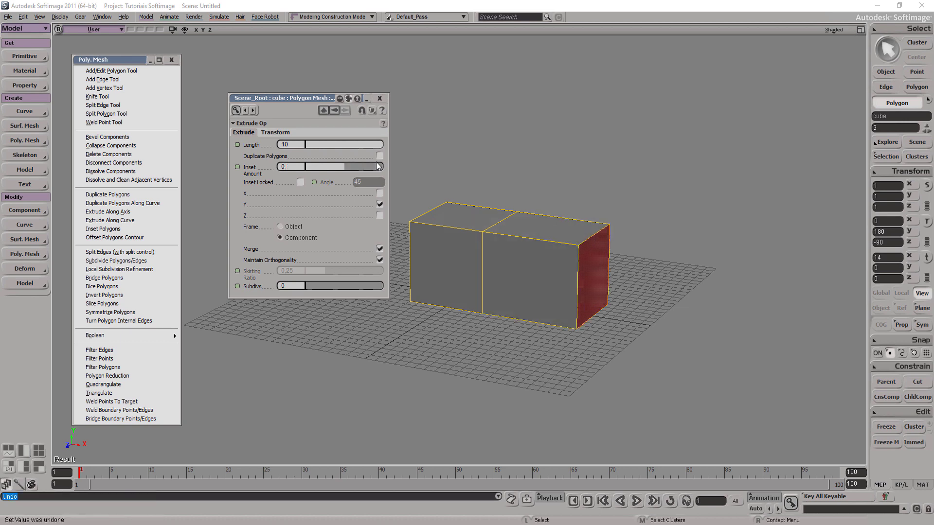
Step: Test the X, Z and Y axis, merge and Object/Component frame options, keeping Y and Component
click(380, 193)
click(380, 193)
click(380, 215)
click(380, 215)
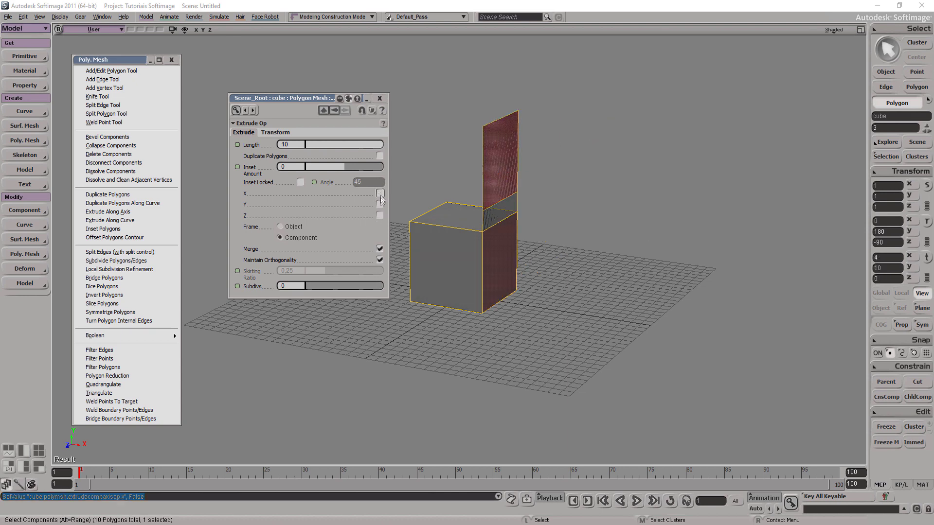
click(380, 205)
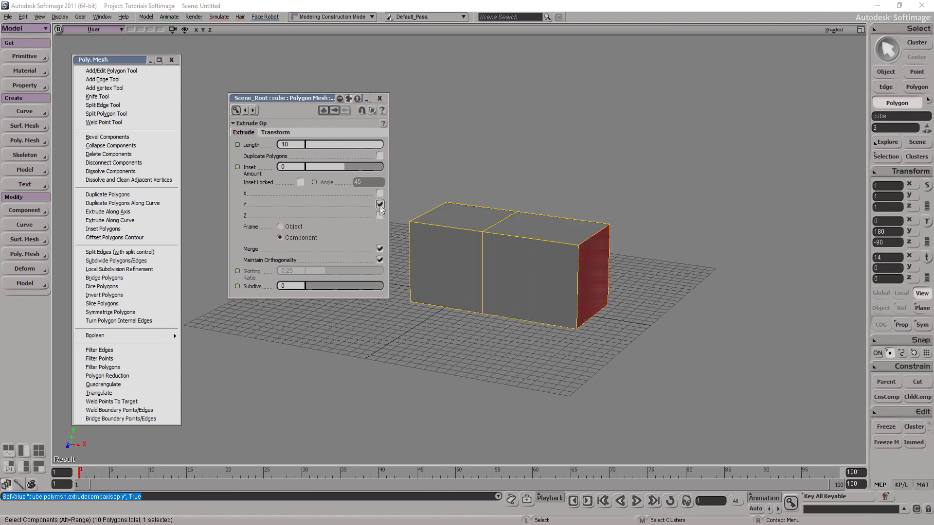
click(379, 249)
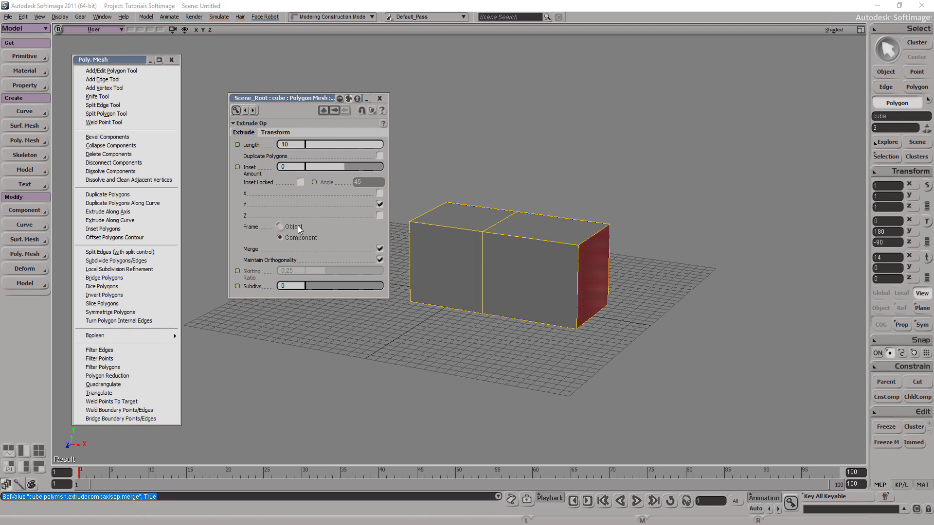
click(281, 227)
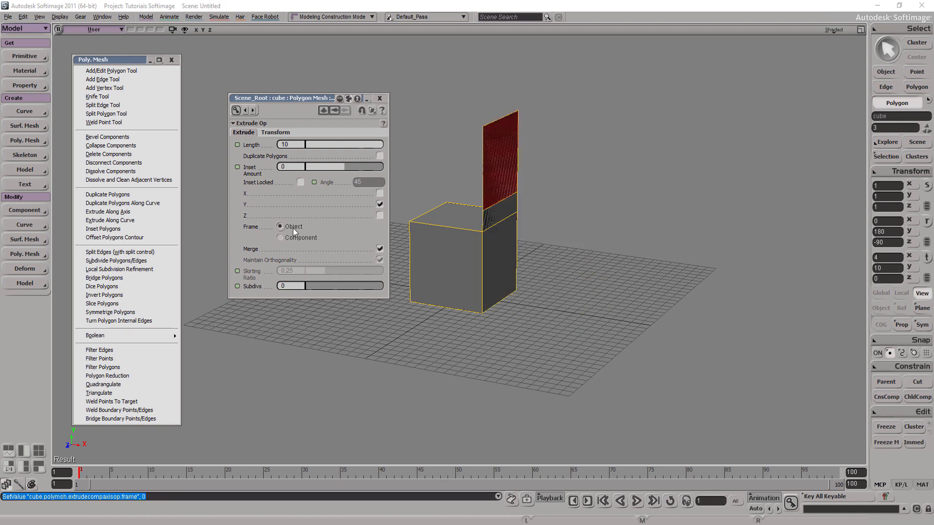
click(281, 238)
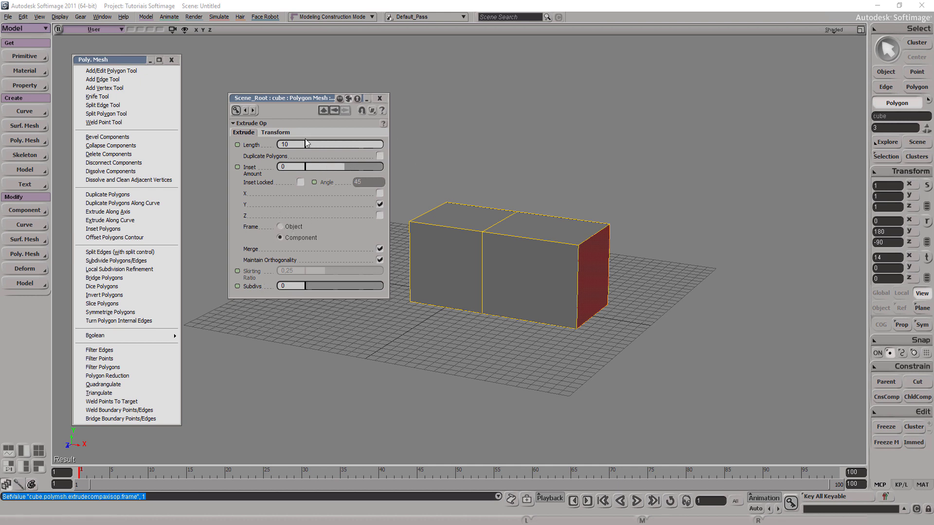
Step: On the Transform tab, try X scaling, translation and X rotation, undoing each
click(280, 137)
mouse_move(320, 161)
mouse_down()
mouse_move(339, 163)
mouse_move(330, 166)
mouse_up()
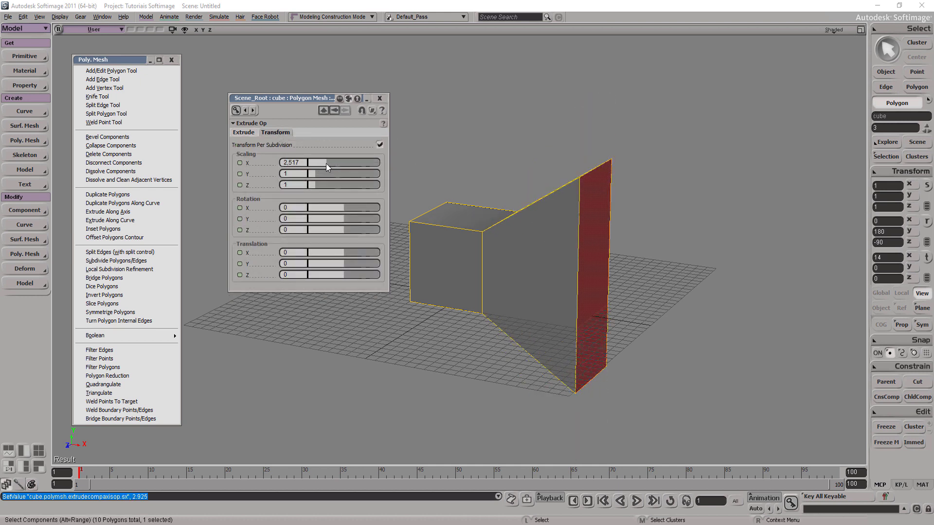
key(ctrl+z)
mouse_move(340, 251)
mouse_down()
mouse_move(331, 246)
mouse_move(375, 246)
mouse_move(340, 261)
mouse_move(362, 273)
mouse_move(349, 276)
mouse_up()
key(ctrl+z)
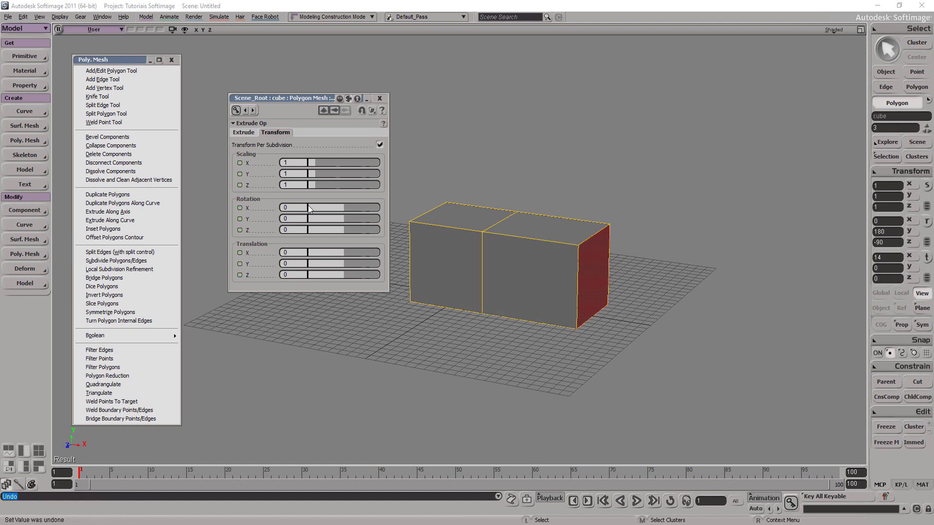
drag(336, 210, 343, 216)
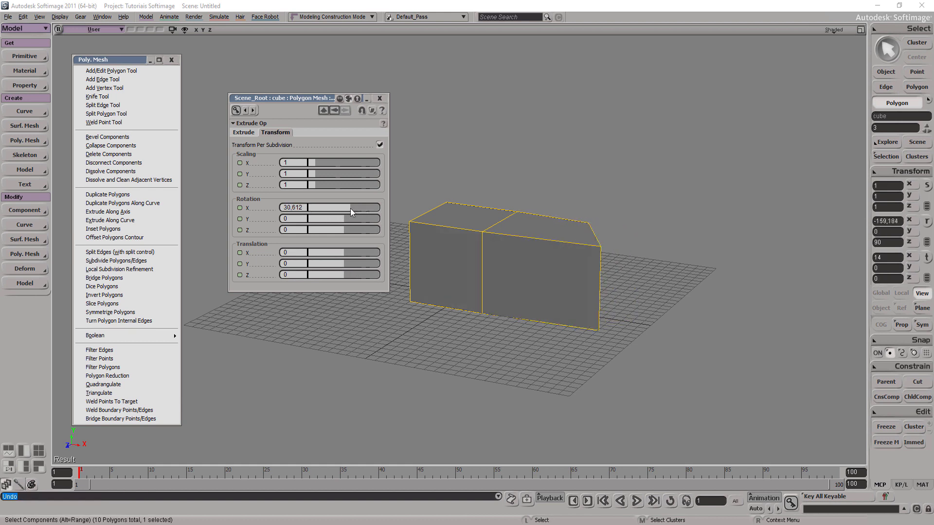
key(ctrl+z)
Step: Try Y rotation plus Z and Y scaling, undo each, then close the extrude settings
drag(340, 218, 352, 216)
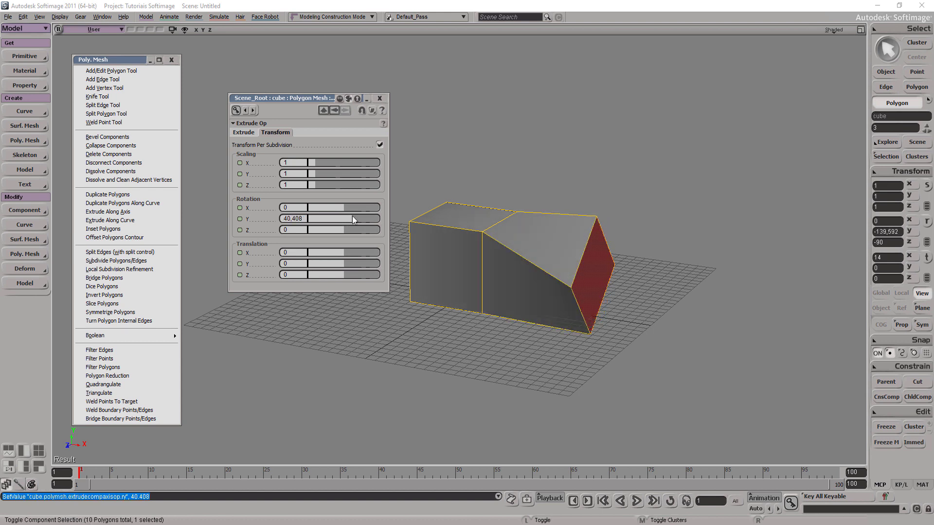
key(ctrl+z)
drag(316, 184, 328, 188)
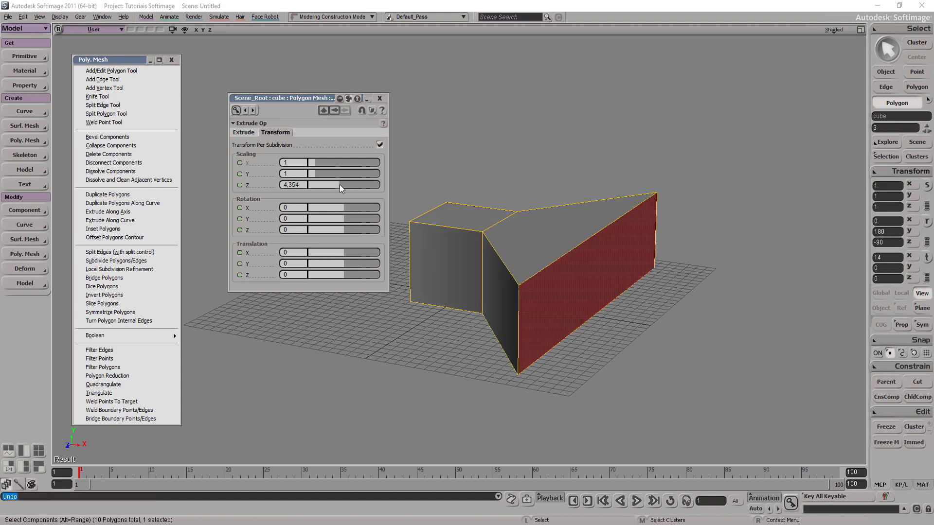
key(ctrl+z)
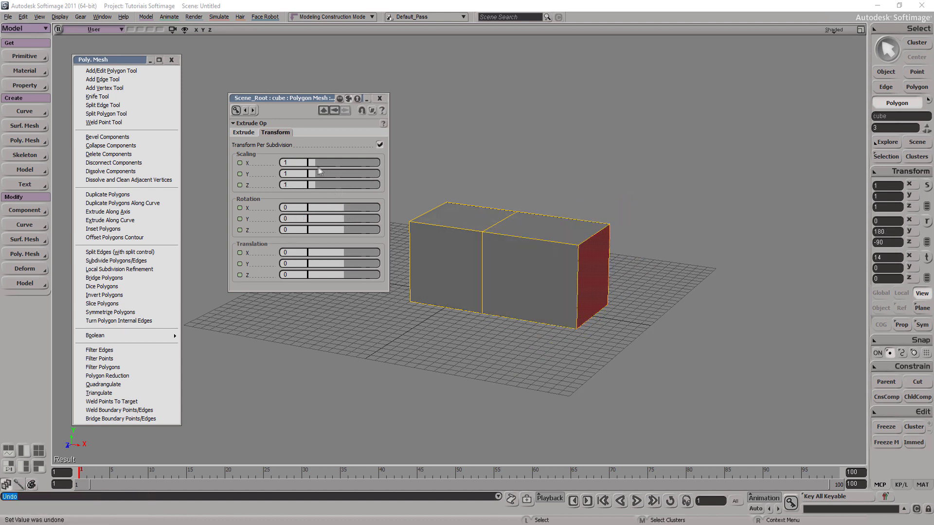
drag(317, 174, 330, 174)
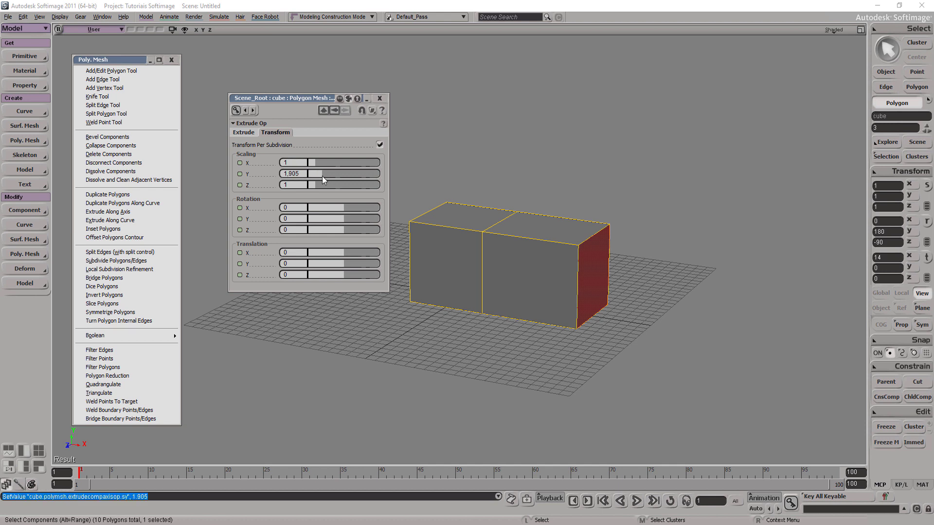
key(ctrl+z)
key(ctrl+z)
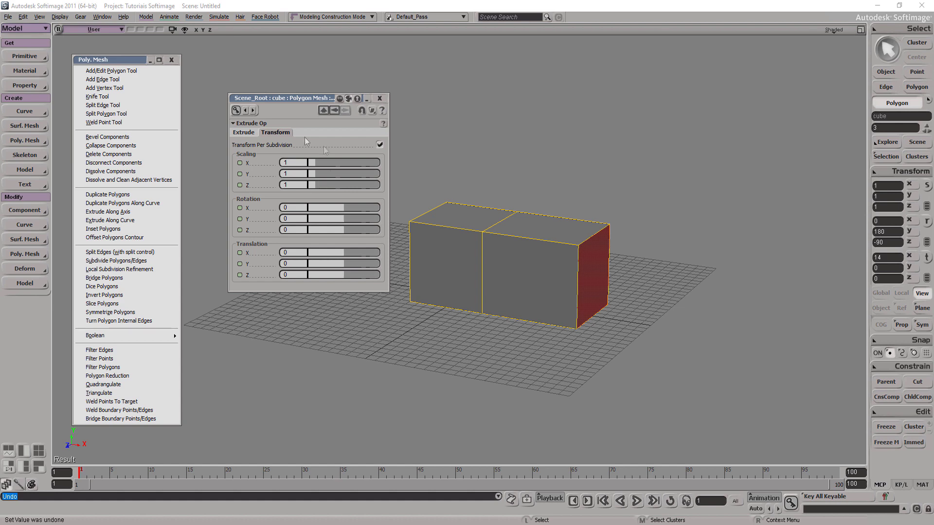
click(243, 132)
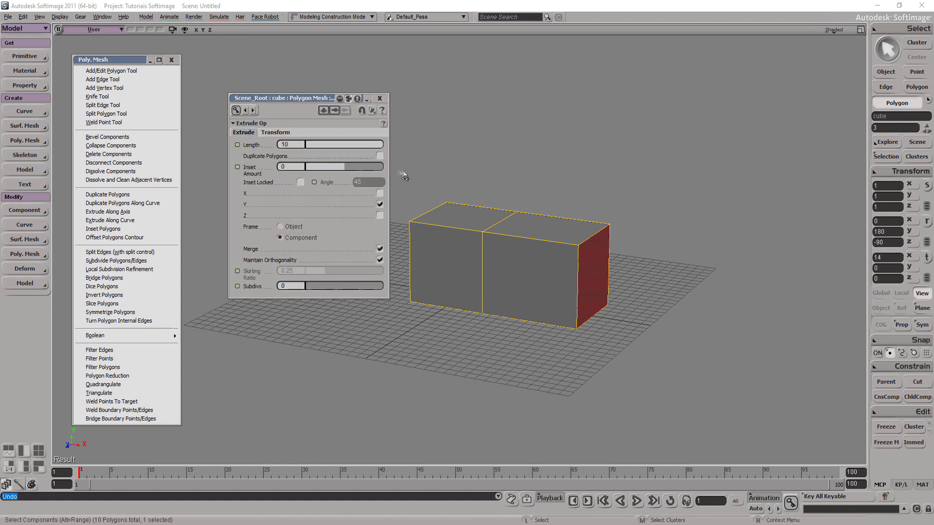
click(386, 98)
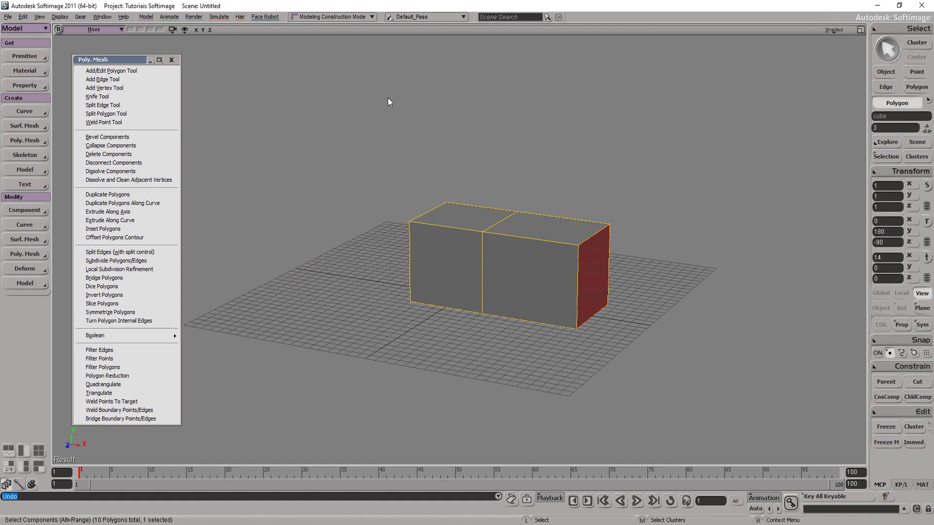
Step: Select the box's right top edge and translate it up to slope the end
key(t)
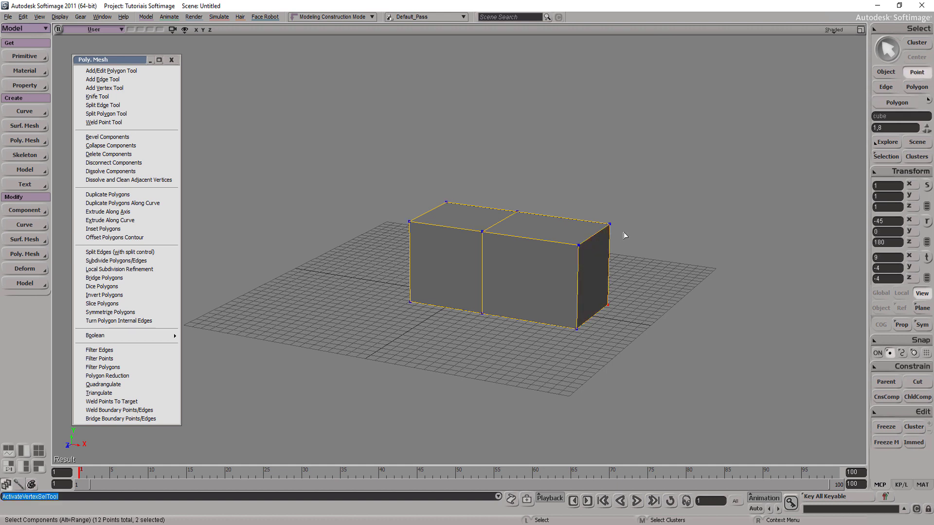
key(e)
click(595, 248)
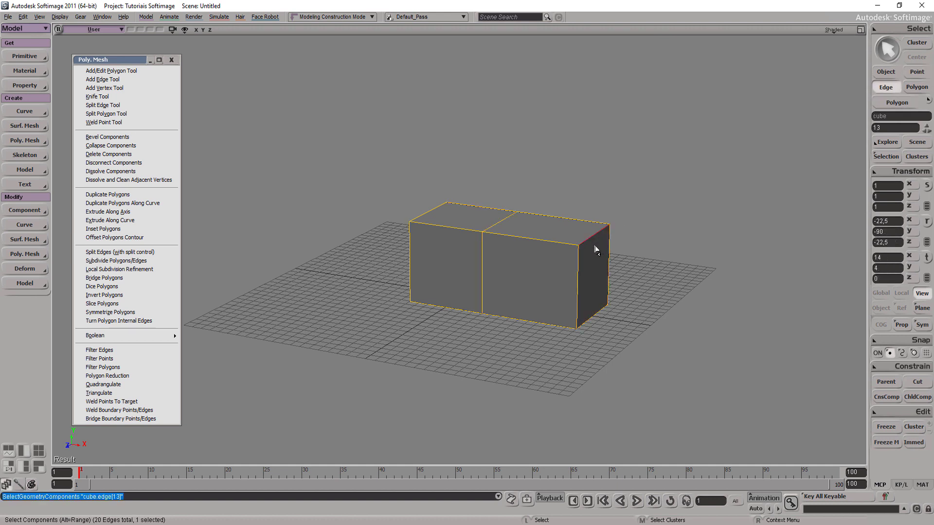
key(v)
drag(597, 248, 607, 264)
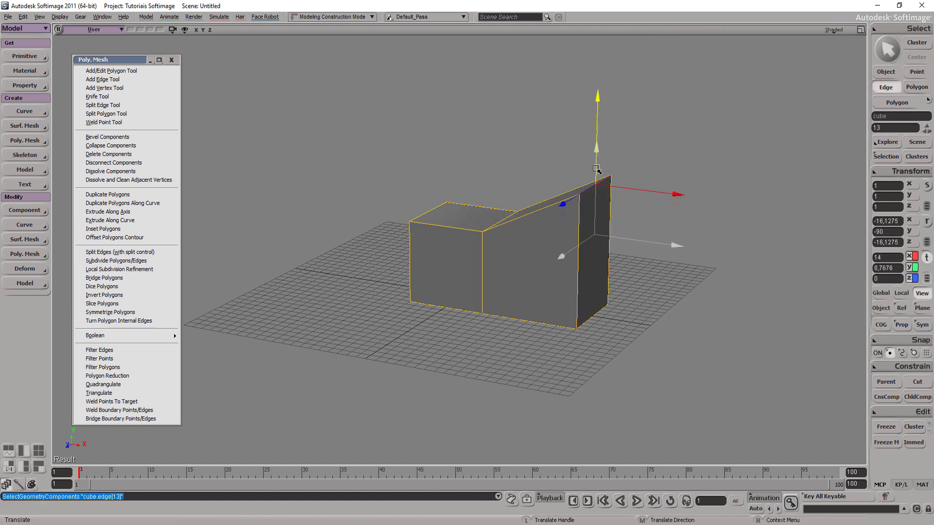
Step: Extrude the right end face along its axis, push it out along X, and orbit
key(y)
click(605, 265)
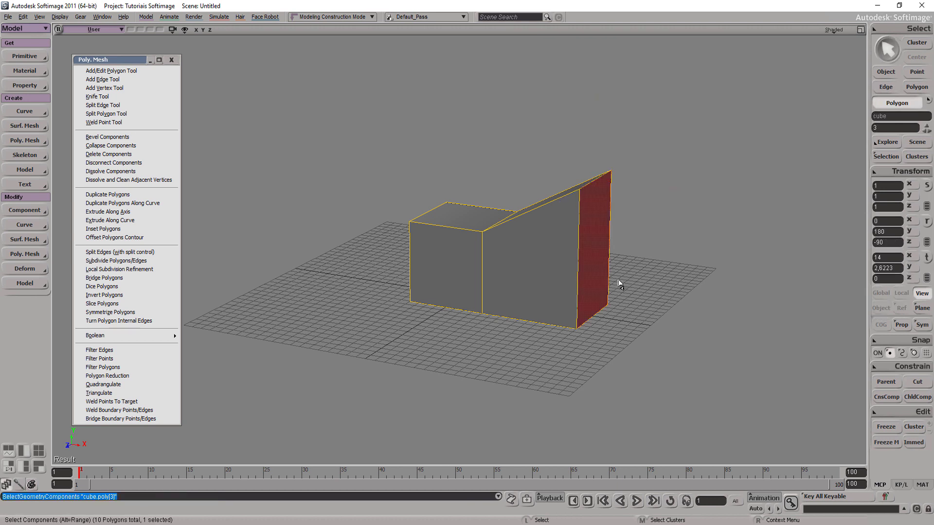
click(108, 211)
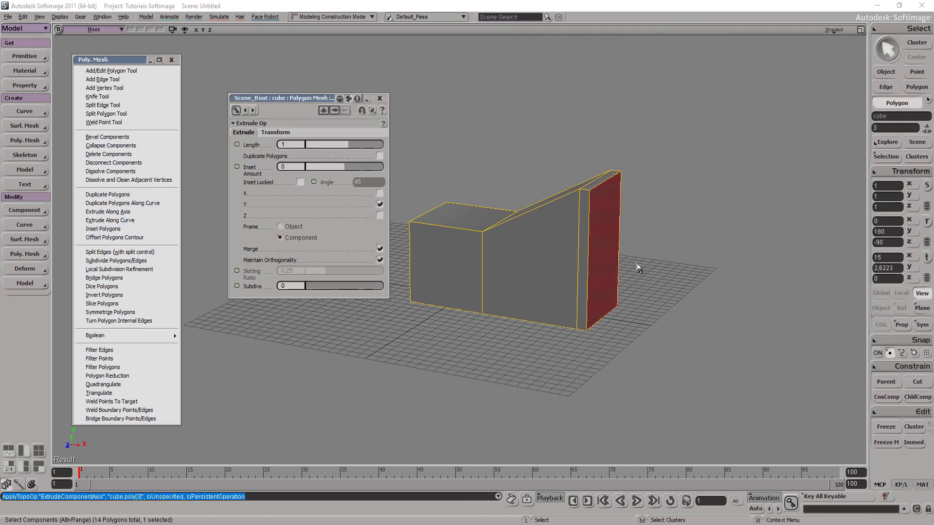
click(379, 204)
key(v)
drag(654, 263, 750, 261)
click(379, 98)
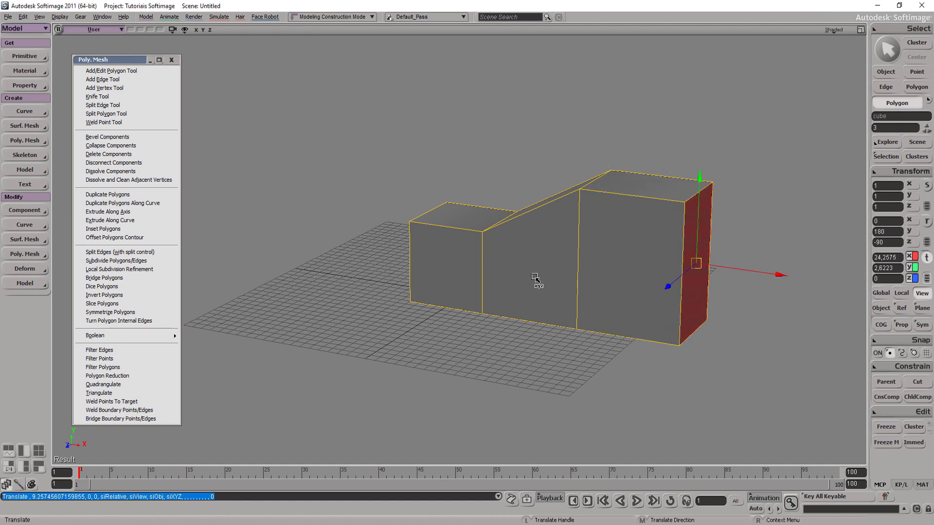
key(s)
mouse_move(542, 261)
right_down()
mouse_move(467, 267)
mouse_move(581, 255)
right_up()
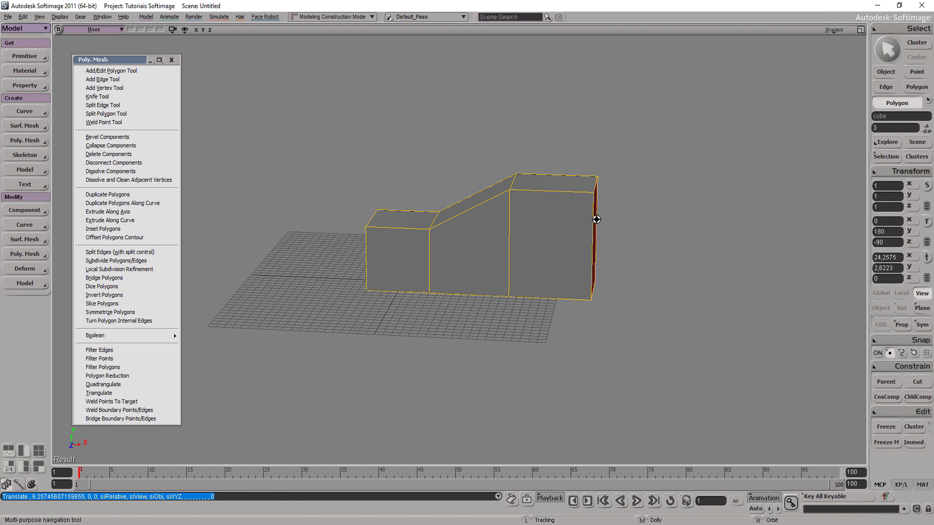
Step: Pick the first Extrude Op in the Selection explorer and set its Length to 1,698
key(space)
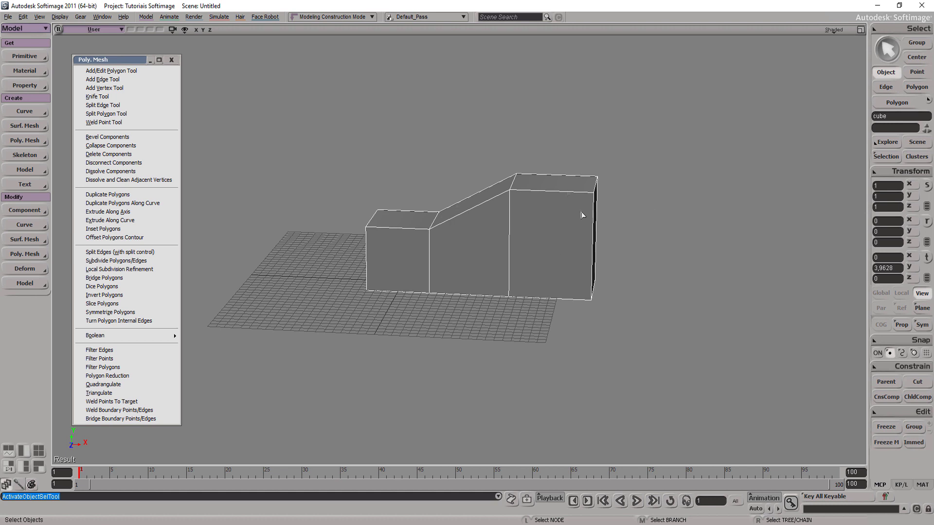
click(885, 157)
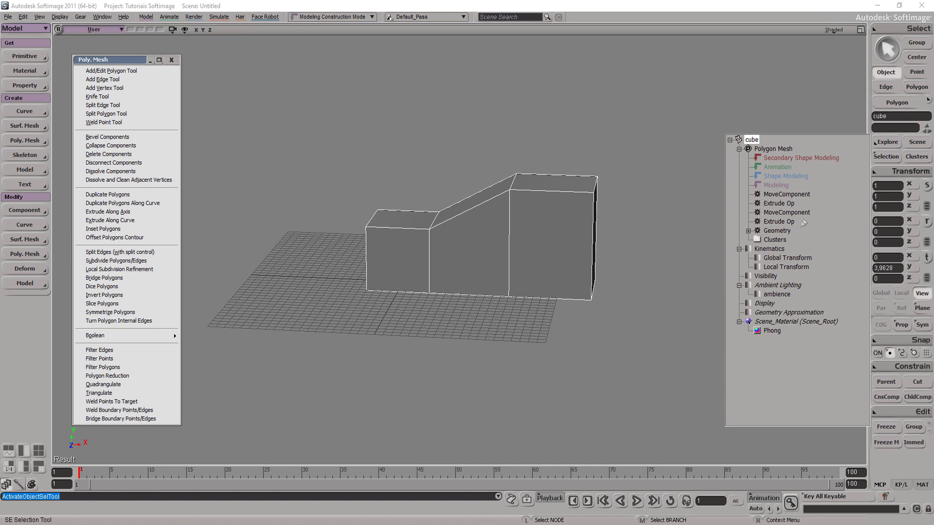
click(781, 196)
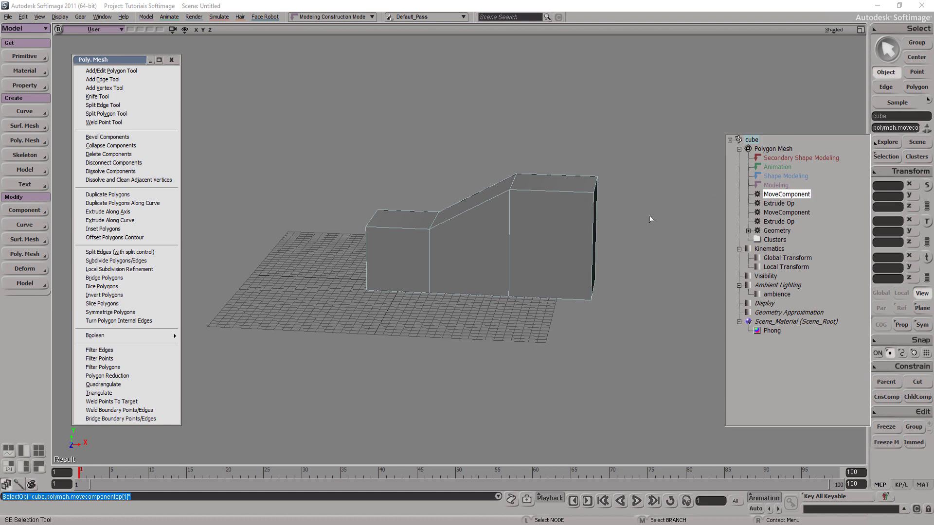
click(773, 204)
click(786, 214)
click(783, 225)
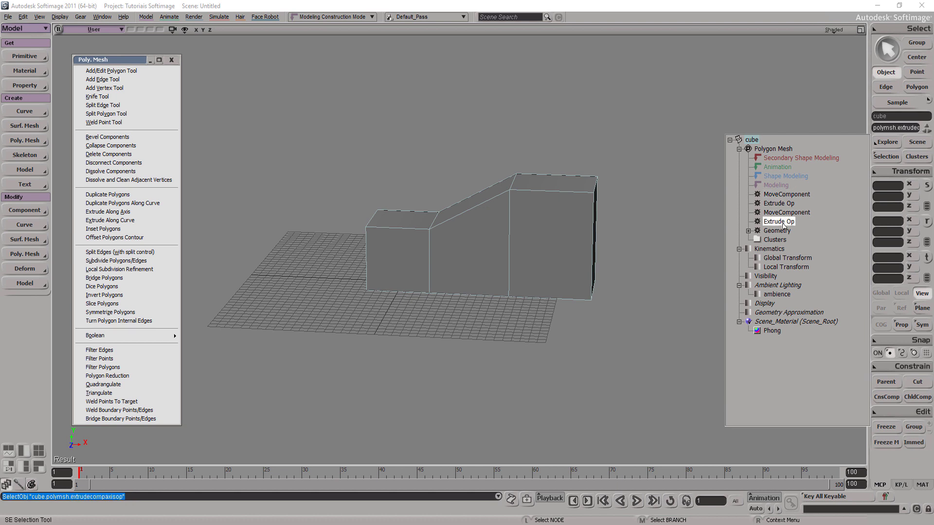
click(786, 206)
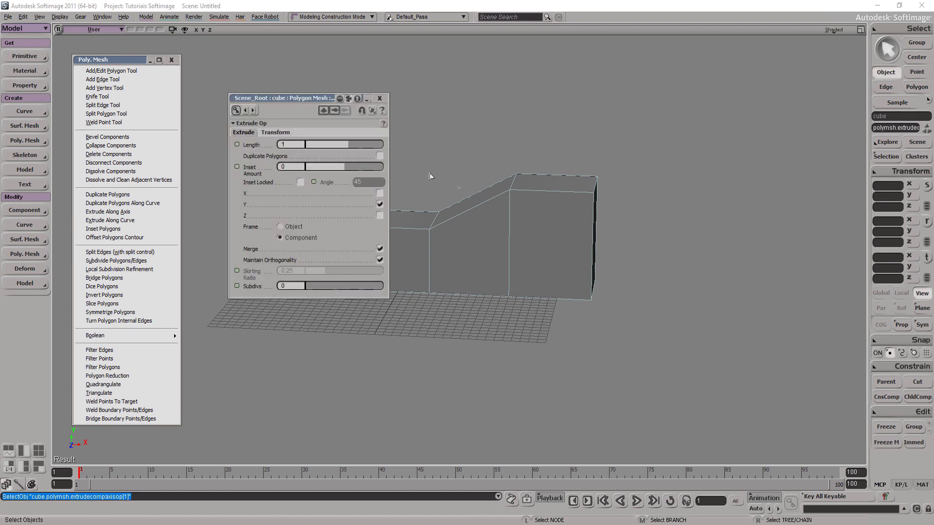
mouse_move(338, 145)
mouse_down()
mouse_move(329, 144)
mouse_move(358, 147)
mouse_up()
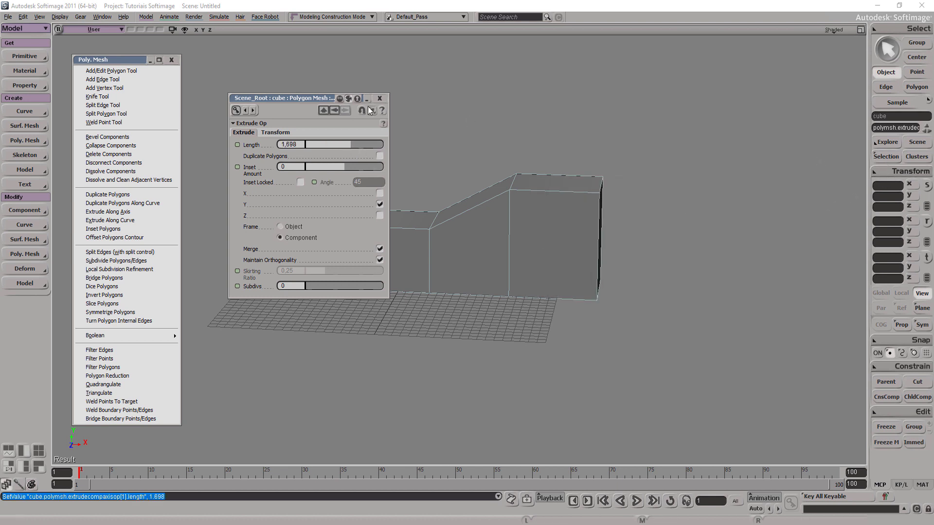
Step: Open the second Extrude Op's page beside the first and try, then undo, a length change
click(876, 158)
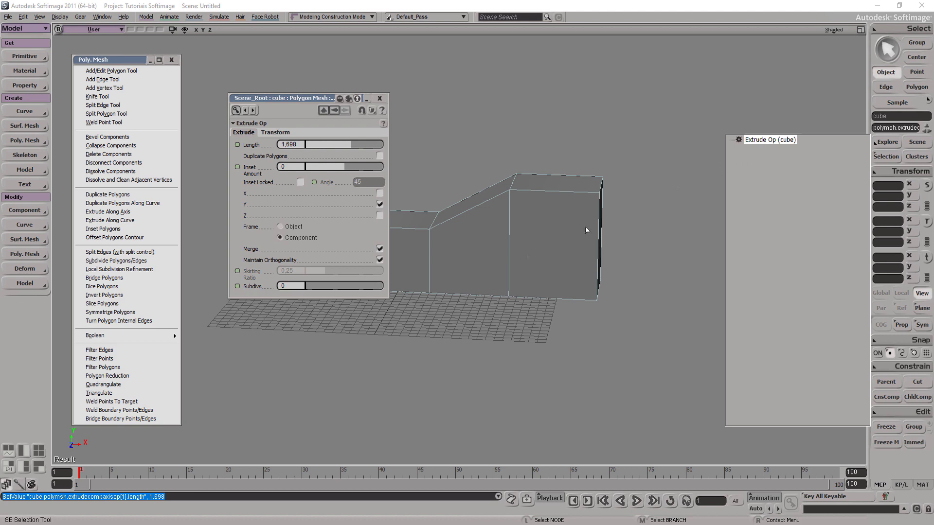
click(587, 253)
click(903, 155)
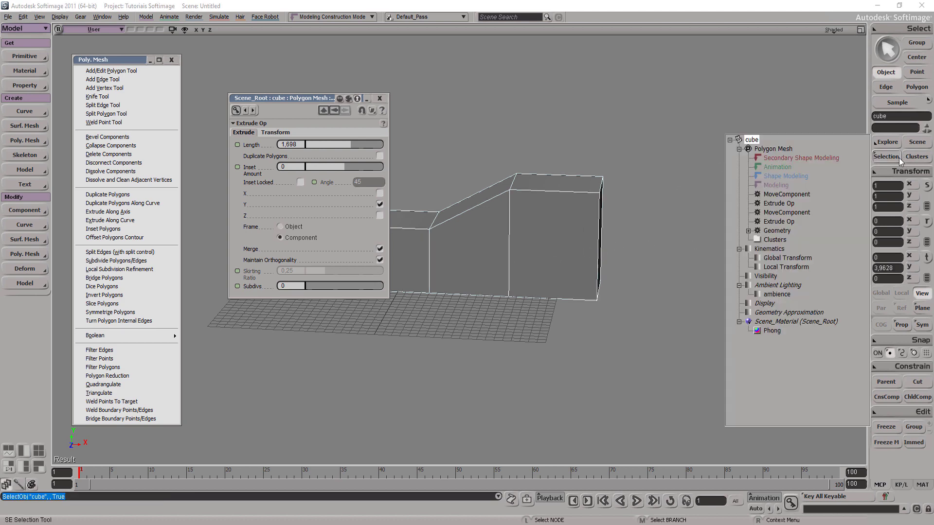
click(802, 225)
mouse_move(311, 98)
mouse_down()
mouse_move(596, 243)
mouse_move(750, 69)
mouse_move(769, 69)
mouse_up()
mouse_move(810, 118)
mouse_down()
mouse_move(790, 120)
mouse_move(813, 117)
mouse_move(801, 125)
mouse_up()
key(ctrl+z)
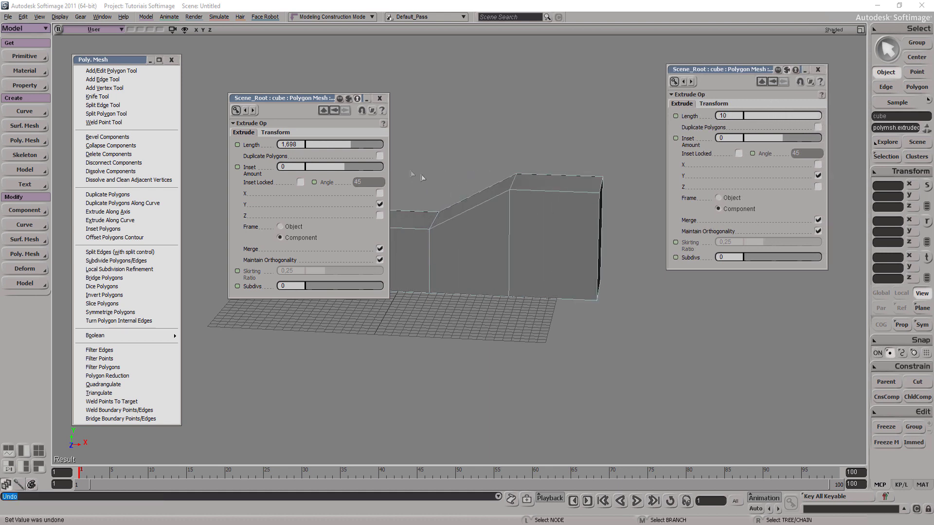
Step: Reposition both Extrude Op pages and try two lengths on the second, undoing both
mouse_move(284, 98)
mouse_down()
mouse_move(259, 52)
mouse_move(245, 59)
mouse_up()
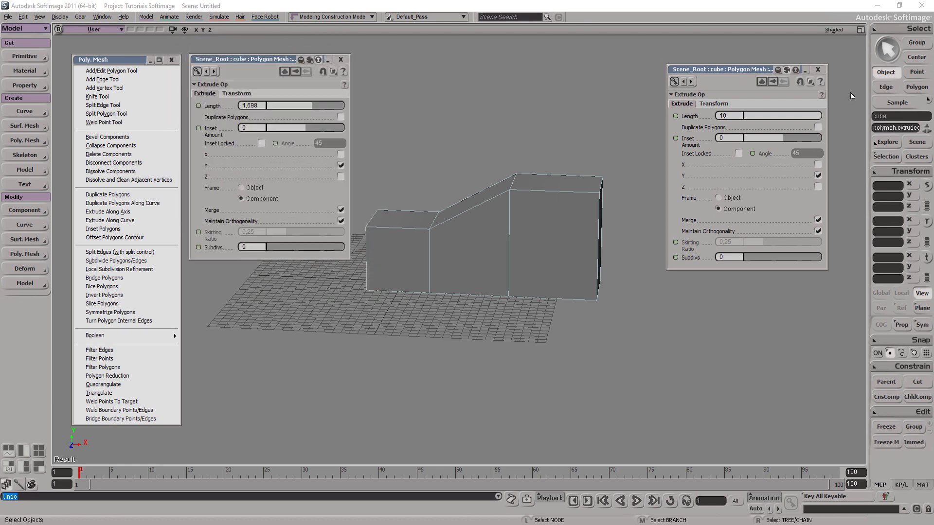
drag(746, 73, 743, 37)
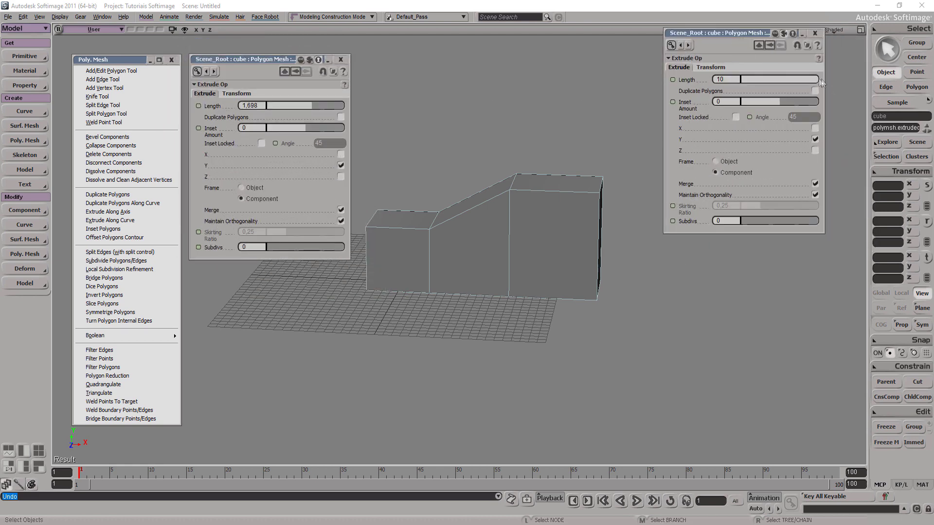
drag(821, 79, 795, 82)
key(ctrl+z)
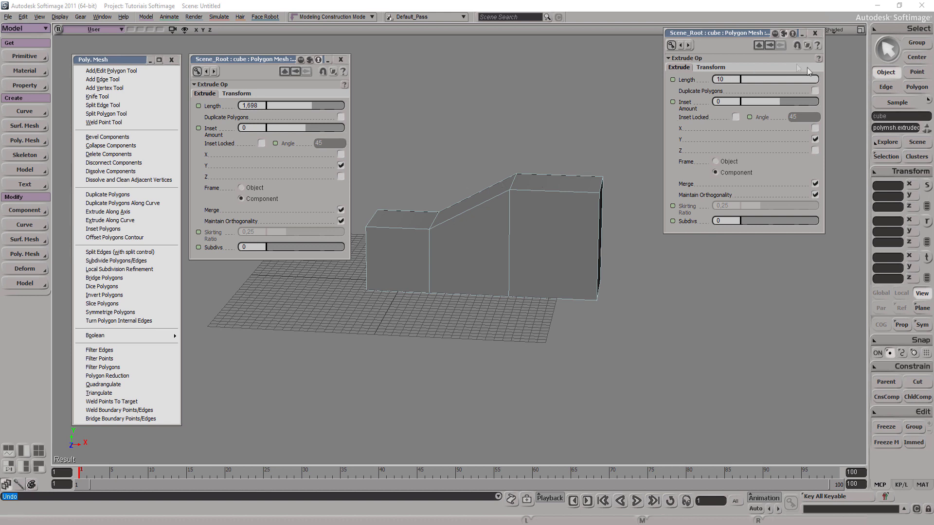
drag(813, 80, 795, 83)
key(ctrl+z)
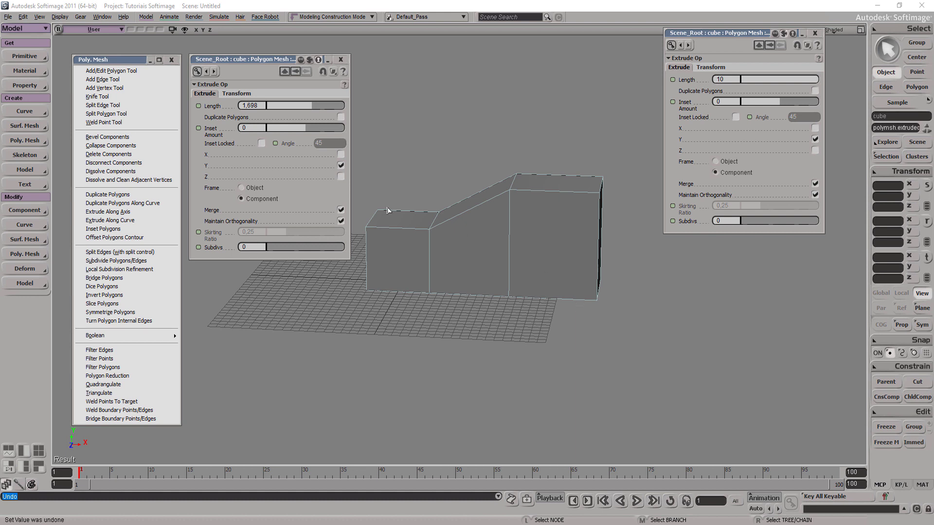
Step: Set the first extrusion's Length to -0,566 and the second's to 3,459, then select the cube
drag(302, 105, 289, 106)
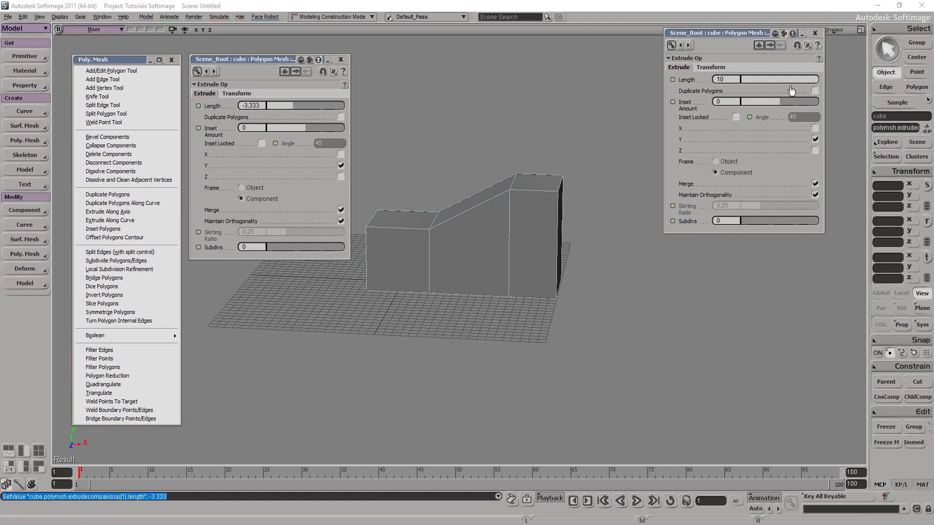
drag(774, 78, 792, 73)
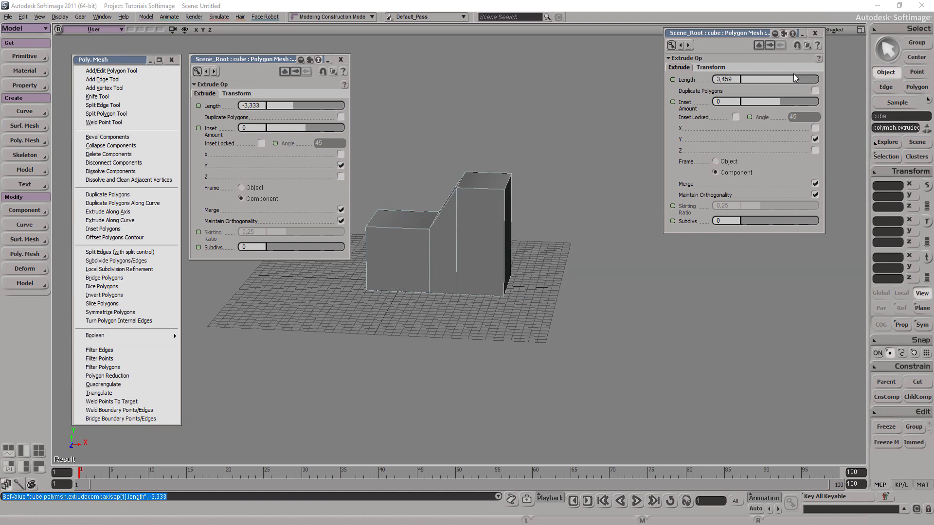
mouse_move(297, 101)
mouse_down()
mouse_move(311, 97)
mouse_move(307, 130)
mouse_up()
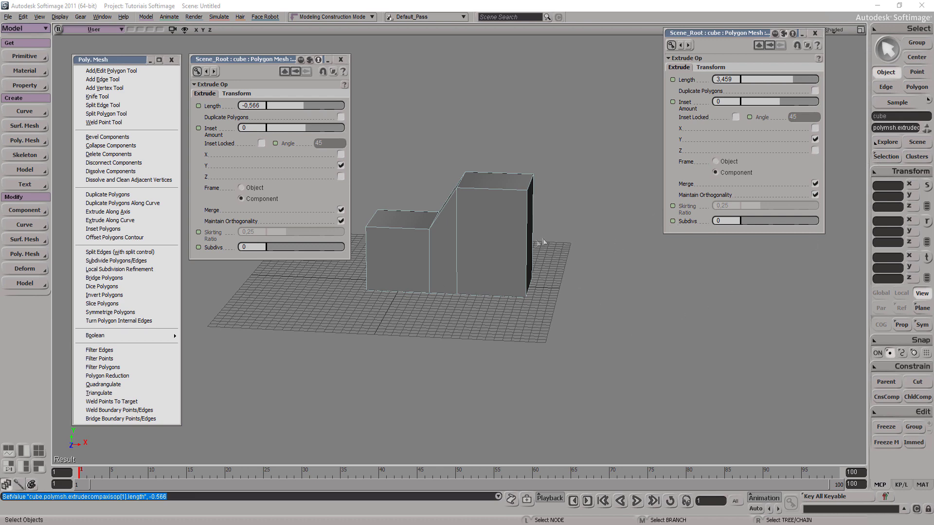
click(517, 243)
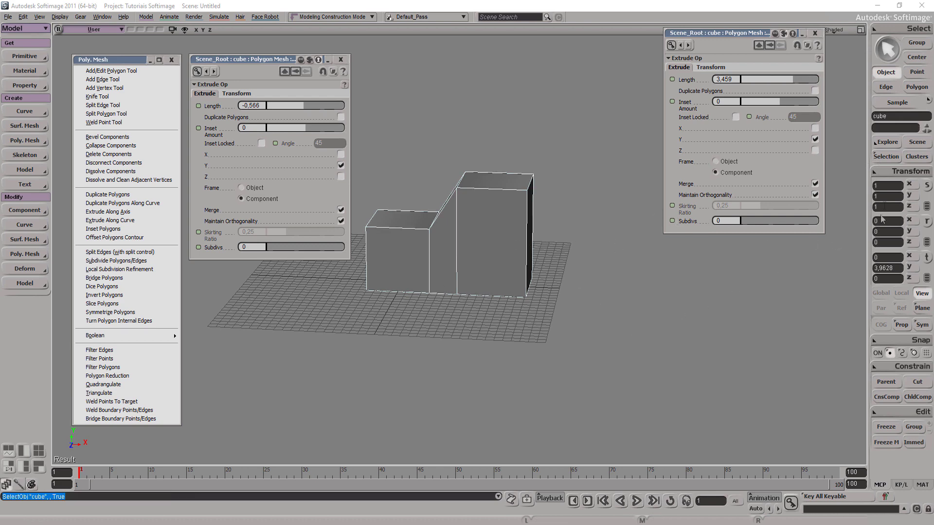
Step: Delete the MoveComponent step from the cube's history, undoing a stray sample-point mode switch
click(893, 157)
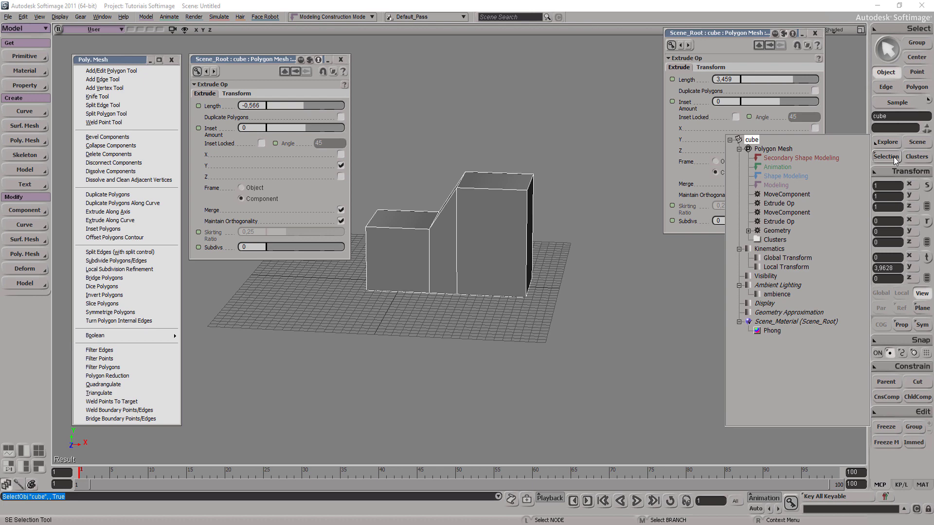
click(787, 199)
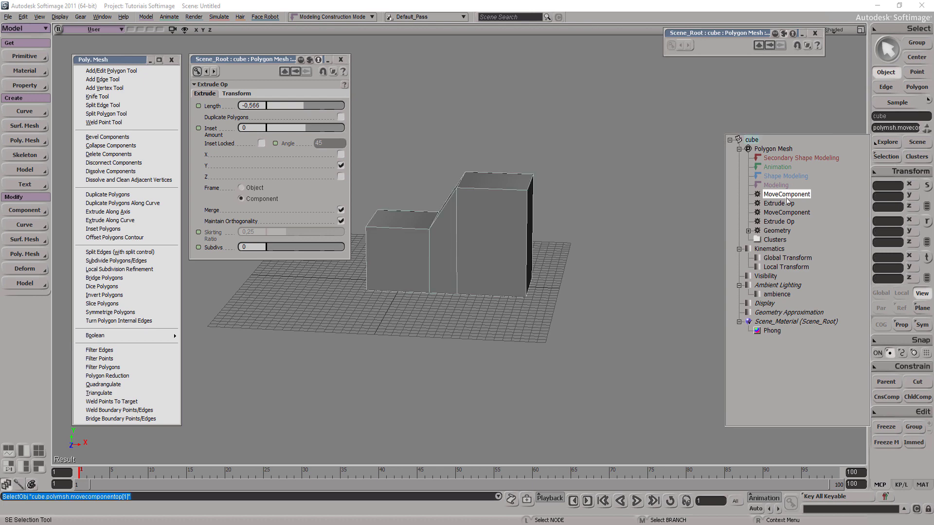
key(Delete)
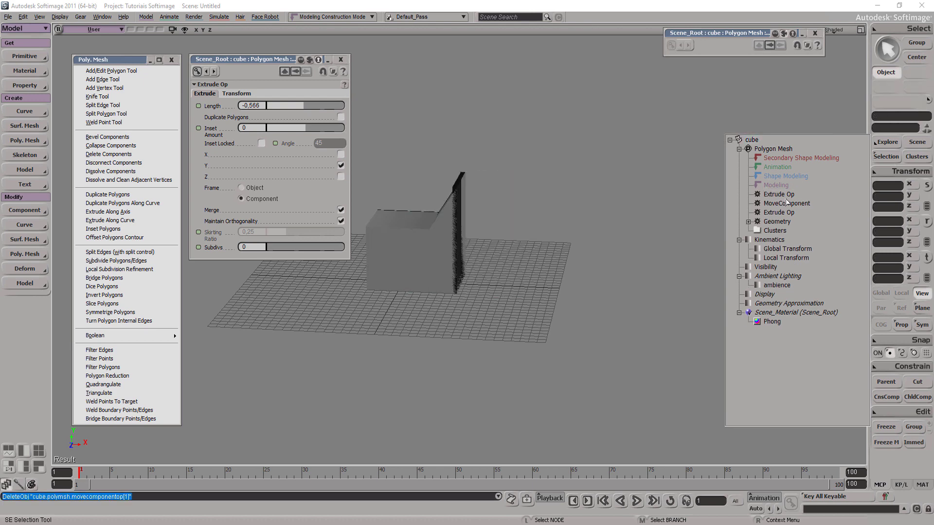
click(448, 239)
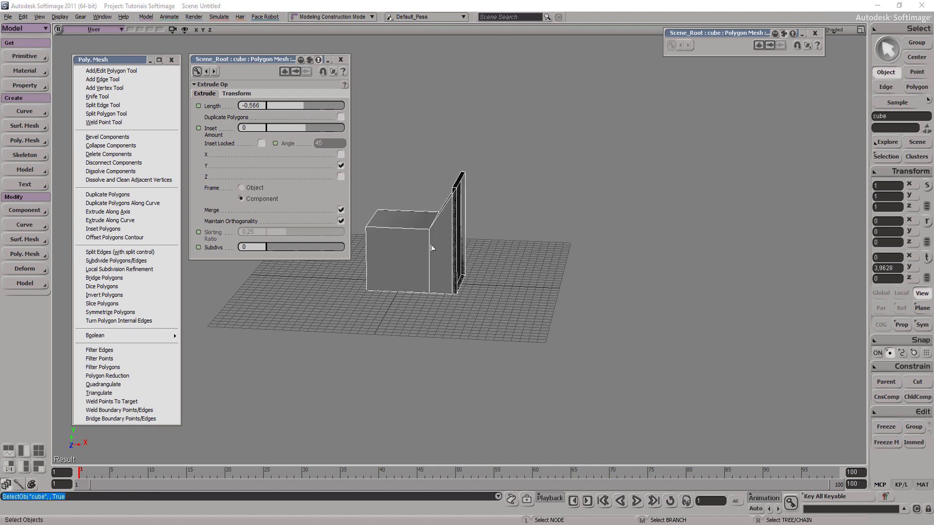
click(886, 104)
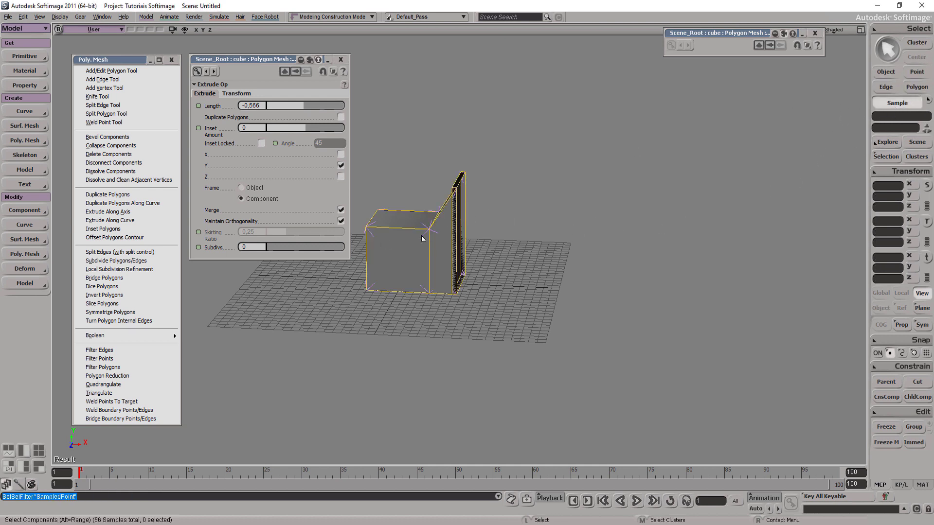
key(ctrl+z)
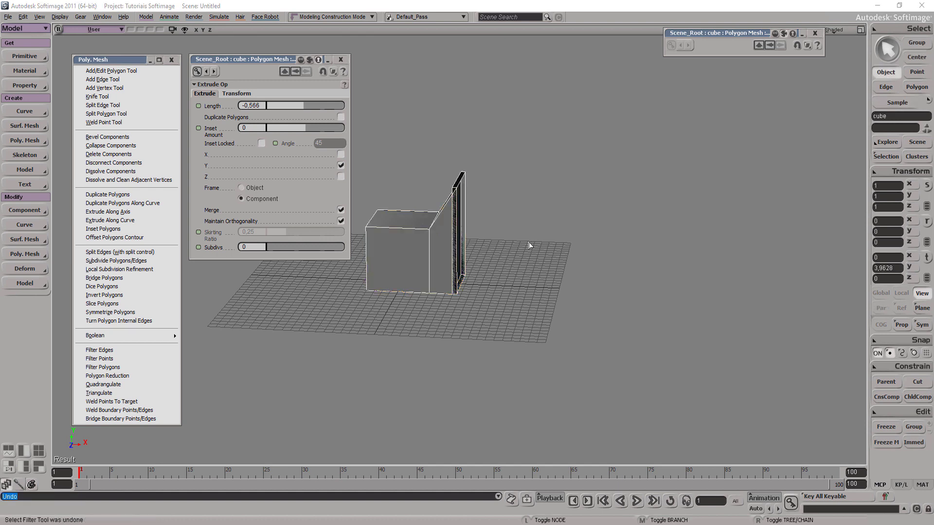
Step: Delete the first Extrude Op from the cube's history and reselect the cube
click(398, 263)
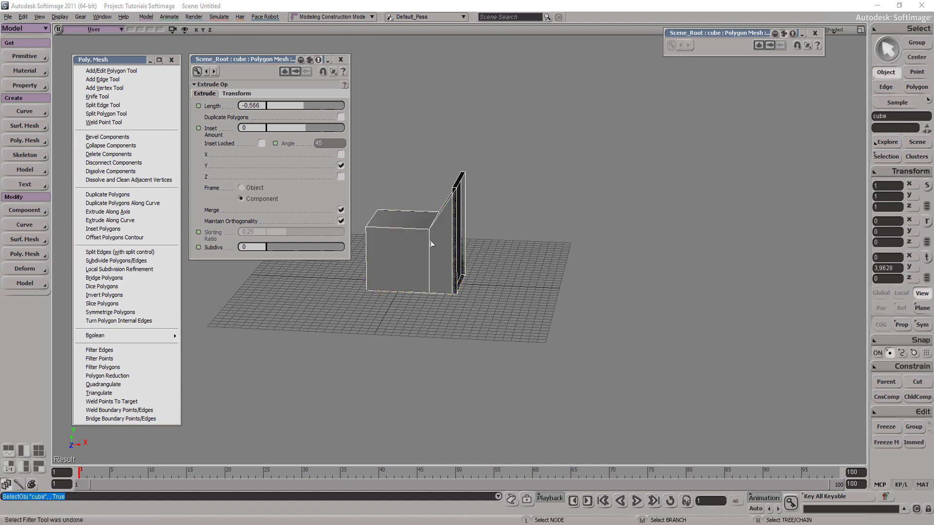
click(885, 156)
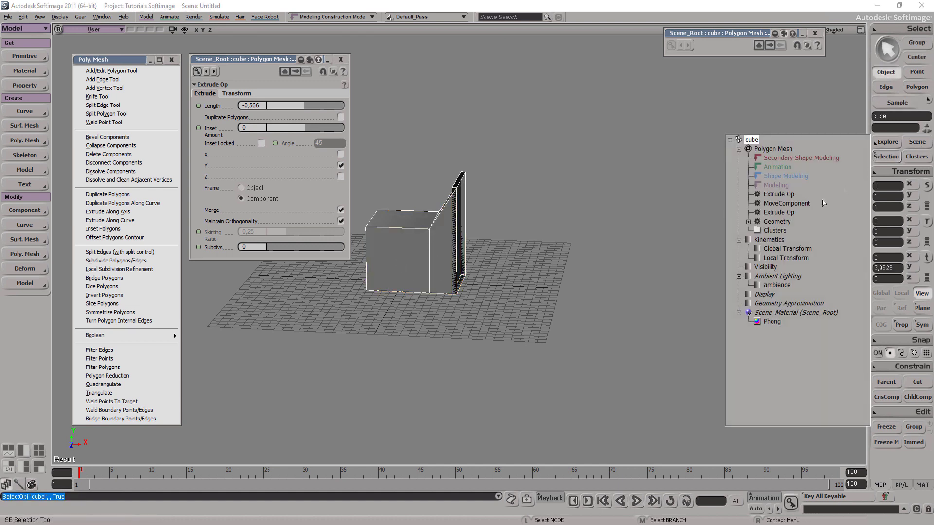
click(778, 195)
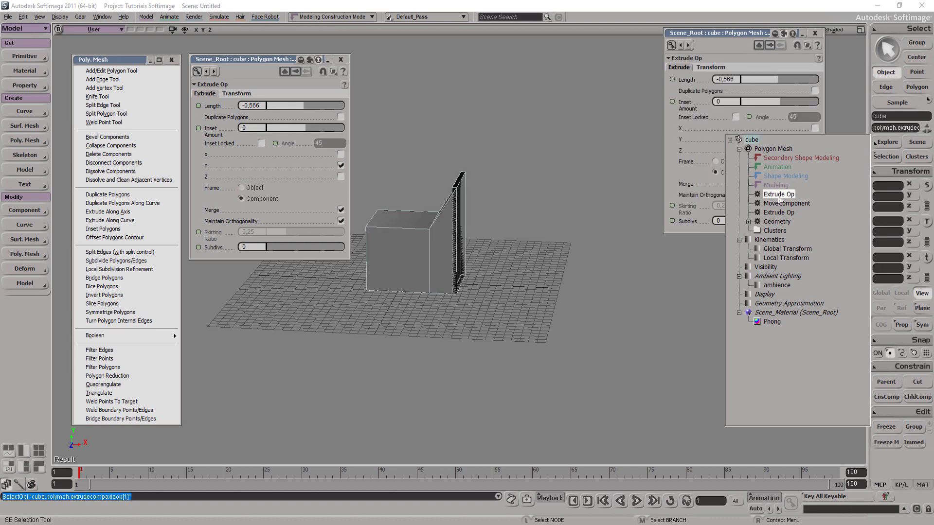
key(Delete)
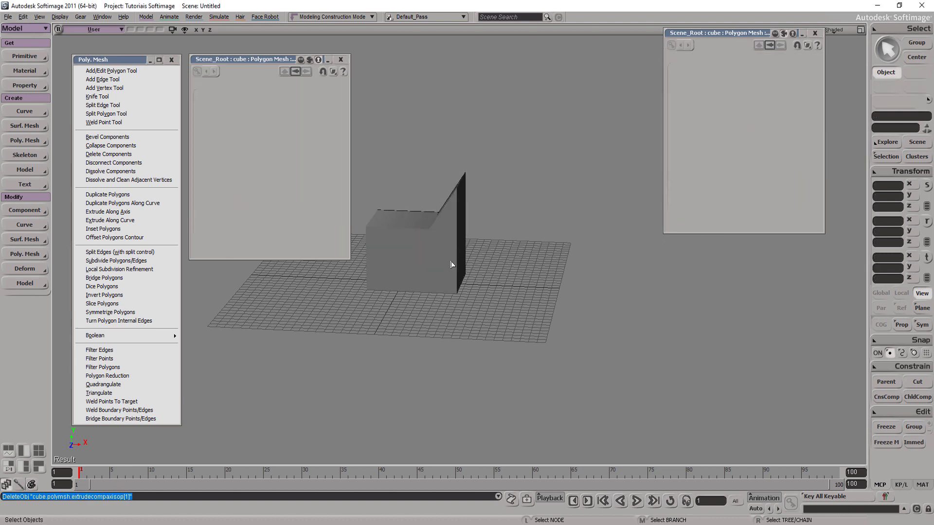
click(453, 264)
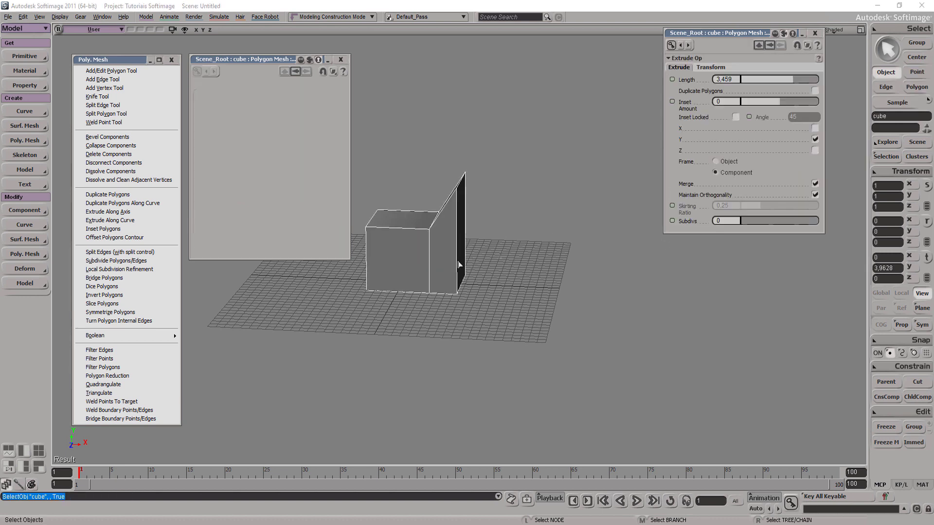
Step: Close both Extrude Op pages and undo Freeze Operator Stack to restore the cube's history
click(340, 59)
click(814, 33)
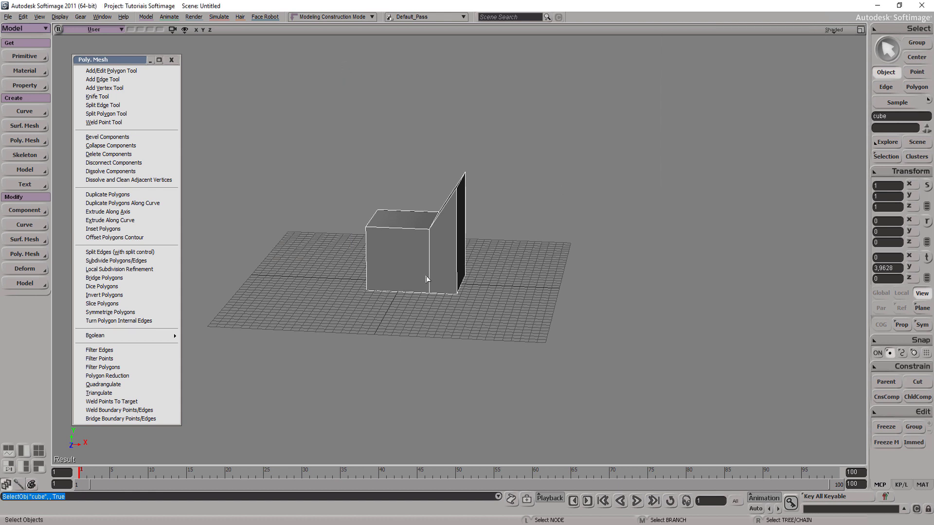
click(896, 158)
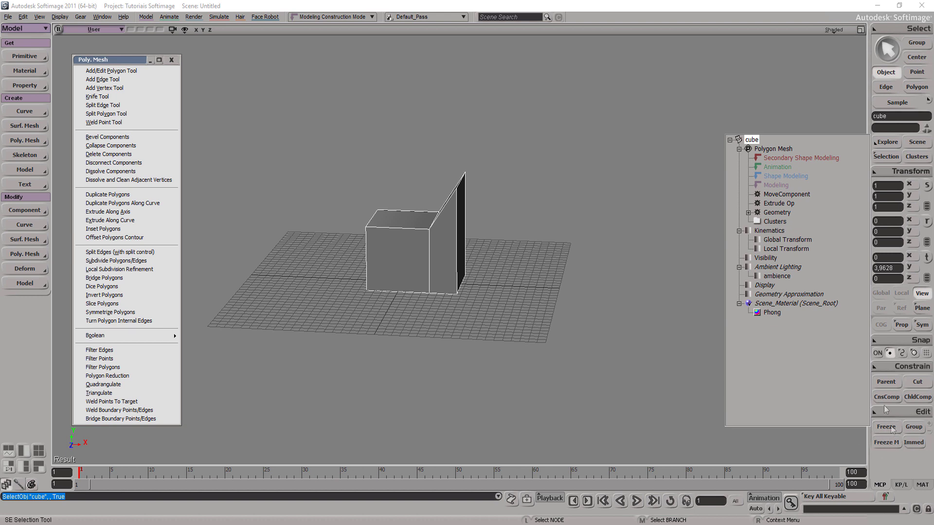
click(877, 428)
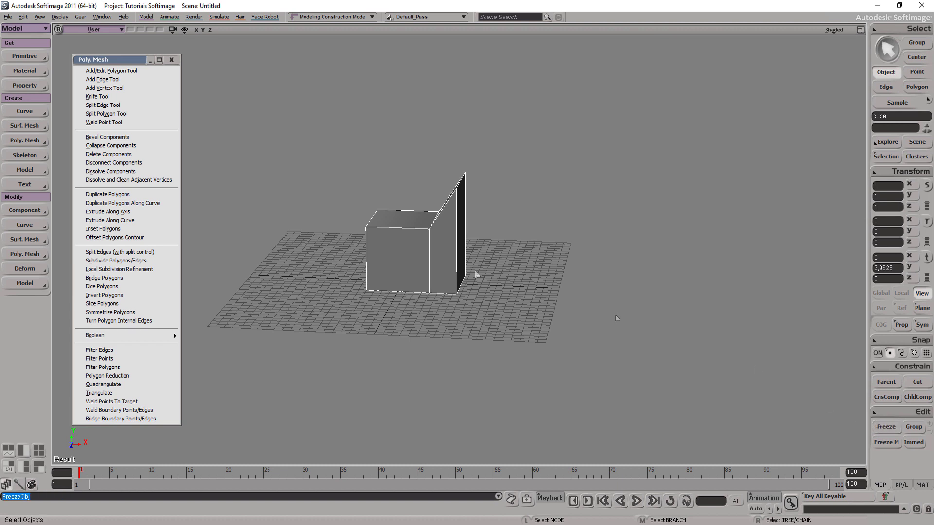
click(885, 156)
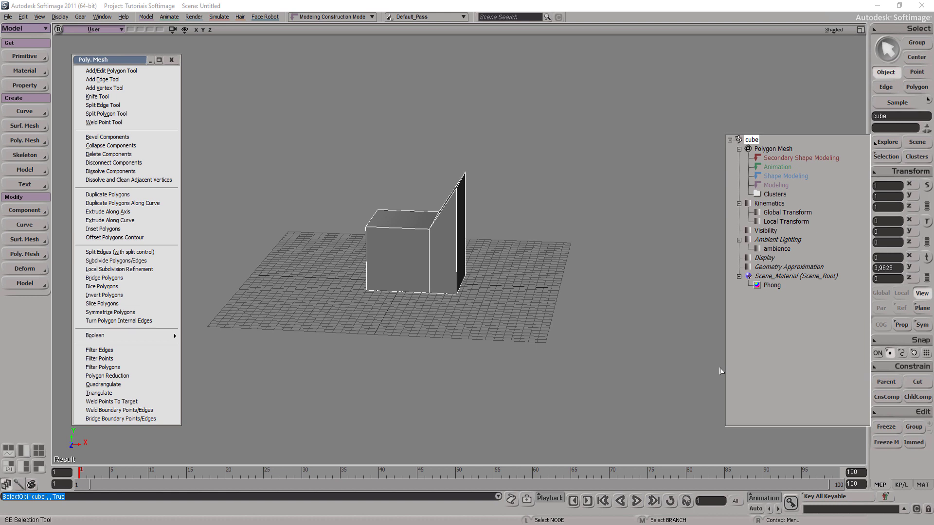
key(ctrl+z)
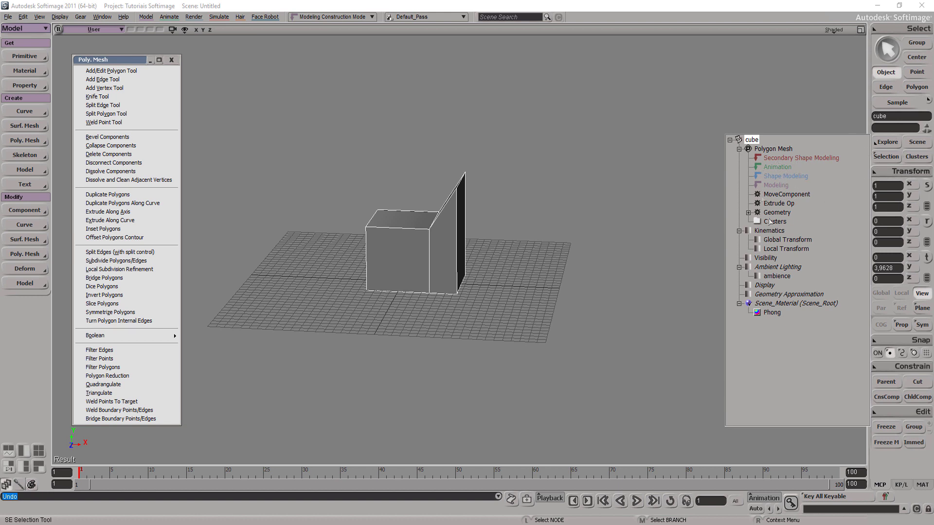
Step: Select the Shape Modeling marker in the cube's stack and freeze its modeling history
click(781, 176)
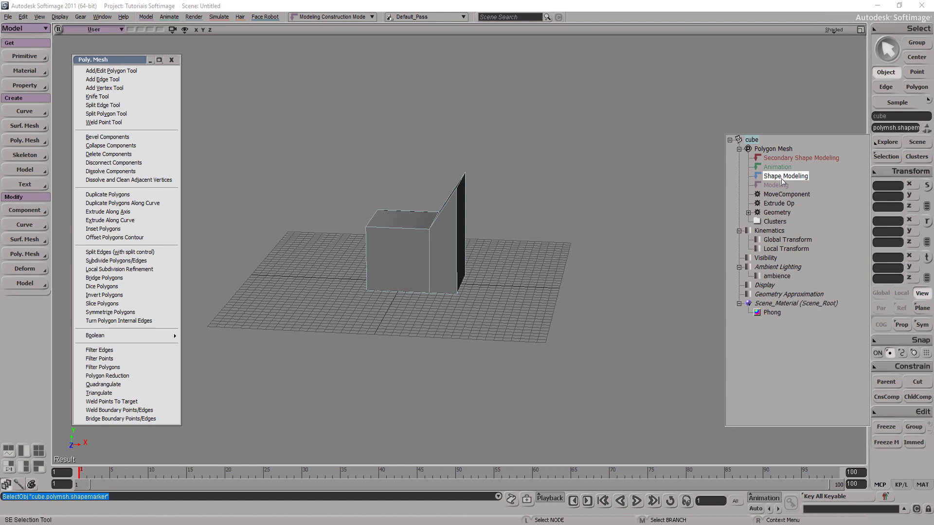
click(783, 160)
click(783, 177)
click(782, 167)
click(783, 176)
click(882, 442)
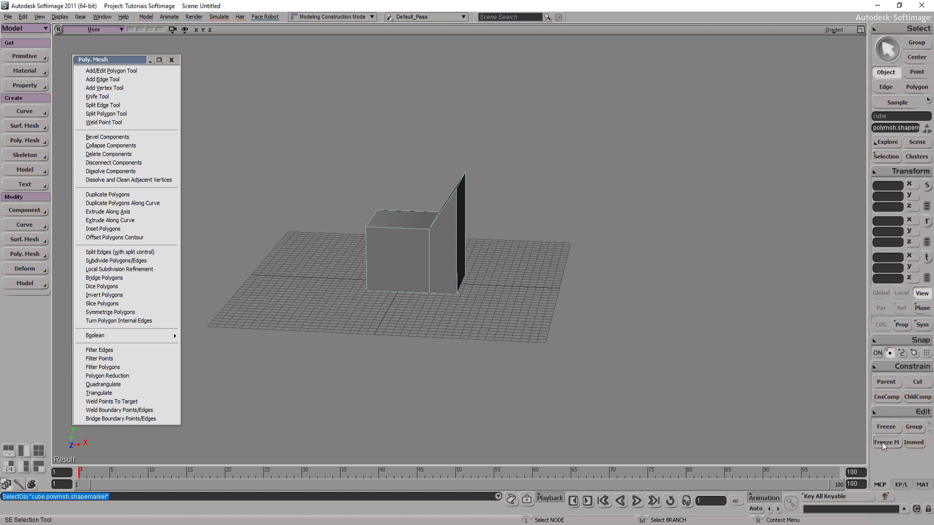
Step: Reselect the whole cube and show its operator stack in the Explorer
click(886, 104)
click(880, 155)
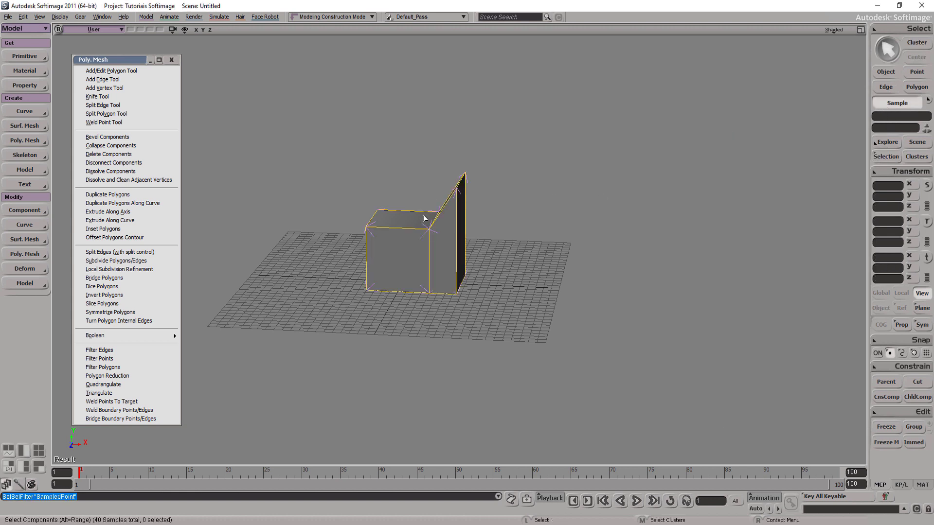
click(886, 160)
key(space)
click(445, 234)
click(876, 163)
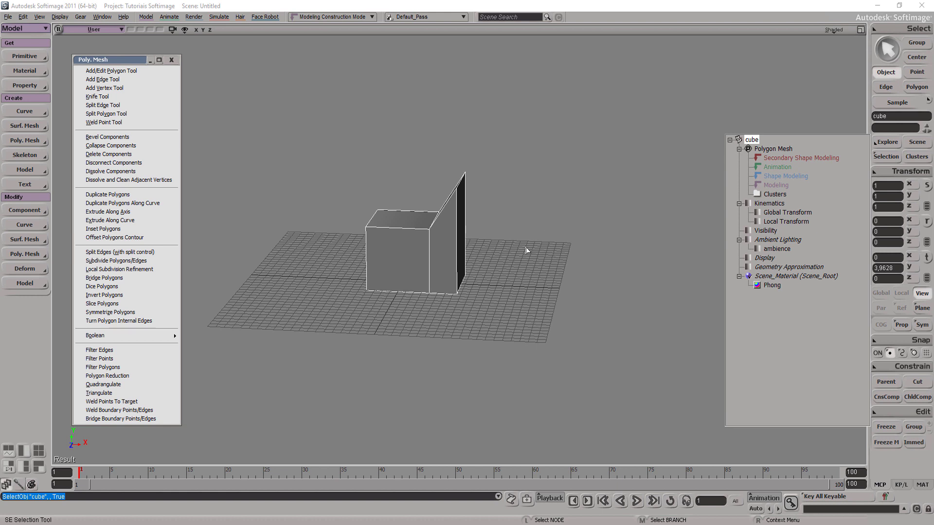
key(8)
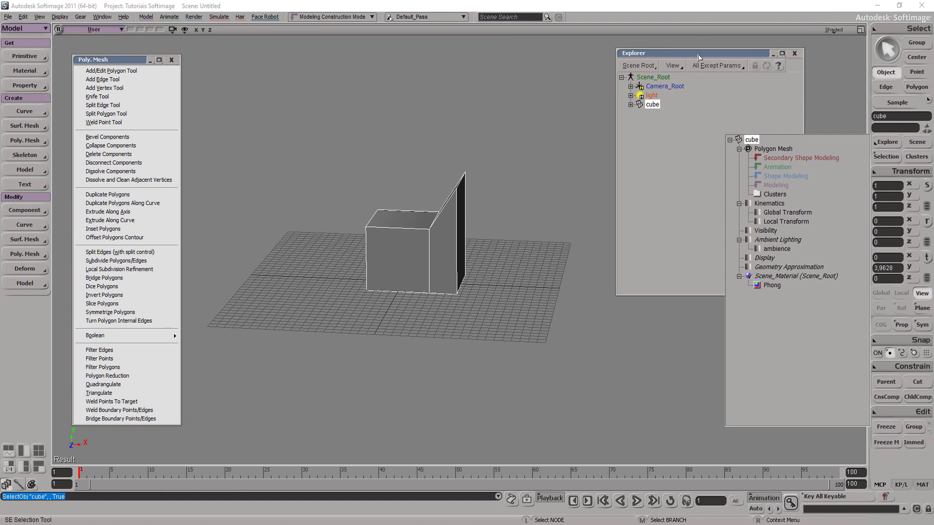
Step: Dock the Explorer at the top right and expand the cube's Polygon Mesh branch
drag(632, 58, 261, 57)
drag(328, 61, 702, 24)
click(625, 73)
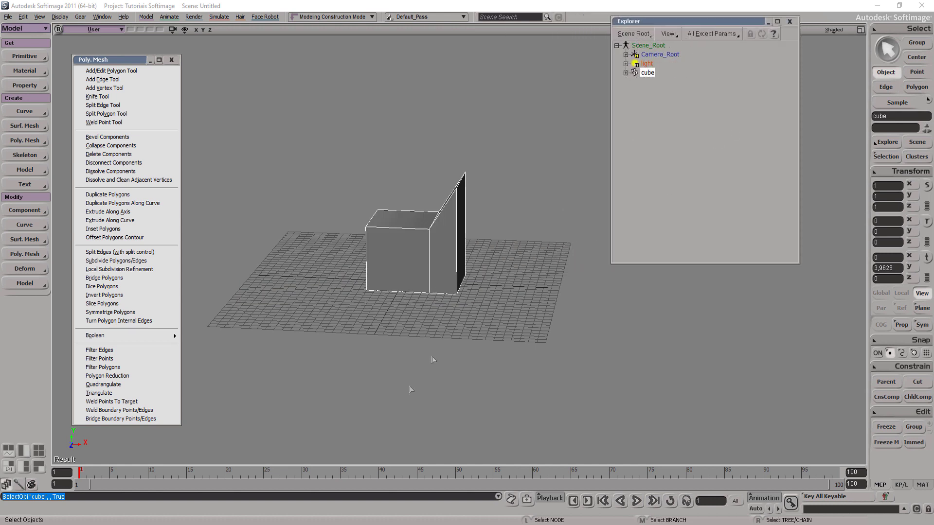
click(625, 73)
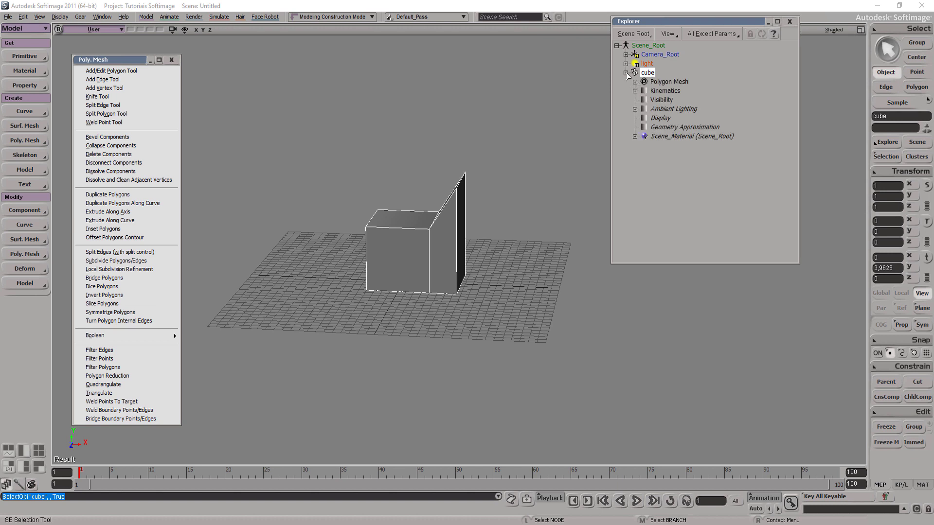
click(681, 87)
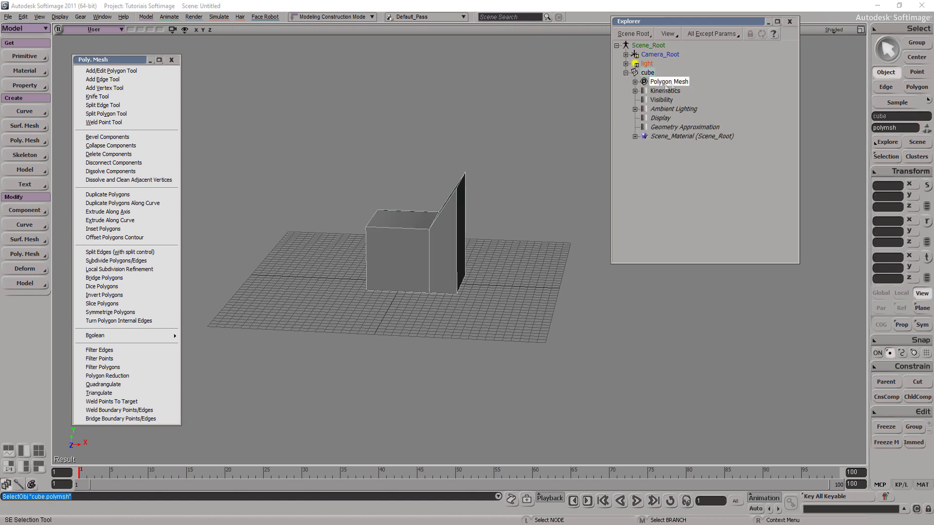
click(634, 84)
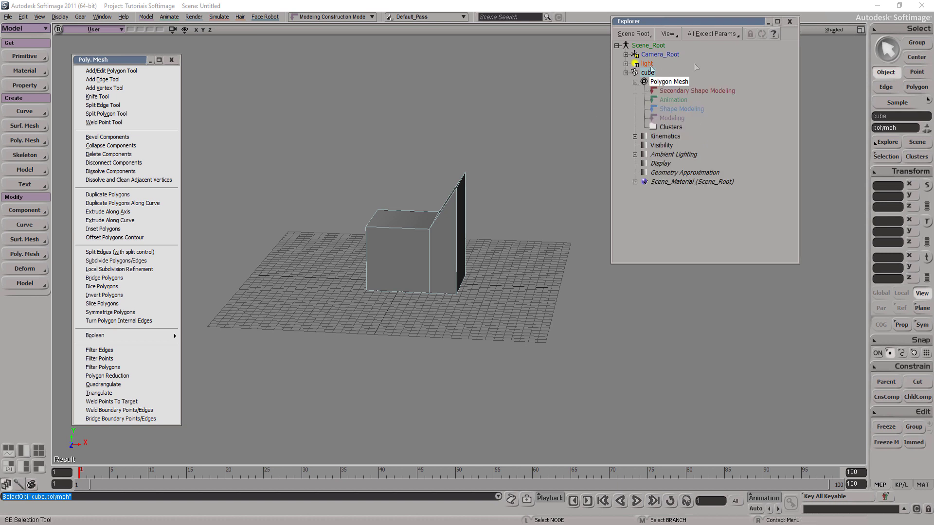
Step: Select the Secondary Shape Modeling marker, reselect the cube, and shift the Explorer left
click(693, 94)
click(885, 156)
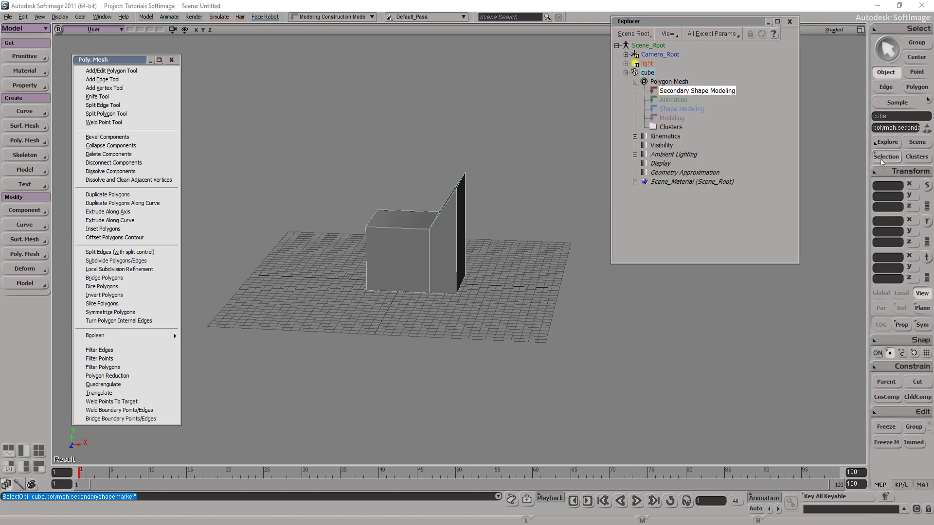
click(400, 249)
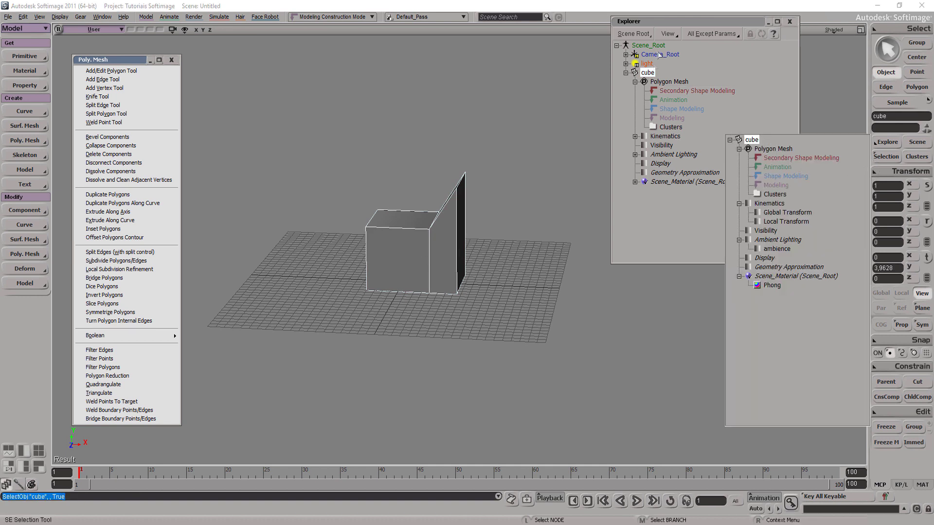
drag(643, 27, 539, 38)
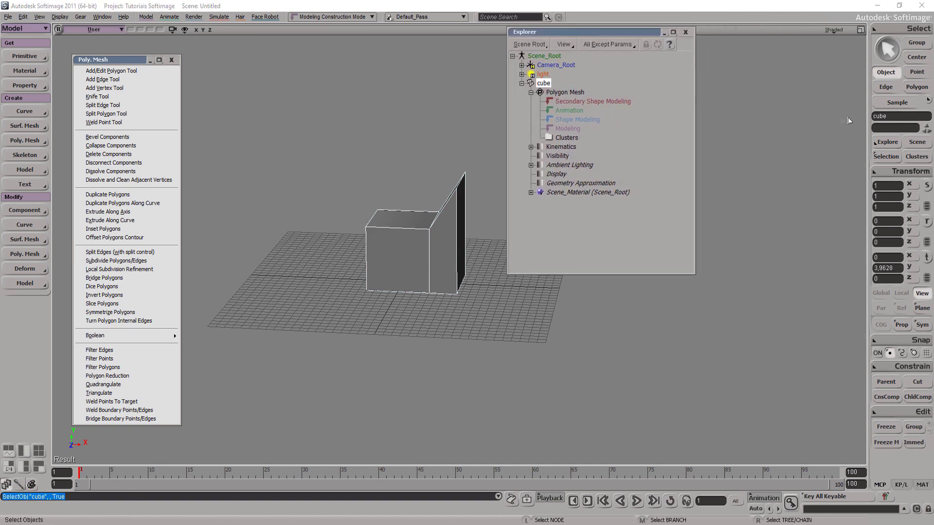
click(879, 159)
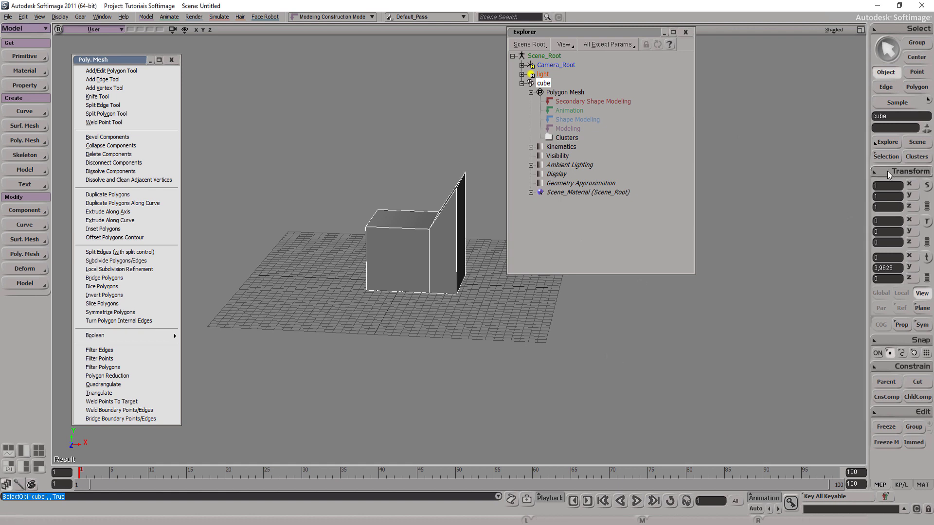
click(881, 157)
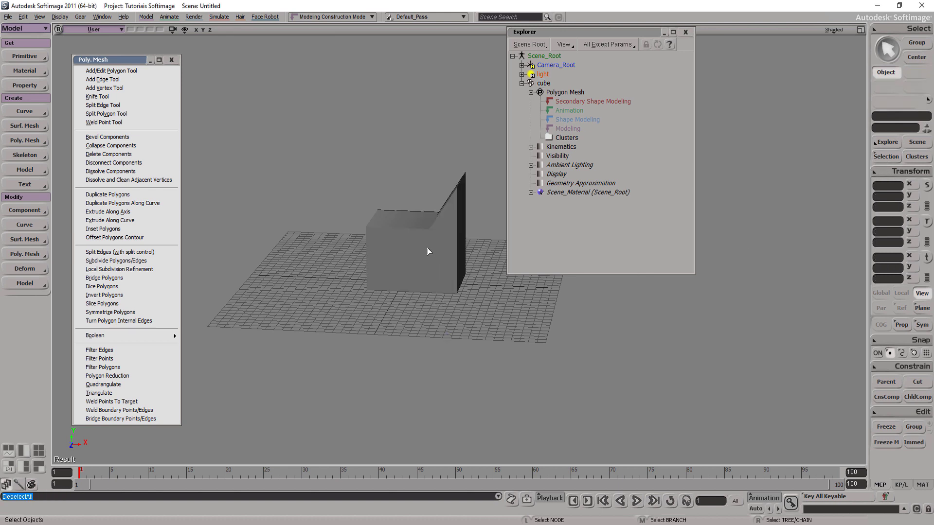
click(881, 157)
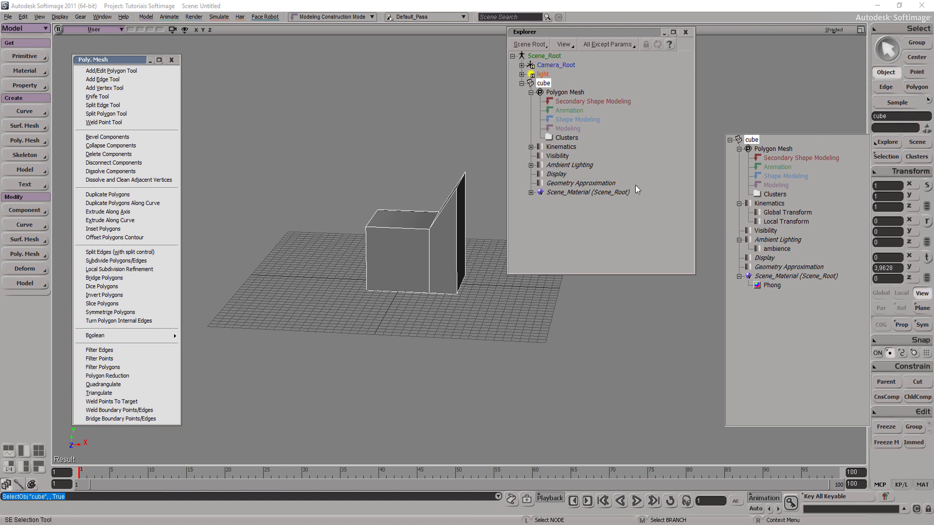
click(522, 84)
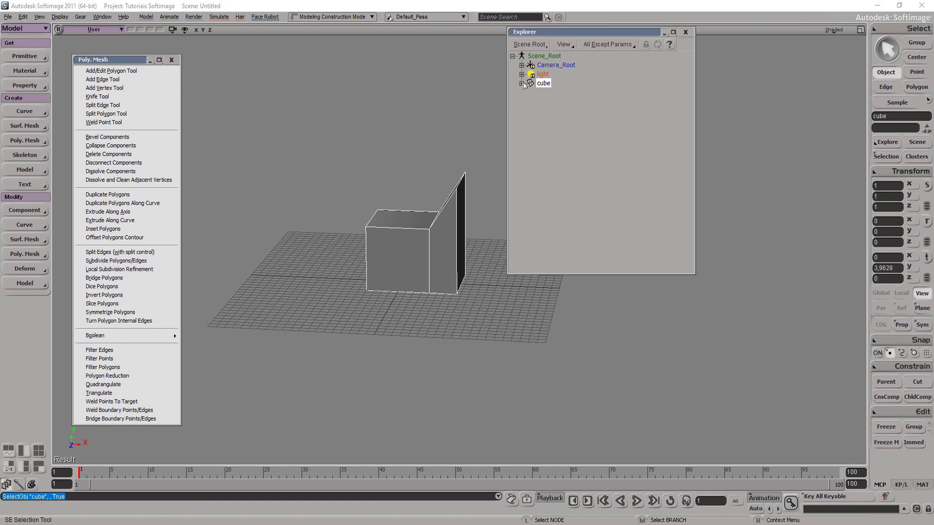
click(521, 83)
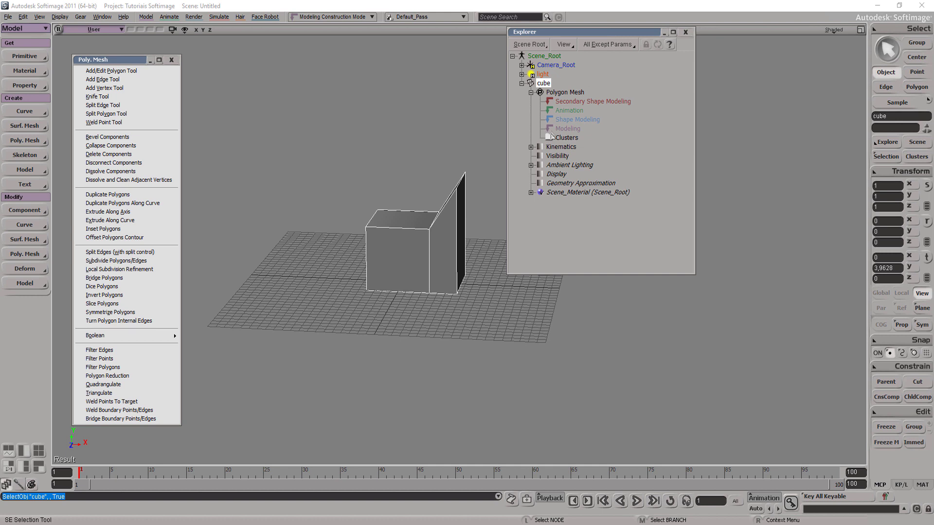
click(521, 84)
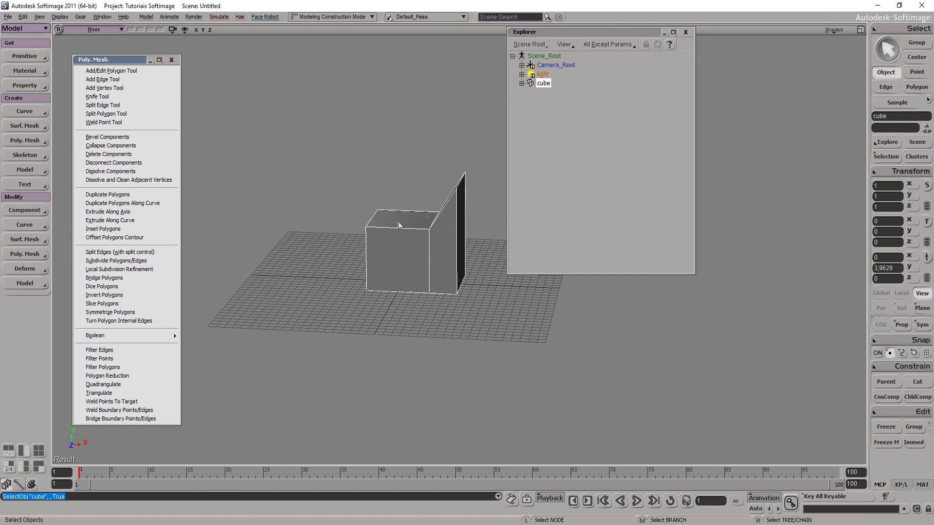
key(F3)
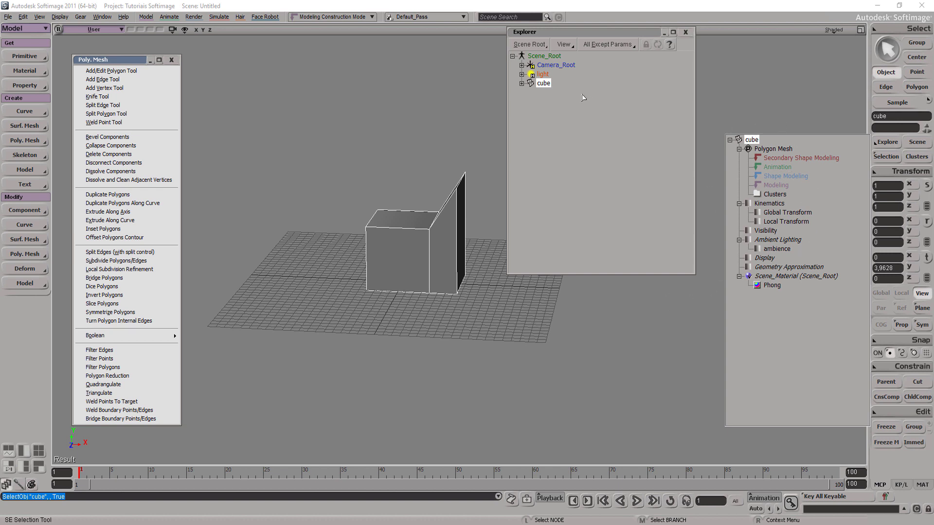
click(529, 91)
click(522, 83)
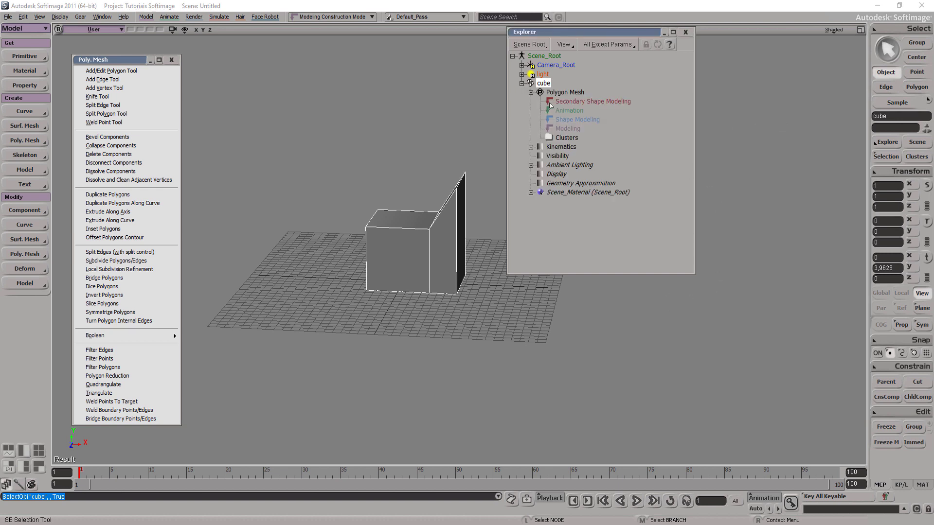
key(F3)
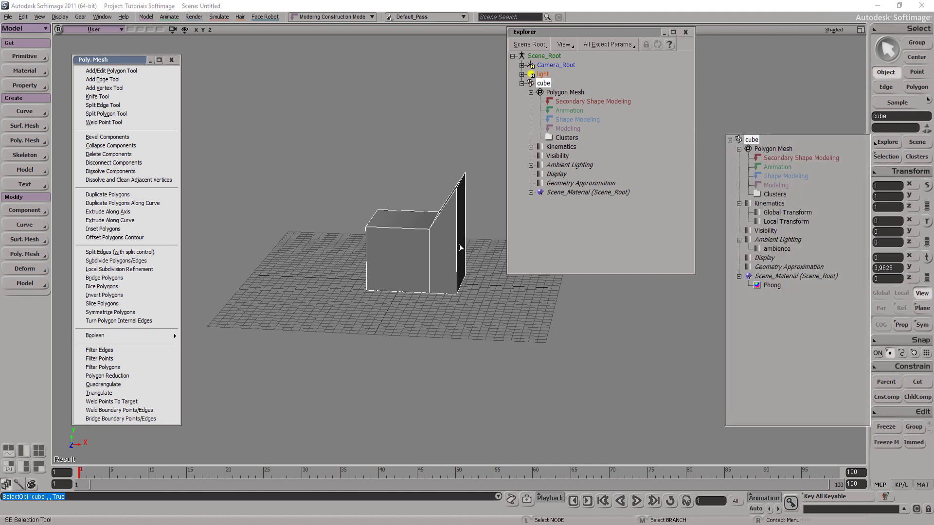
click(460, 248)
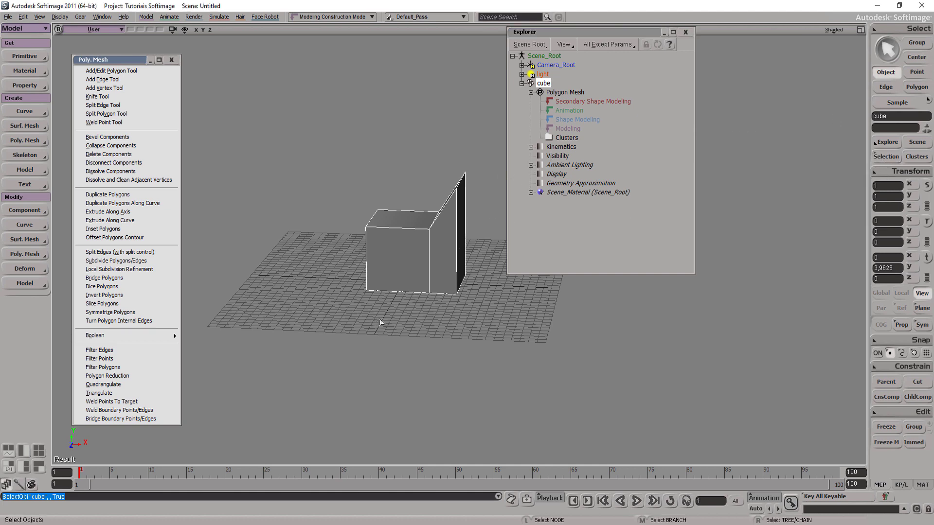
key(s)
drag(404, 285, 393, 284)
Step: Extrude the cube's tall face and pull it outward along X
right_drag(394, 285, 400, 271)
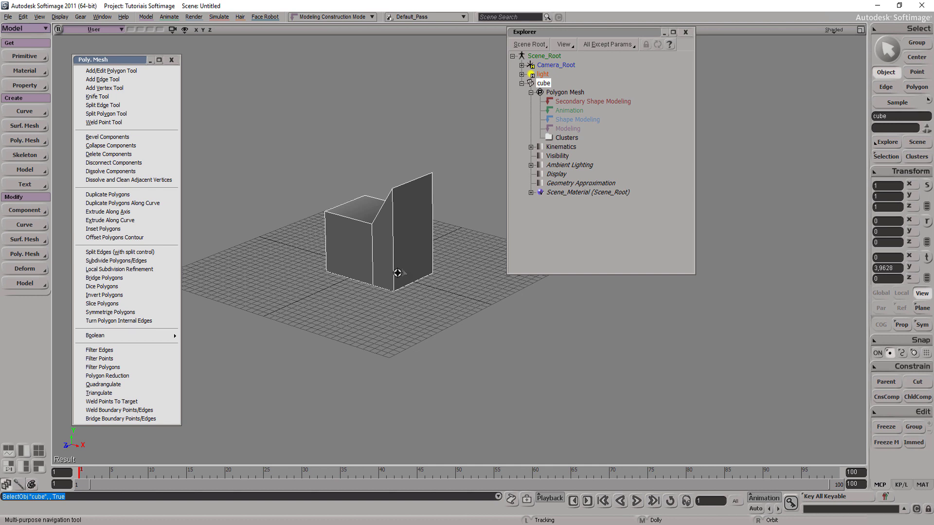
key(u)
click(414, 262)
key(ctrl+d)
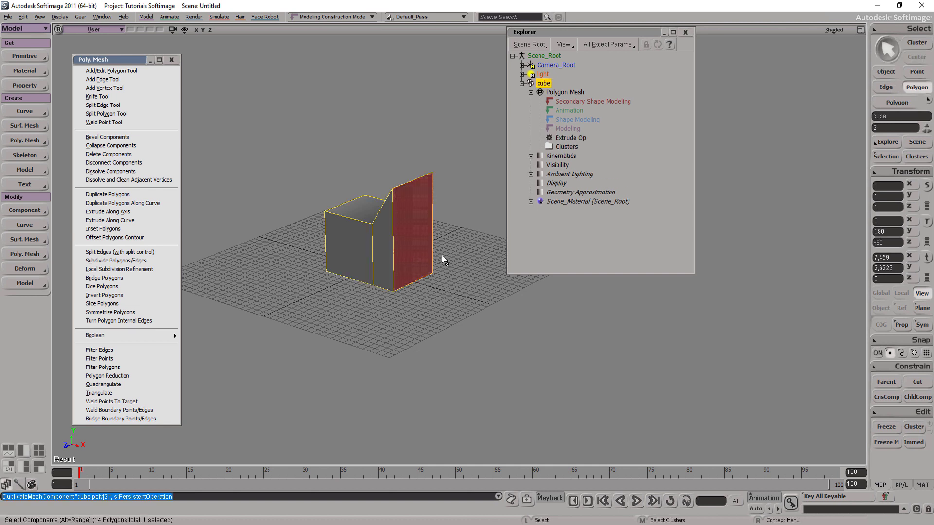
drag(451, 250, 540, 260)
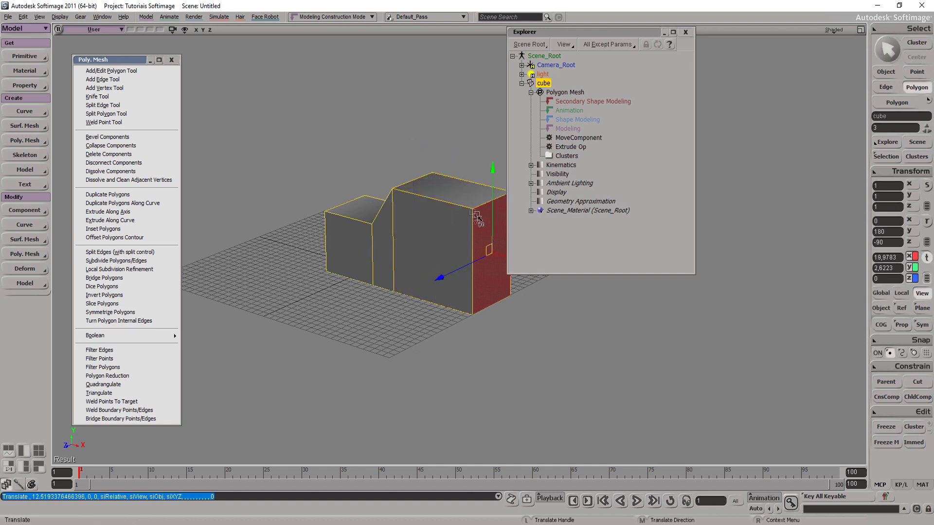
Step: Raise and push out the right block's two top corners to slope its roof
drag(583, 31, 640, 53)
key(s)
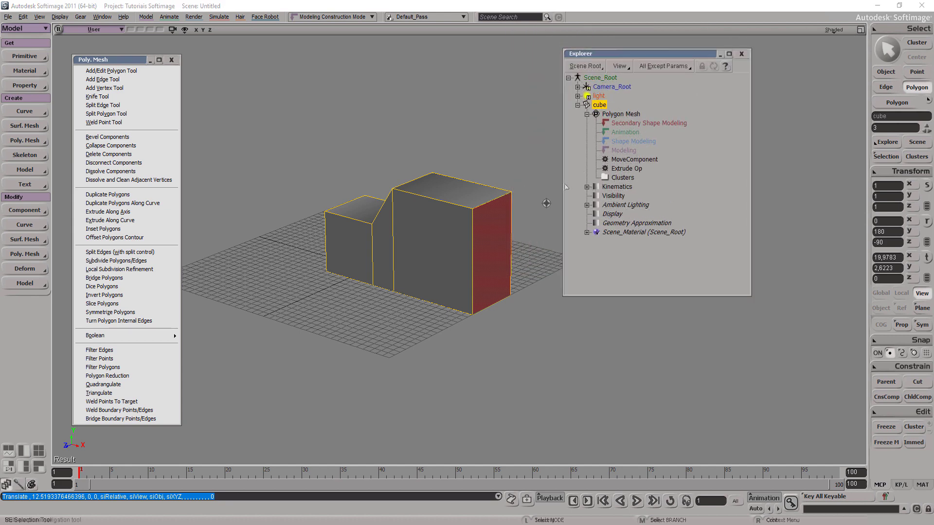
key(t)
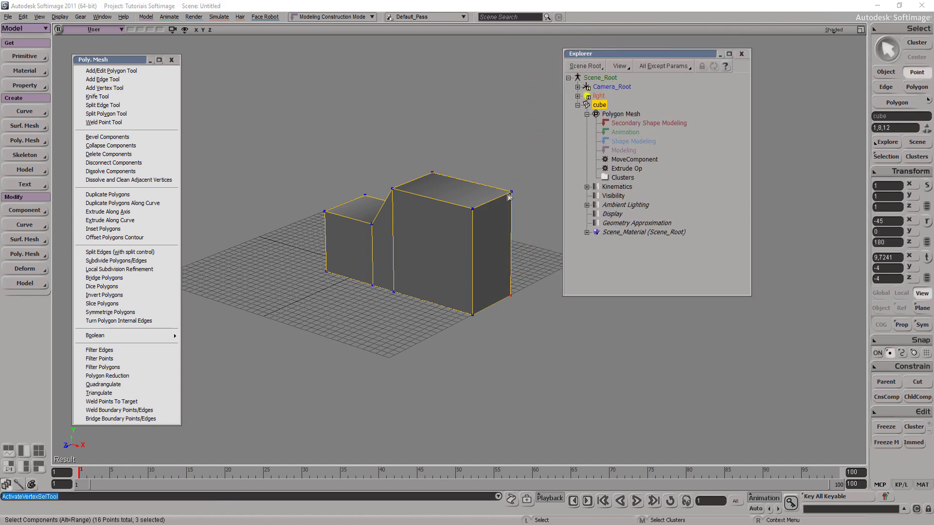
click(511, 193)
shift+click(472, 209)
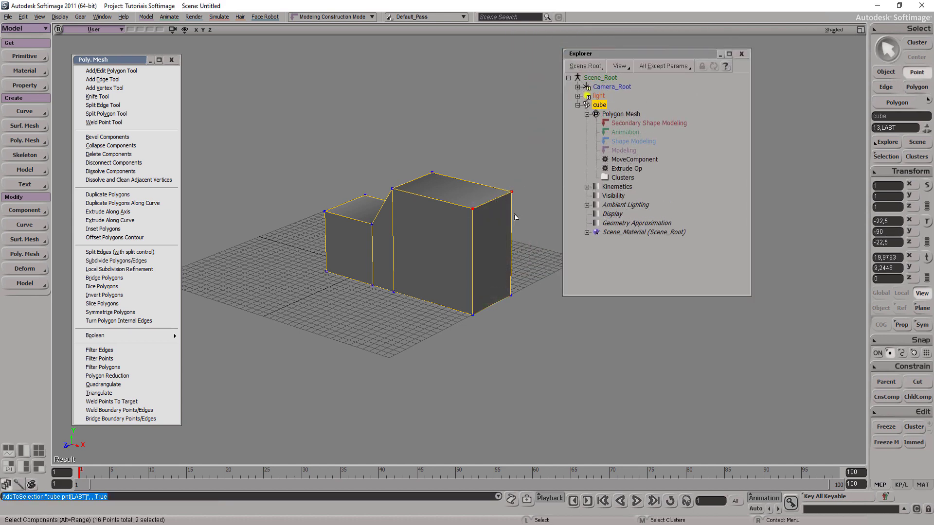
key(v)
drag(491, 167, 491, 121)
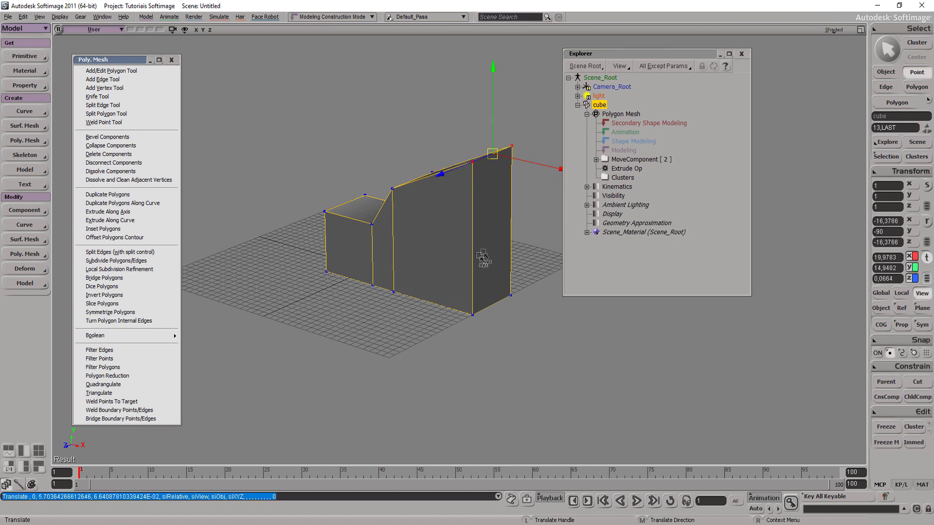
middle_drag(476, 216, 509, 252)
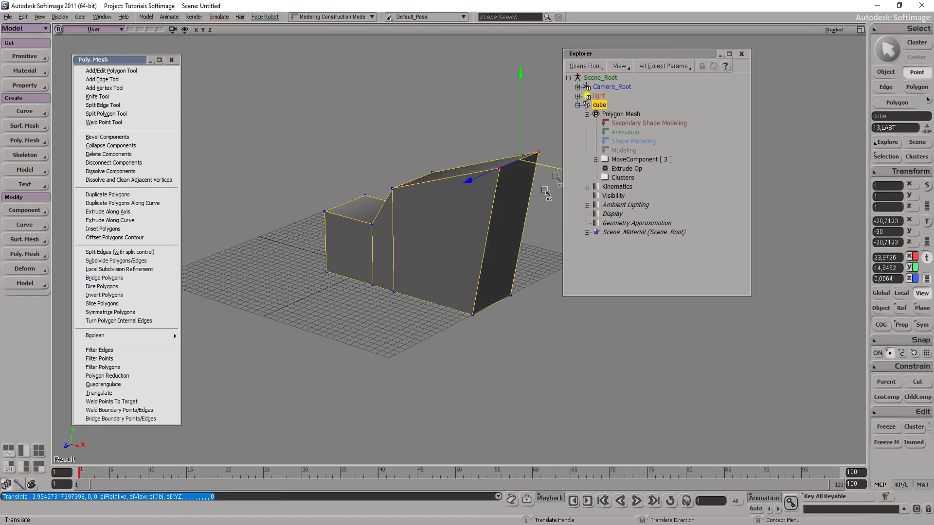
Step: Extrude the right end face and slide it outward along X
key(u)
click(509, 256)
key(ctrl+d)
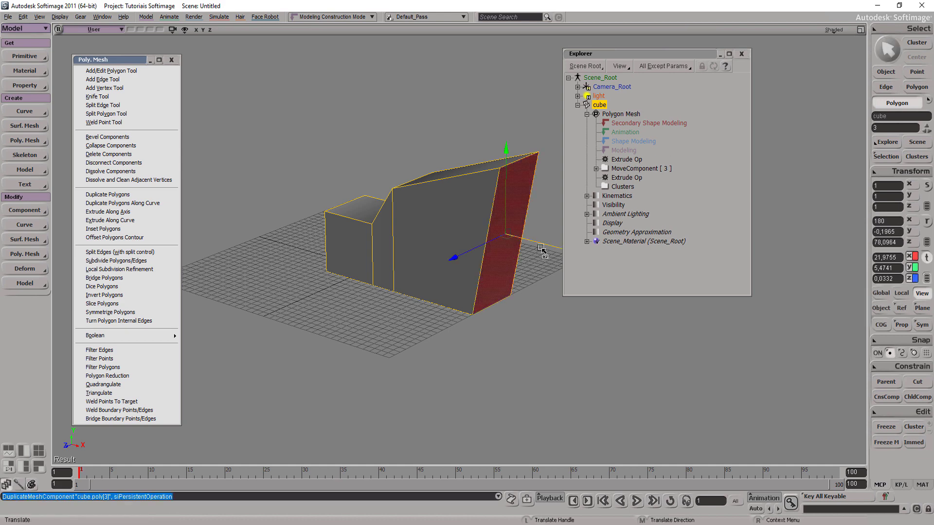
middle_drag(538, 246, 545, 271)
key(s)
drag(446, 235, 382, 257)
mouse_move(382, 256)
middle_down()
mouse_move(467, 289)
mouse_move(381, 289)
middle_up()
Step: Extrude the end face again, pulling a further section out along X
key(space)
key(s)
key(ctrl+d)
mouse_move(483, 277)
mouse_down()
mouse_move(525, 267)
mouse_move(558, 275)
mouse_up()
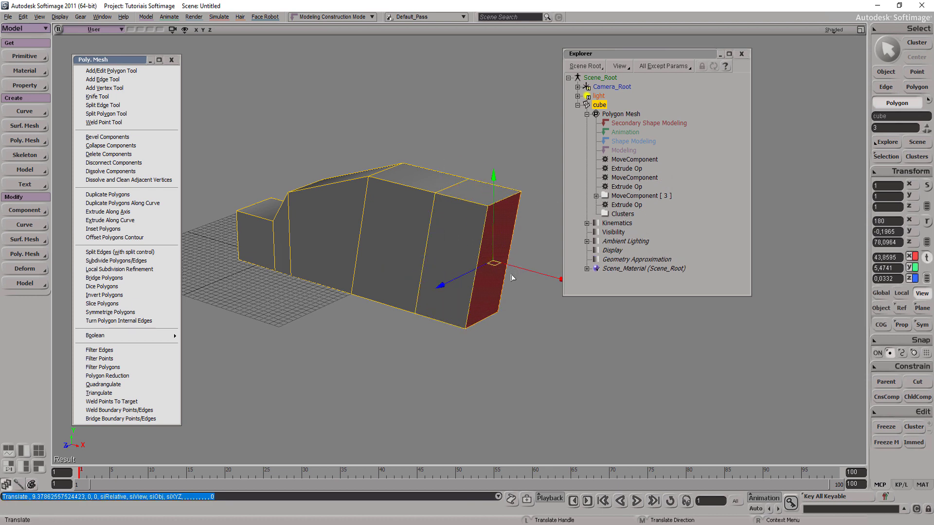
key(space)
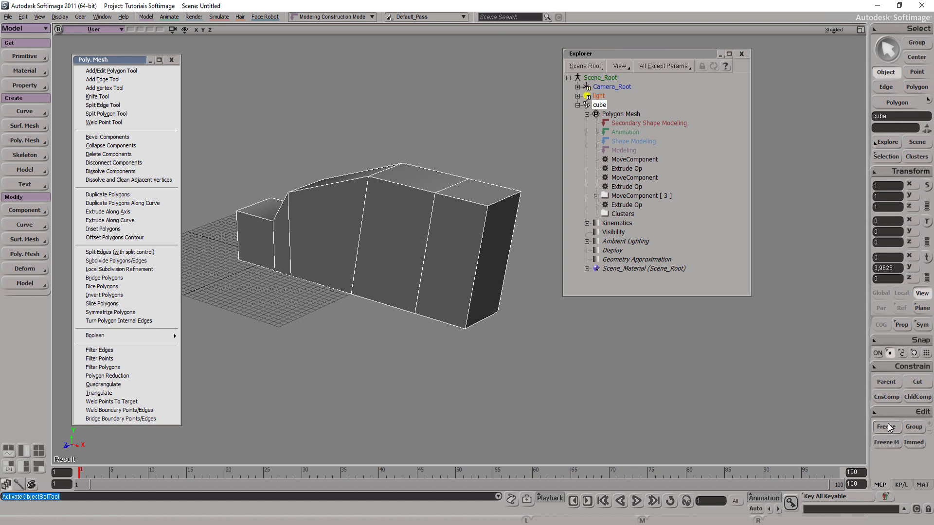
Step: Freeze the cube's modelling history from the Edit panel
click(889, 428)
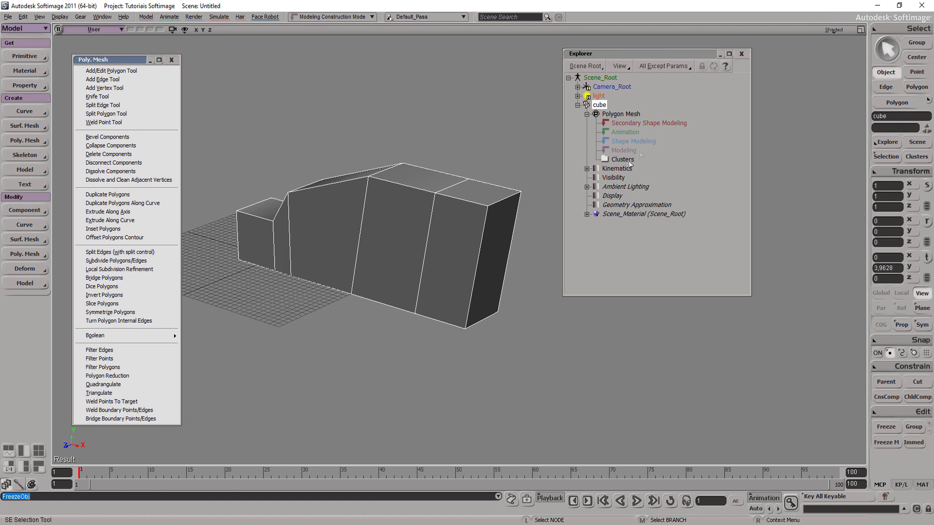
key(ctrl+z)
click(885, 429)
click(621, 151)
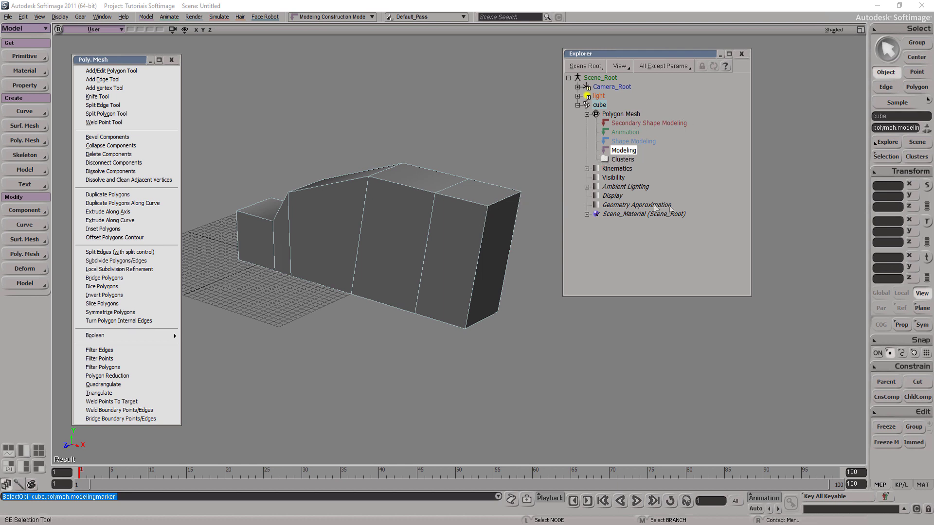
Step: Freeze the cube's full operator stack again, then delete the cube
click(469, 234)
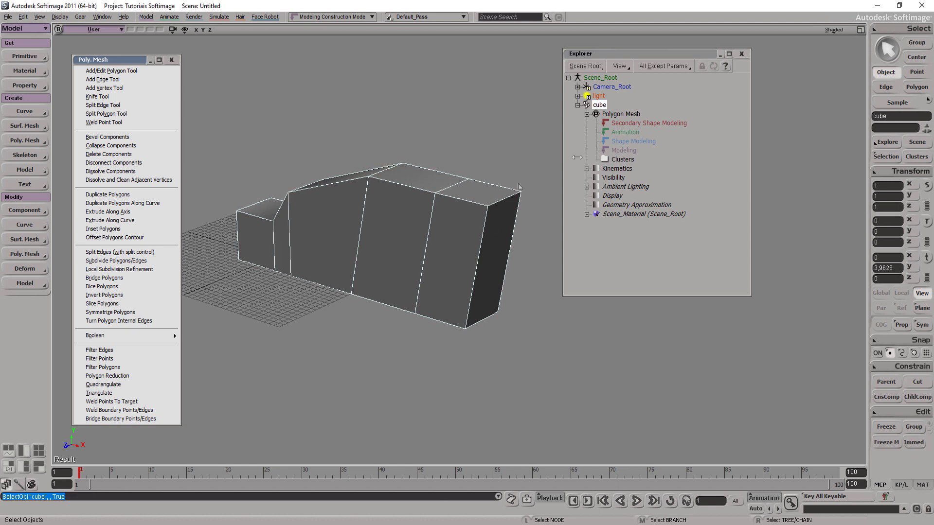
click(622, 159)
click(885, 426)
click(884, 427)
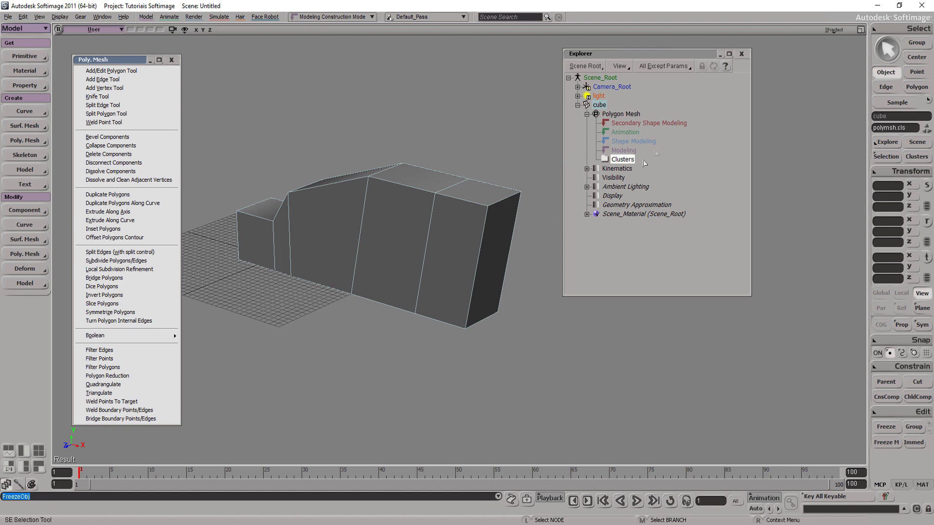
click(375, 196)
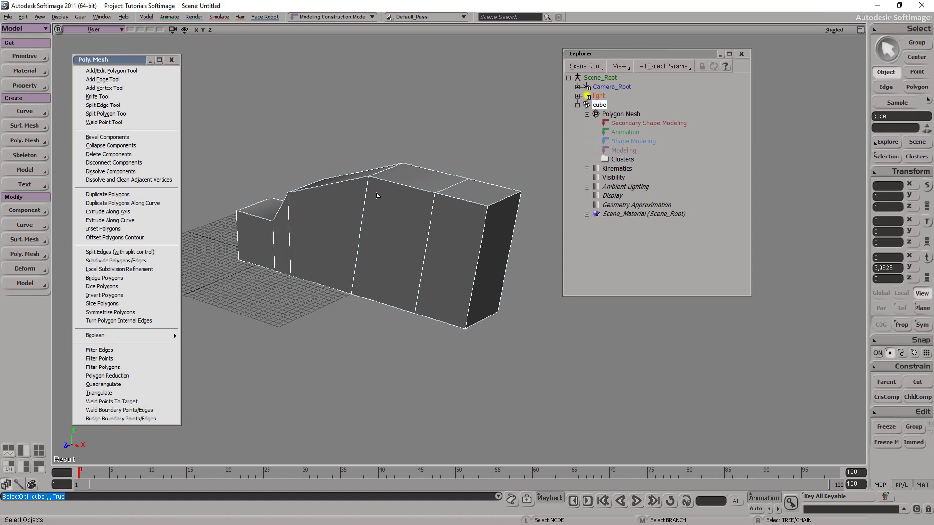
key(Delete)
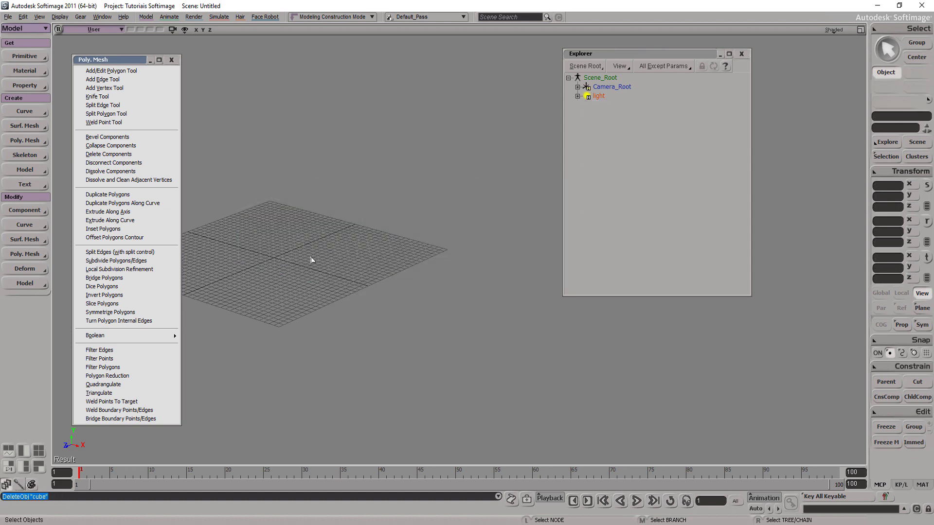
Step: Reset the camera and create a new polygon cube raised above the grid
key(r)
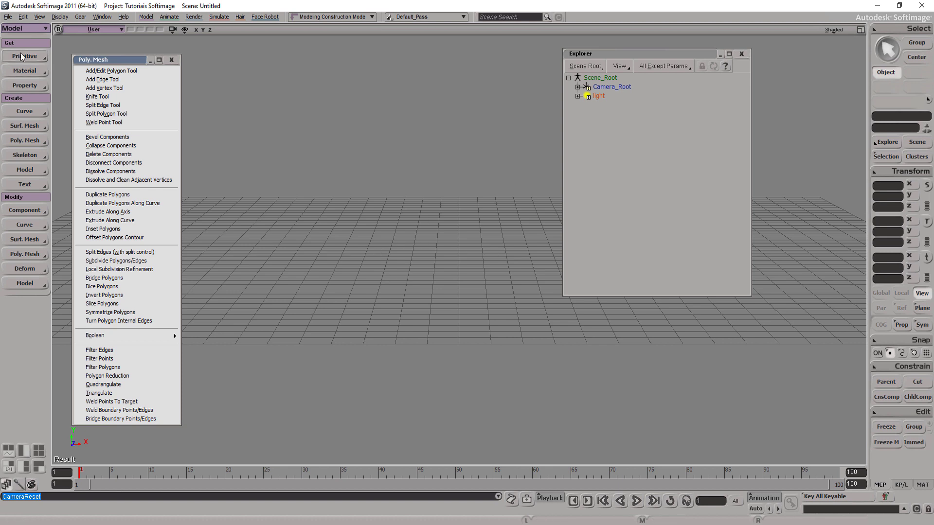
click(25, 57)
mouse_move(77, 73)
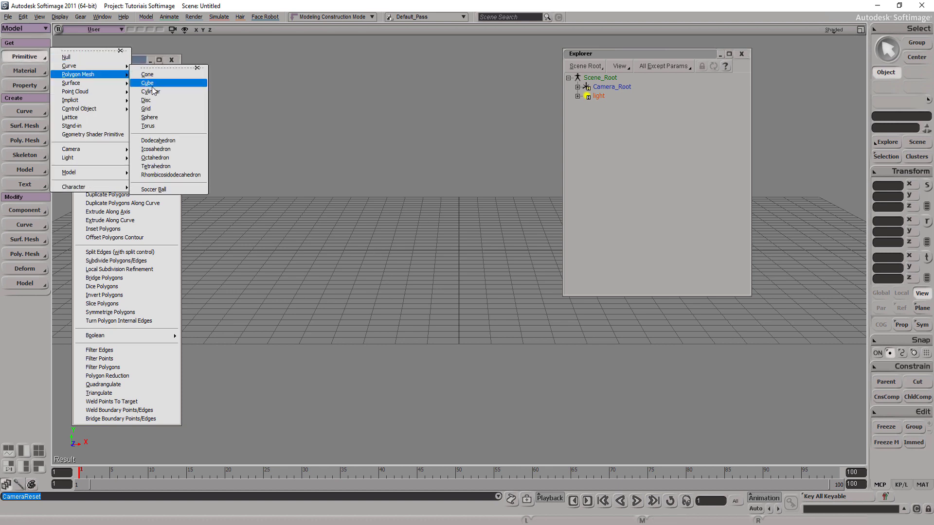
click(147, 83)
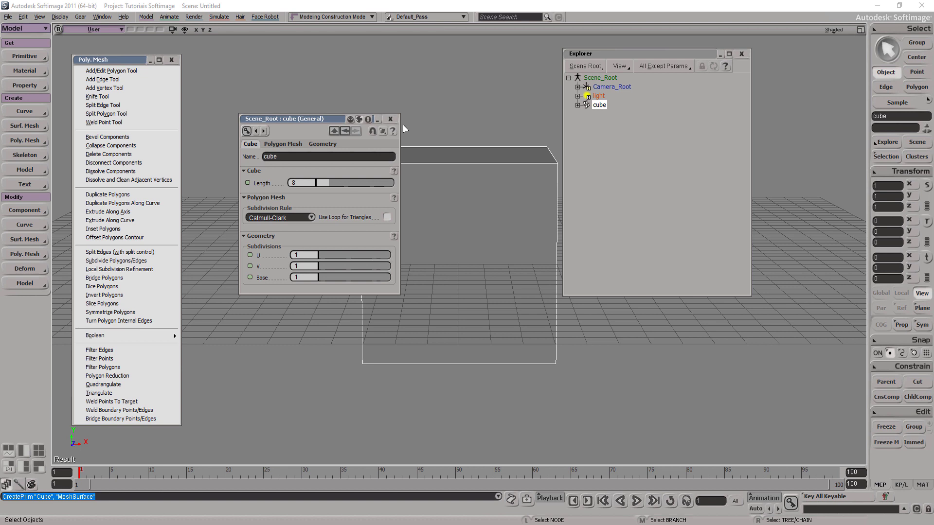
click(390, 119)
key(v)
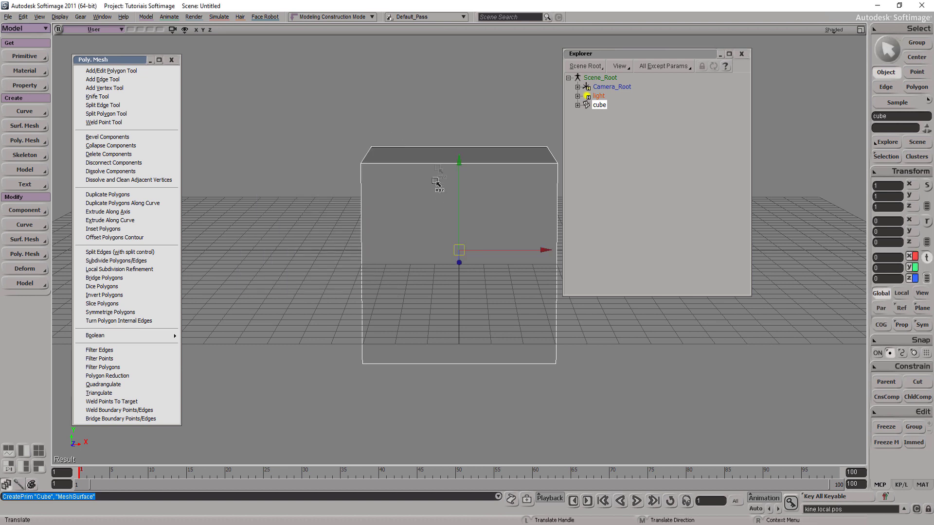
mouse_move(459, 165)
mouse_down()
mouse_move(639, 45)
mouse_move(777, 63)
mouse_up()
Step: Orbit to frame the new cube and select its front face
key(s)
drag(559, 199, 511, 275)
mouse_move(511, 275)
right_down()
mouse_move(500, 325)
mouse_move(576, 283)
mouse_move(448, 264)
mouse_move(459, 198)
mouse_move(434, 291)
mouse_move(481, 296)
right_up()
key(y)
click(508, 282)
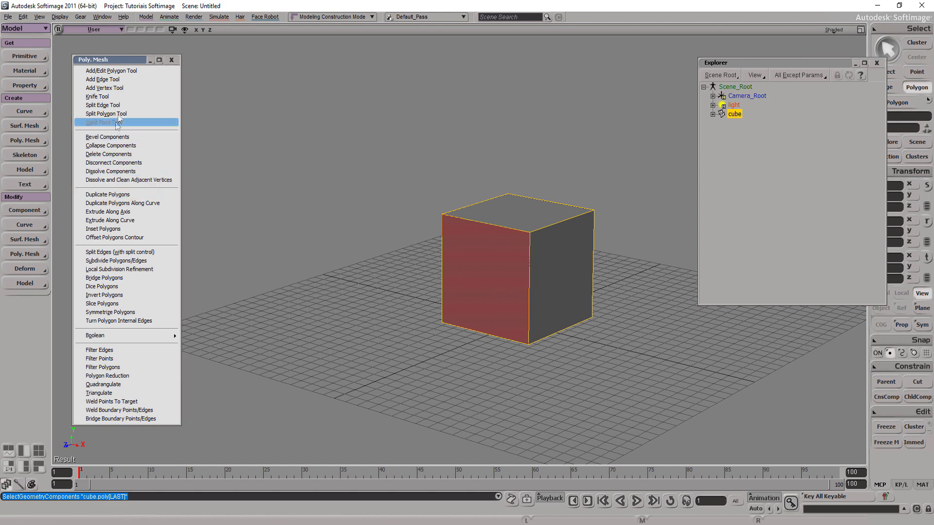
Step: Trial Extrude Along Axis on the front face twice, undoing each attempt
click(132, 213)
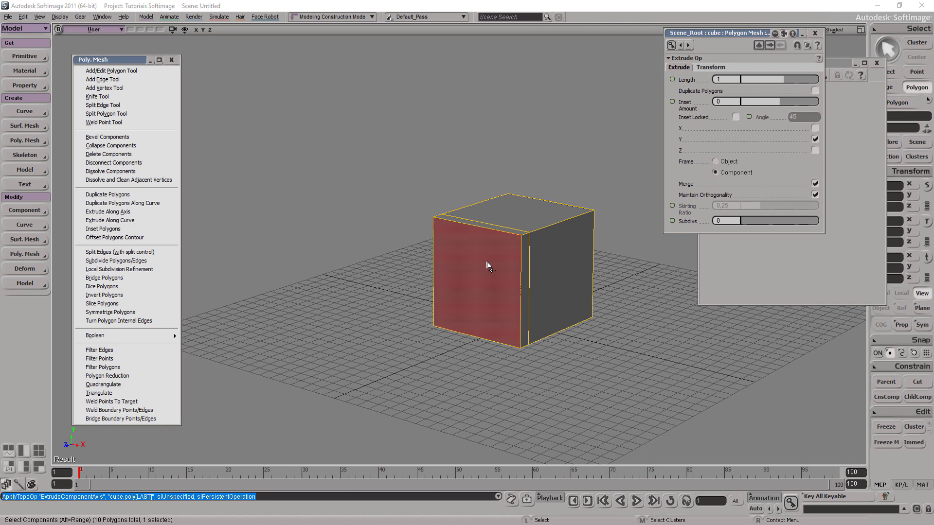
mouse_move(455, 292)
mouse_down()
mouse_move(359, 324)
mouse_move(426, 337)
mouse_up()
key(ctrl+z)
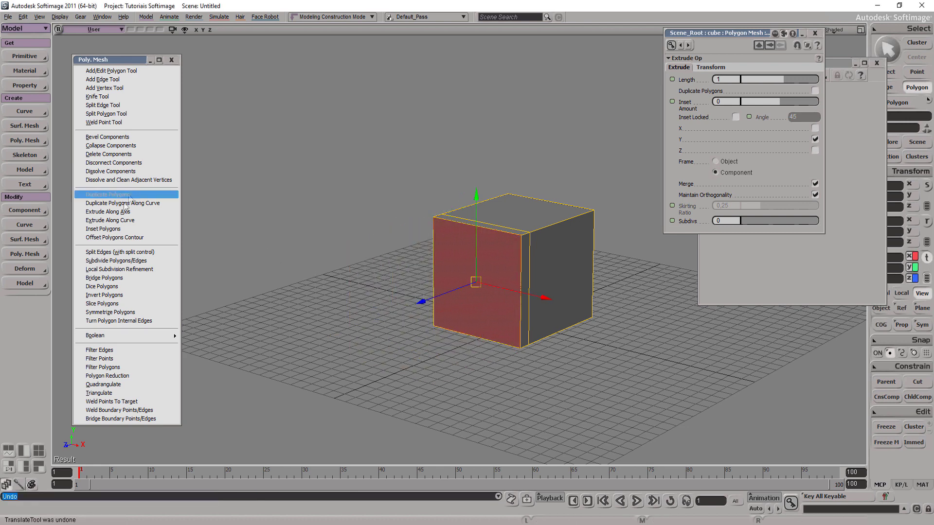
click(20, 257)
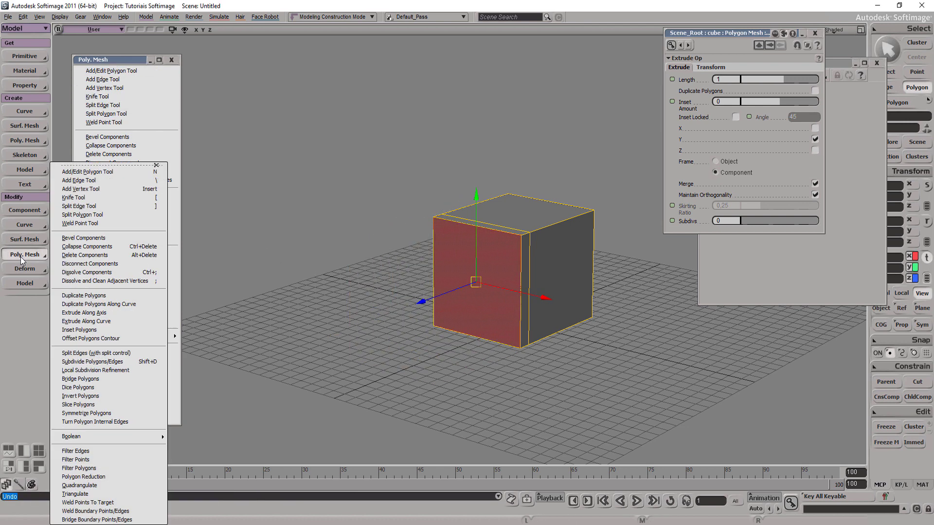
click(83, 166)
drag(82, 154, 304, 79)
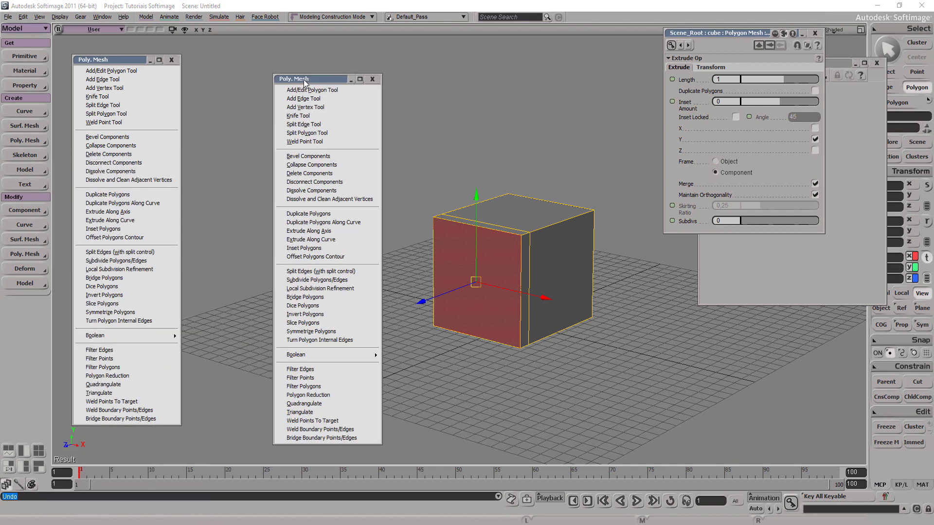
click(373, 78)
click(172, 59)
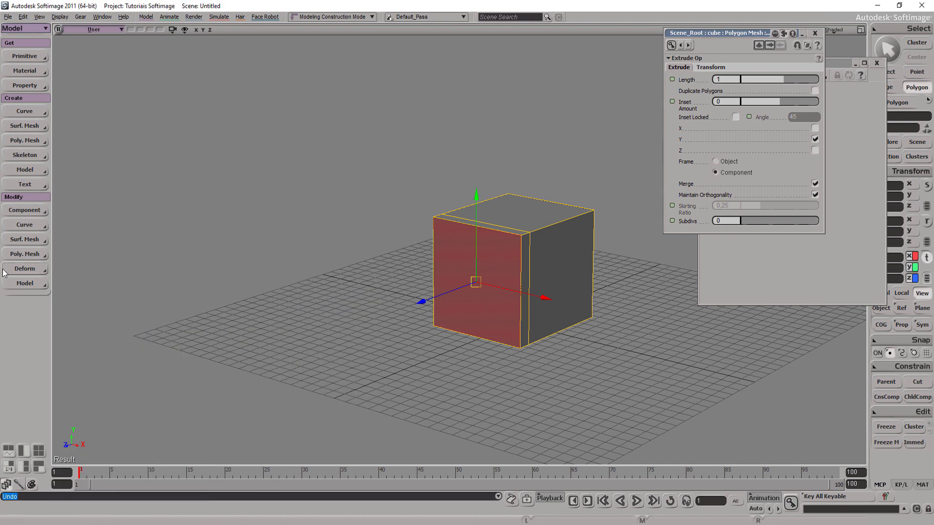
click(17, 255)
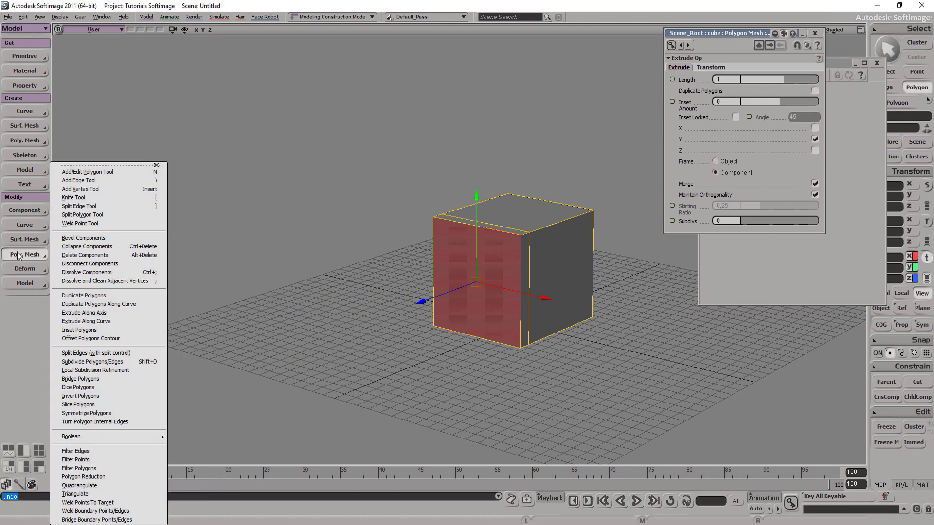
click(85, 313)
drag(437, 297, 385, 317)
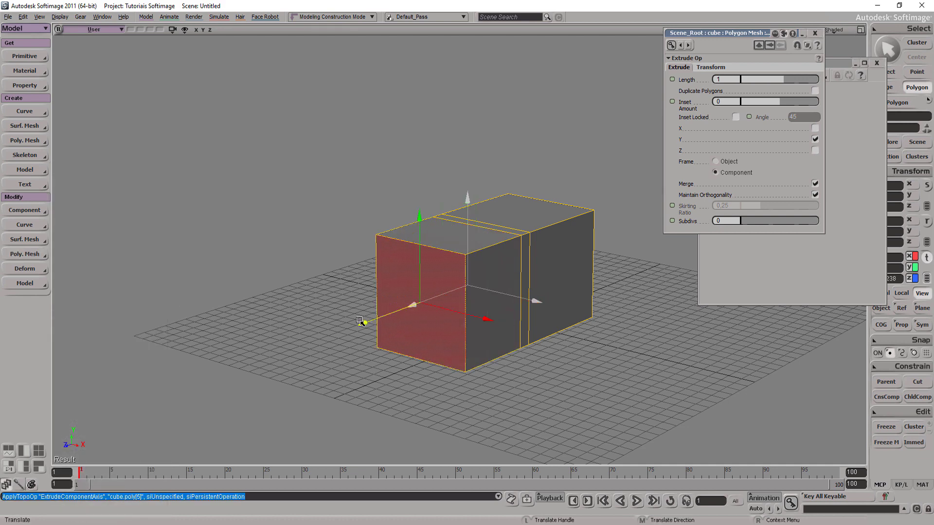
key(ctrl+z)
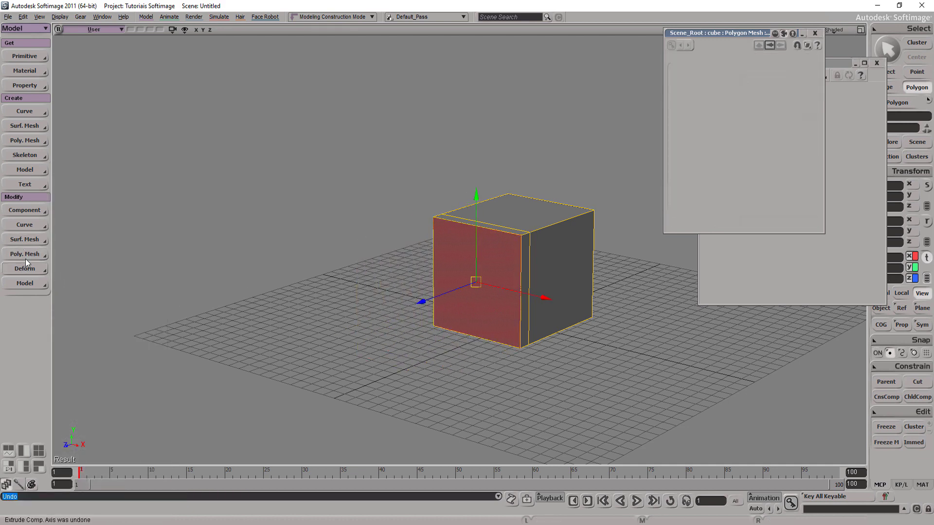
Step: Tear off the Poly. Mesh menu and pull the front face out about 8.53 units
click(24, 254)
click(107, 165)
mouse_move(91, 170)
mouse_down()
mouse_move(219, 44)
mouse_move(146, 77)
mouse_up()
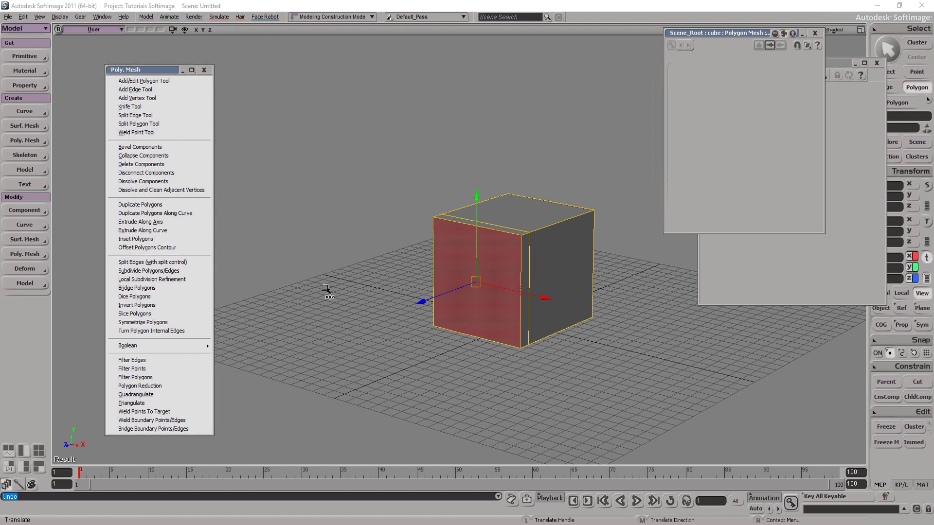
ctrl+drag(445, 295, 340, 317)
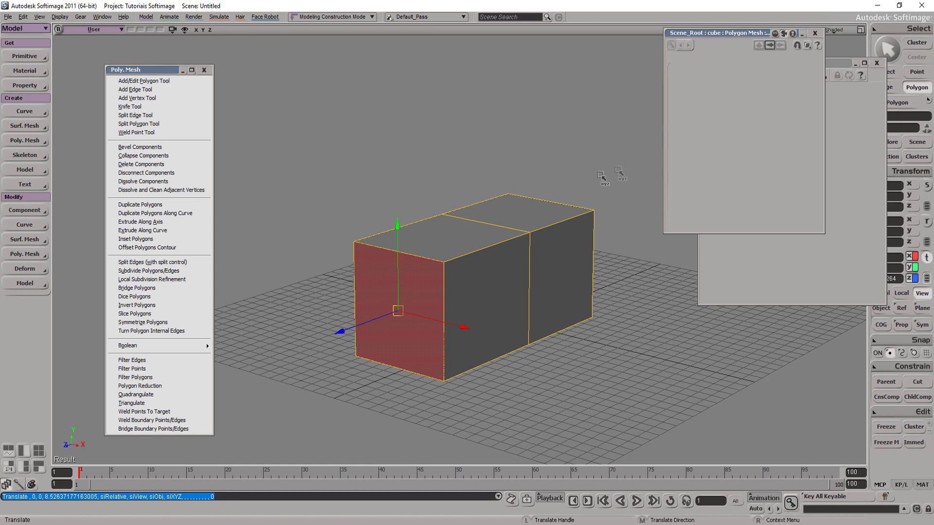
key(s)
right_drag(500, 245, 472, 241)
mouse_move(472, 242)
mouse_down()
mouse_move(490, 298)
mouse_move(471, 340)
mouse_up()
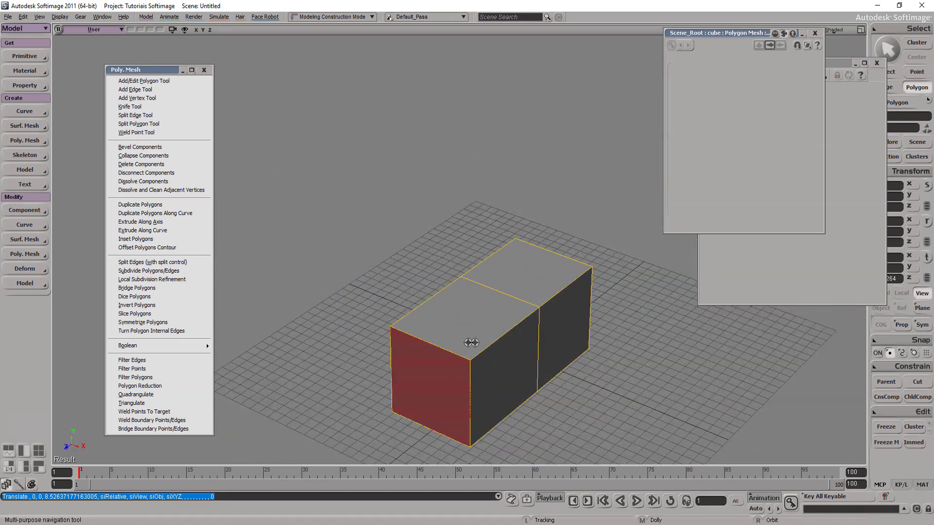
click(129, 108)
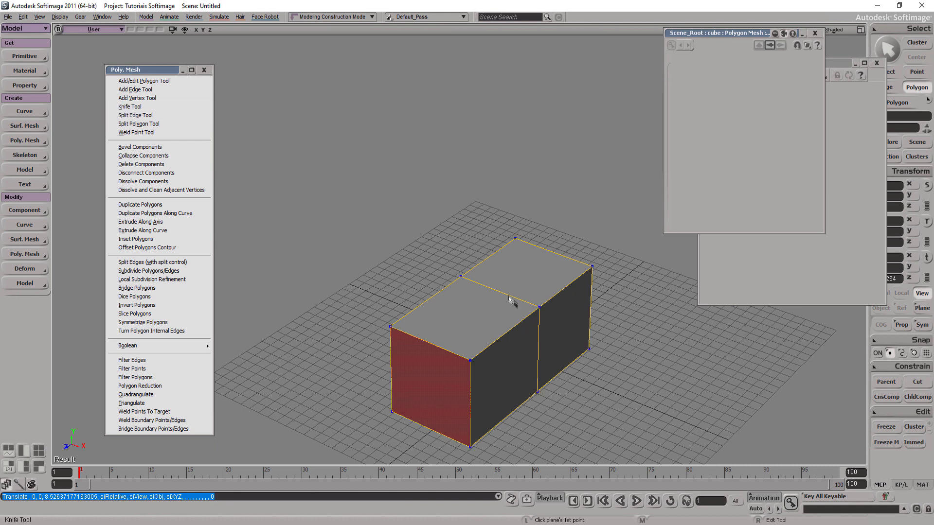
click(440, 347)
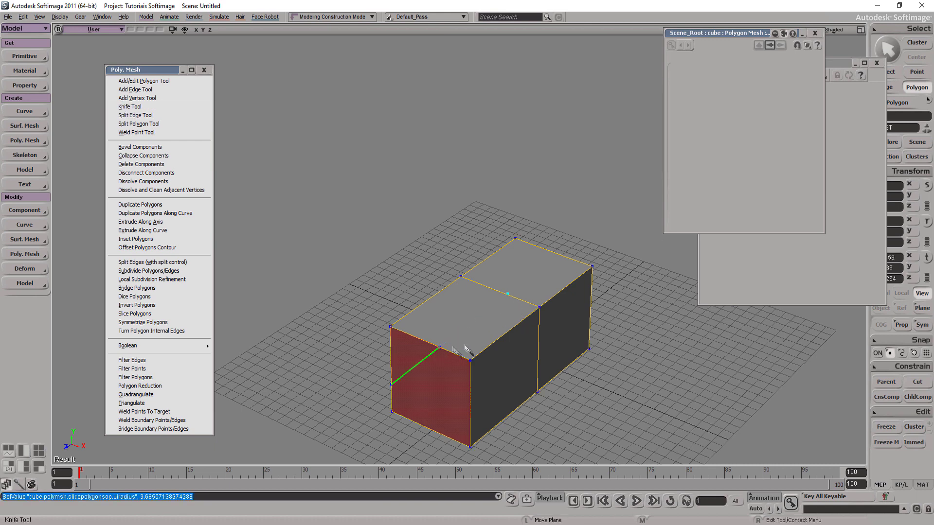
mouse_move(515, 348)
right_down()
mouse_move(585, 302)
mouse_move(533, 319)
mouse_move(569, 316)
mouse_move(507, 307)
mouse_move(505, 277)
mouse_move(519, 310)
right_up()
key(ctrl+z)
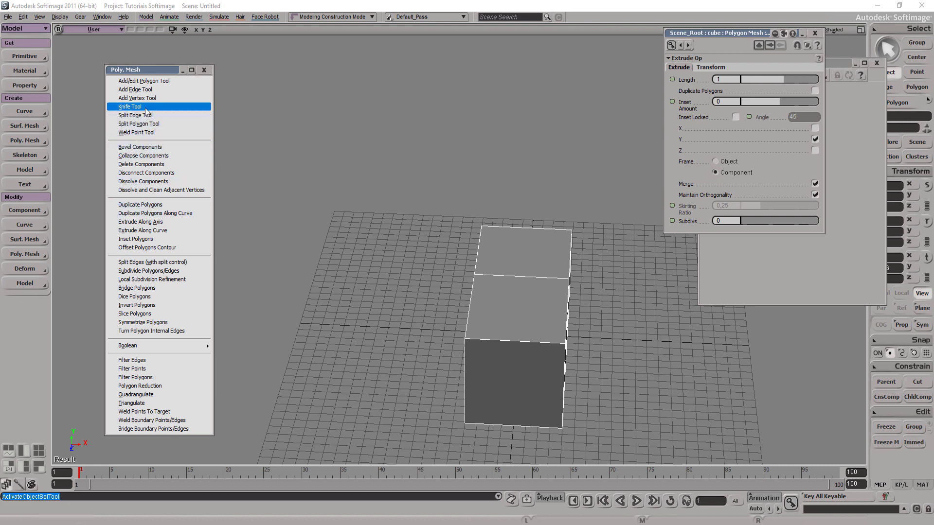
click(130, 107)
drag(529, 280, 517, 351)
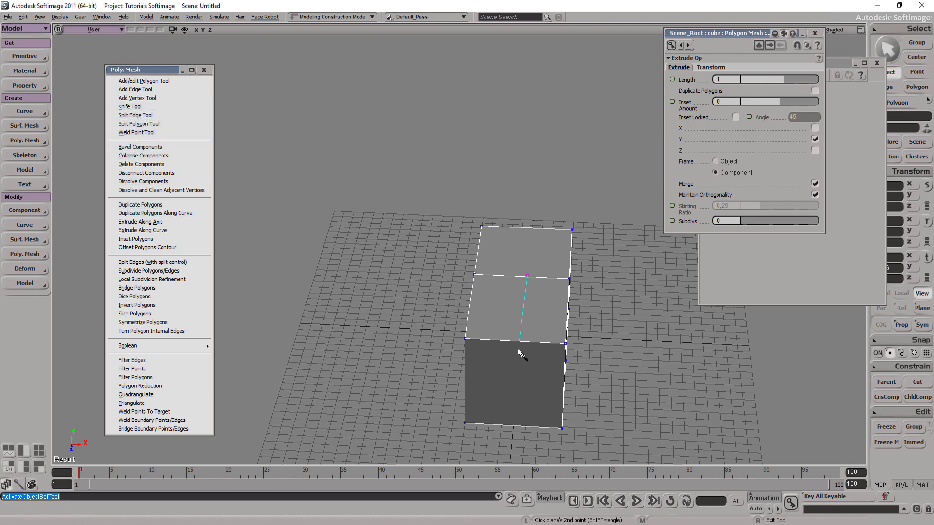
key(s)
key(f)
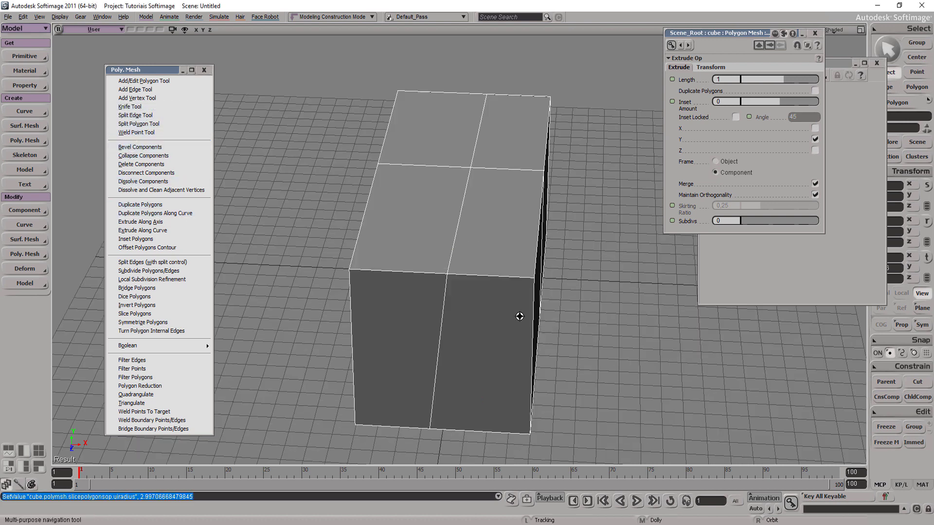
key(space)
drag(504, 315, 474, 251)
mouse_move(470, 230)
right_down()
mouse_move(475, 252)
mouse_move(455, 167)
mouse_move(462, 267)
mouse_move(653, 216)
mouse_move(540, 284)
mouse_move(556, 226)
mouse_move(575, 208)
mouse_move(496, 267)
mouse_move(592, 261)
mouse_move(538, 210)
mouse_move(494, 285)
mouse_move(525, 226)
right_up()
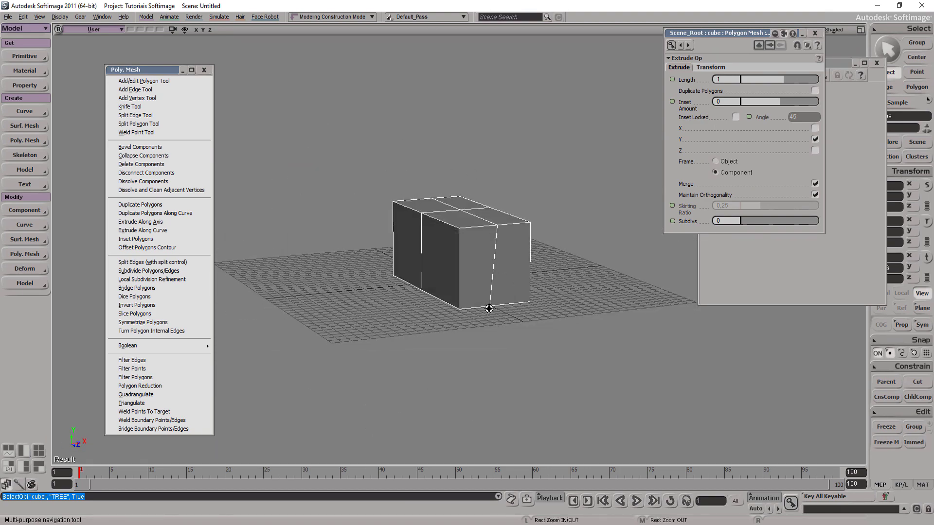
key(ctrl+z)
key(ctrl+z)
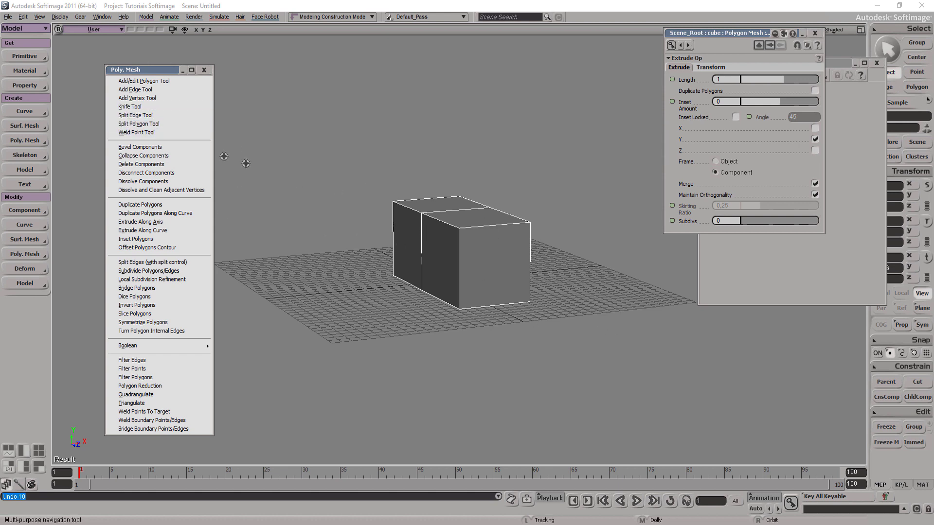
Step: With Split Edge Tool, add points on the front face's top, left and bottom edges
click(510, 248)
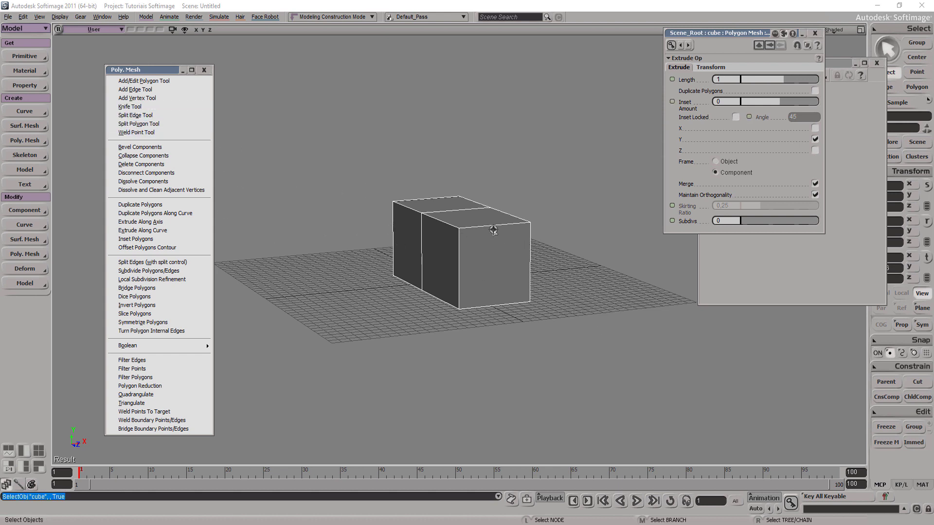
scroll(475, 243, up, 1)
scroll(443, 315, up, 2)
scroll(442, 315, down, 2)
scroll(428, 282, down, 2)
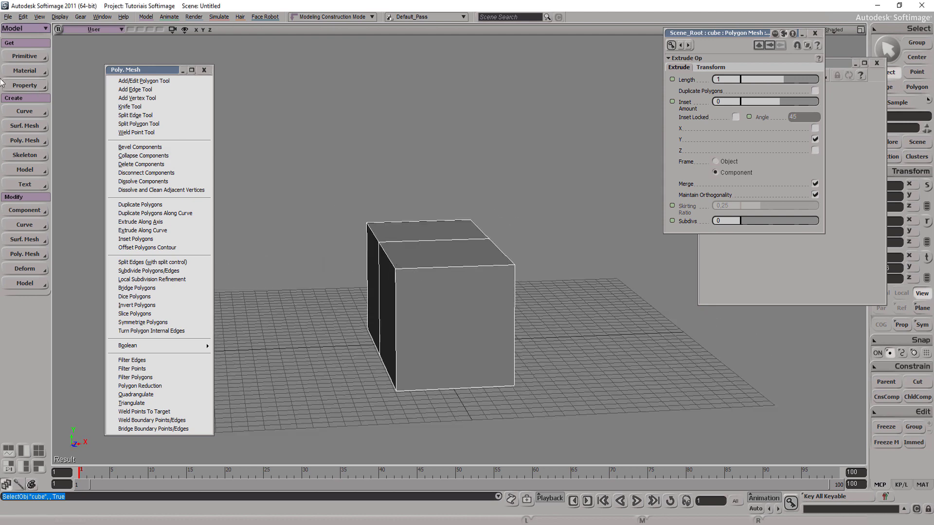
click(132, 117)
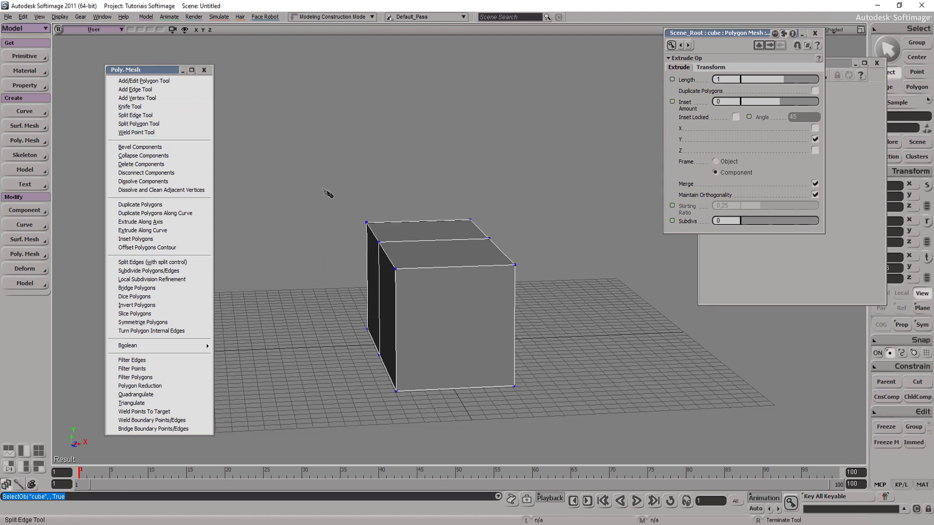
click(452, 268)
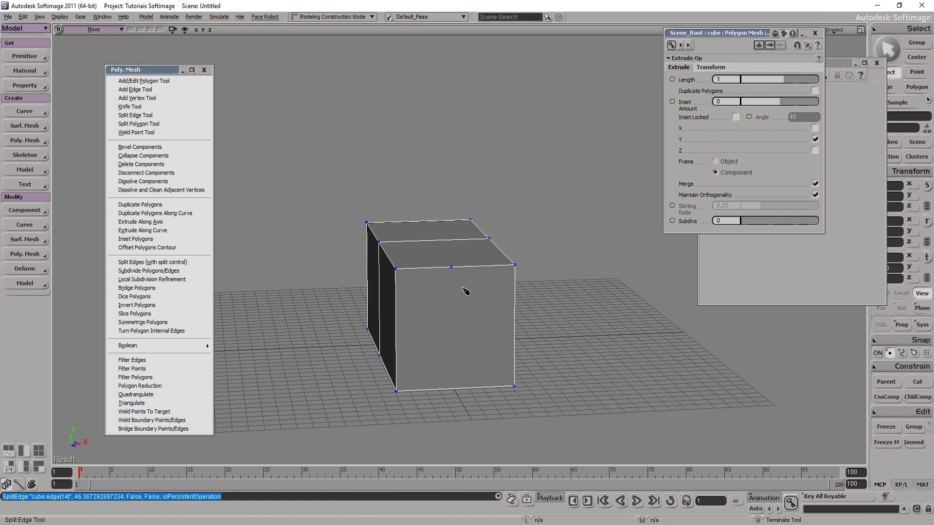
click(395, 328)
click(466, 389)
Step: Test-move the new top point and a right-edge point, undoing both moves
key(t)
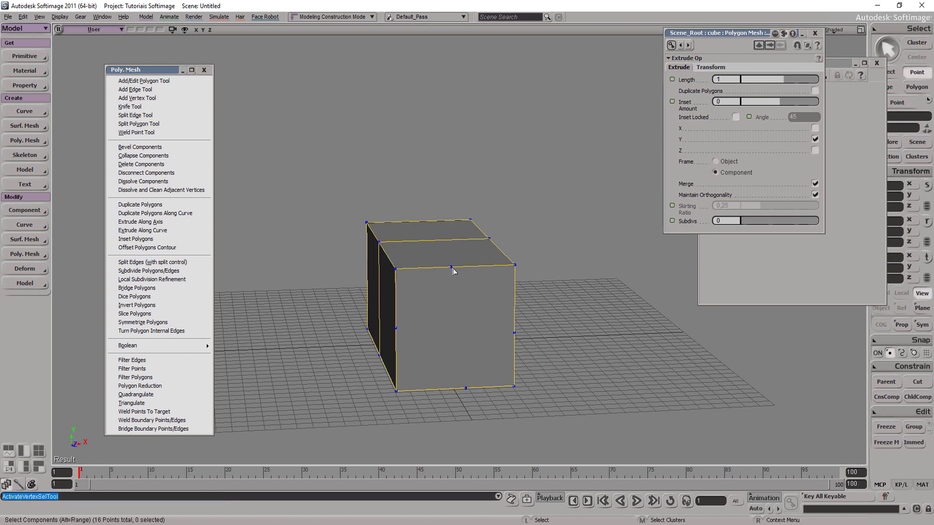
click(452, 268)
key(v)
mouse_move(457, 271)
mouse_down()
mouse_move(464, 268)
mouse_move(445, 253)
mouse_up()
key(ctrl+z)
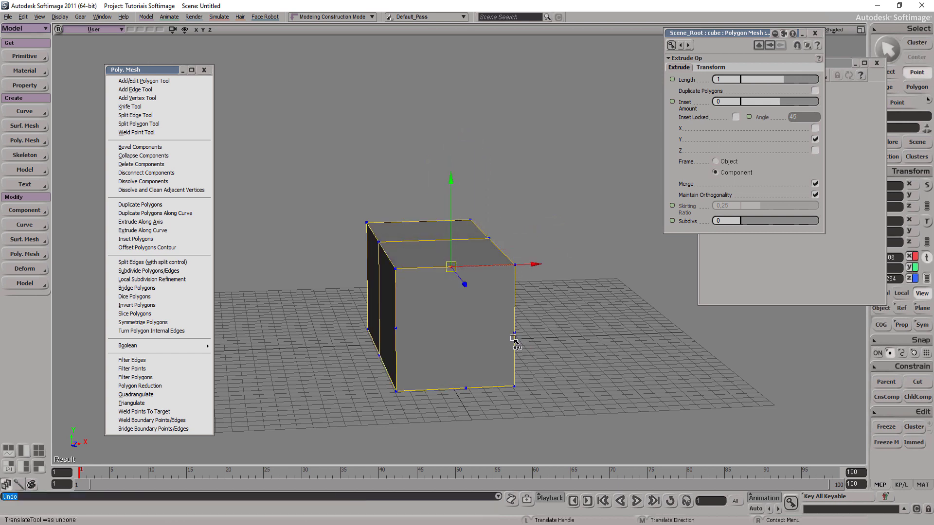
key(t)
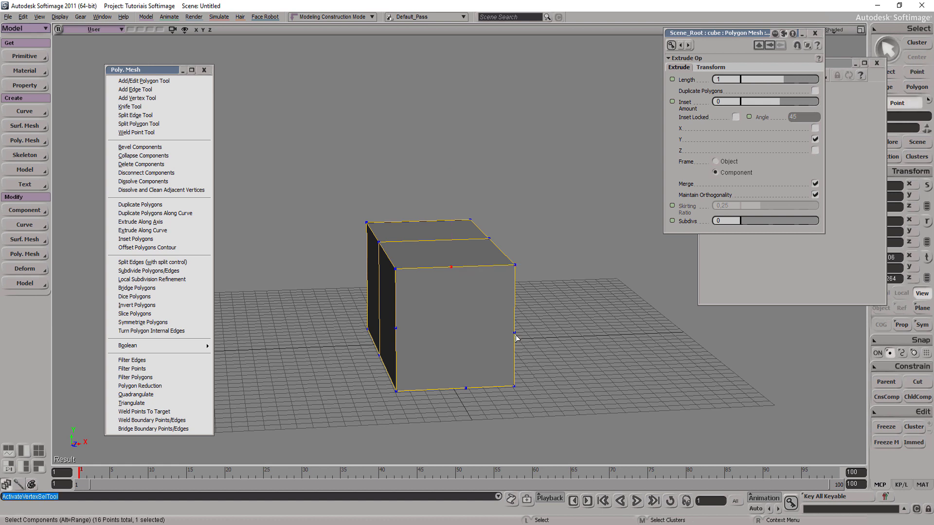
click(515, 335)
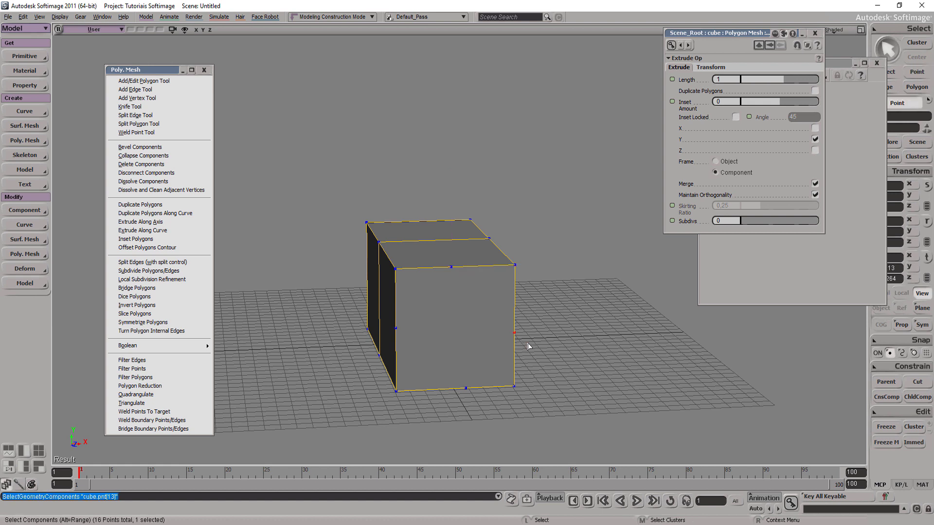
key(v)
drag(514, 333, 557, 324)
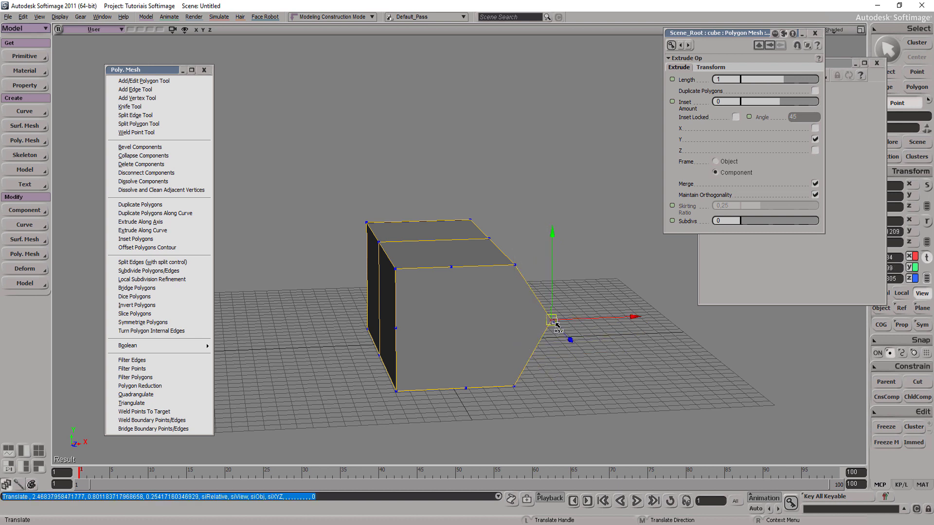
key(ctrl+z)
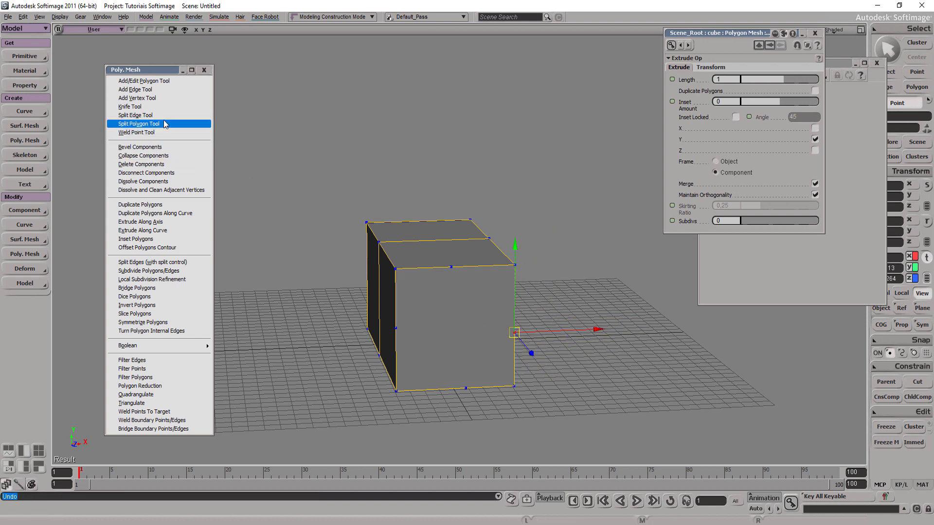
key(space)
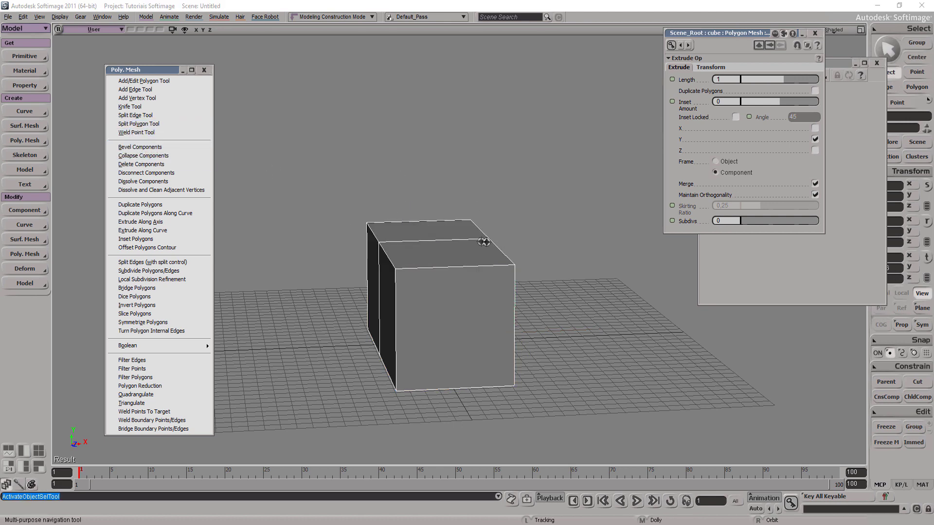
Step: Select the front top face and try cross-splits with Split Polygon Tool, then undo
right_drag(437, 236, 432, 256)
key(u)
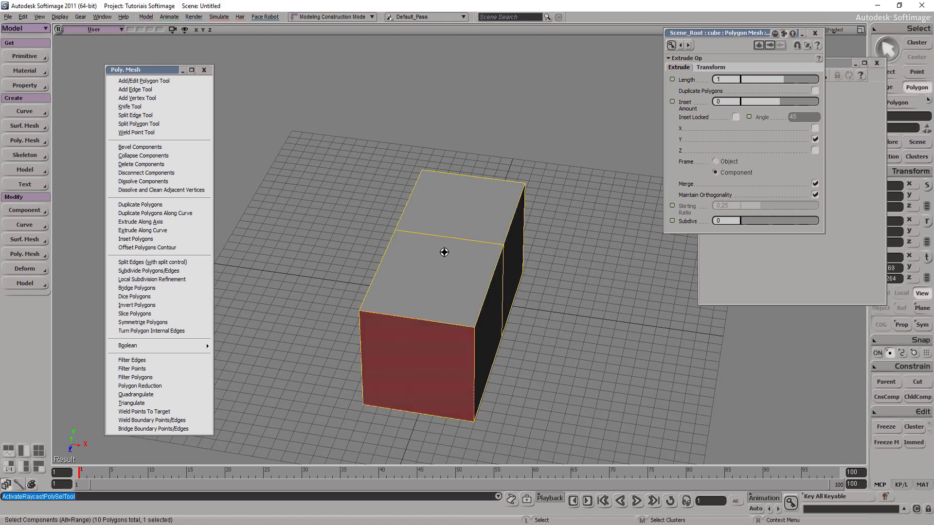
click(443, 273)
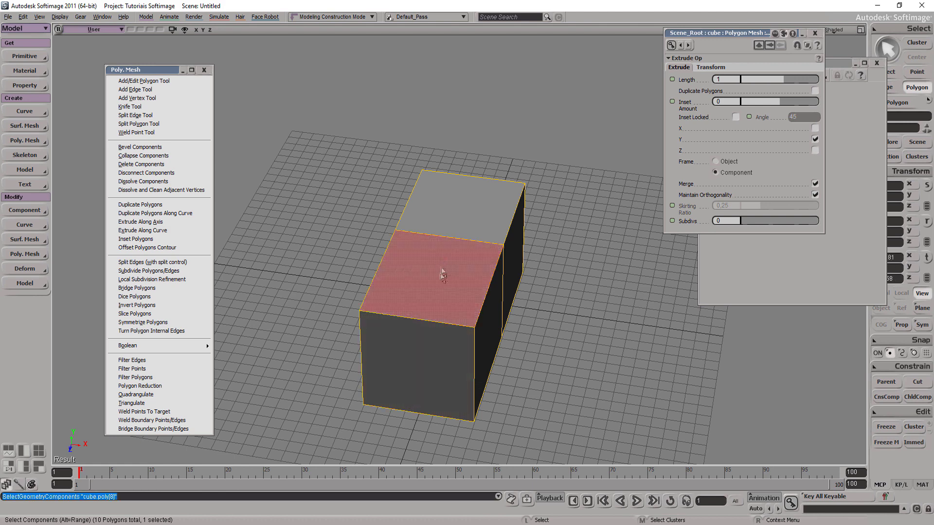
click(139, 124)
click(439, 280)
click(473, 195)
click(435, 213)
click(504, 220)
key(ctrl+z)
key(ctrl+z)
key(ctrl+z)
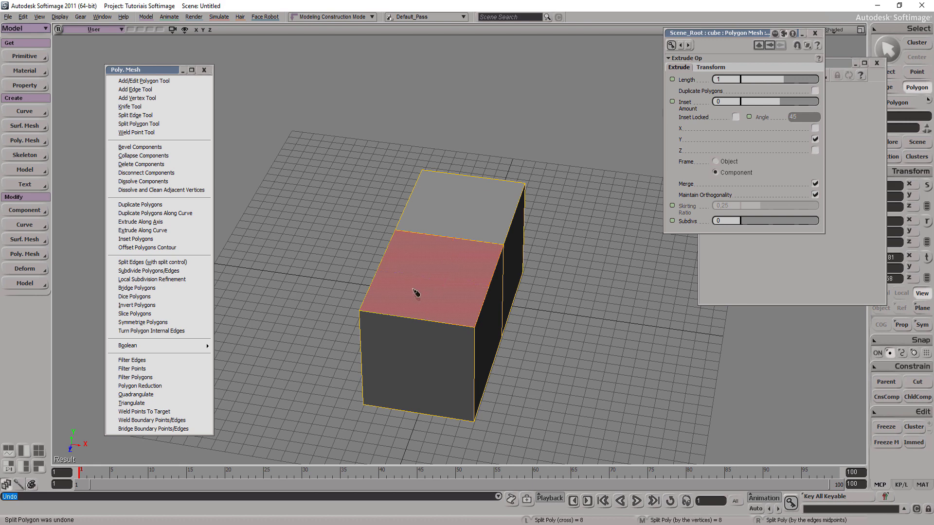
Step: Try further cross-splits on the front side and top faces, undoing them
click(427, 384)
click(447, 281)
click(471, 202)
click(491, 334)
key(ctrl+z)
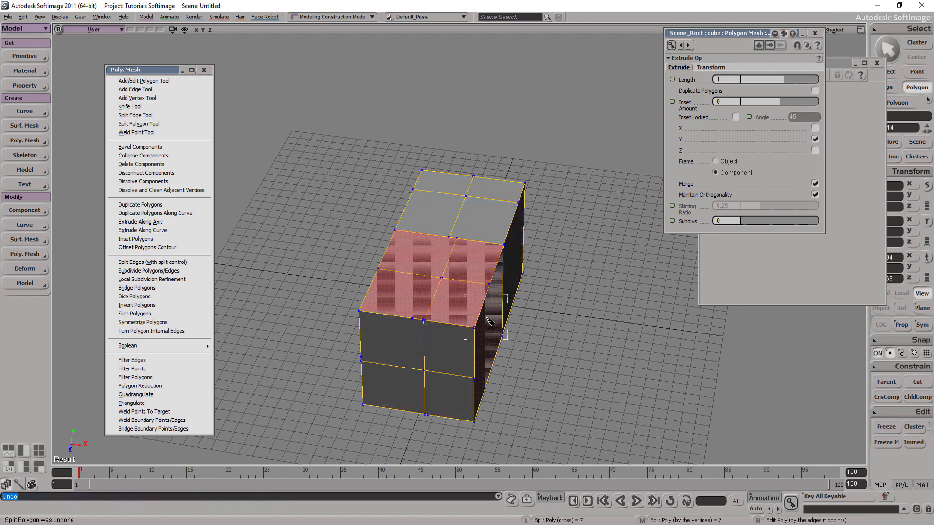
key(ctrl+z)
key(ctrl+z)
key(ctrl+z)
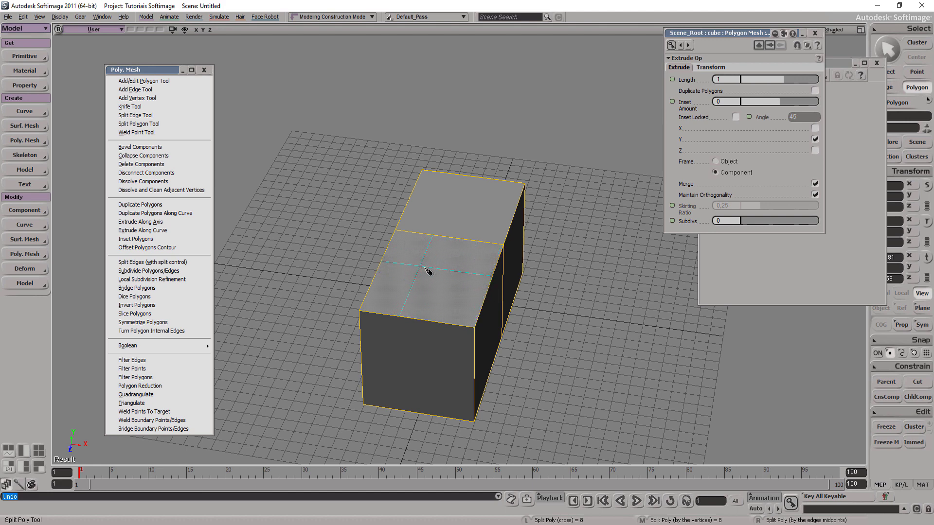
Step: Cross-split the top front face into four polygons with an off-centre cross
click(437, 281)
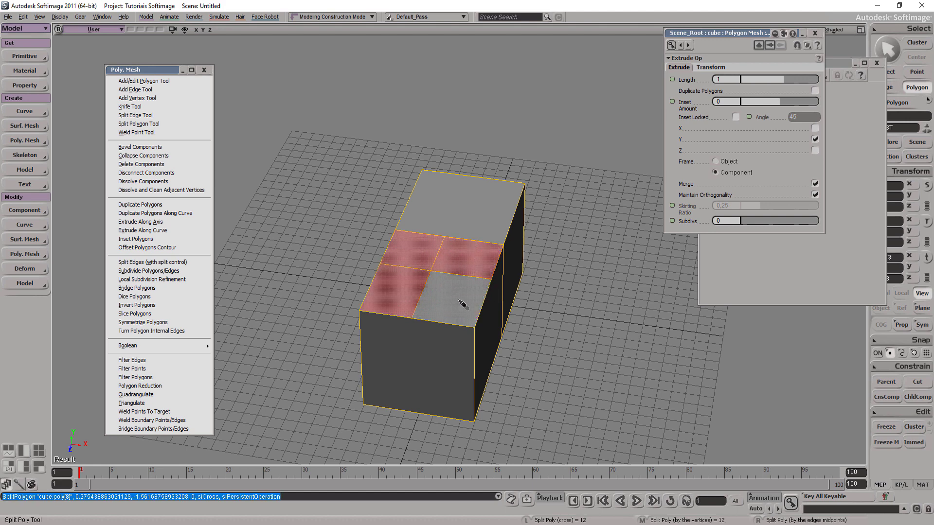
key(ctrl+z)
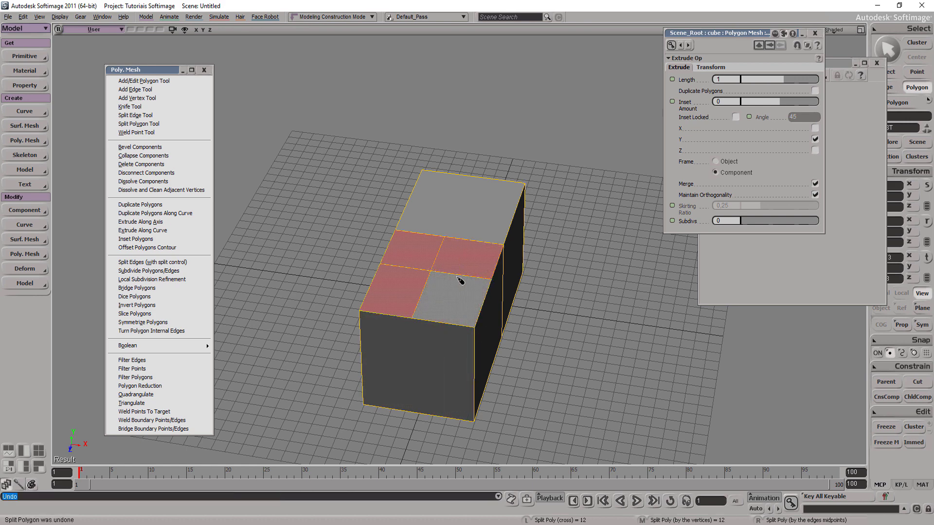
key(ctrl+z)
click(412, 261)
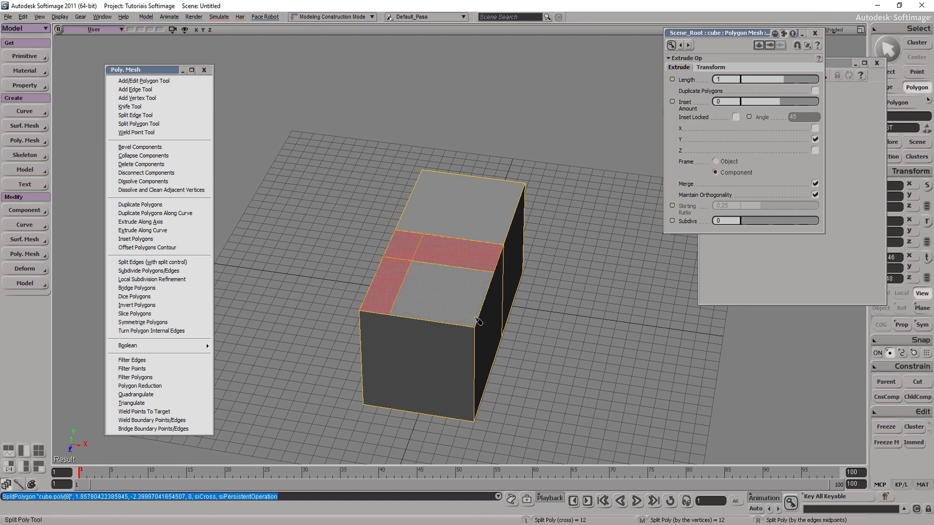
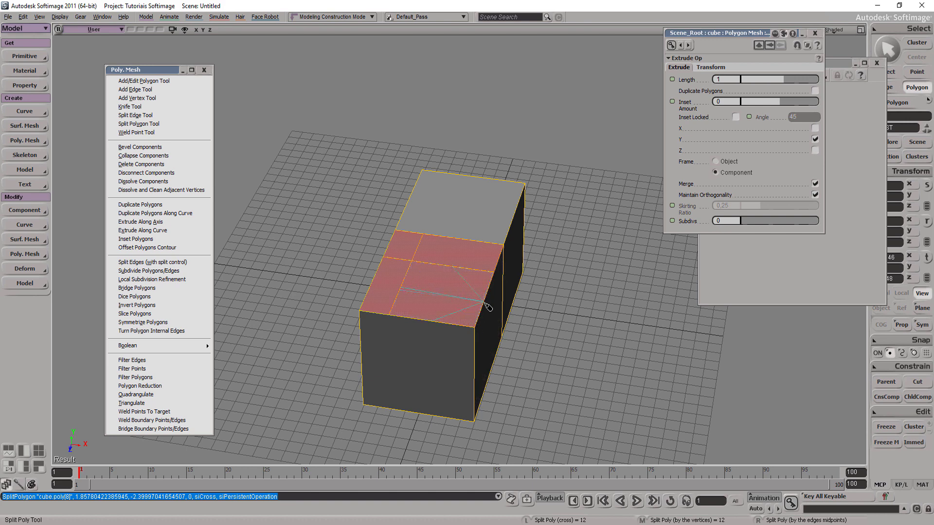
Step: Undo the trial split edges cut across the box's red top face
click(488, 307)
key(ctrl+z)
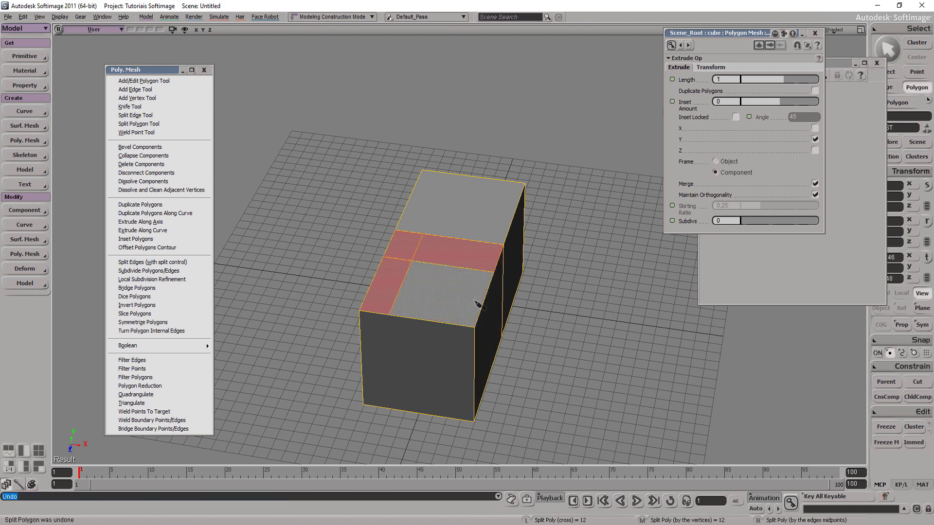
click(462, 273)
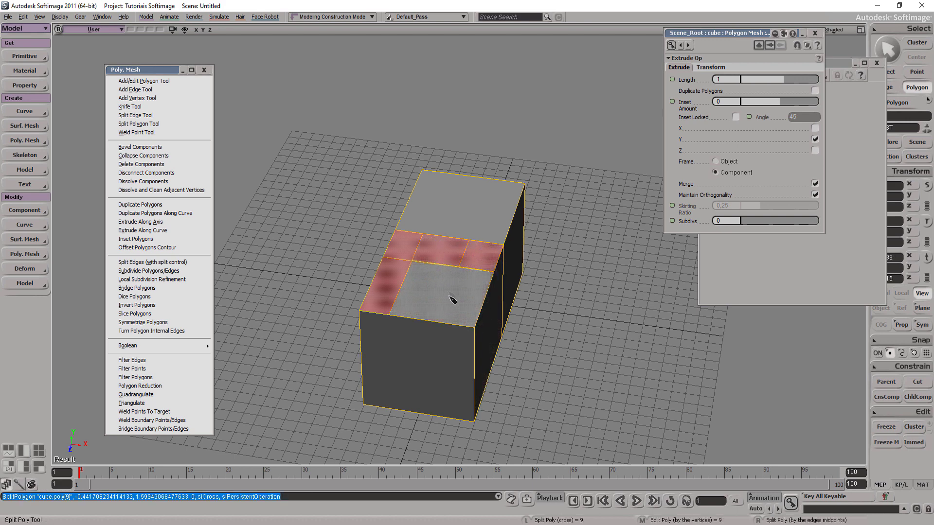
click(444, 325)
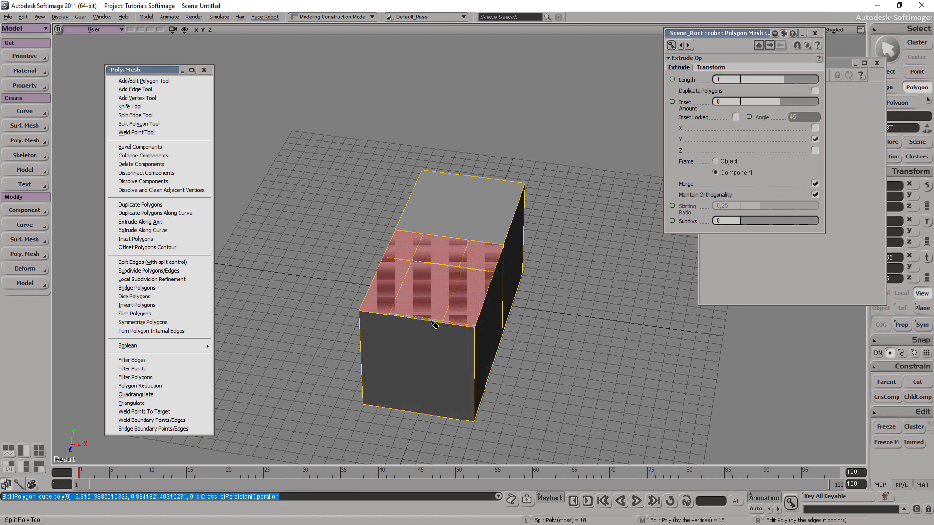
key(ctrl+z)
key(ctrl+z)
key(ctrl+z)
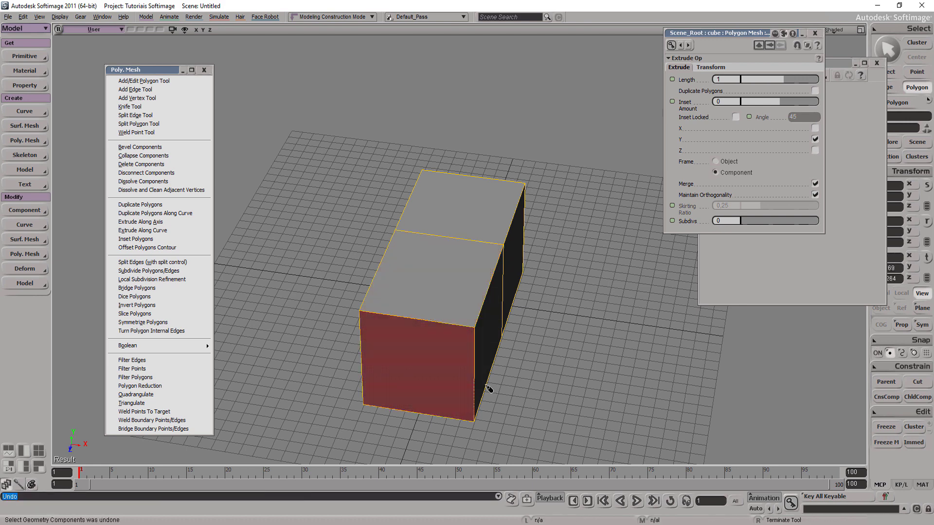
Step: Orbit toward the red end face and duplicate it with Ctrl+D
key(s)
mouse_move(527, 302)
right_down()
mouse_move(471, 286)
mouse_move(452, 321)
mouse_move(492, 292)
mouse_move(479, 306)
mouse_move(482, 294)
right_up()
middle_drag(482, 295, 495, 351)
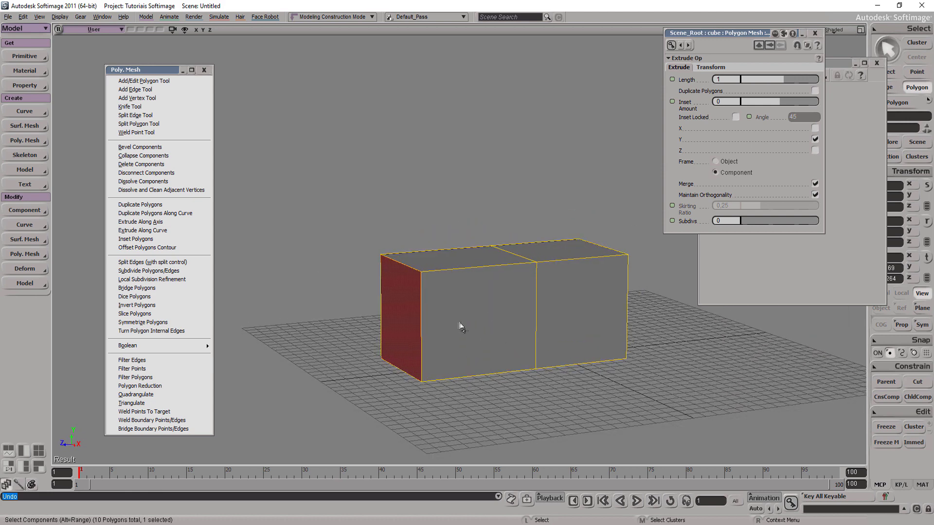
mouse_move(444, 321)
right_down()
mouse_move(454, 346)
mouse_move(579, 282)
right_up()
mouse_move(579, 282)
mouse_down()
mouse_move(462, 317)
mouse_move(496, 305)
mouse_up()
key(ctrl)
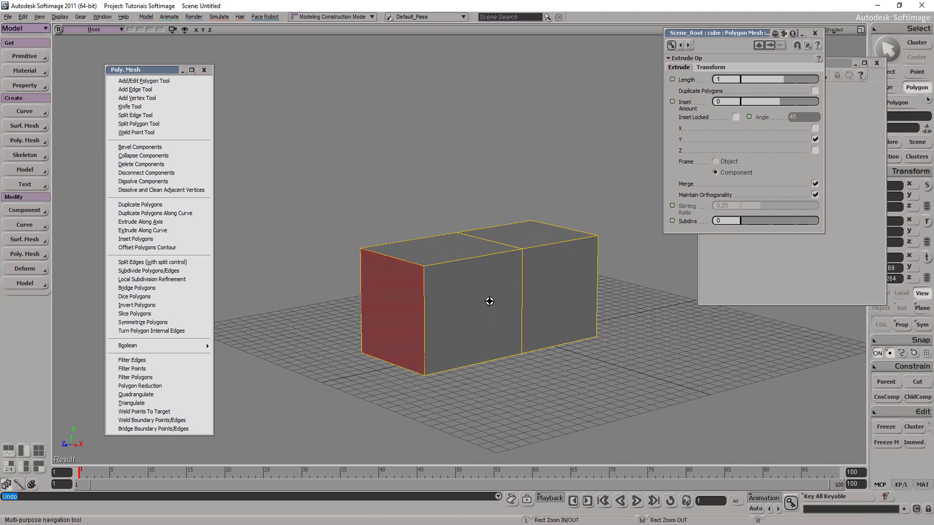
key(ctrl+d)
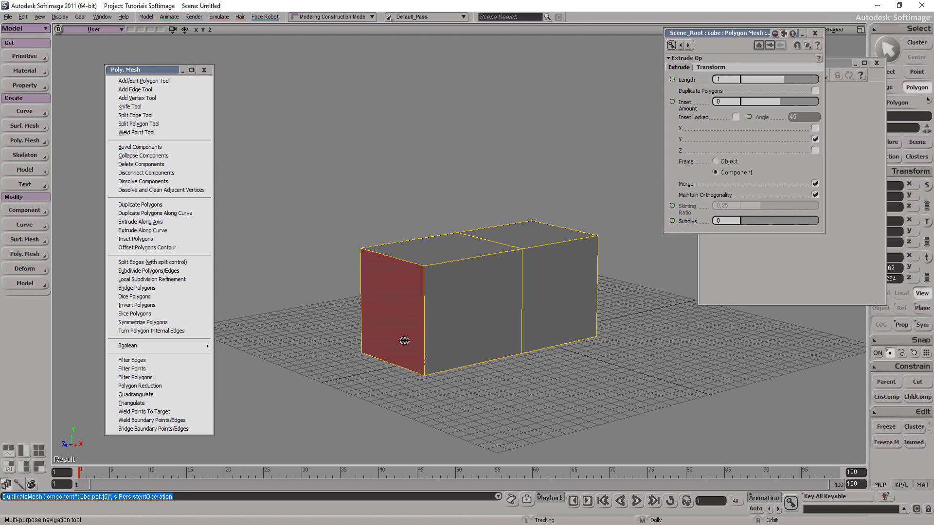
Step: Close the Extrude and Explorer panels, then undo the trial end-face lengthening
click(815, 33)
click(877, 63)
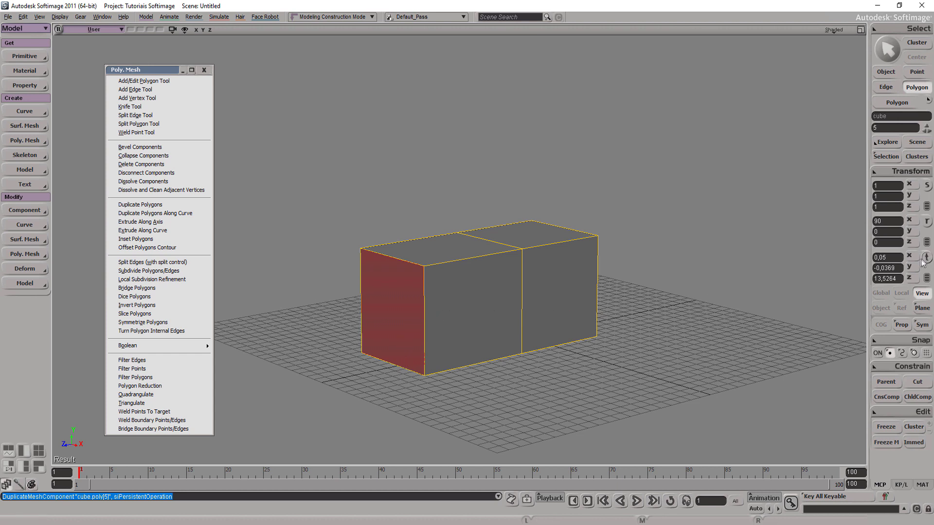
key(v)
drag(344, 326, 266, 336)
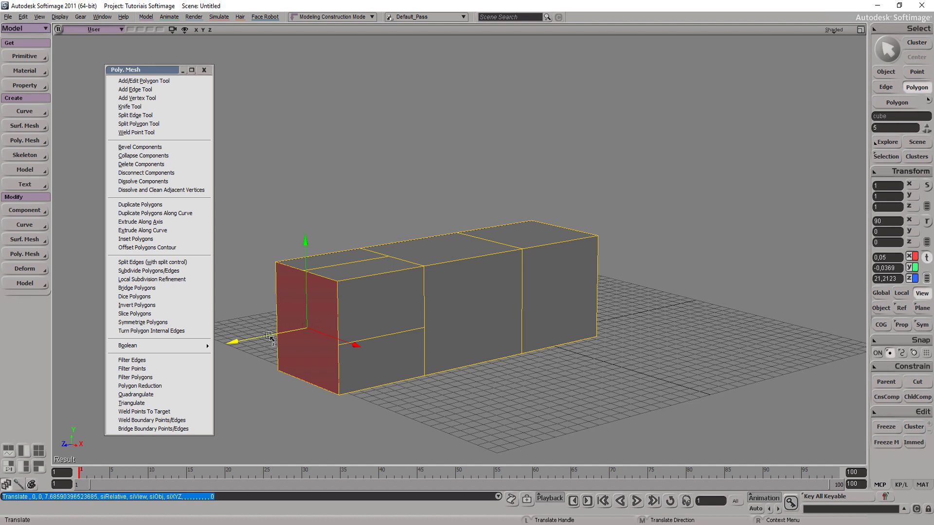
key(ctrl+z)
key(ctrl+z)
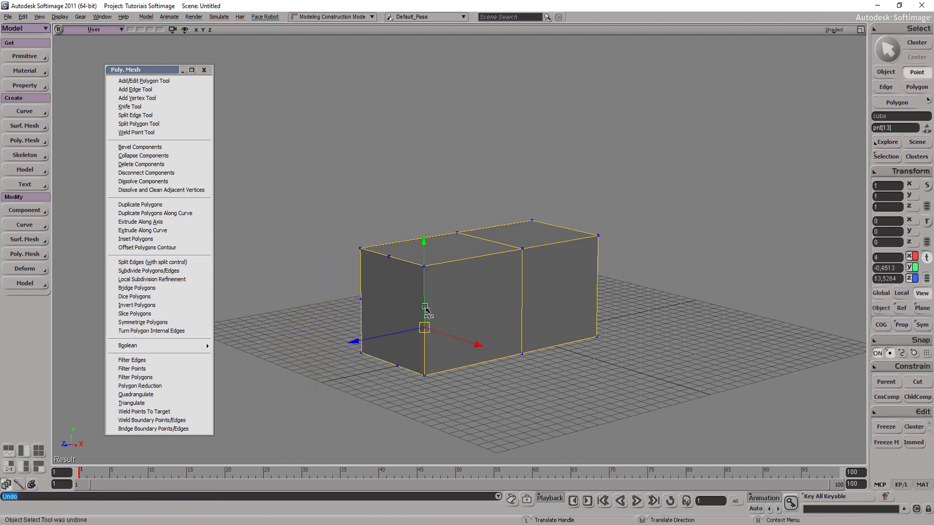
Step: Duplicate the box's two top faces and raise the copies upward in Y
key(u)
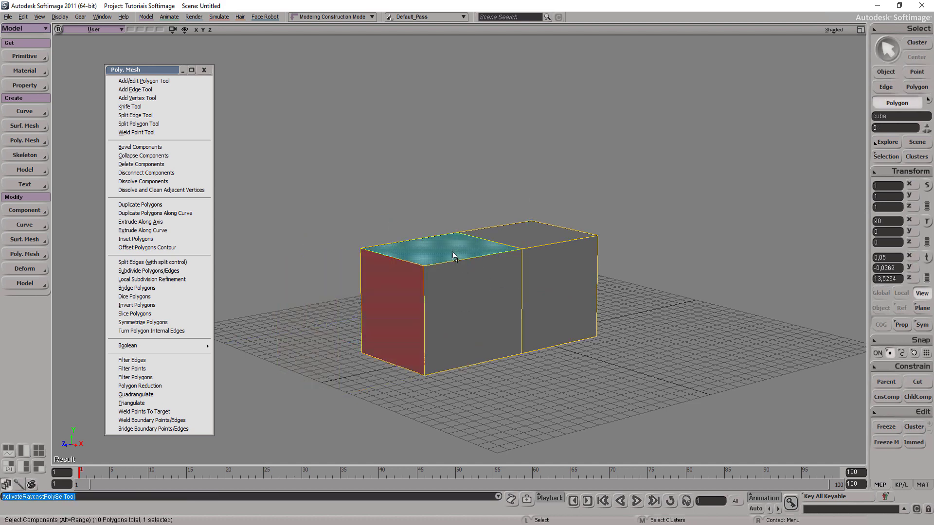
click(452, 254)
shift+click(535, 239)
key(ctrl)
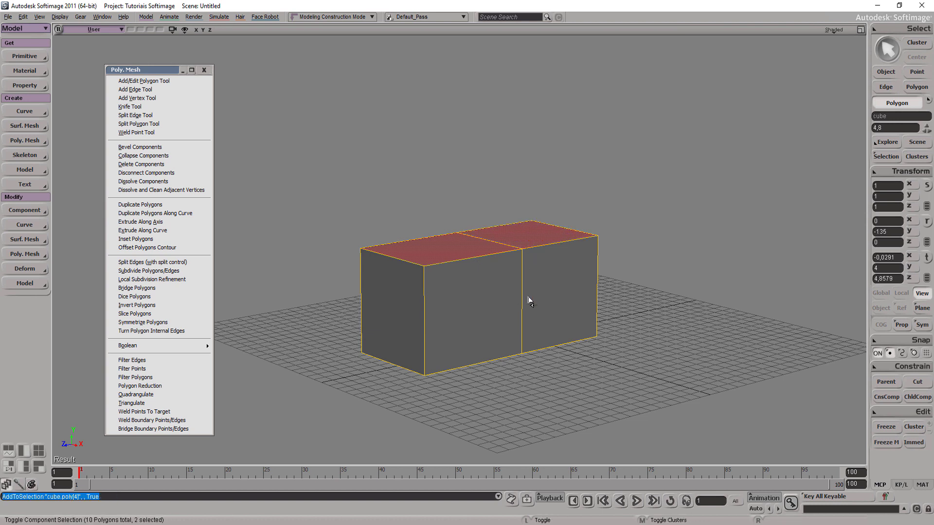
key(ctrl+d)
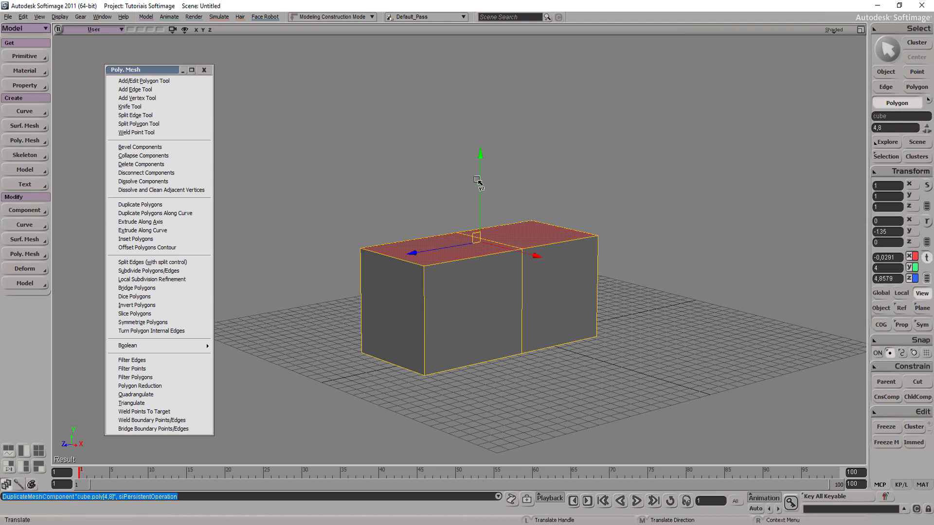
drag(479, 187, 479, 97)
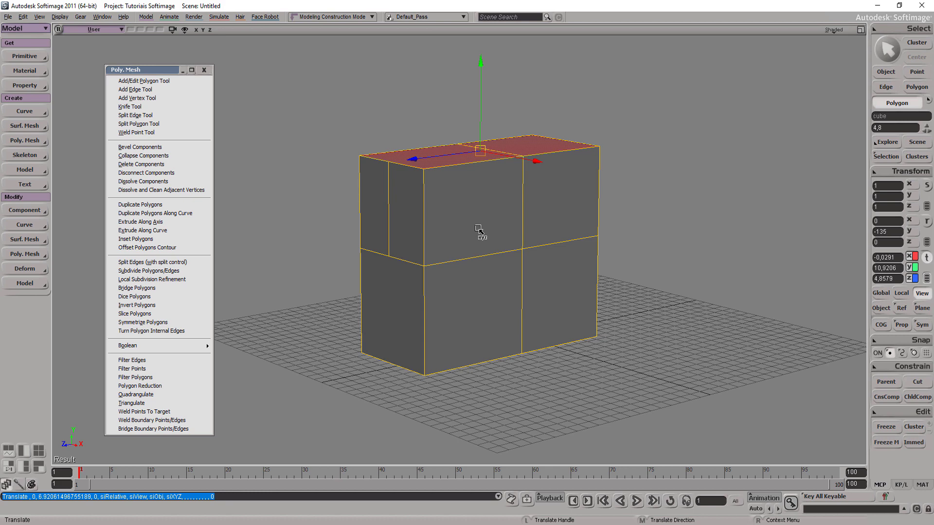
key(space)
click(479, 228)
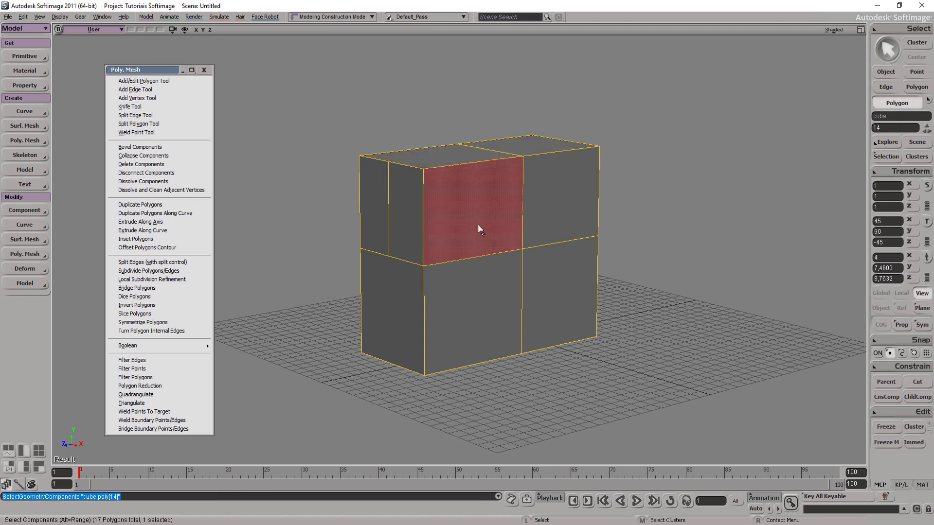
key(ctrl+d)
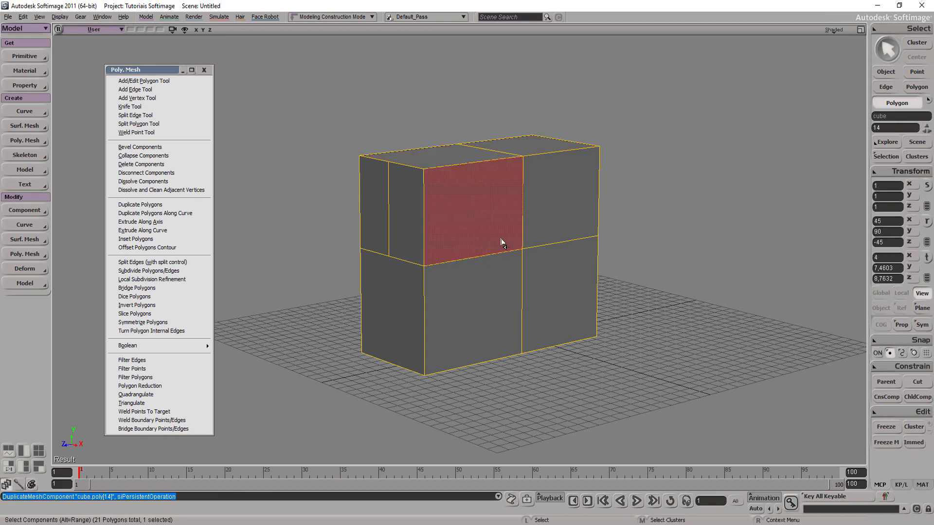
key(ctrl+d)
key(v)
drag(503, 234, 579, 229)
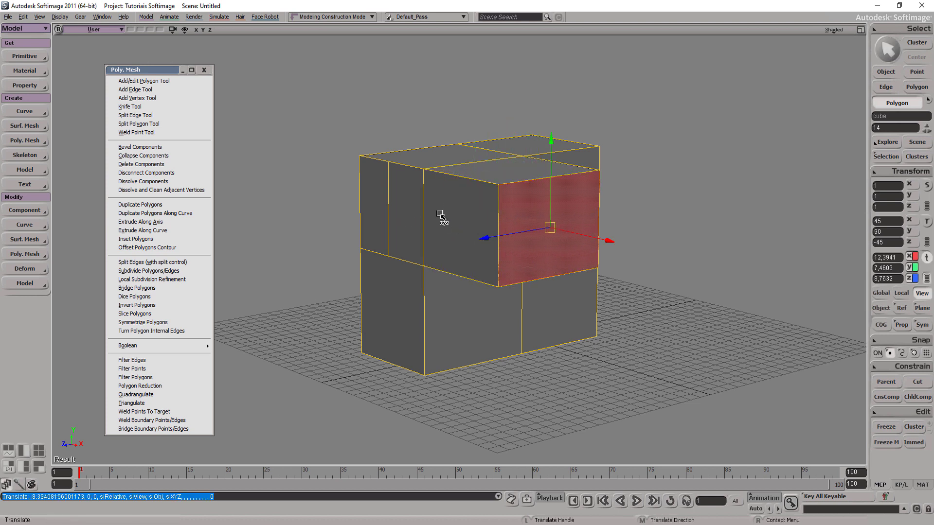
key(e)
click(426, 199)
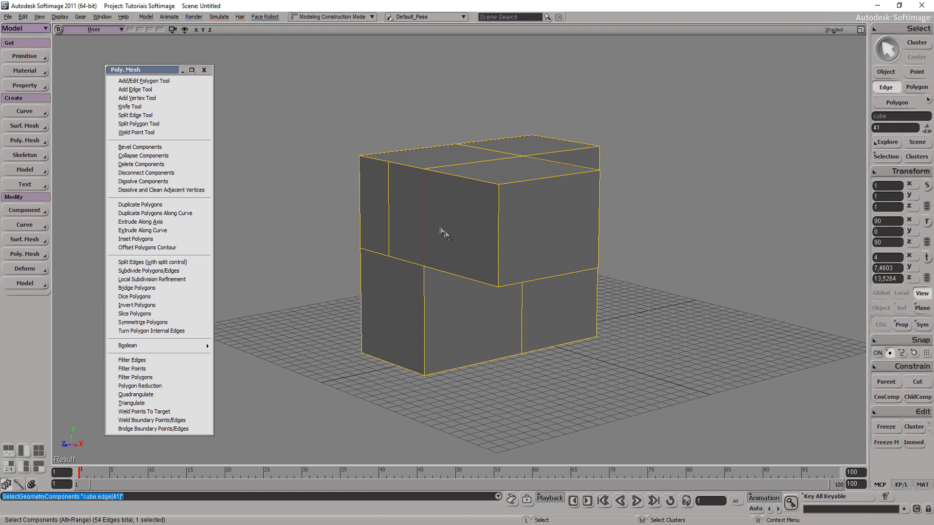
key(v)
mouse_move(470, 234)
mouse_down()
mouse_move(501, 229)
mouse_move(494, 217)
mouse_up()
key(s)
mouse_move(469, 194)
right_down()
mouse_move(472, 221)
mouse_move(485, 226)
mouse_move(419, 286)
mouse_move(476, 227)
right_up()
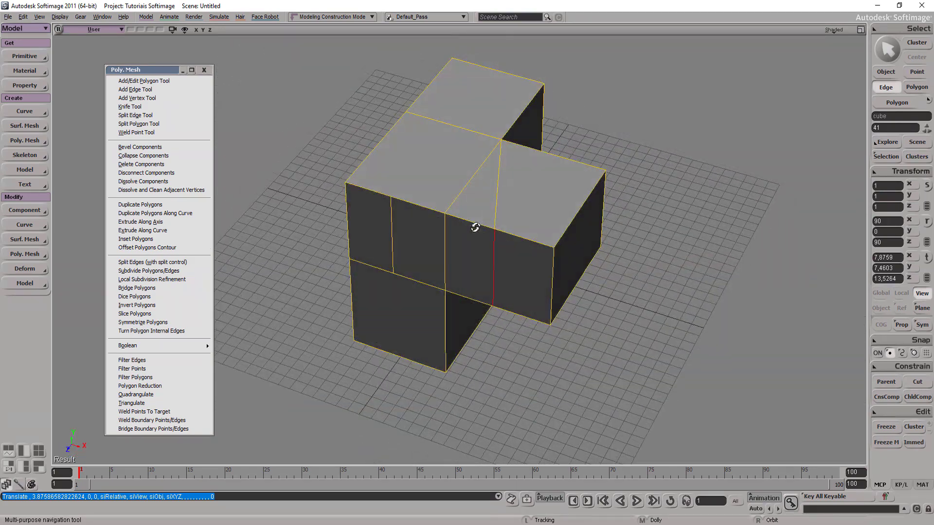
key(e)
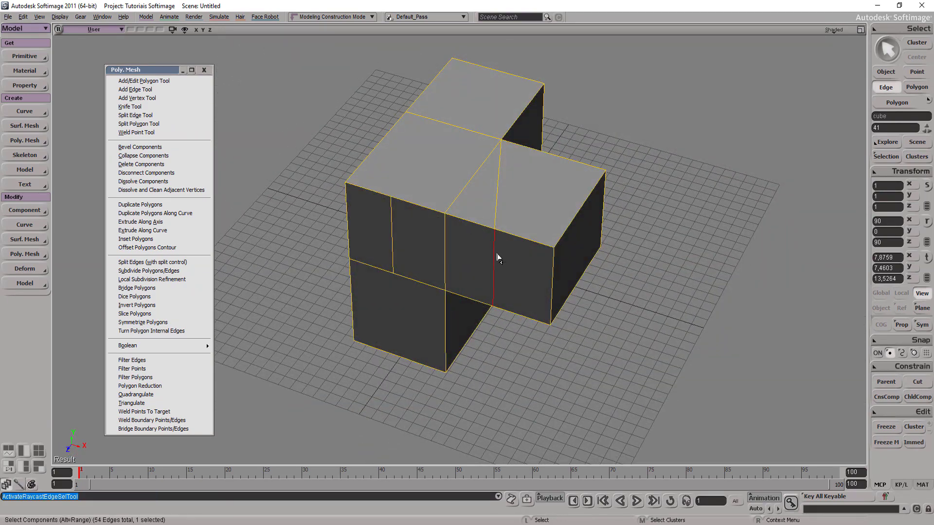
key(ctrl+z)
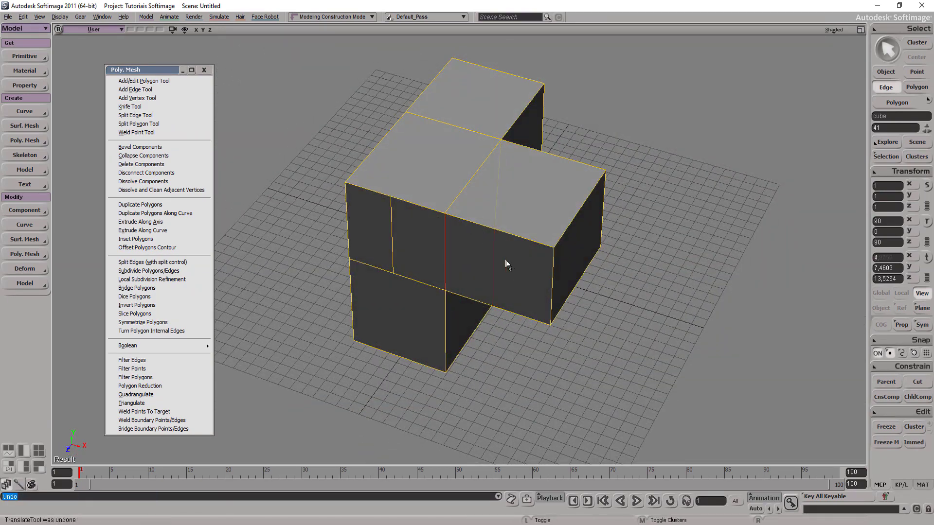
key(ctrl+z)
key(ctrl+z)
key(ctrl+z)
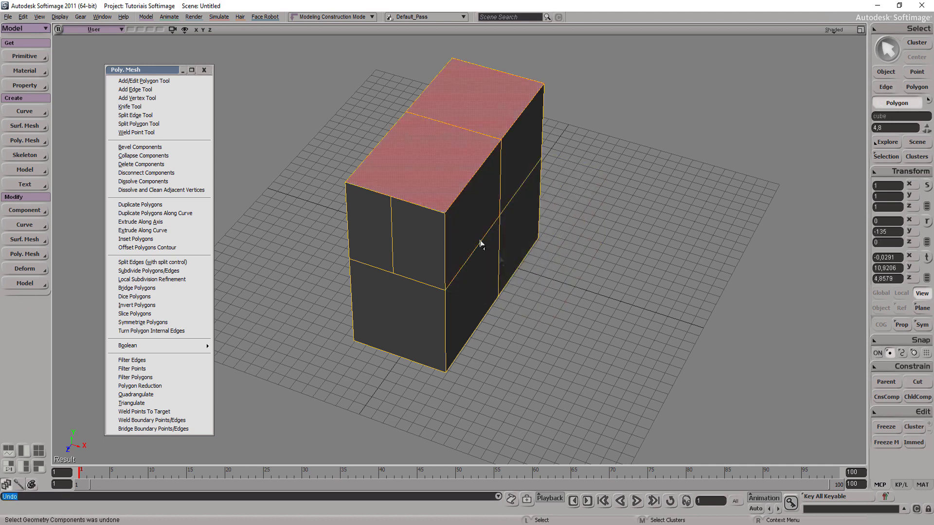
click(471, 230)
key(s)
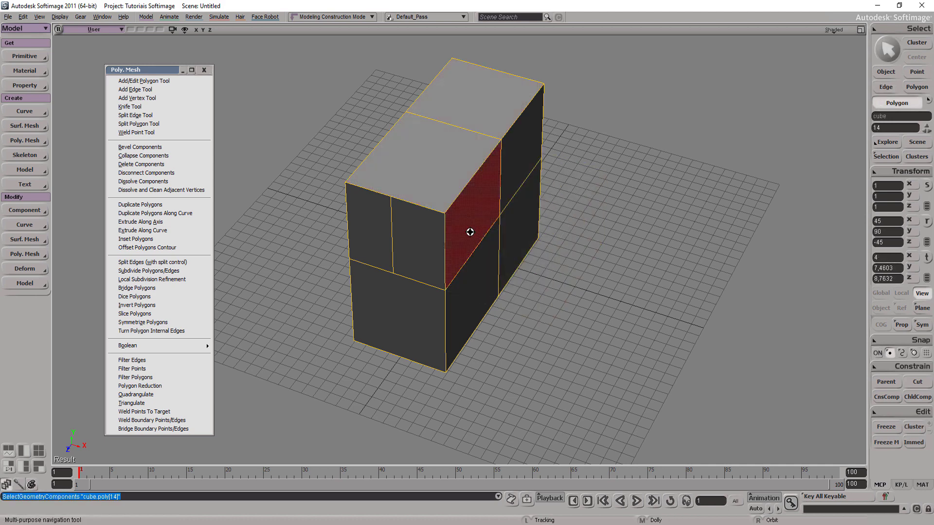
right_drag(472, 232, 459, 207)
key(ctrl+d)
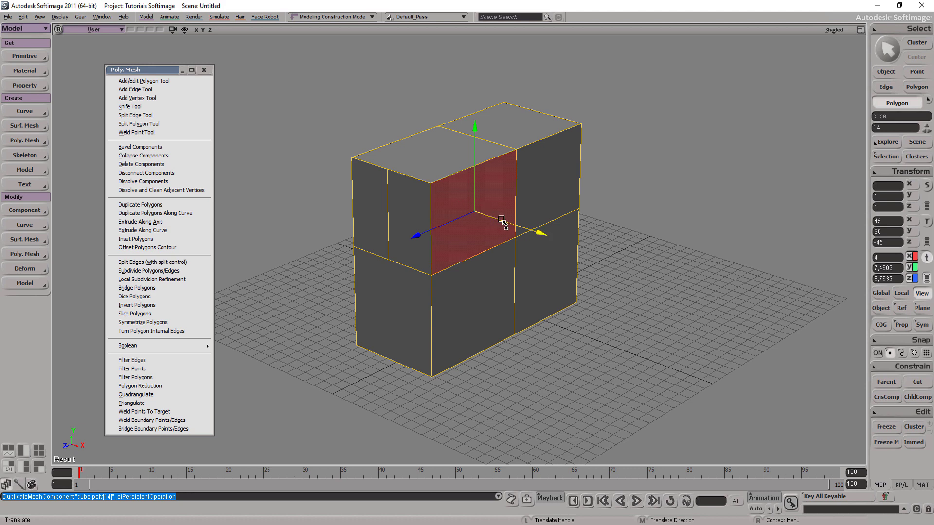
drag(459, 207, 604, 231)
mouse_move(604, 231)
right_down()
mouse_move(501, 221)
mouse_move(494, 234)
mouse_move(661, 221)
mouse_move(587, 255)
right_up()
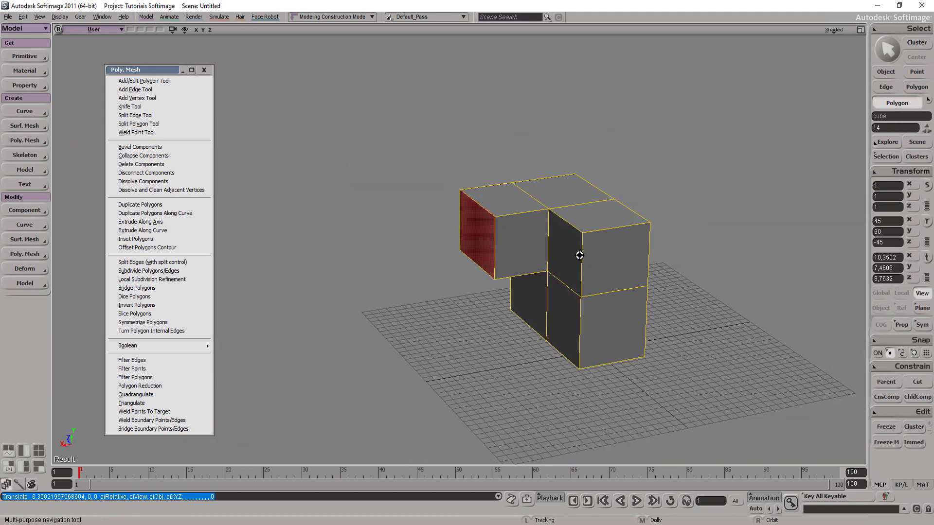
key(ctrl+z)
key(ctrl+z)
key(ctrl+z)
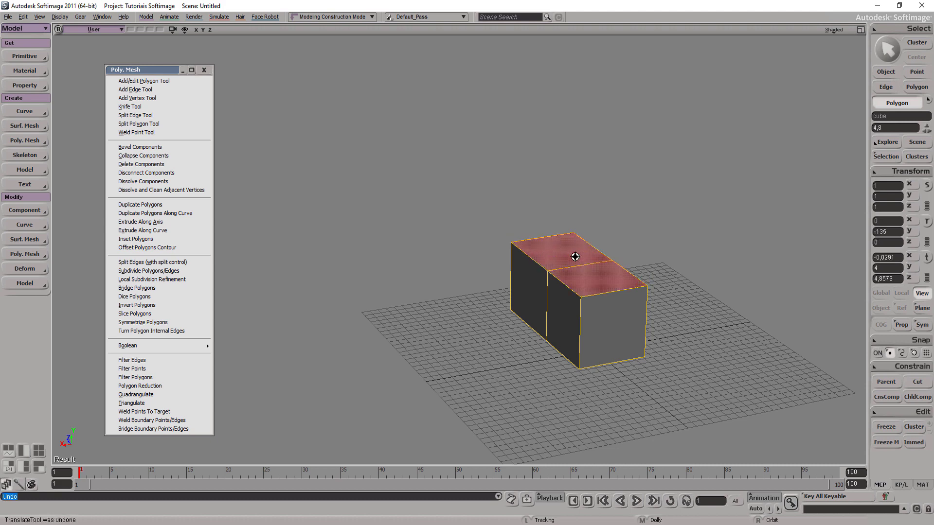
right_click(548, 248)
key(s)
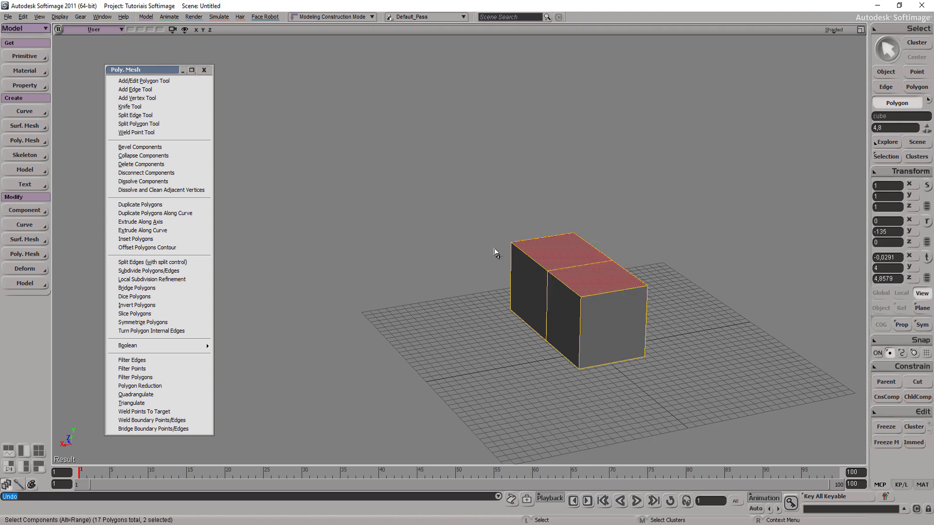
Step: Orbit and dolly in until the box's two top faces fill the view, then select the box
right_drag(495, 245, 571, 240)
mouse_move(571, 239)
middle_down()
mouse_move(508, 327)
mouse_move(479, 294)
mouse_move(470, 330)
middle_up()
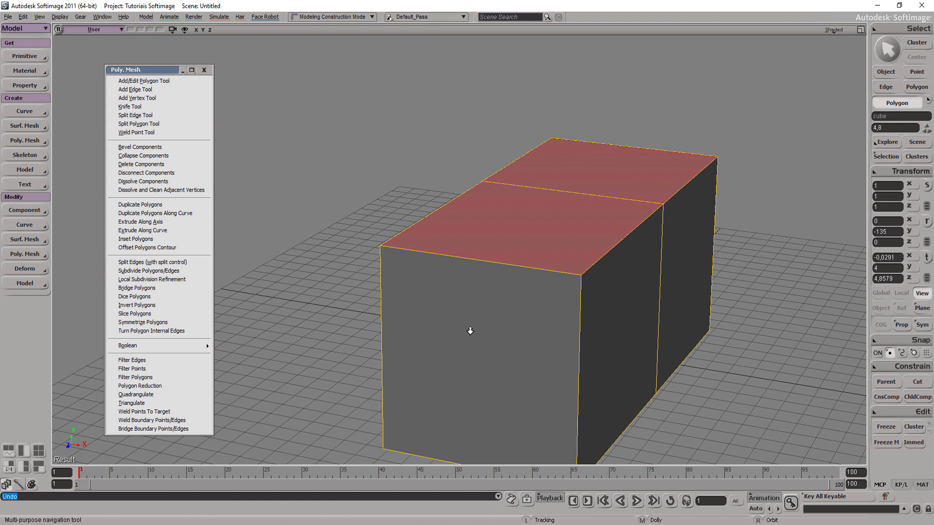
key(backslash)
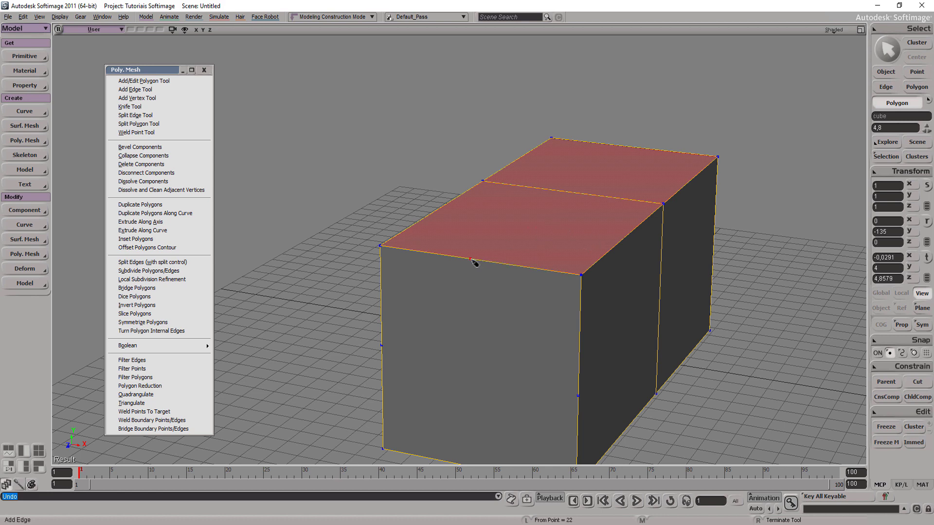
key(s)
right_drag(609, 175, 587, 198)
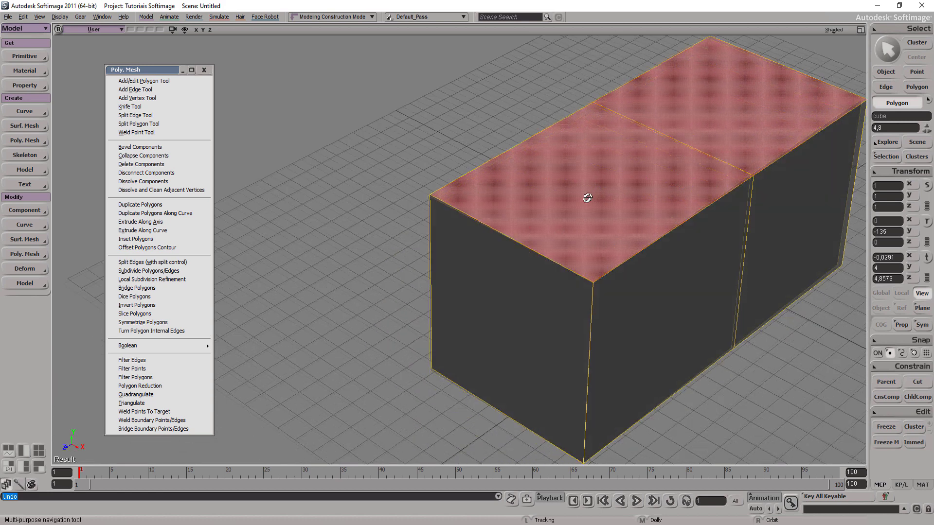
middle_drag(587, 198, 571, 200)
key(space)
click(574, 197)
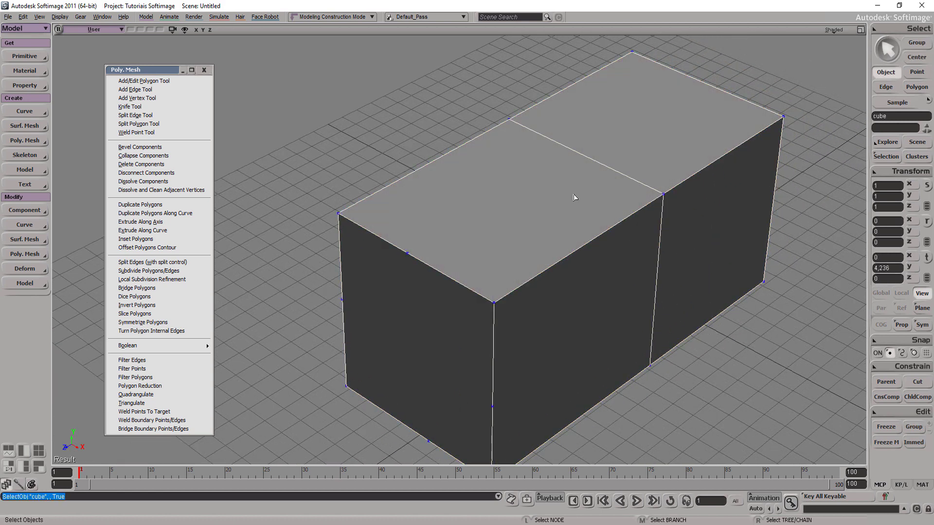
Step: Draw Add Edge cuts across the left top face, outlining an inset four-sided shape
key(backslash)
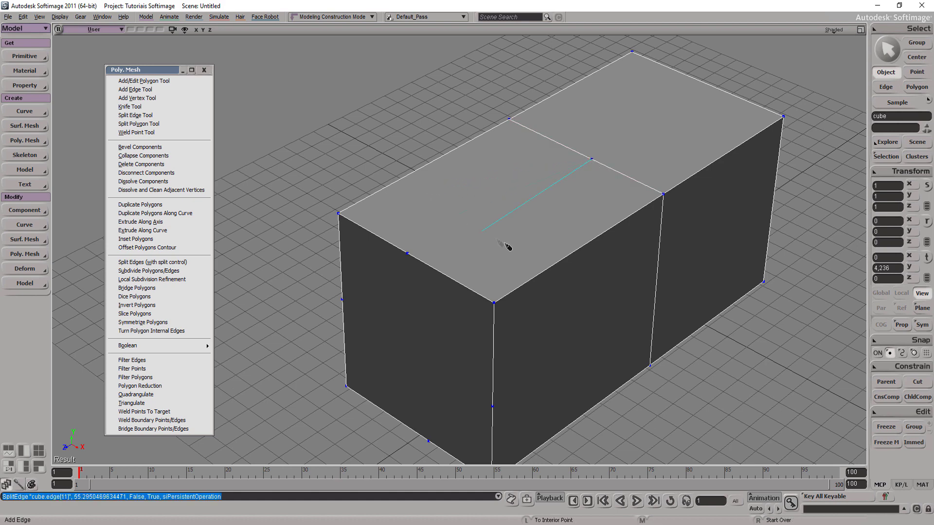
click(406, 184)
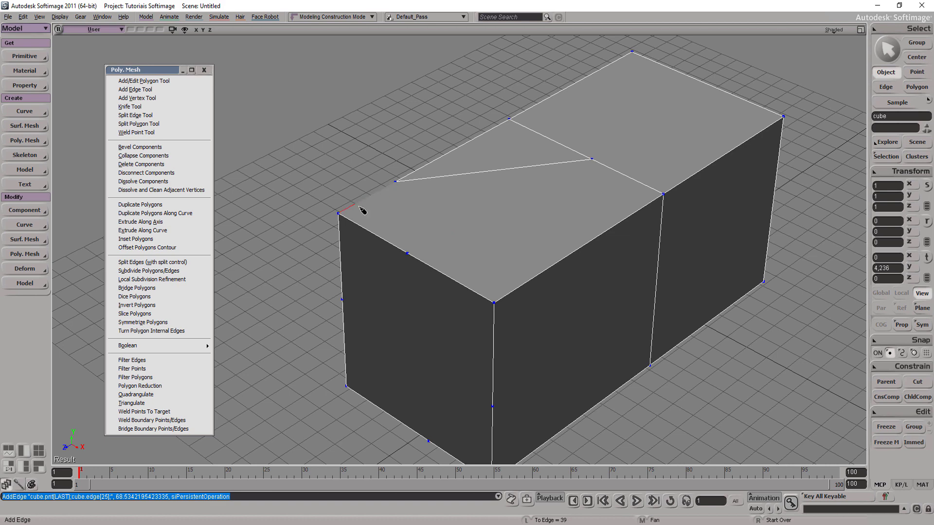
click(409, 253)
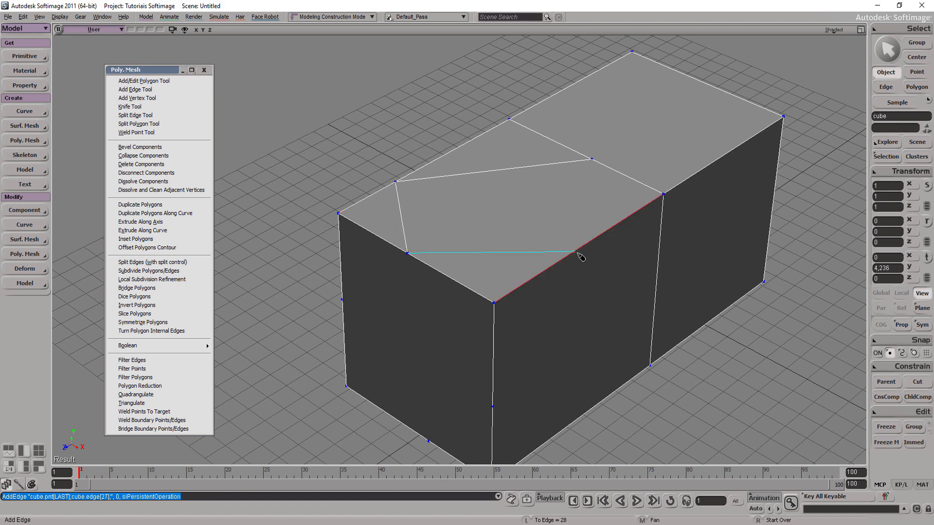
click(574, 252)
click(593, 159)
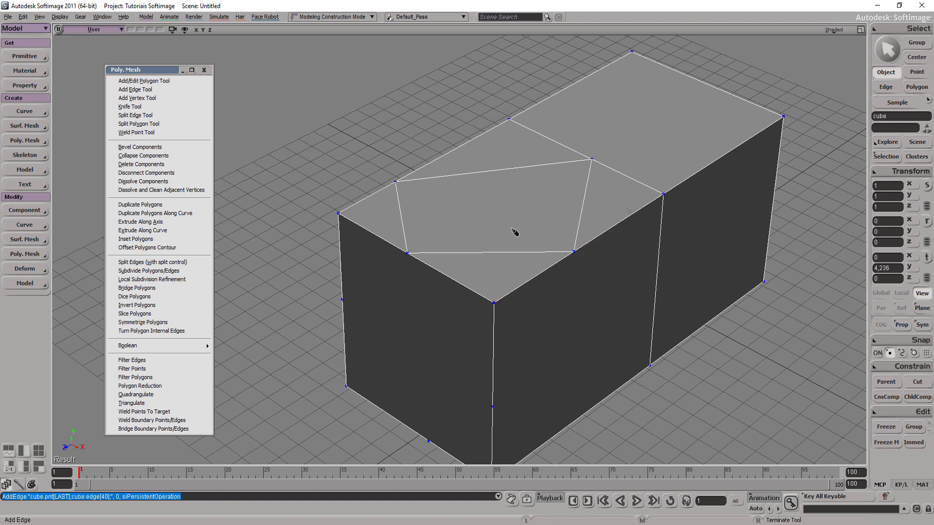
click(651, 109)
click(695, 115)
click(749, 116)
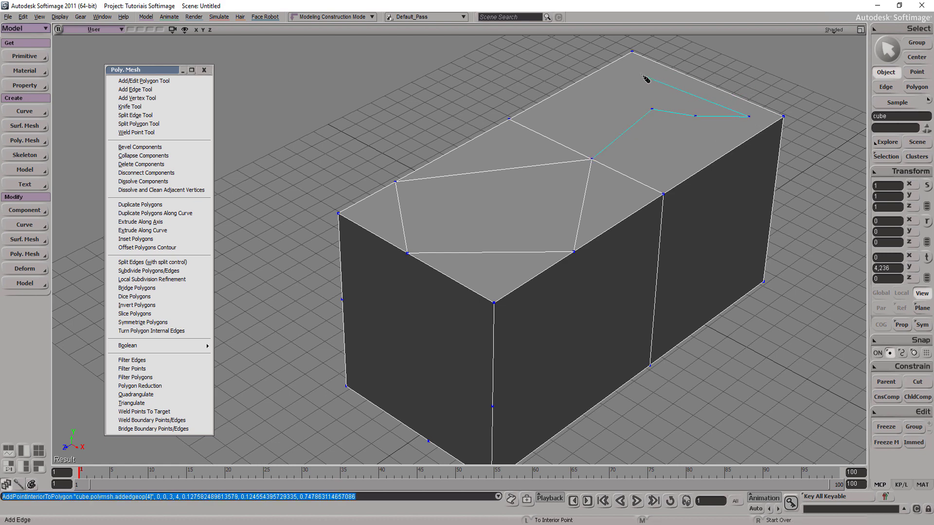
click(574, 85)
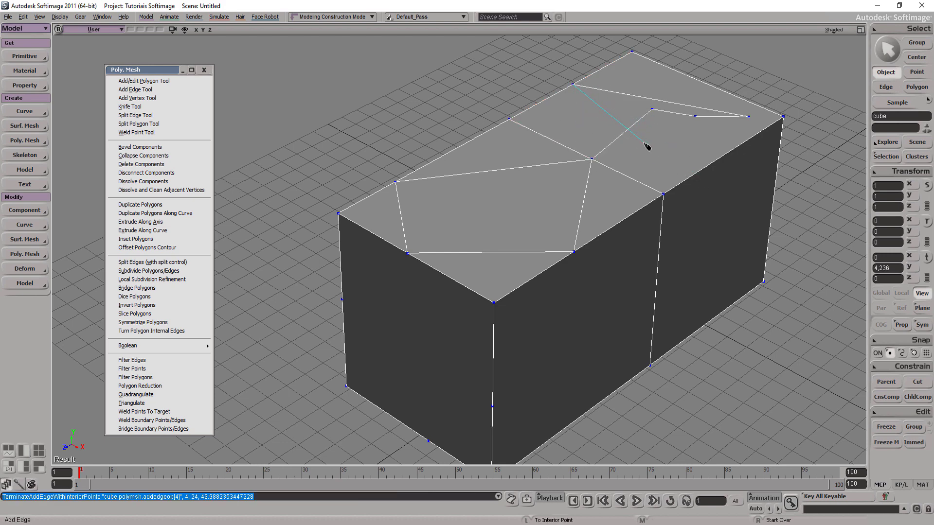
click(695, 173)
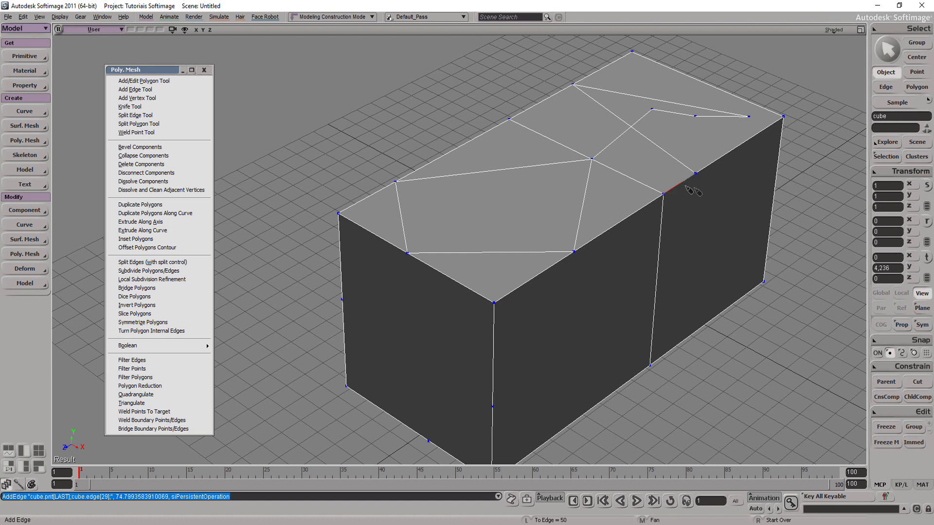
right_click(726, 224)
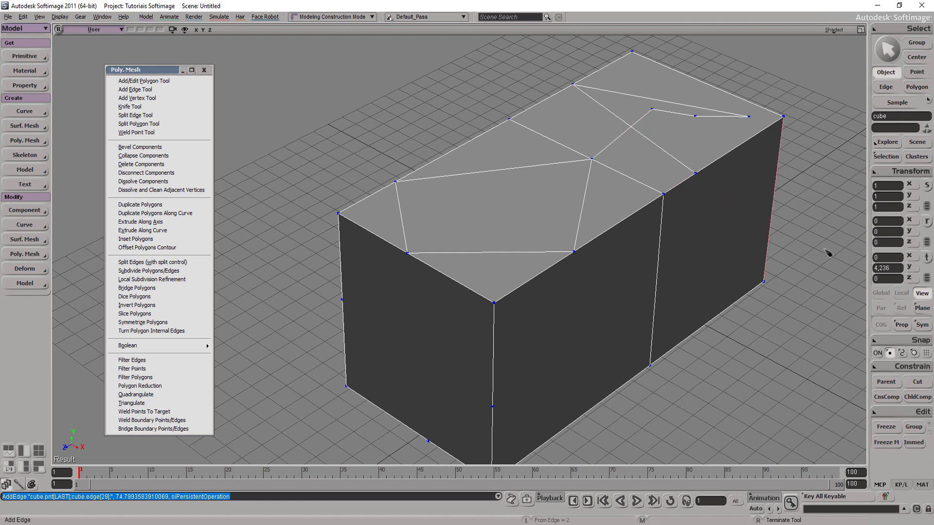
Step: Discard the extra edge to the interior vertex and close the Scene Layer Manager
click(696, 174)
click(695, 117)
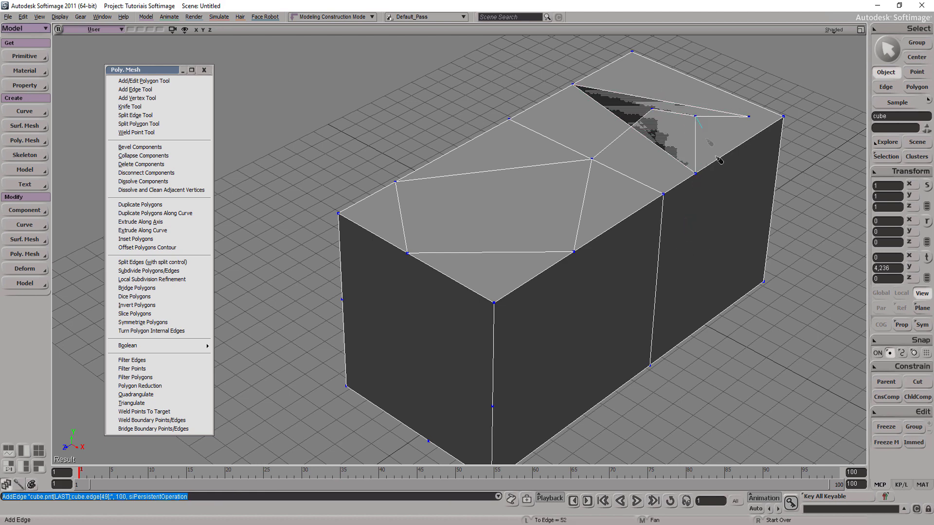
key(ctrl+z)
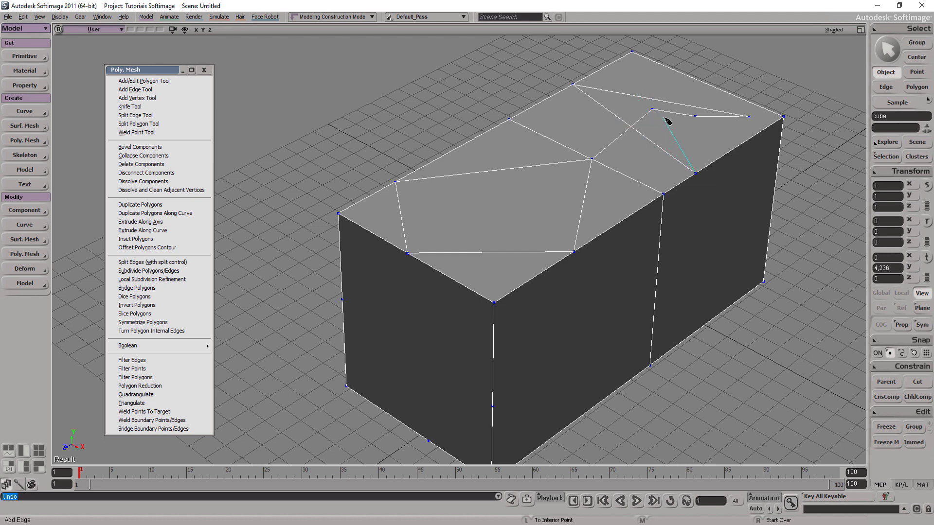
click(697, 116)
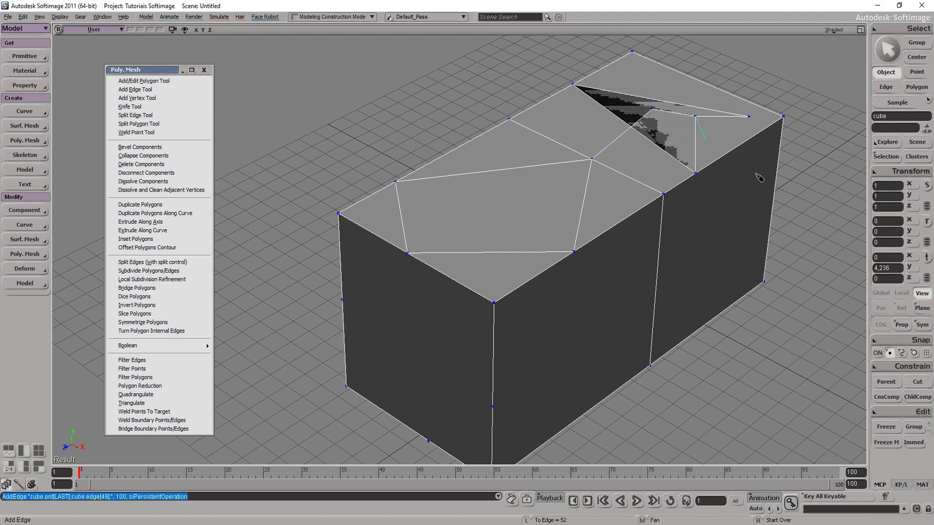
key(ctrl+z)
key(ctrl+z)
key(ctrl+z)
key(ctrl+z)
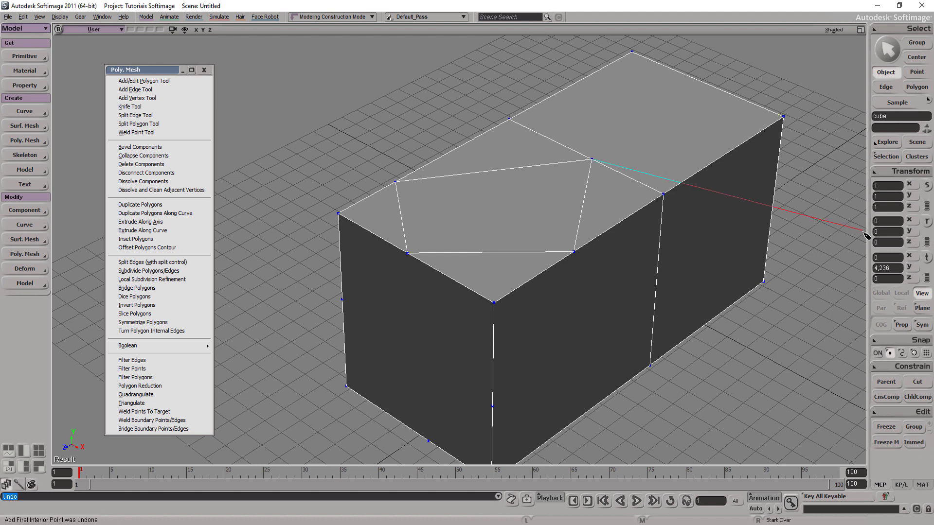
key(6)
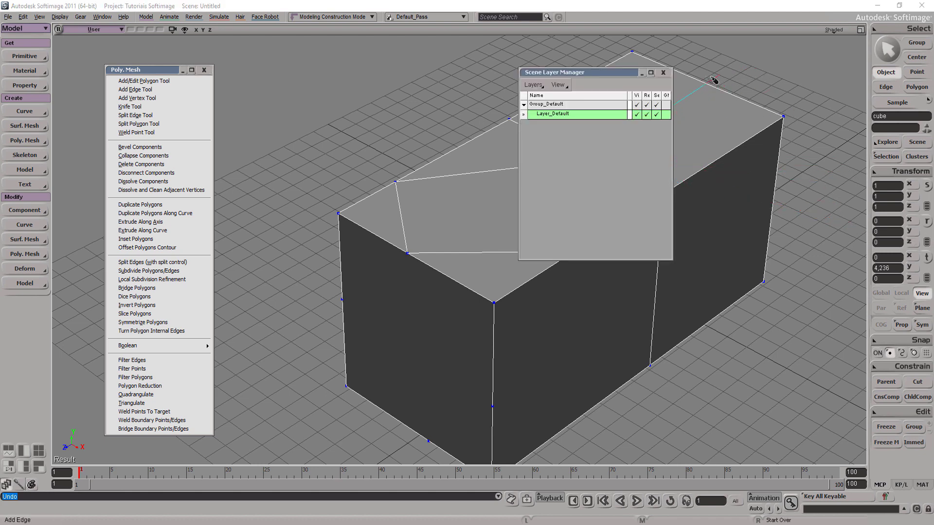
click(663, 72)
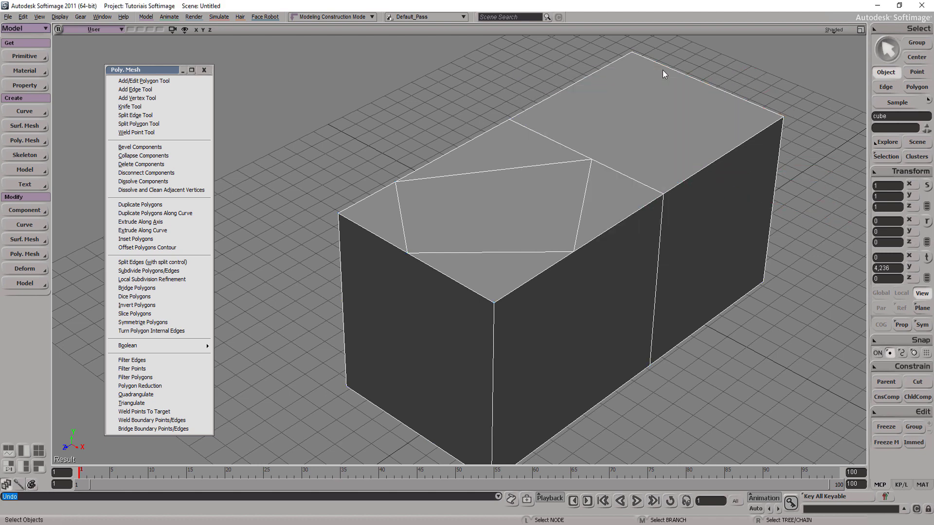
Step: Undo the inset edges and select the back, middle and front top edges
key(ctrl+z)
key(ctrl+z)
key(ctrl+z)
key(ctrl+z)
key(e)
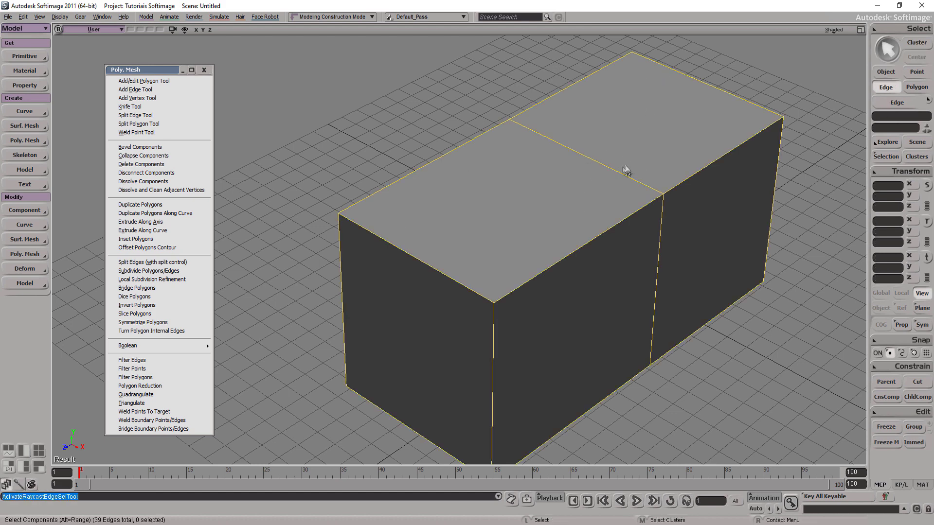
click(586, 179)
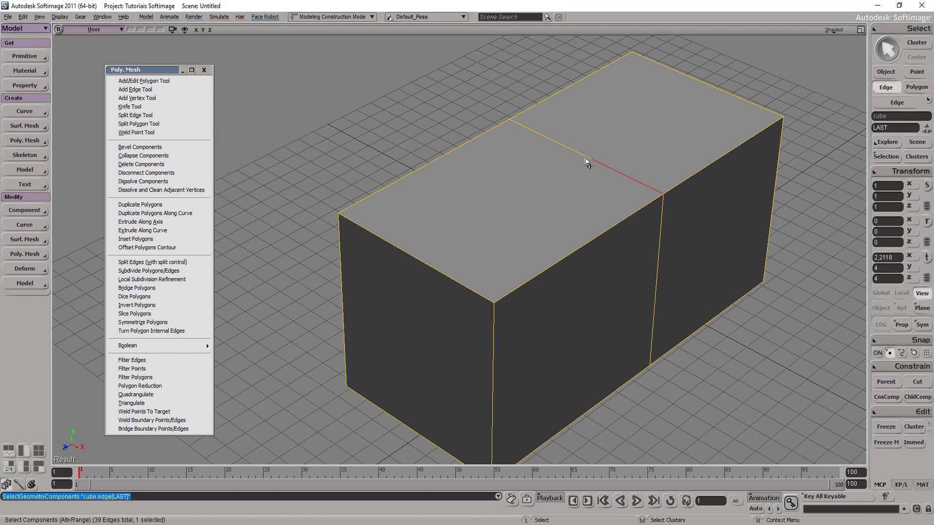
key(t)
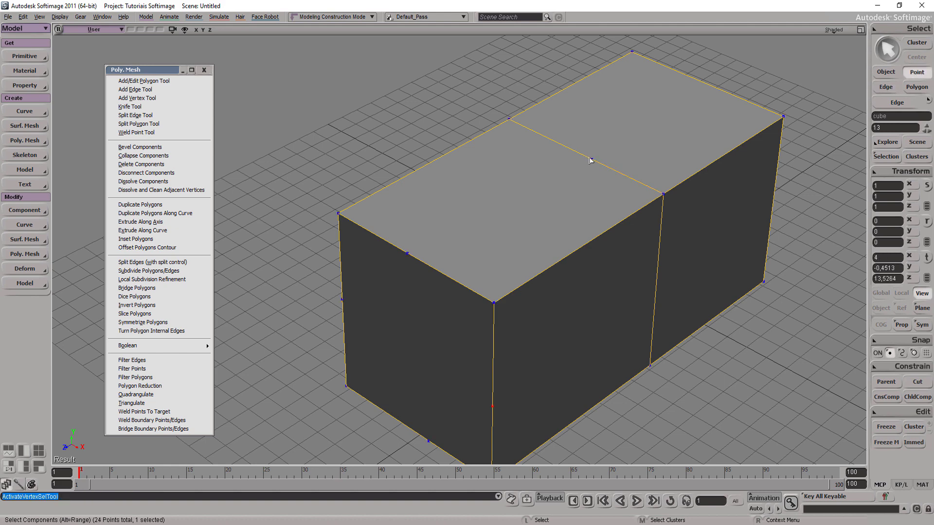
click(592, 161)
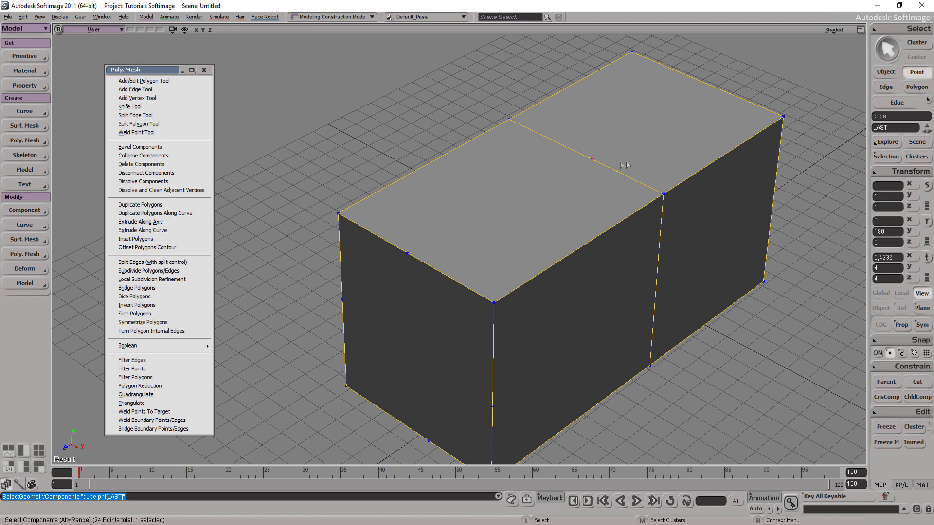
key(e)
click(695, 109)
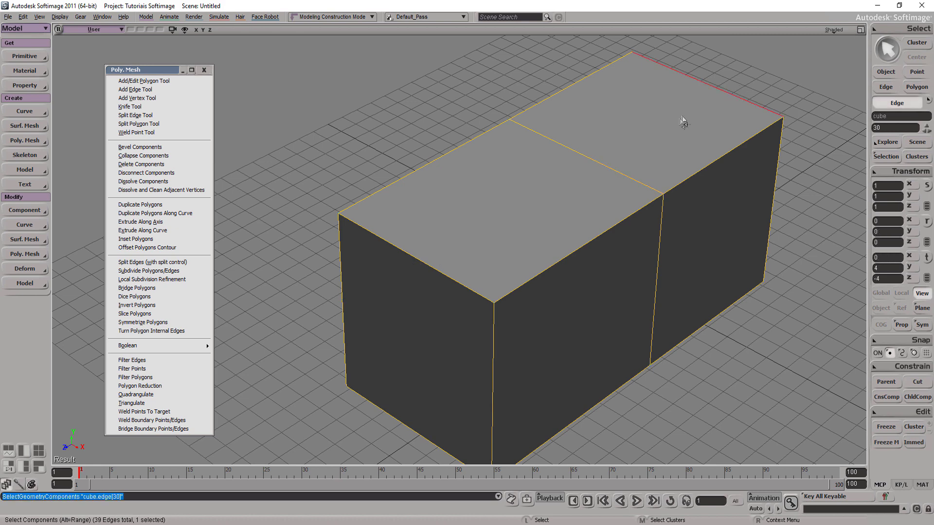
shift+click(636, 176)
shift+click(421, 307)
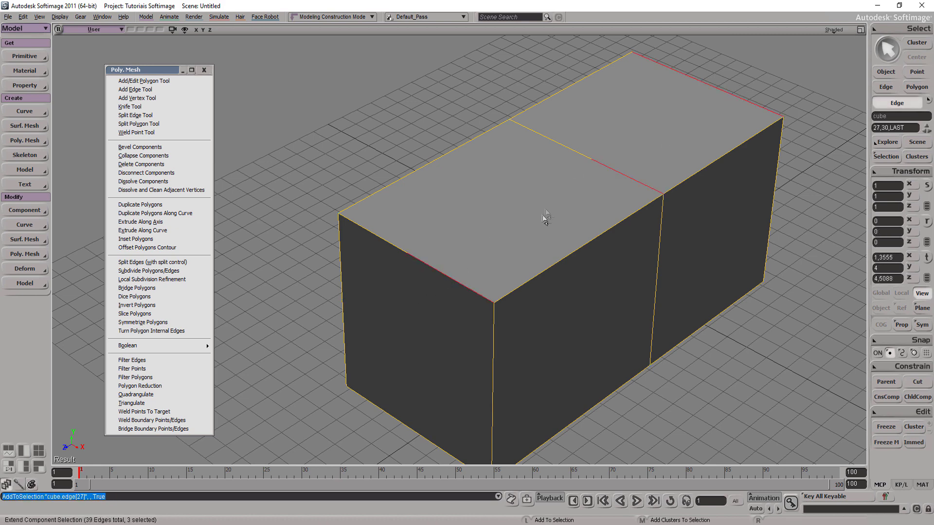
Step: Undo a trial duplication of the top edges, leaving just the middle top edge selected
key(s)
mouse_move(486, 250)
right_down()
mouse_move(467, 236)
mouse_move(472, 190)
mouse_move(458, 235)
mouse_move(496, 239)
right_up()
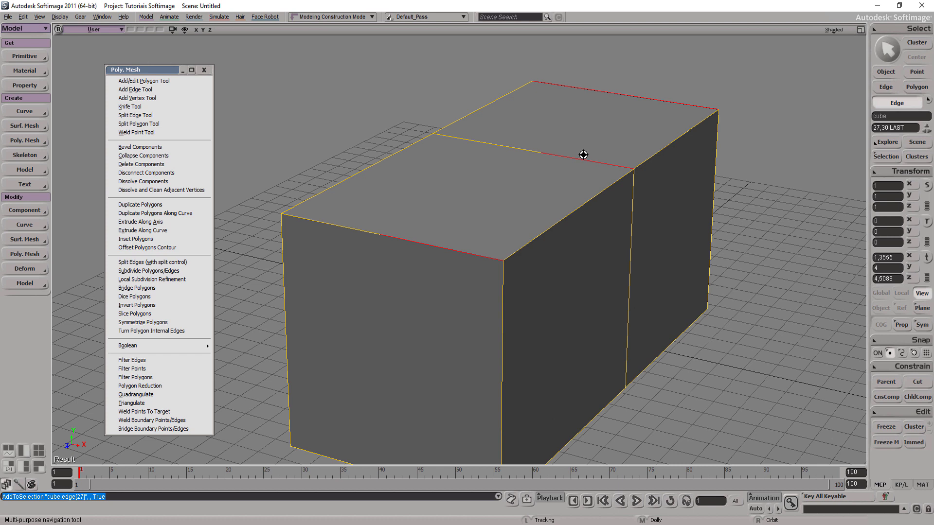
key(ctrl)
key(ctrl+d)
key(ctrl+z)
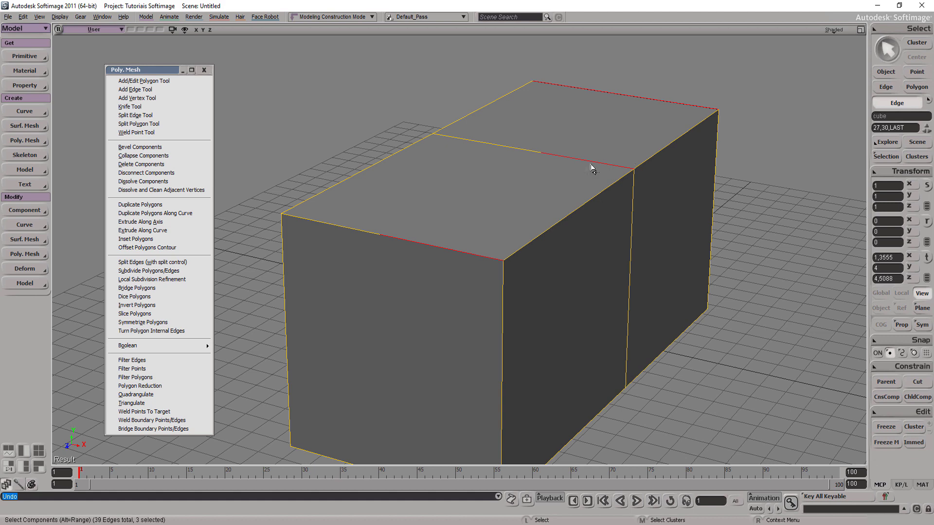
click(588, 164)
right_click(588, 166)
key(Escape)
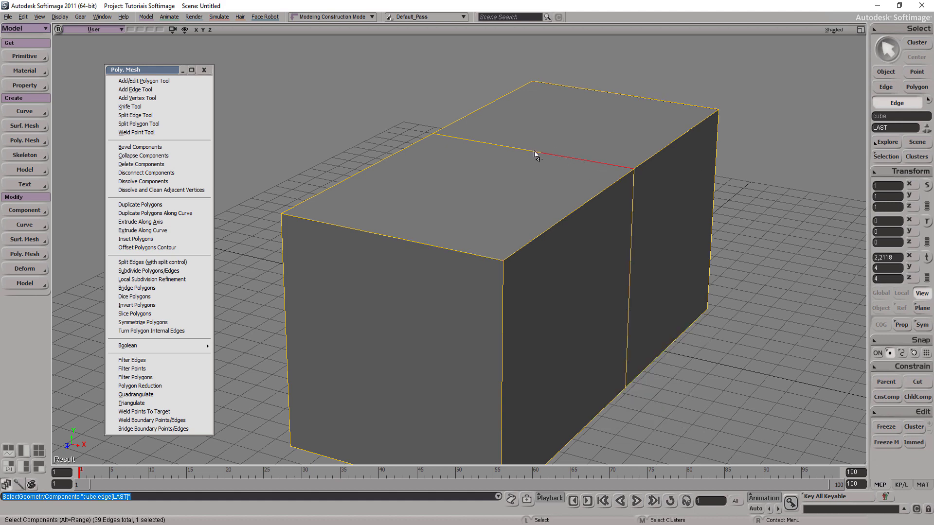
Step: Collapse the stray point on the middle top edge, then reselect that edge
key(t)
click(541, 153)
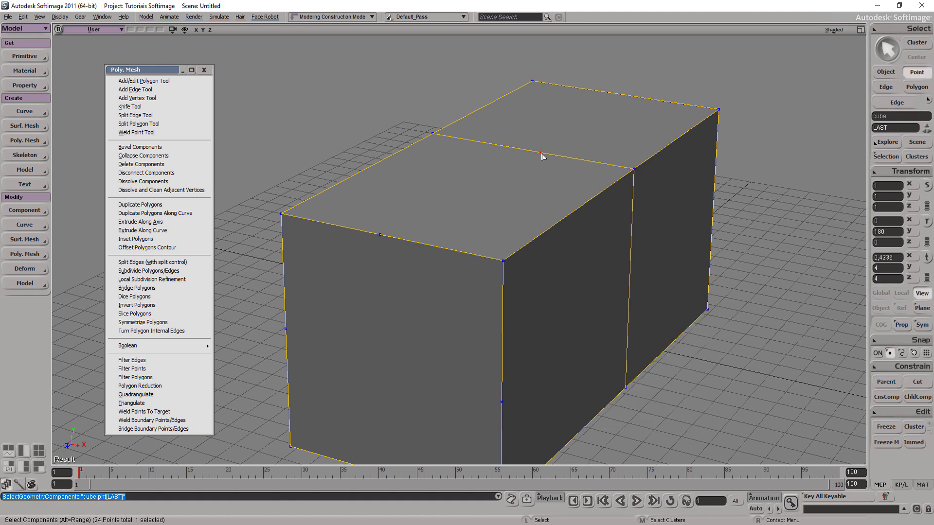
key(Delete)
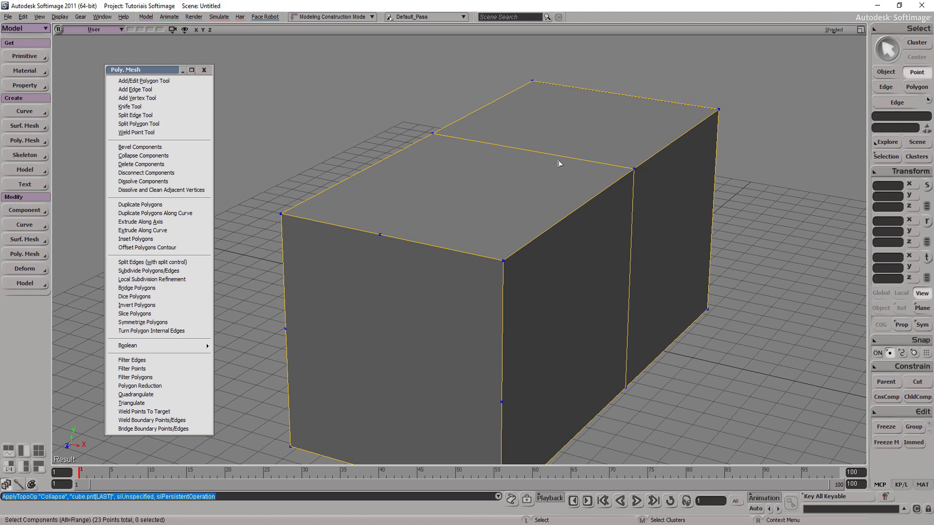
key(e)
click(559, 163)
Step: Add the back and front top edges and split them with a cross edge
shift+click(604, 100)
shift+click(425, 257)
key(ctrl+d)
key(s)
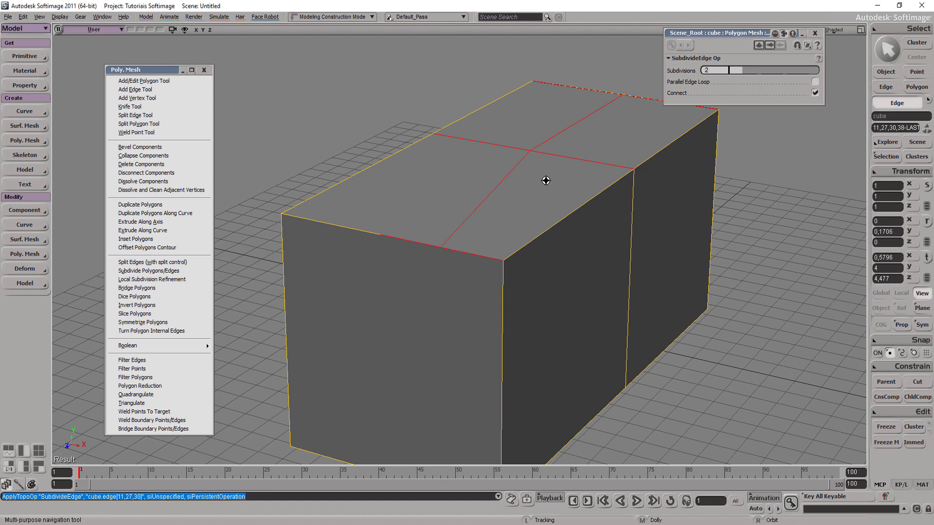
key(space)
mouse_move(546, 180)
right_down()
mouse_move(529, 192)
mouse_move(495, 152)
right_up()
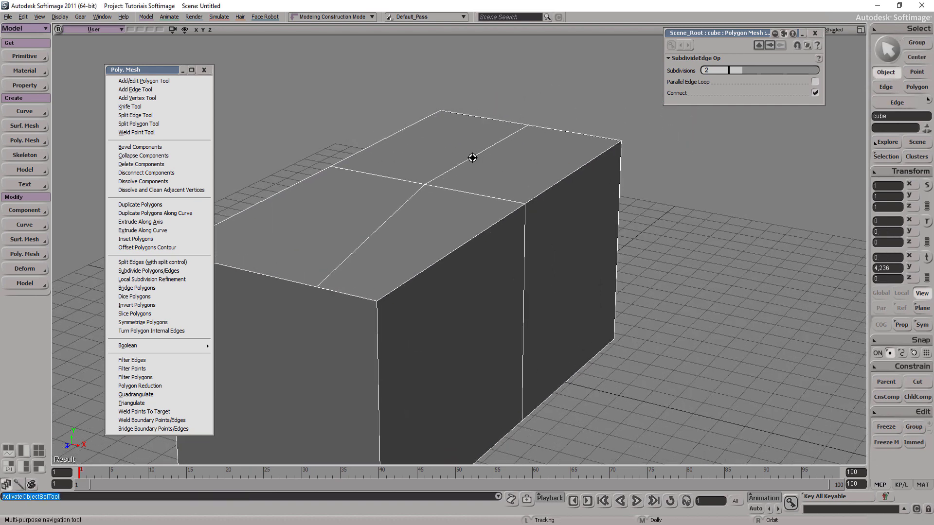
Step: Add a horizontal edge loop across the front face, just below its top
key(e)
click(496, 197)
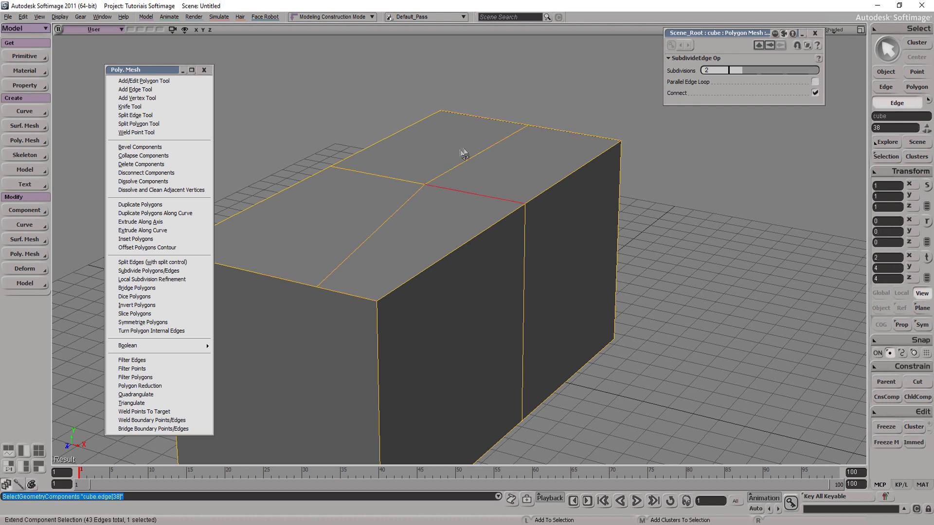
click(455, 249)
key(s)
right_drag(467, 286, 508, 238)
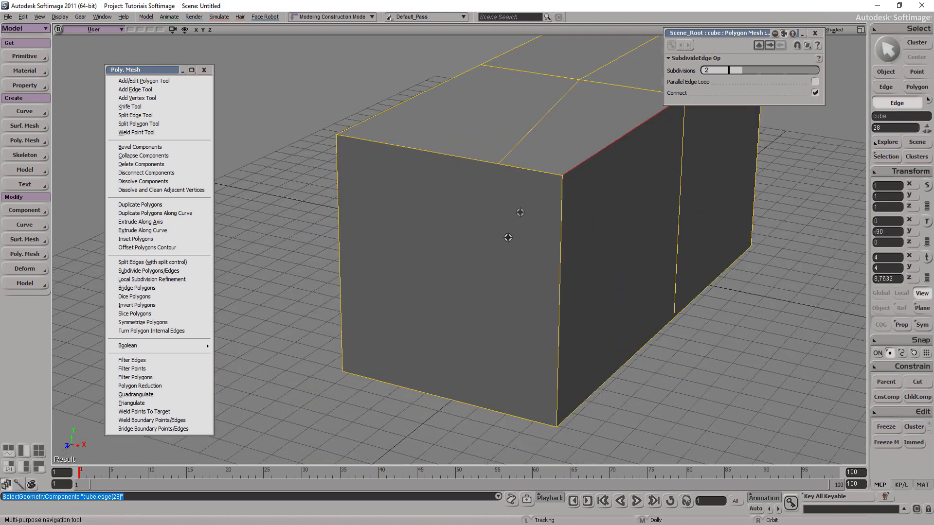
click(357, 203)
shift+click(562, 258)
key(period)
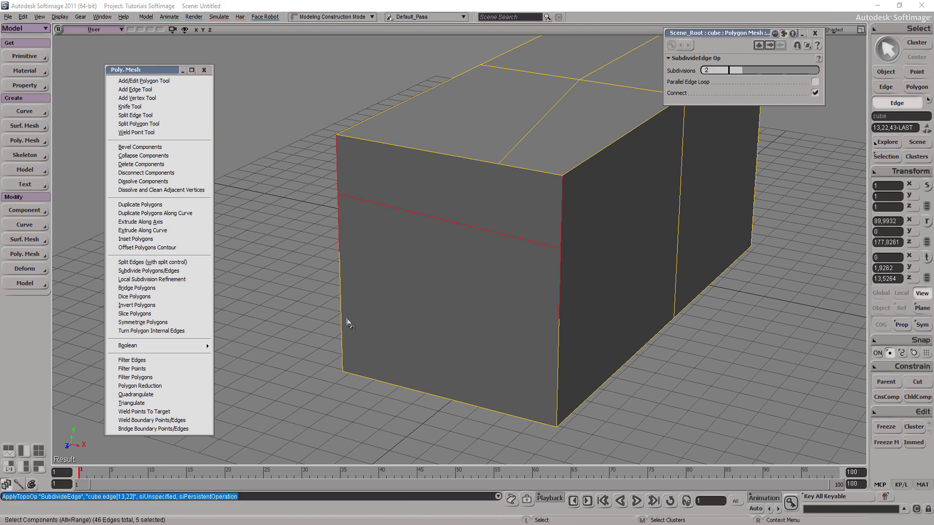
Step: Undo the trial subdivision of the side-face vertical edges and close its settings
click(335, 317)
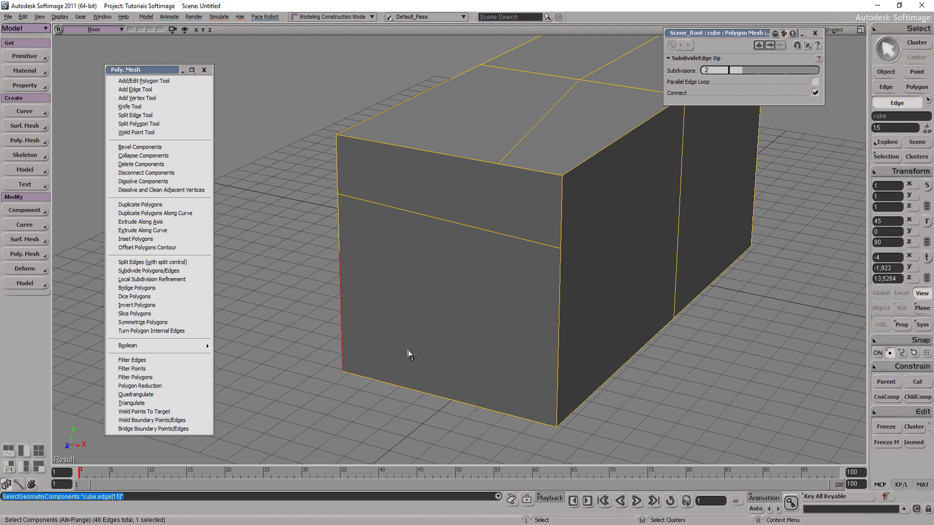
click(579, 322)
click(629, 285)
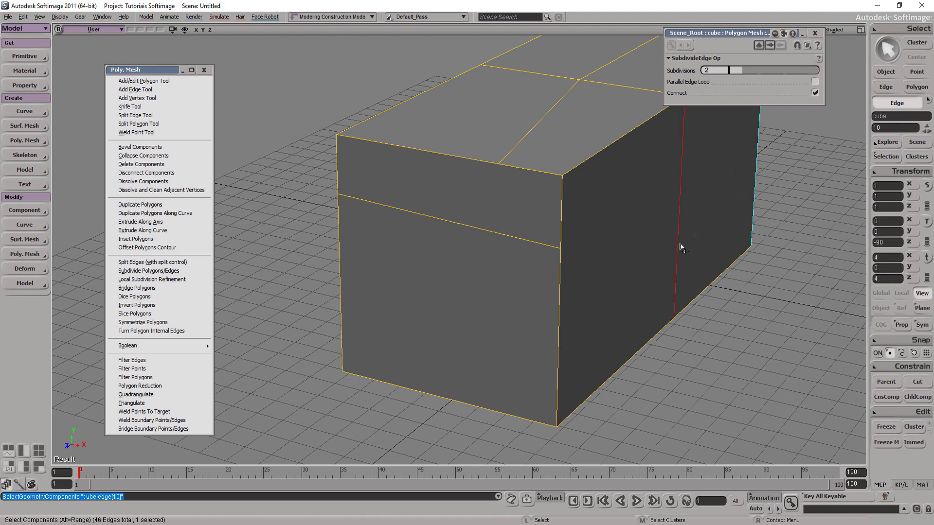
alt+click(554, 387)
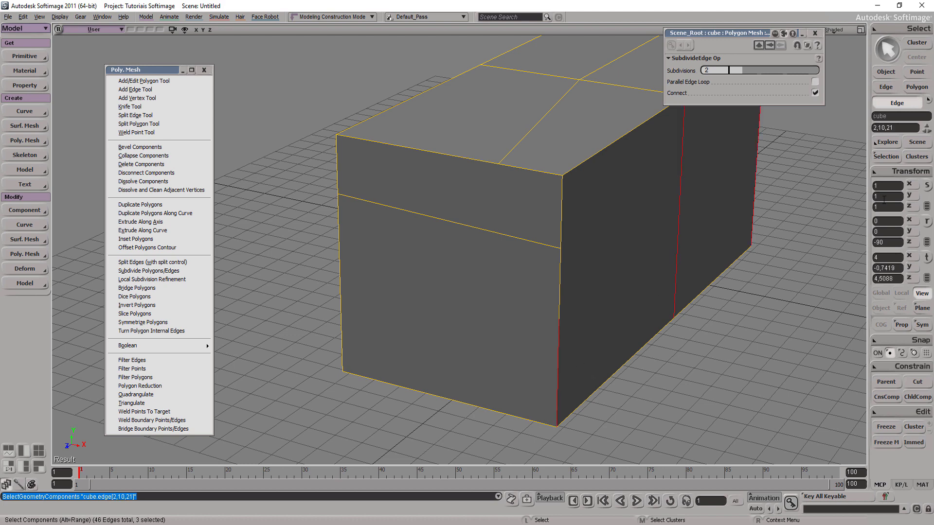
click(756, 193)
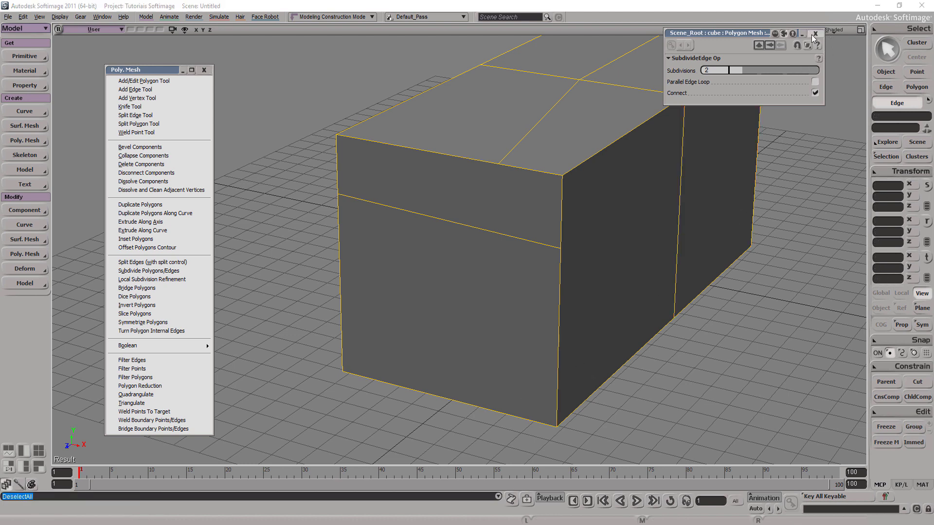
key(ctrl+z)
key(period)
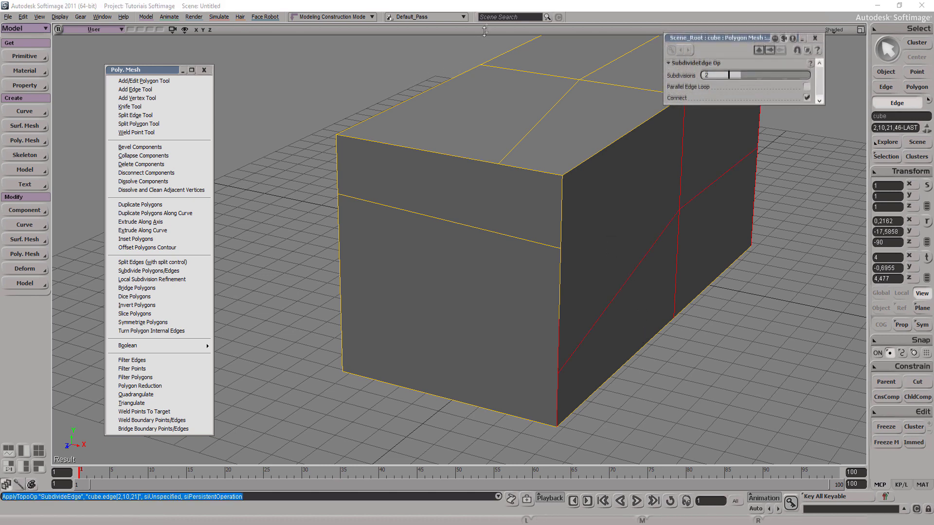
mouse_move(711, 44)
mouse_down()
mouse_move(365, 84)
mouse_move(299, 82)
mouse_up()
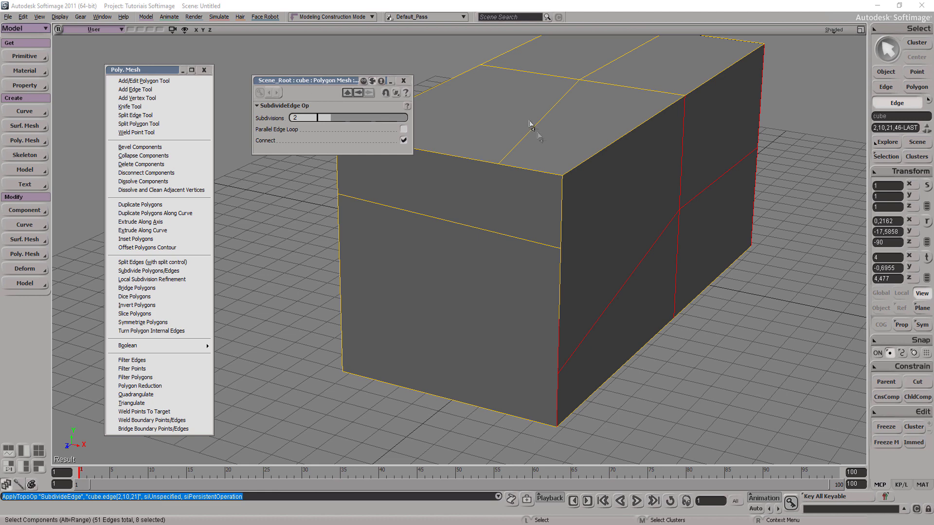
key(ctrl+z)
click(403, 81)
Step: Select the right and left vertical edges of the front face's lower section
click(428, 199)
shift+click(427, 150)
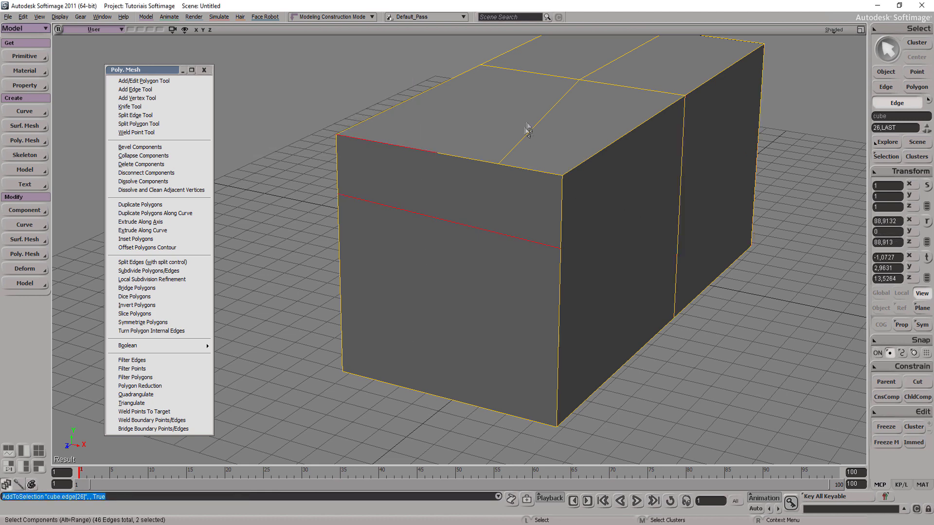
click(559, 311)
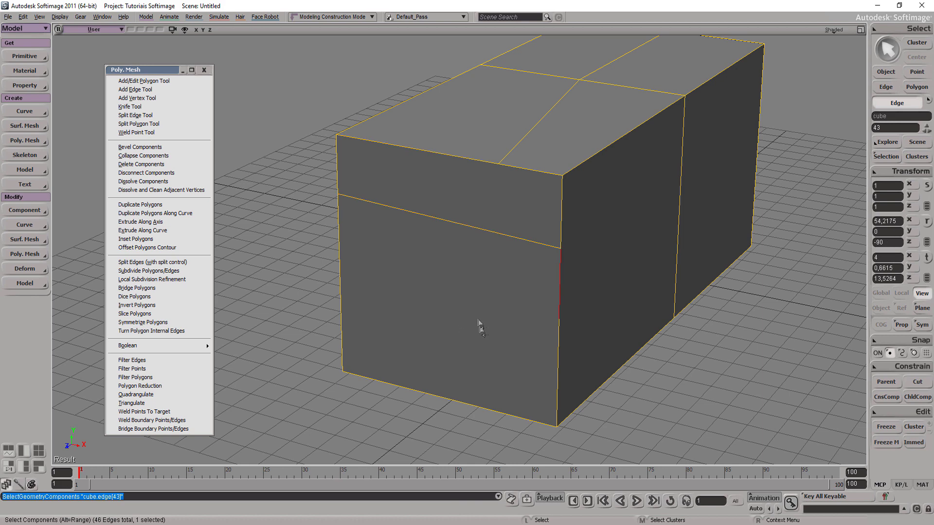
shift+click(342, 277)
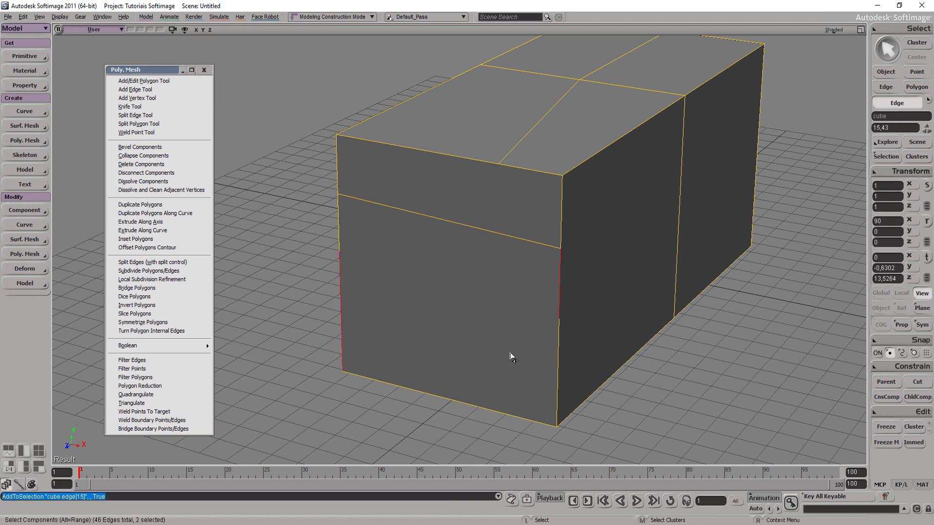
Step: Connect the two lower front vertical edges with 20 subdivisions and close the SubdivideEdge panel
key(ctrl+d)
drag(314, 81, 265, 73)
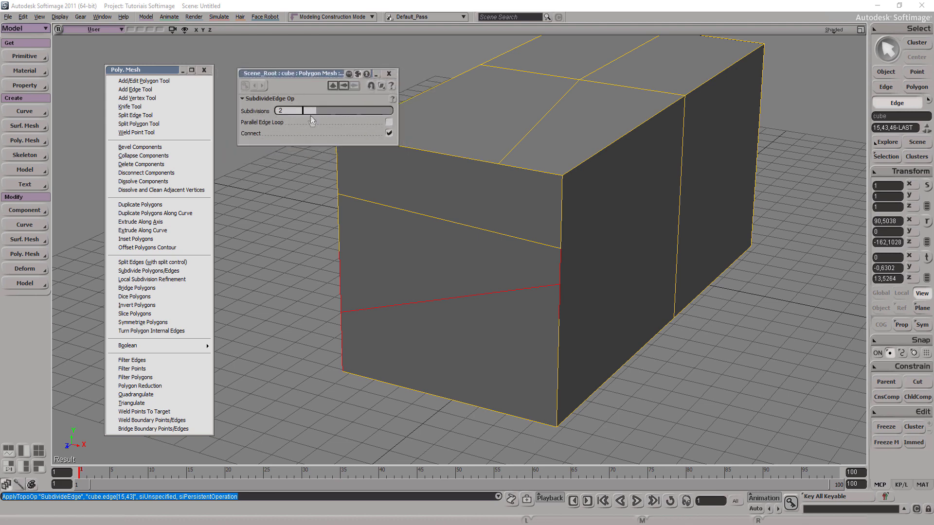
drag(324, 112, 361, 114)
mouse_move(373, 115)
mouse_down()
mouse_move(315, 115)
mouse_move(384, 114)
mouse_move(311, 114)
mouse_move(362, 113)
mouse_up()
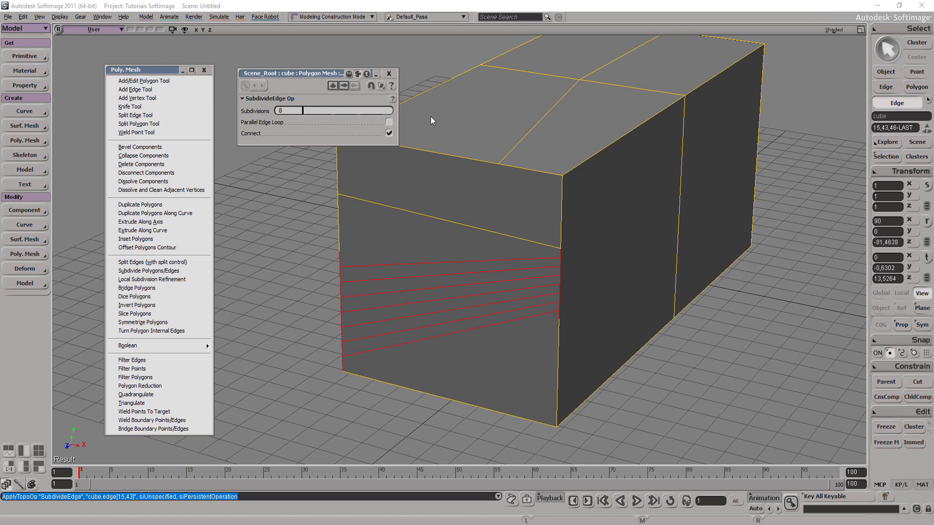
drag(384, 110, 261, 127)
mouse_move(340, 111)
mouse_down()
mouse_move(418, 111)
mouse_move(316, 112)
mouse_move(438, 112)
mouse_up()
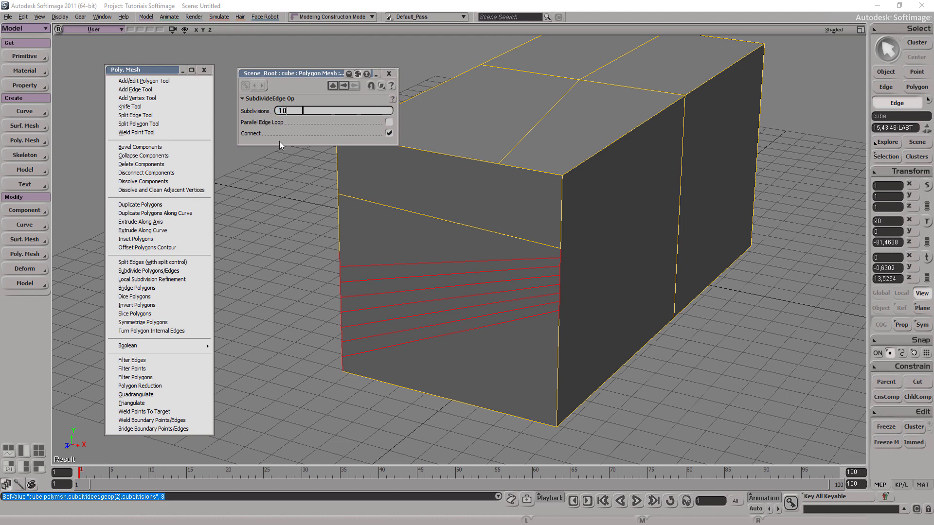
key(Return)
drag(393, 113, 324, 108)
drag(317, 108, 374, 109)
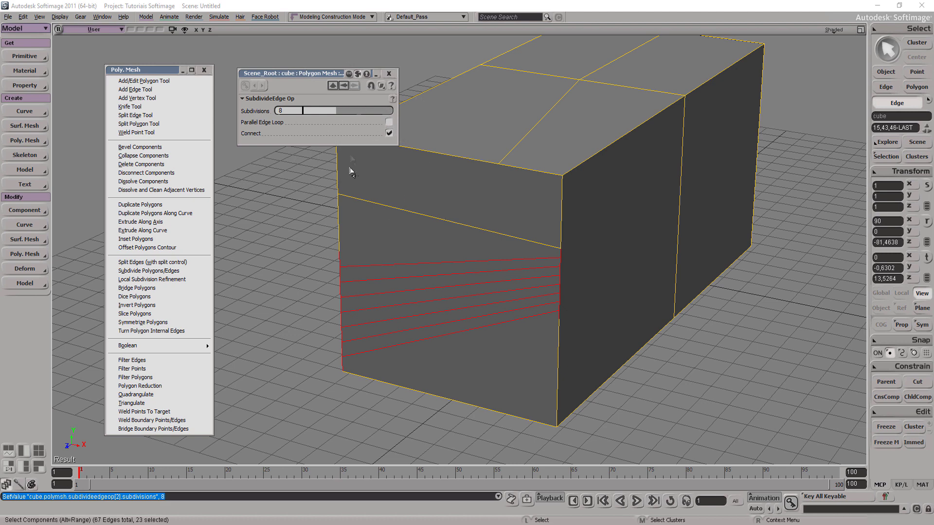
drag(335, 109, 388, 117)
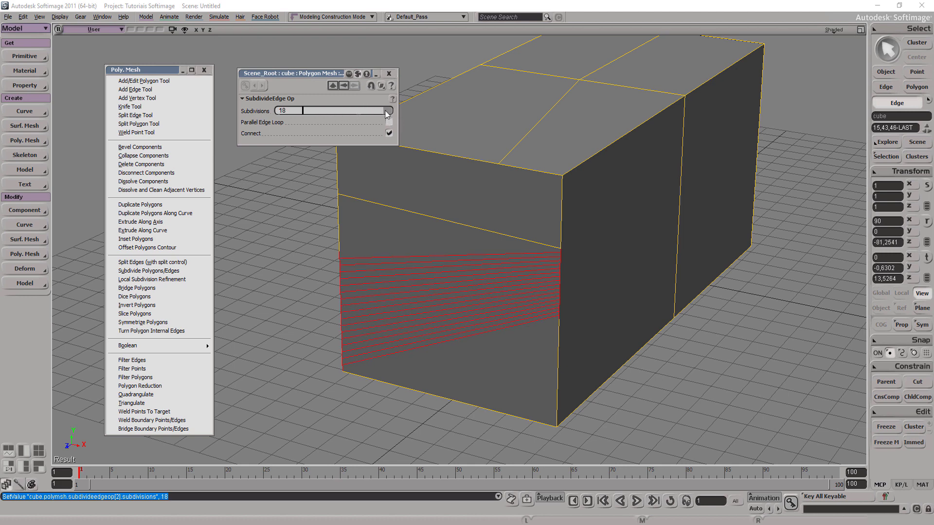
click(388, 74)
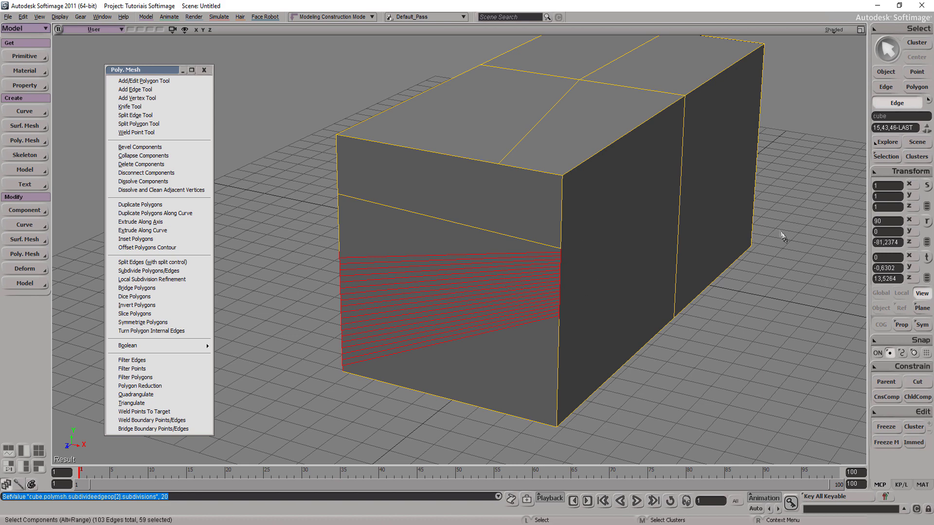
key(space)
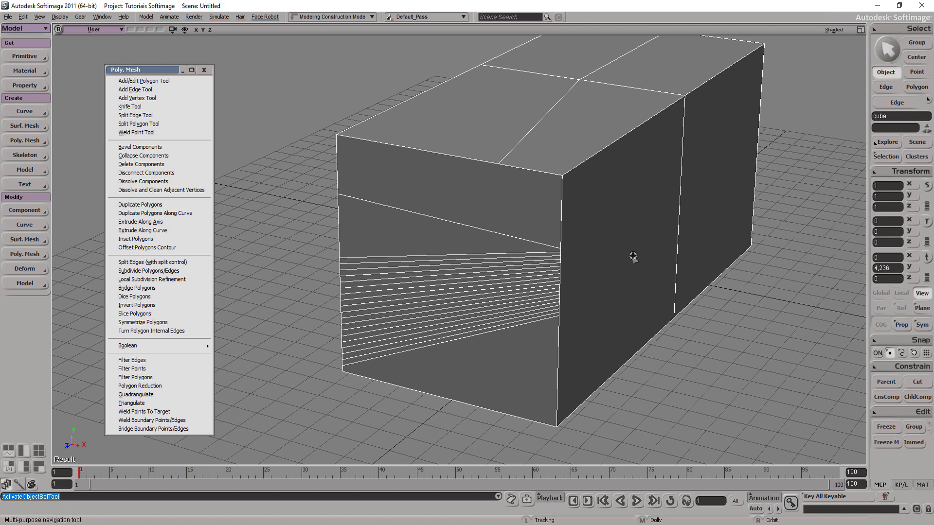
Step: Delete the SubdivideEdge through Extrude ops from the cube's stack, then reframe the cube
key(f)
click(886, 157)
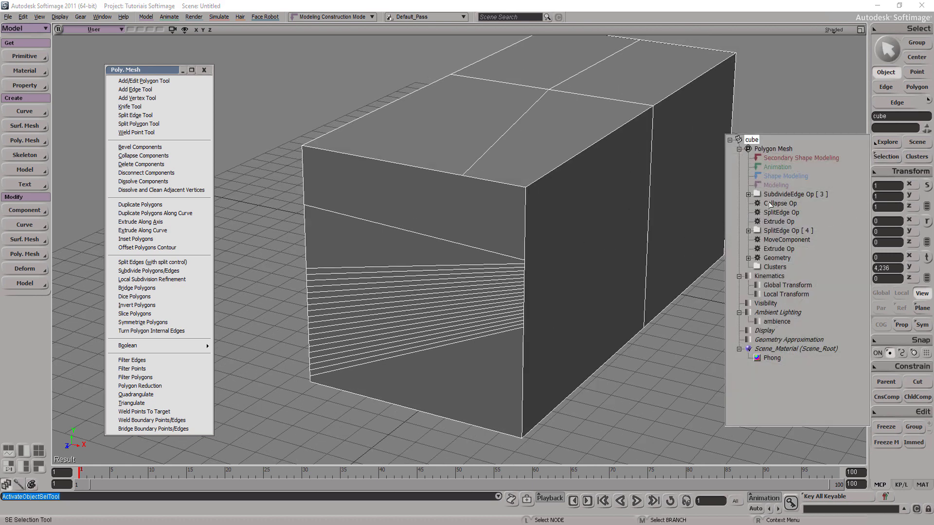
click(782, 195)
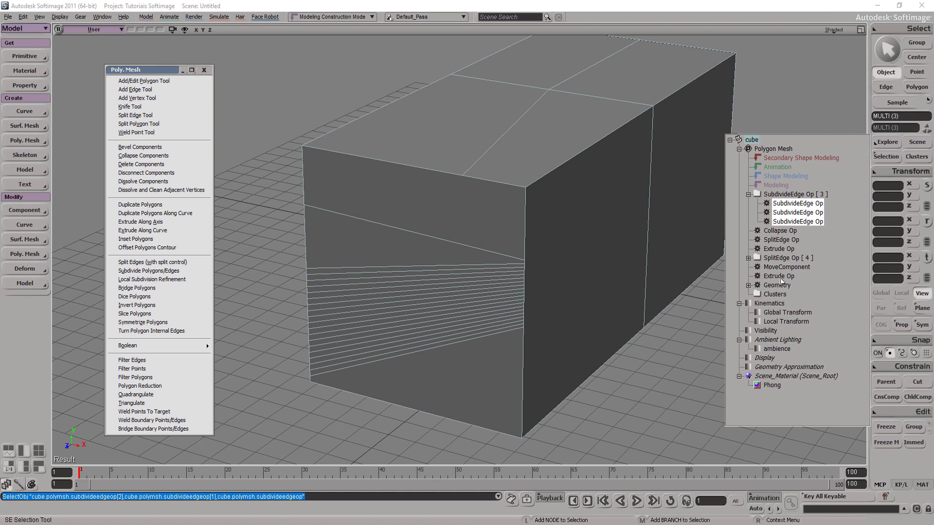
shift+click(780, 276)
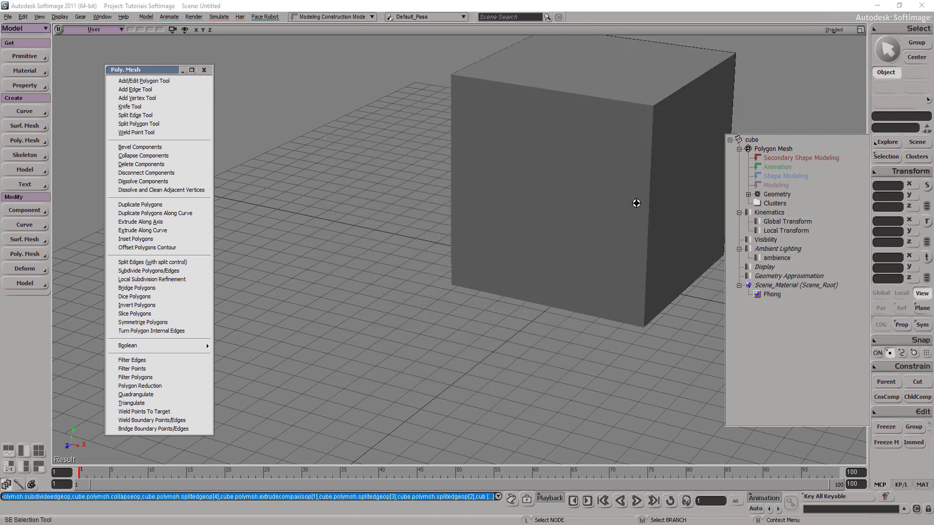
key(space)
click(626, 208)
key(s)
mouse_move(598, 177)
middle_down()
mouse_move(548, 257)
mouse_move(541, 250)
middle_up()
mouse_move(542, 250)
right_down()
mouse_move(514, 233)
mouse_move(503, 245)
right_up()
key(f)
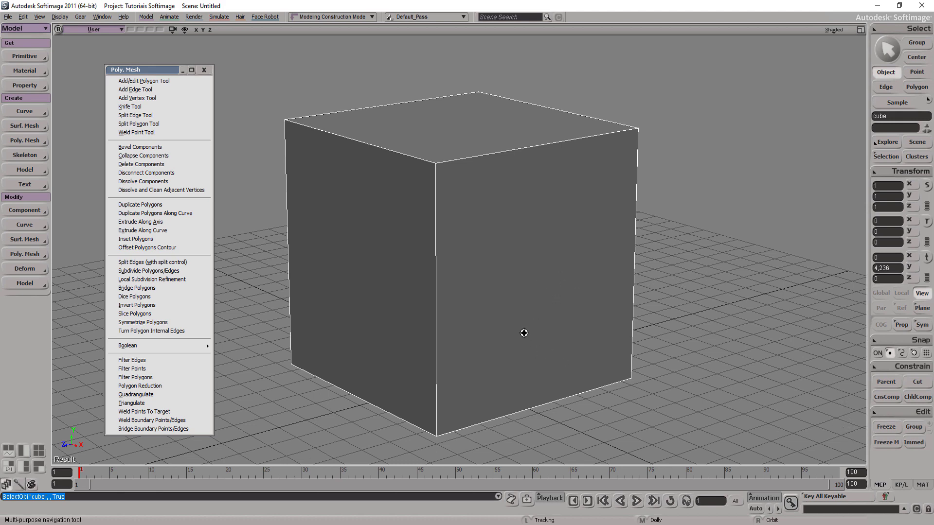
Step: Stretch the cube along Z to about 3.08
scroll(569, 256, down, 1)
scroll(438, 185, down, 3)
drag(427, 246, 470, 256)
mouse_move(470, 256)
middle_down()
mouse_move(647, 218)
mouse_move(532, 214)
mouse_move(468, 261)
middle_up()
drag(468, 260, 442, 268)
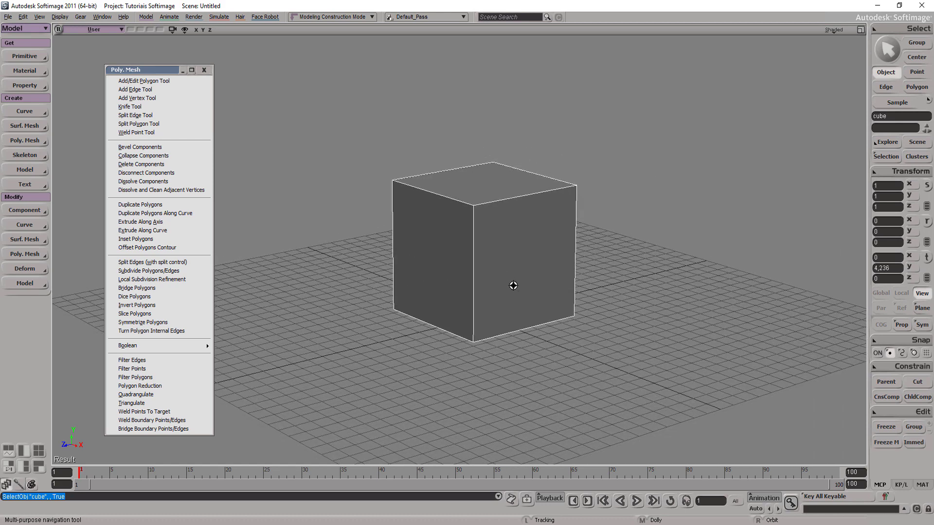
key(x)
drag(417, 263, 168, 311)
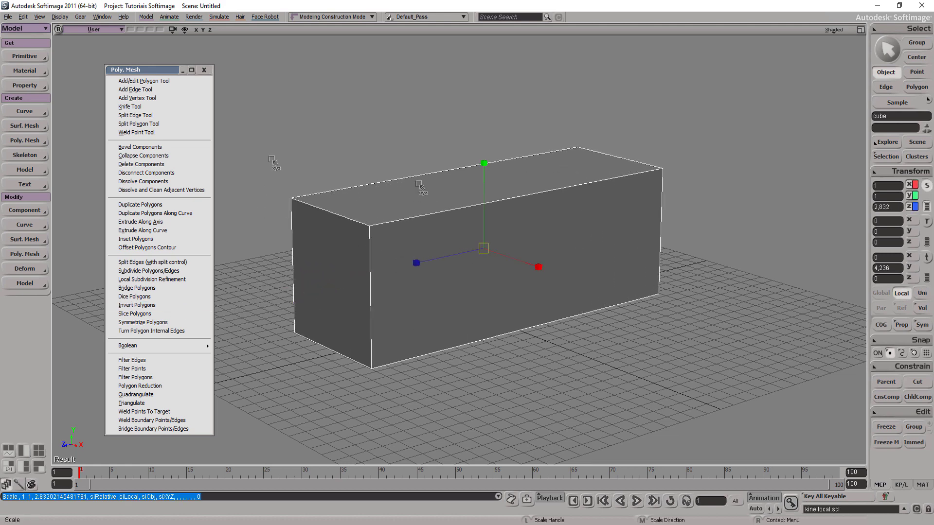
click(926, 186)
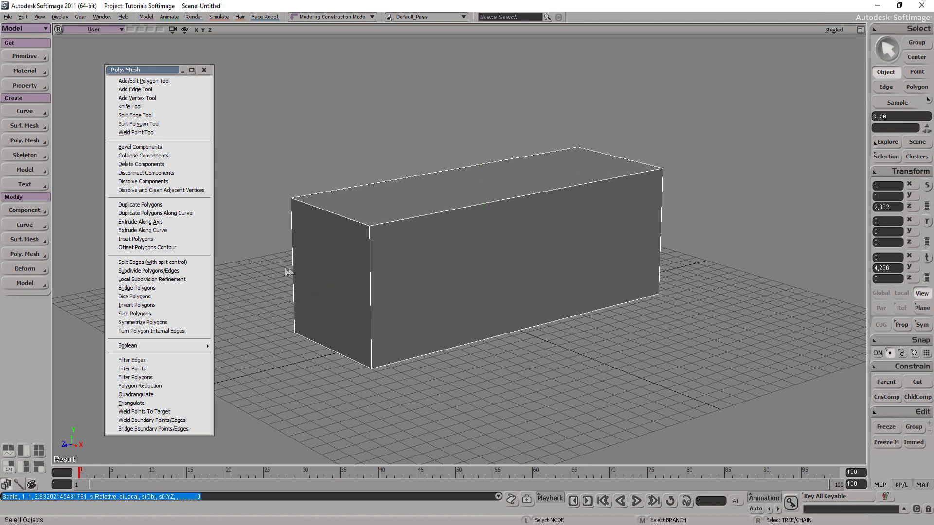
key(x)
drag(416, 262, 481, 290)
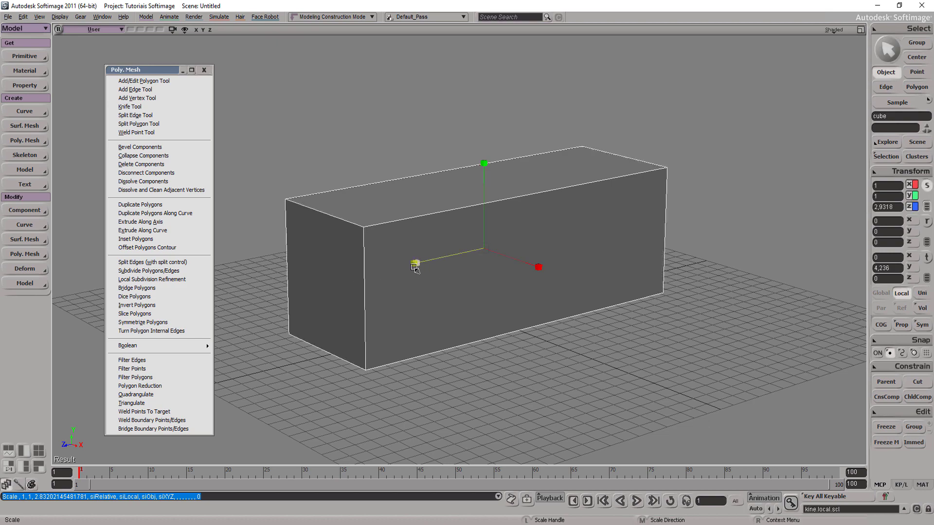
Step: Widen the box along X to about 2.05, making it wide and low
key(s)
mouse_move(469, 271)
right_down()
mouse_move(513, 302)
mouse_move(429, 264)
mouse_move(442, 257)
right_up()
drag(442, 257, 443, 262)
key(space)
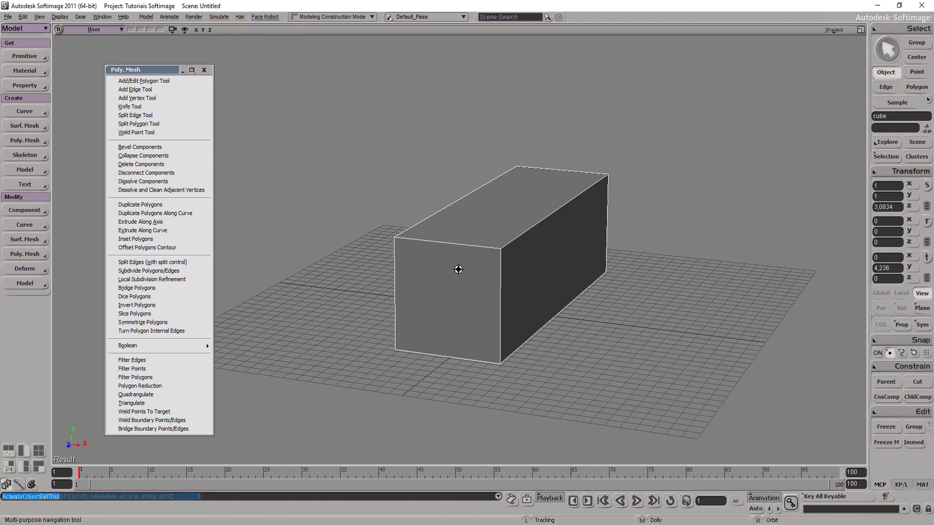
mouse_move(490, 267)
right_down()
mouse_move(487, 203)
mouse_move(500, 256)
mouse_move(515, 248)
mouse_move(496, 233)
mouse_move(510, 196)
mouse_move(495, 254)
mouse_move(446, 196)
mouse_move(435, 303)
right_up()
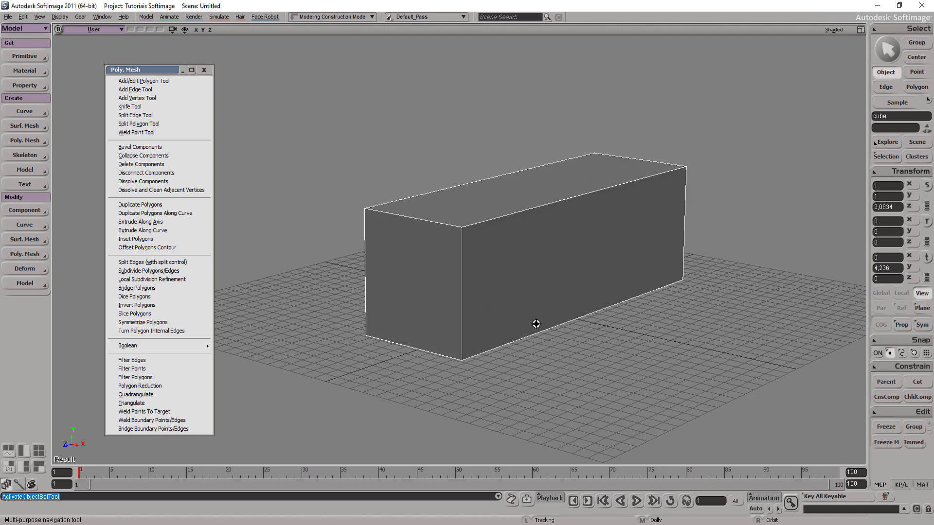
key(x)
drag(603, 260, 742, 282)
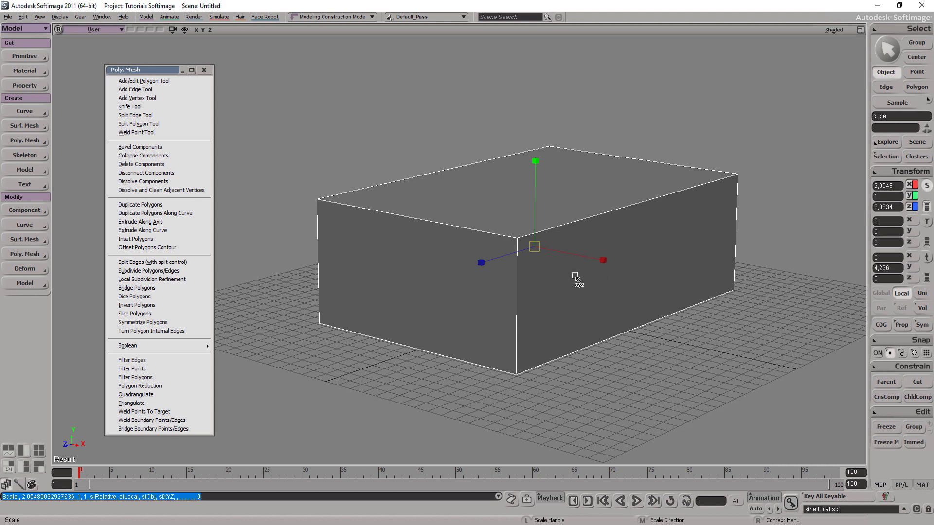
key(u)
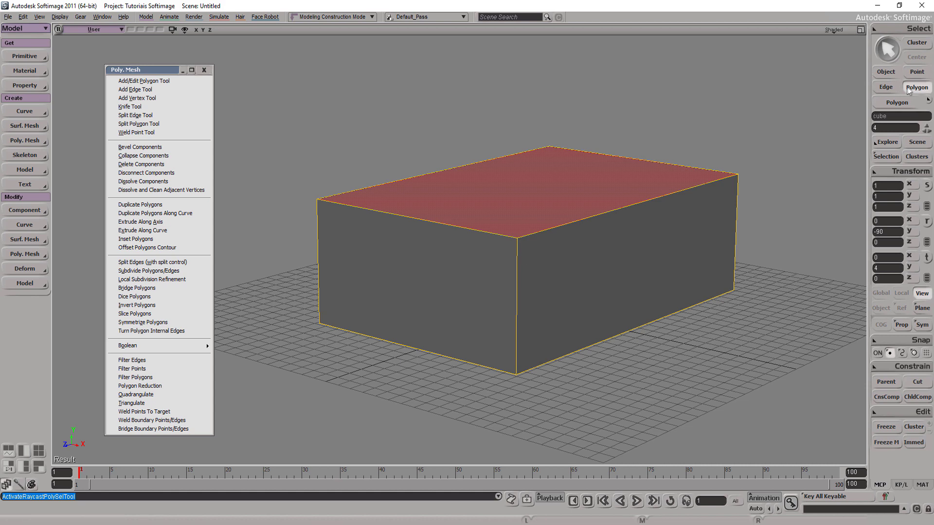
Step: Raise the box's top face along Y to about 5.16, making the house body taller
click(501, 214)
shift+click(461, 238)
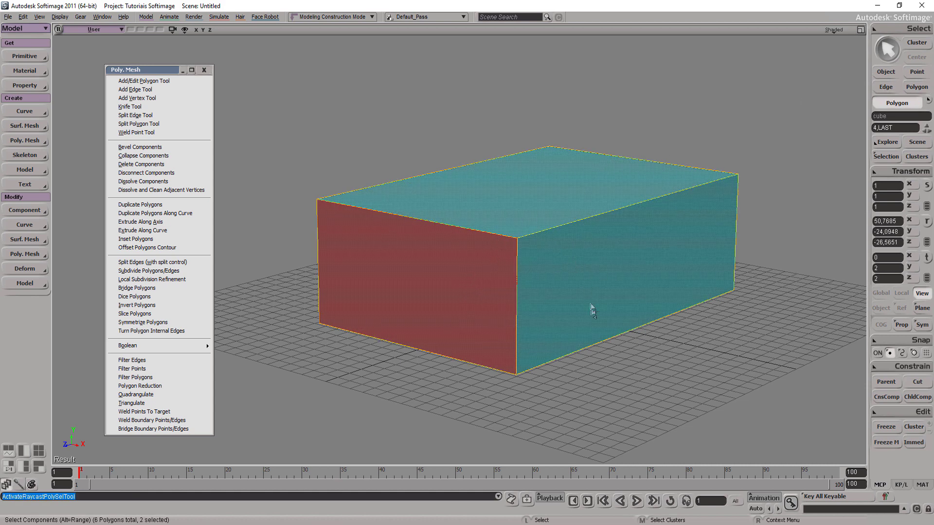
click(550, 223)
click(550, 258)
click(501, 237)
key(v)
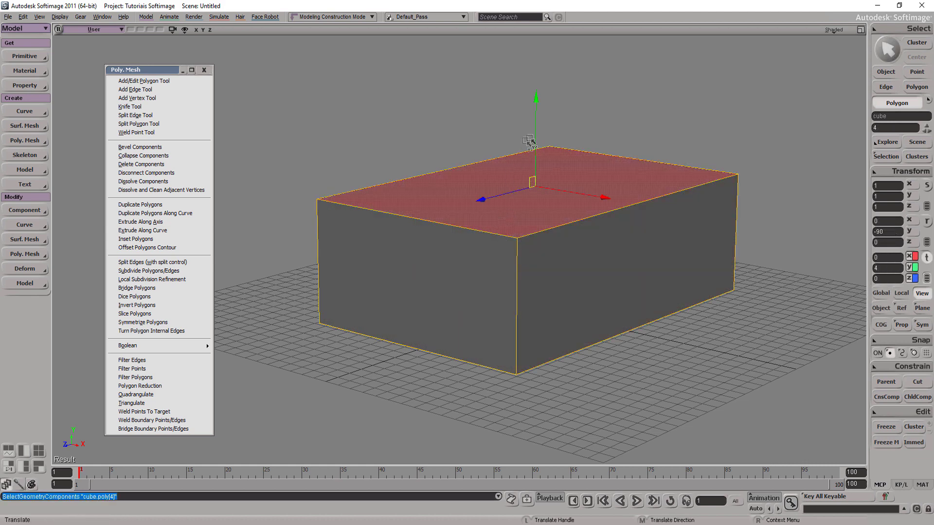
drag(536, 132, 536, 120)
key(s)
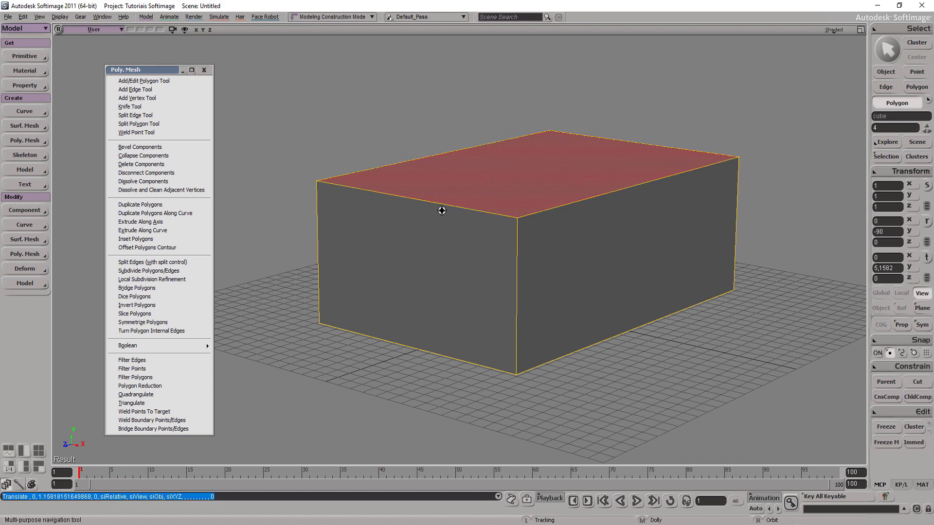
right_drag(440, 209, 461, 229)
key(e)
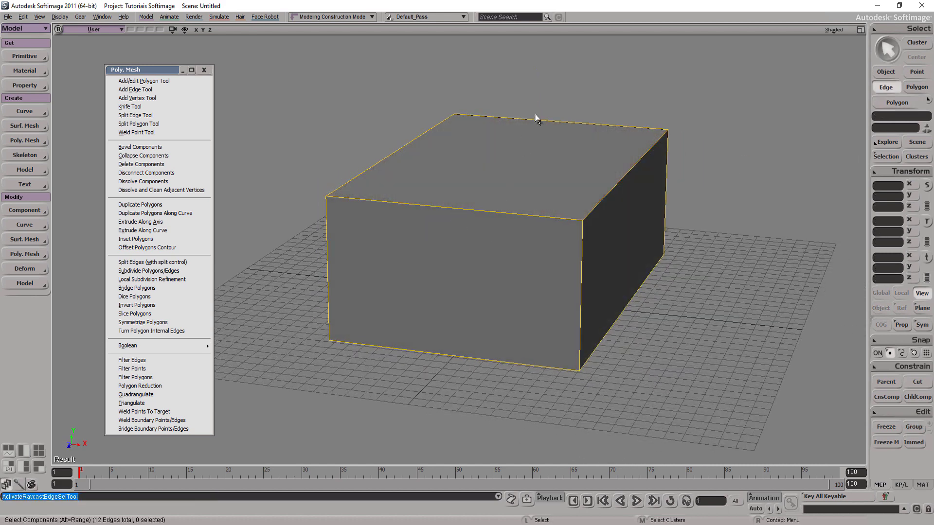
Step: Draw a trial edge across the top face with the Add Edge Tool, then undo it
key(backslash)
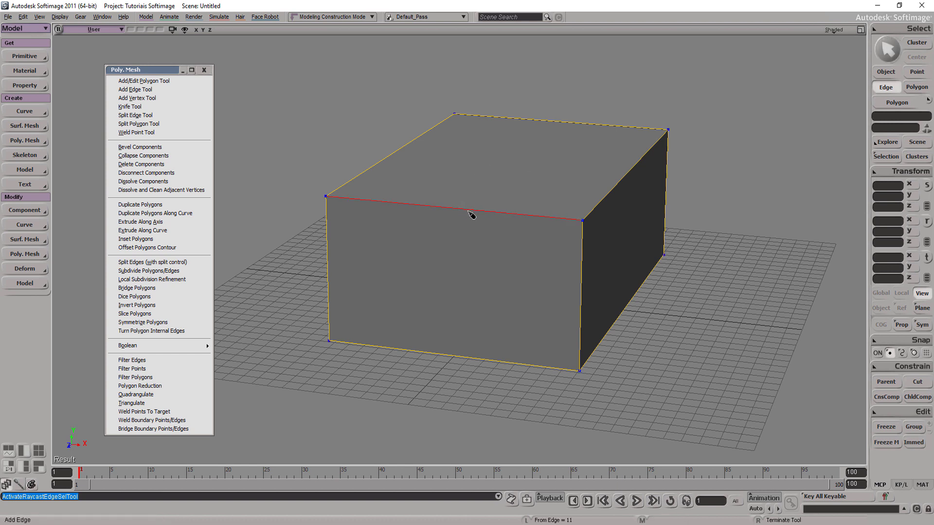
click(468, 210)
click(550, 122)
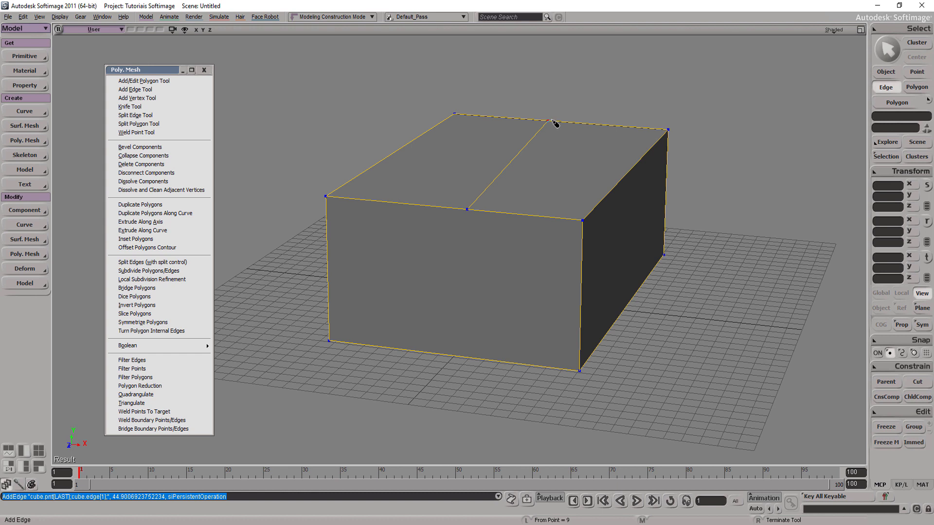
key(ctrl+z)
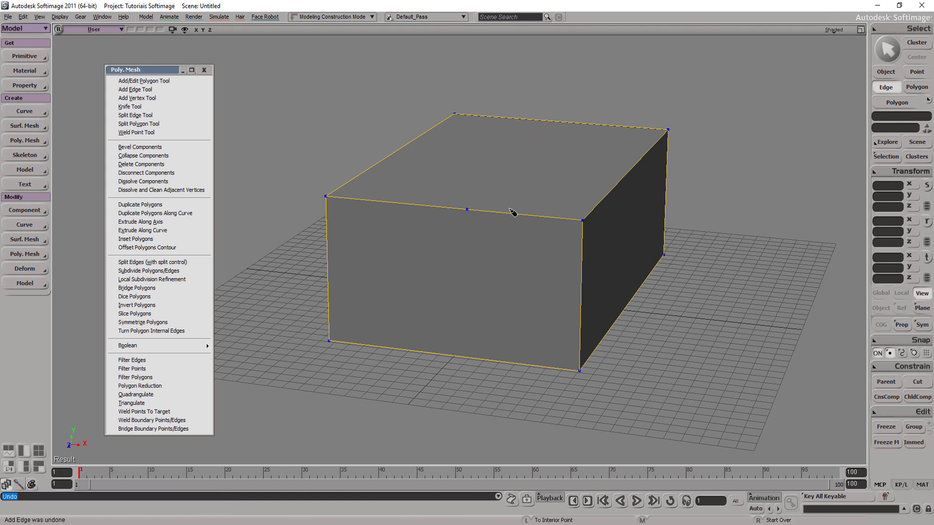
Step: Select the box's front and back top edges
key(e)
click(524, 150)
shift+click(485, 250)
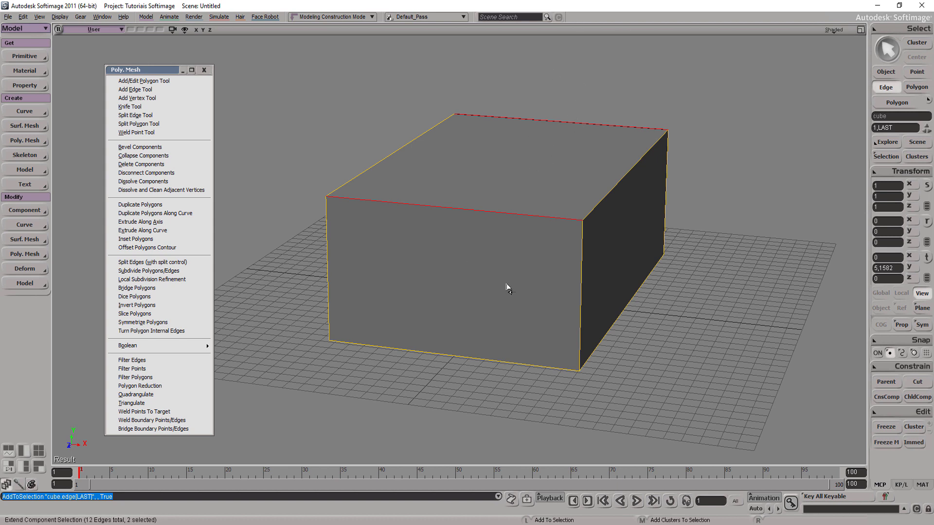
Step: Subdivide the front and back top edges with Subdivisions 2, then select the new middle edge
key(ctrl+d)
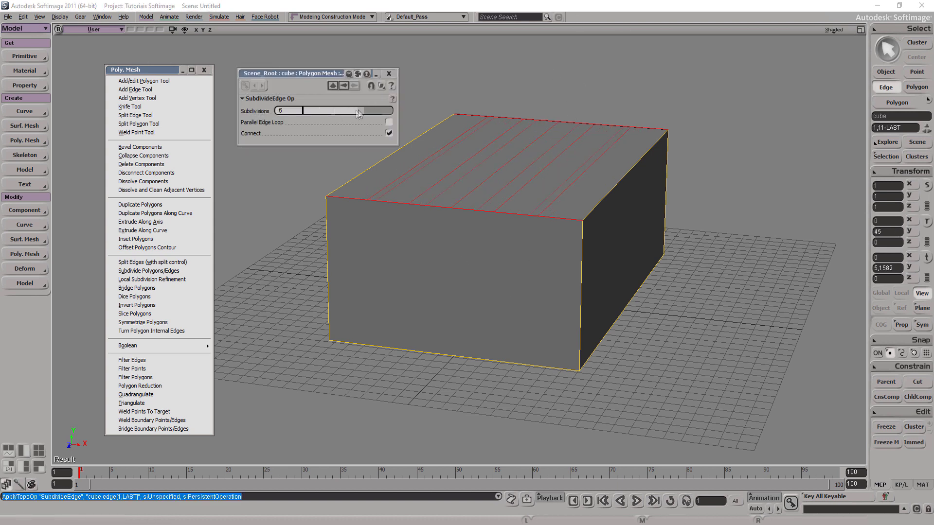
mouse_move(380, 113)
mouse_down()
mouse_move(326, 113)
mouse_move(371, 113)
mouse_up()
text(2)
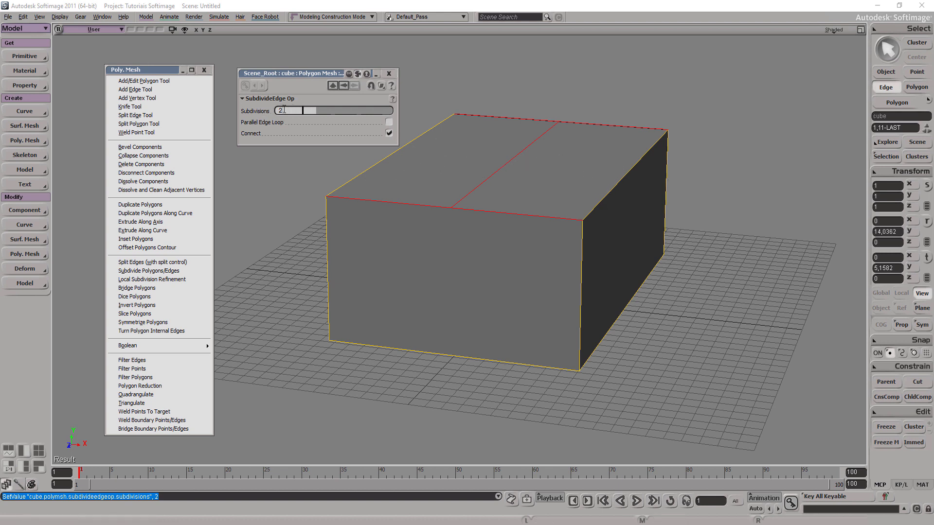
click(388, 73)
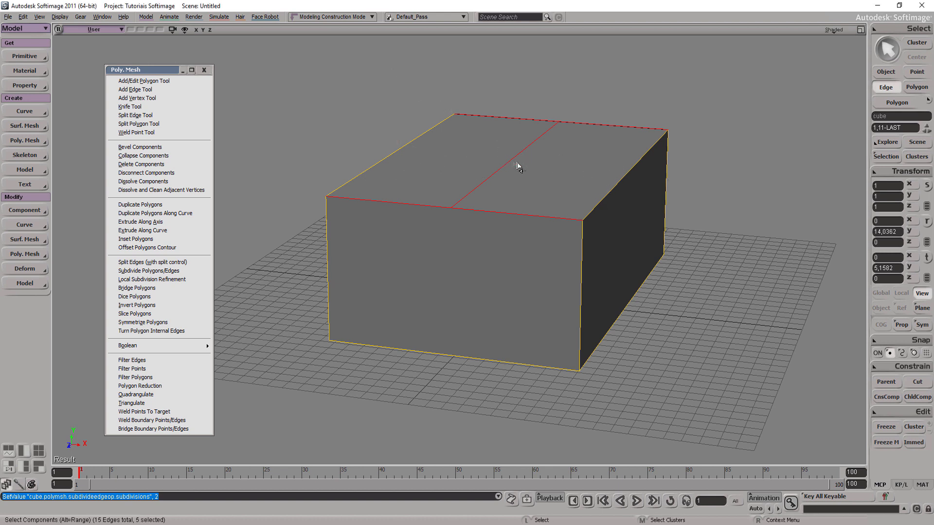
click(484, 147)
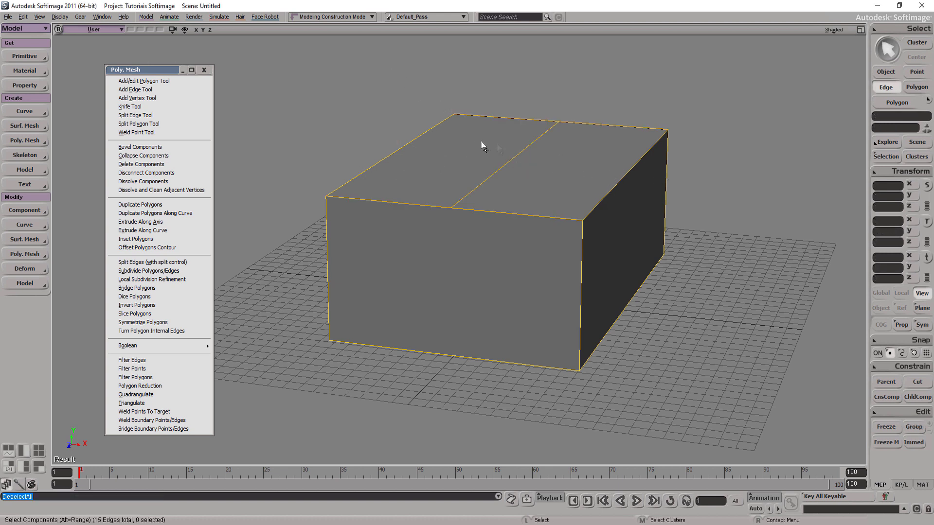
click(516, 174)
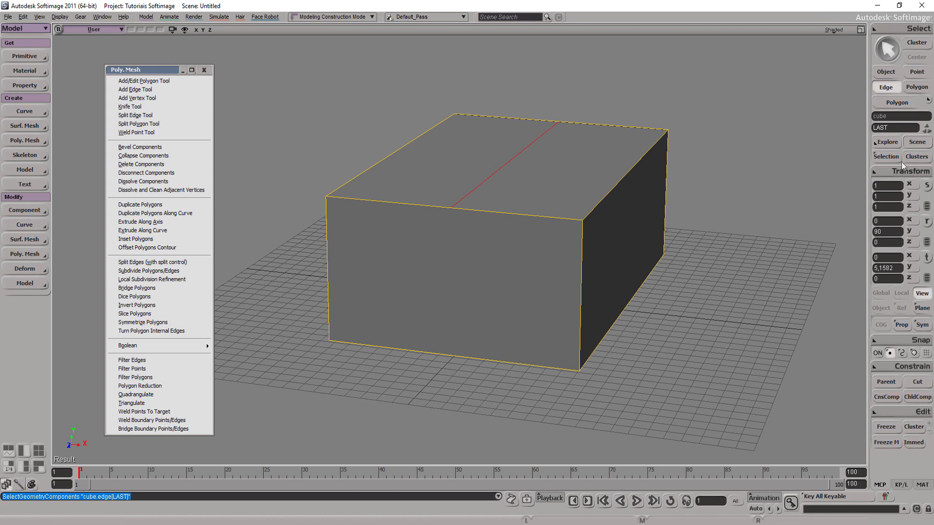
Step: Lift the top face's middle edge straight up in Y to form the gable ridge
click(926, 258)
drag(511, 152, 506, 35)
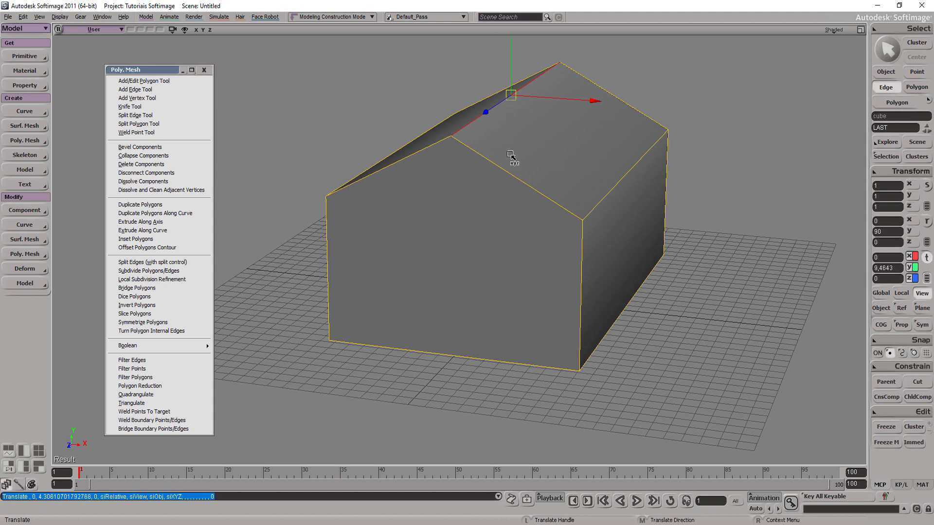
key(s)
middle_drag(475, 158, 462, 255)
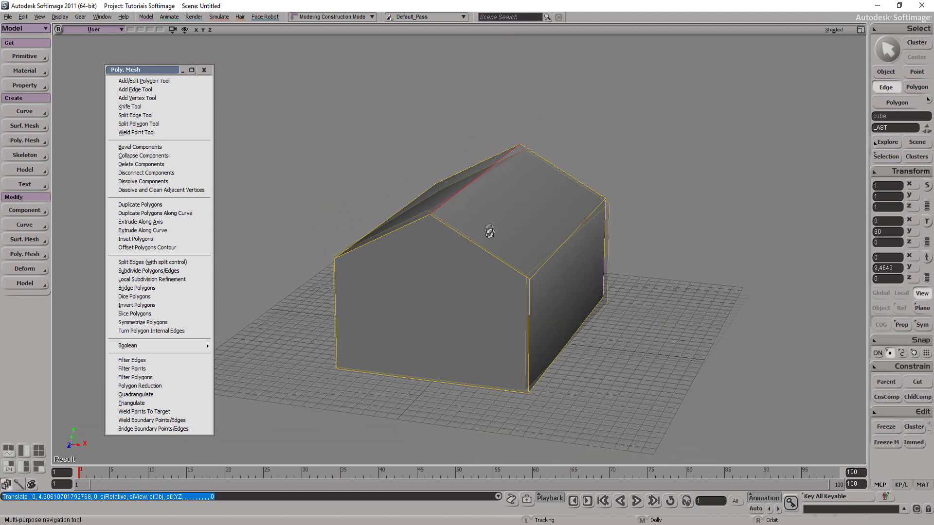
right_drag(463, 254, 474, 253)
drag(474, 254, 512, 252)
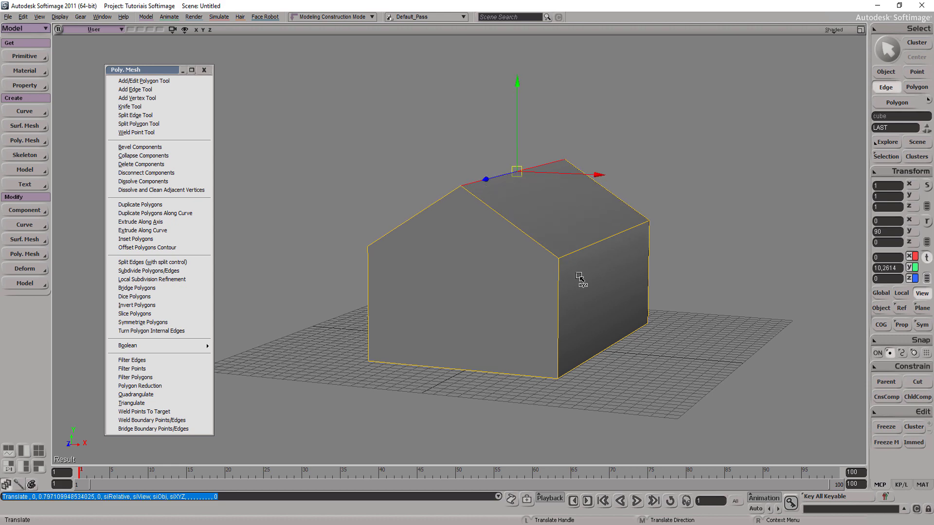
key(u)
key(s)
right_drag(539, 210, 499, 213)
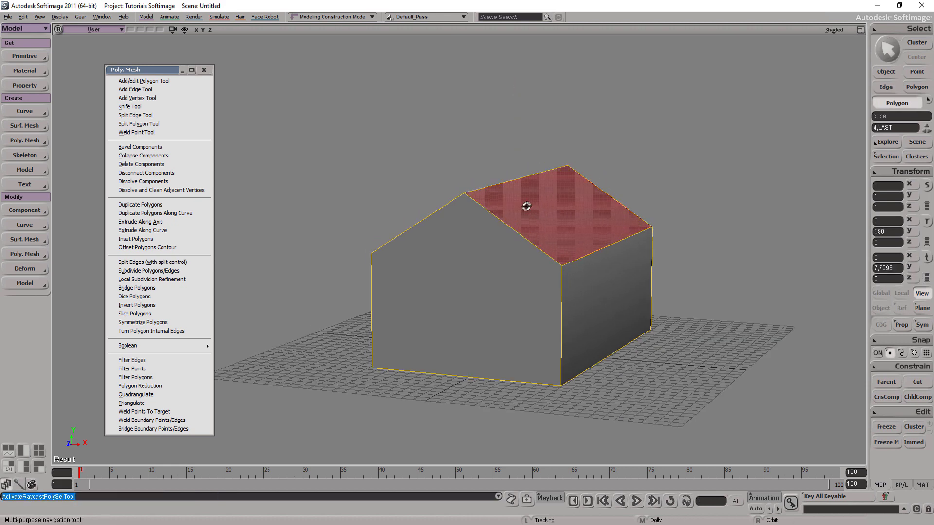
Step: Select both roof faces and try an extrusion, then undo it
click(469, 208)
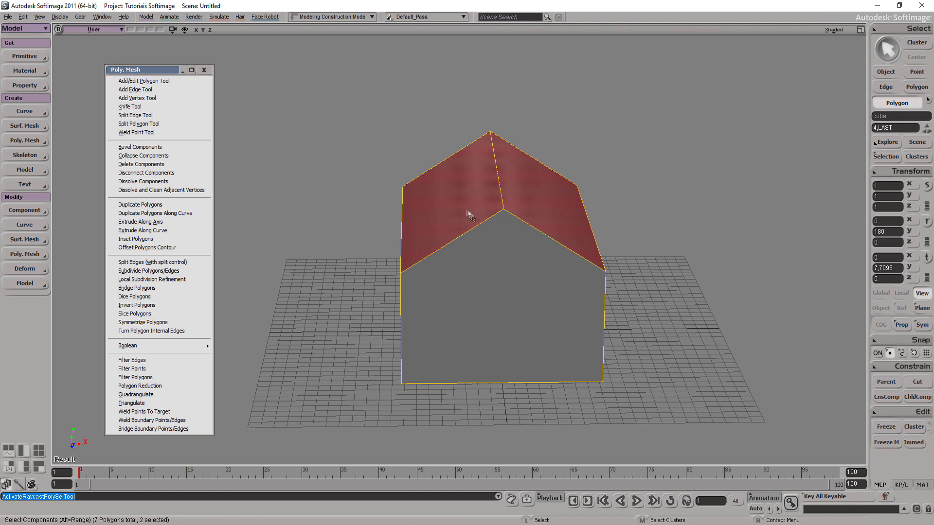
shift+click(561, 220)
click(151, 225)
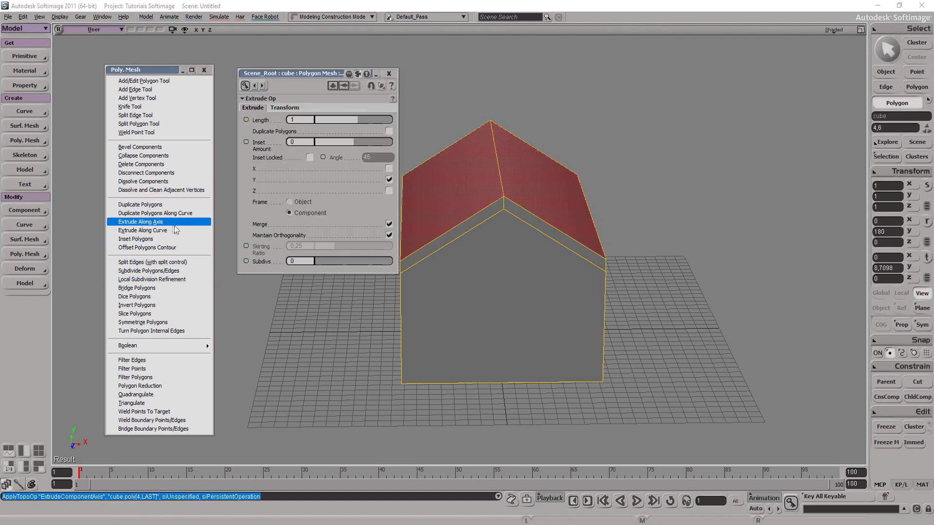
click(392, 75)
key(ctrl+z)
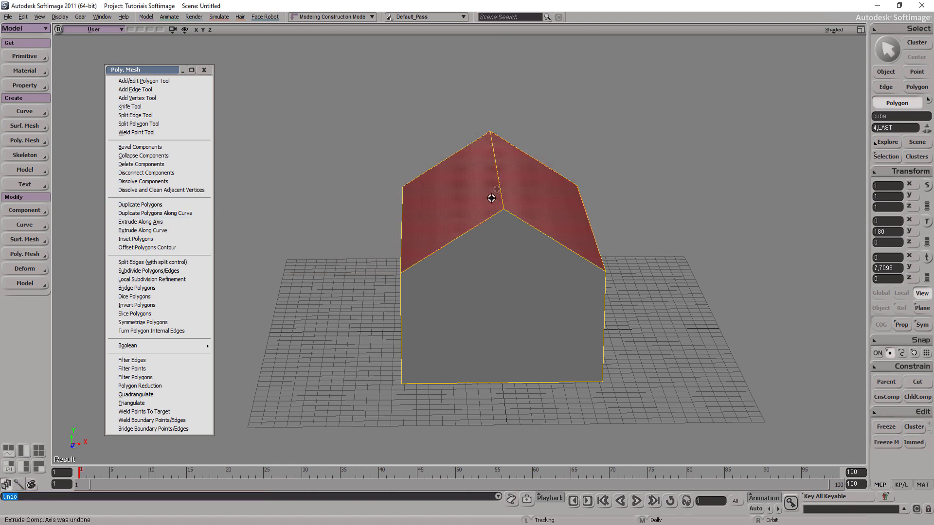
Step: Duplicate the two roof faces and lift the copy up along Y above the walls
key(ctrl+d)
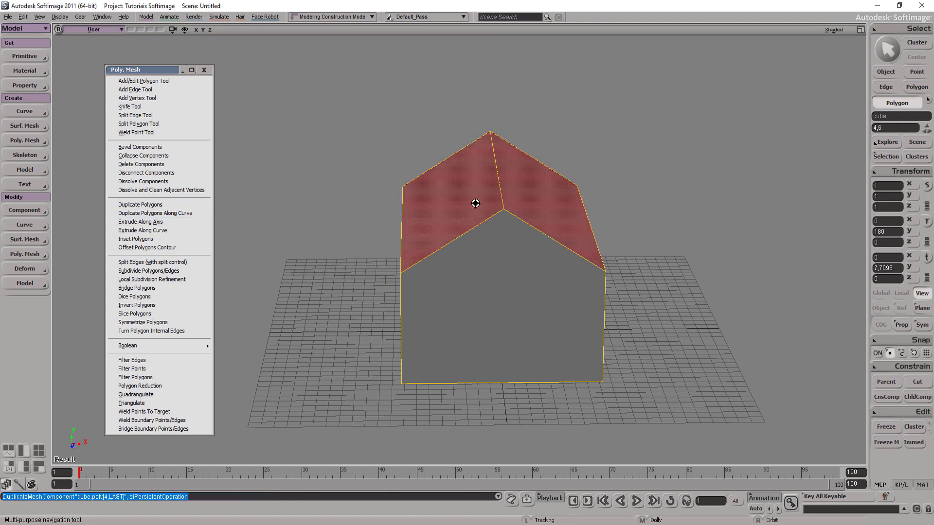
key(v)
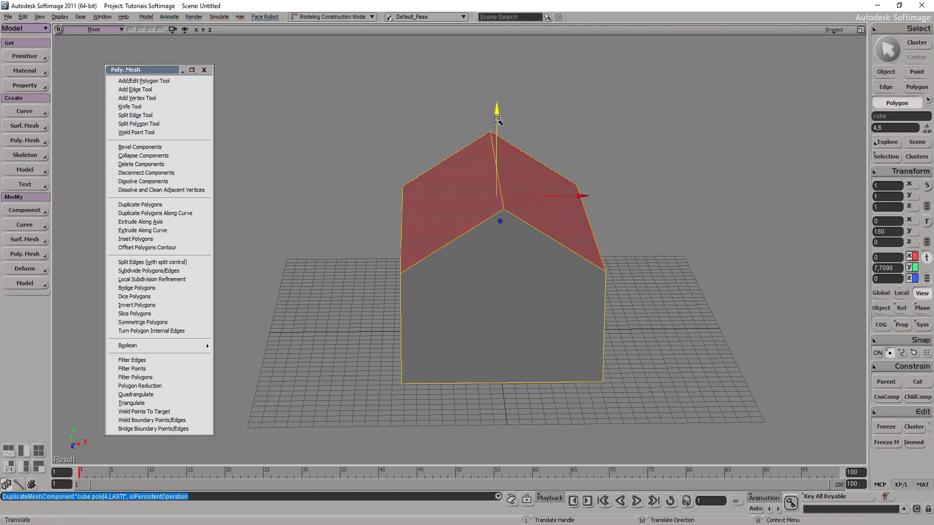
drag(498, 121, 496, 110)
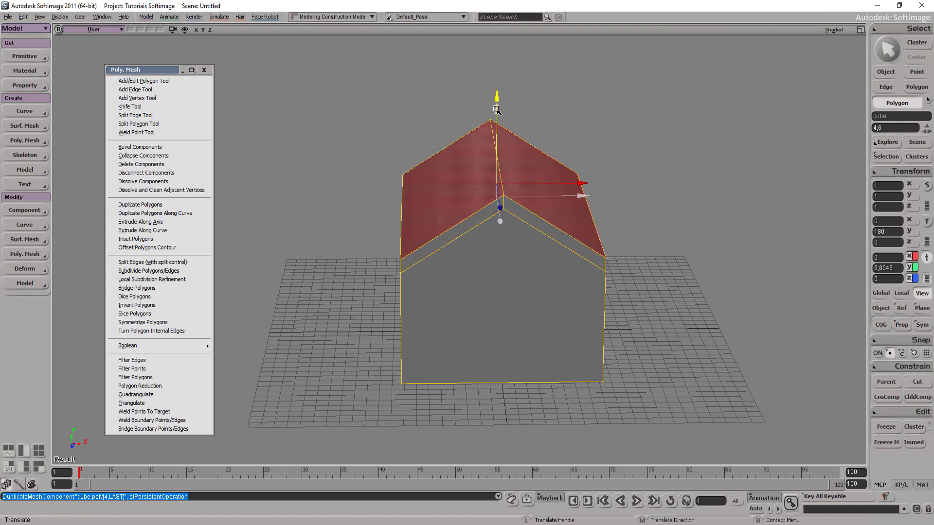
key(ctrl+z)
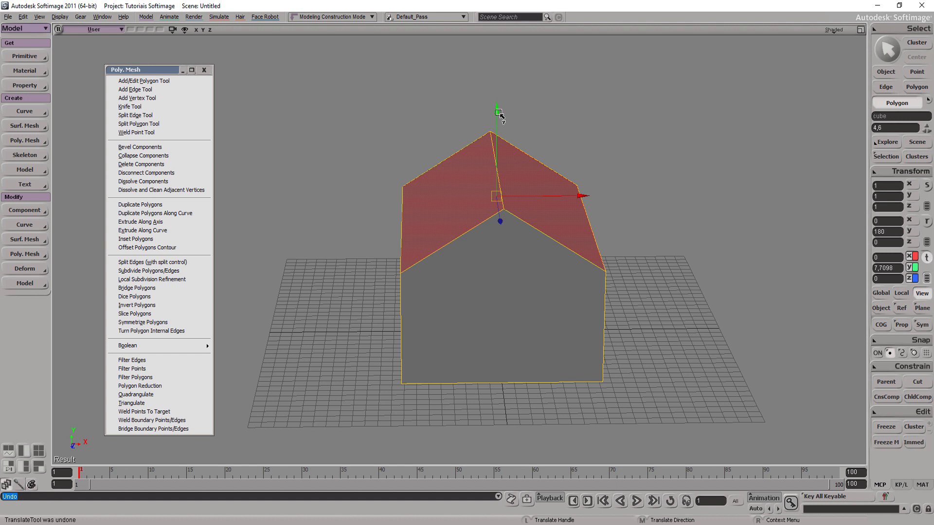
key(space)
key(v)
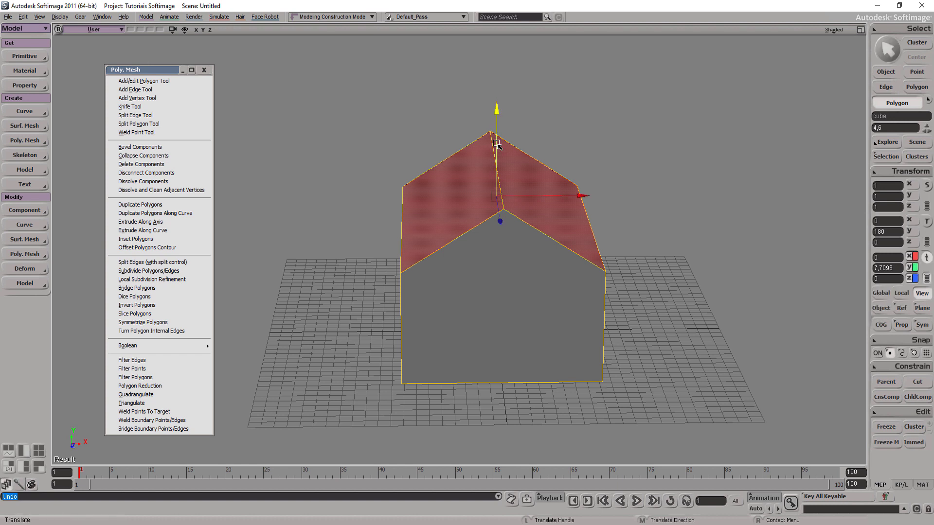
drag(497, 149, 496, 133)
Step: Try rotating and scaling the roof copy, undo both, and lower it slightly
key(c)
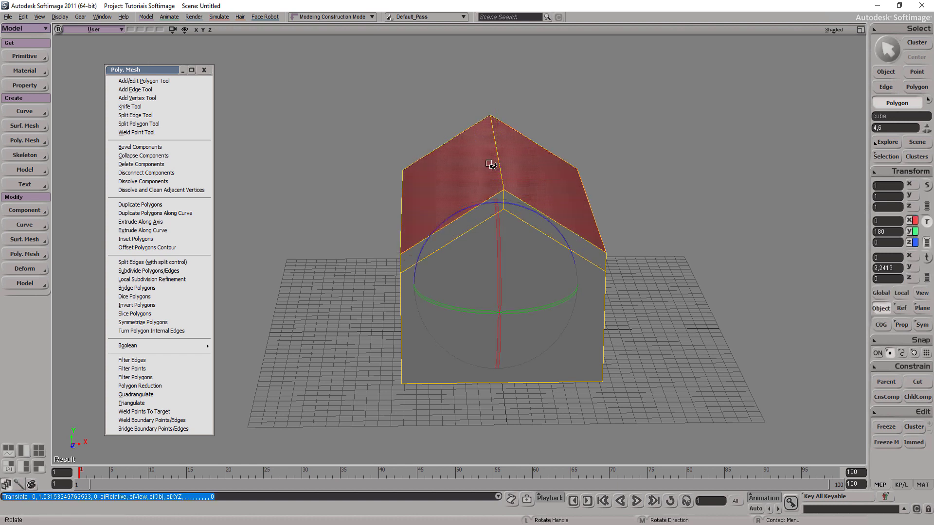
drag(471, 207, 462, 208)
key(ctrl+z)
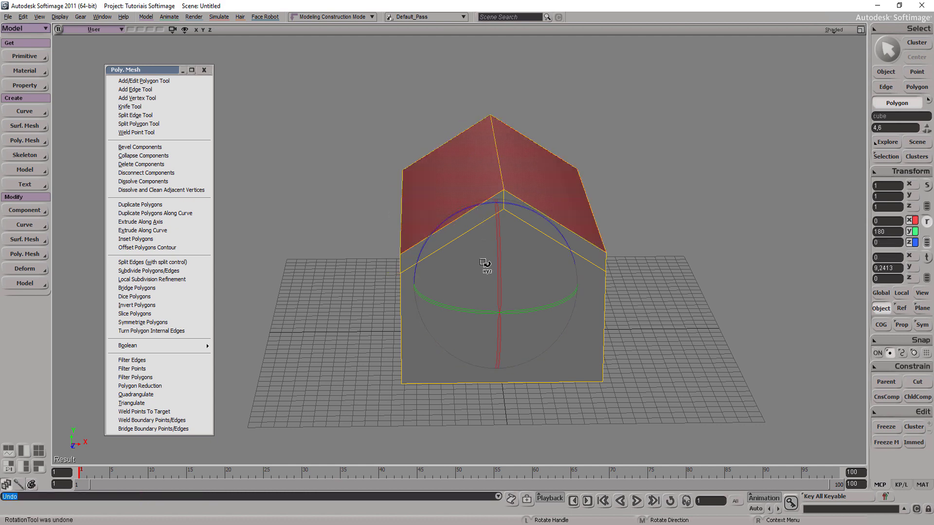
key(x)
drag(492, 187, 493, 185)
key(ctrl+z)
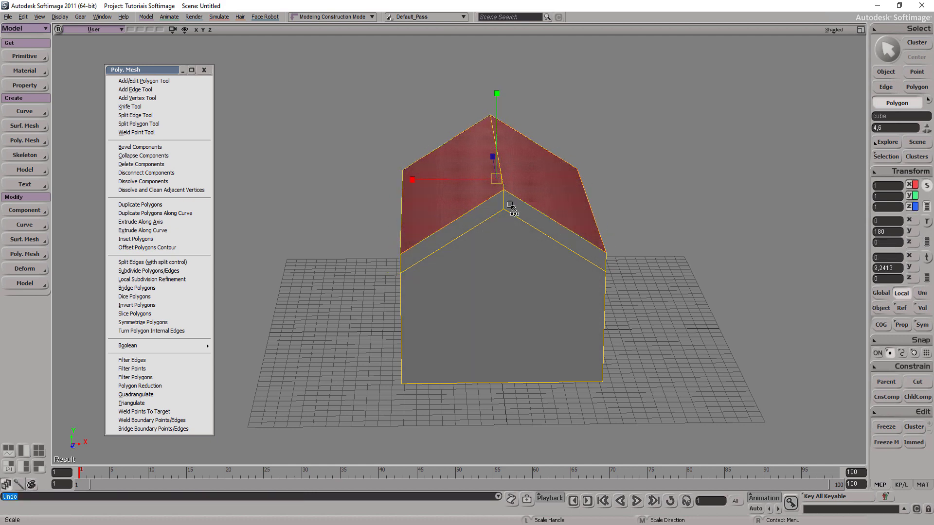
key(v)
drag(506, 200, 506, 205)
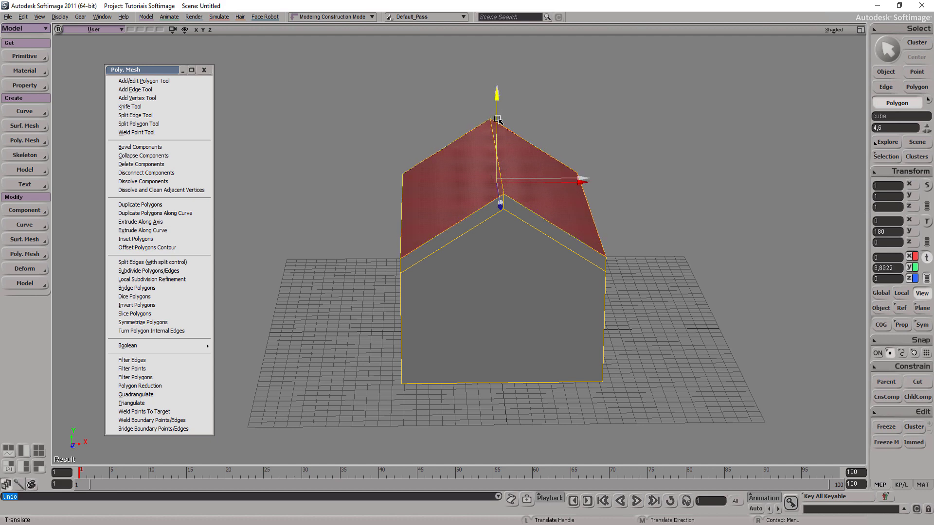
Step: Select the roof's front and back end strips
right_drag(527, 258, 522, 238)
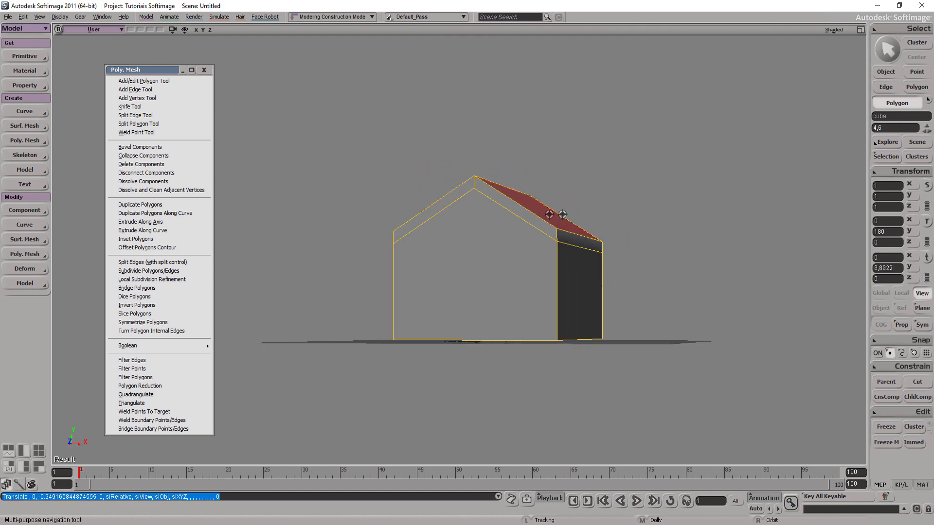
click(567, 242)
mouse_move(567, 242)
right_down()
mouse_move(546, 217)
mouse_move(509, 239)
mouse_move(490, 202)
mouse_move(475, 208)
mouse_move(475, 221)
mouse_move(506, 222)
mouse_move(491, 219)
mouse_move(536, 254)
right_up()
shift+click(462, 244)
key(ctrl)
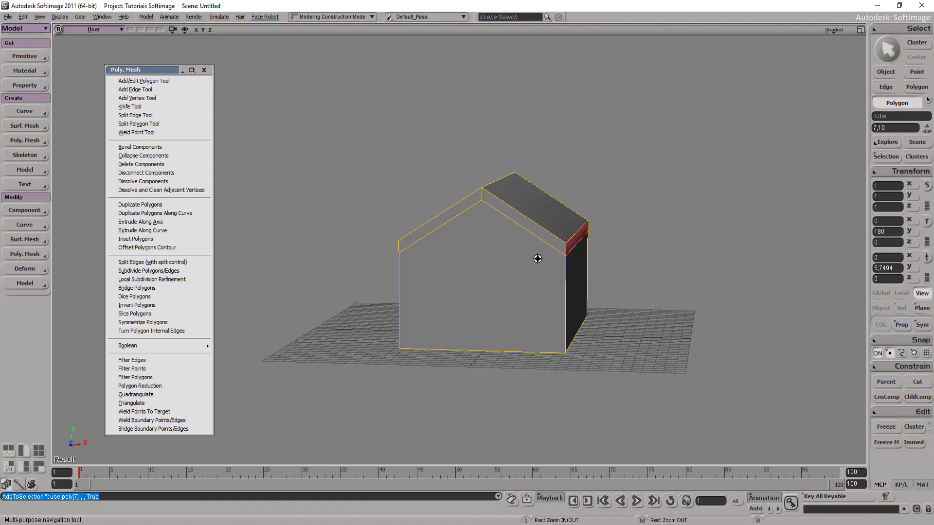
key(ctrl+d)
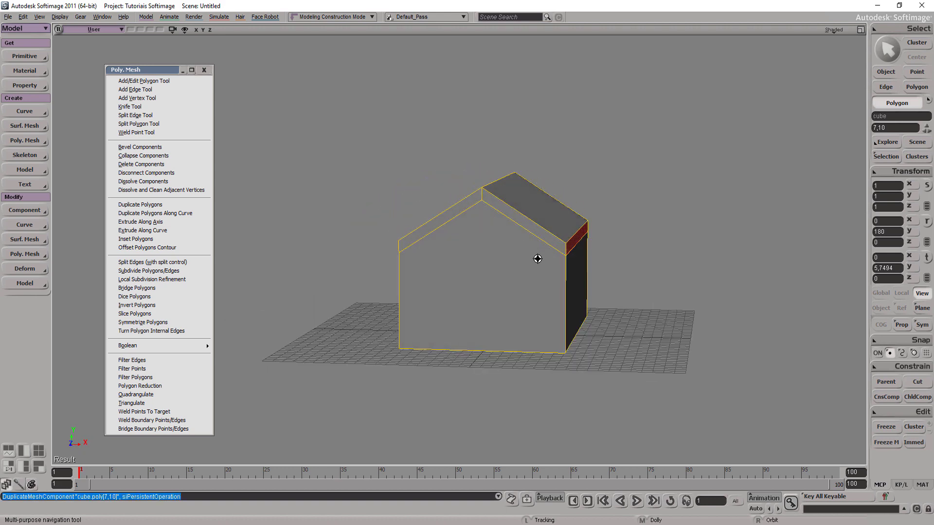
key(x)
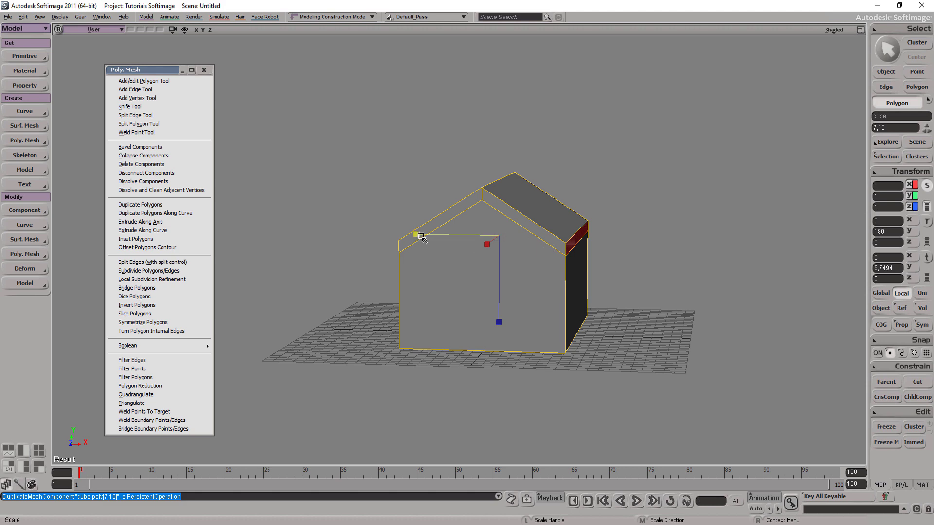
drag(404, 237, 463, 251)
key(o)
mouse_move(533, 255)
mouse_down()
mouse_move(533, 231)
mouse_move(506, 231)
mouse_up()
key(x)
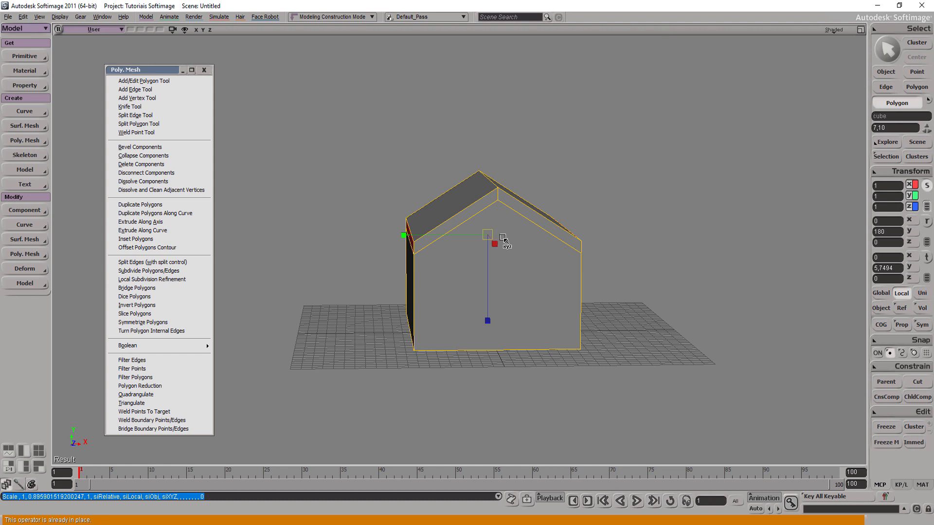
click(881, 293)
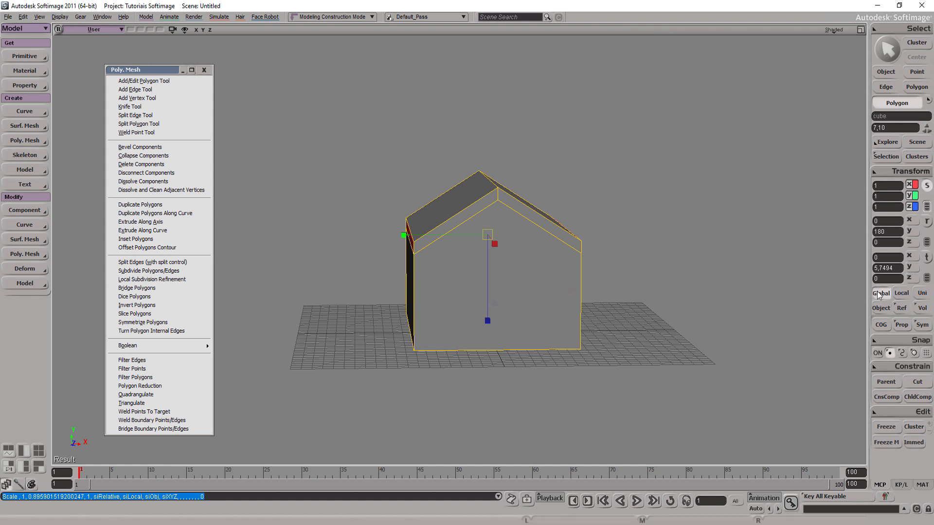
click(899, 295)
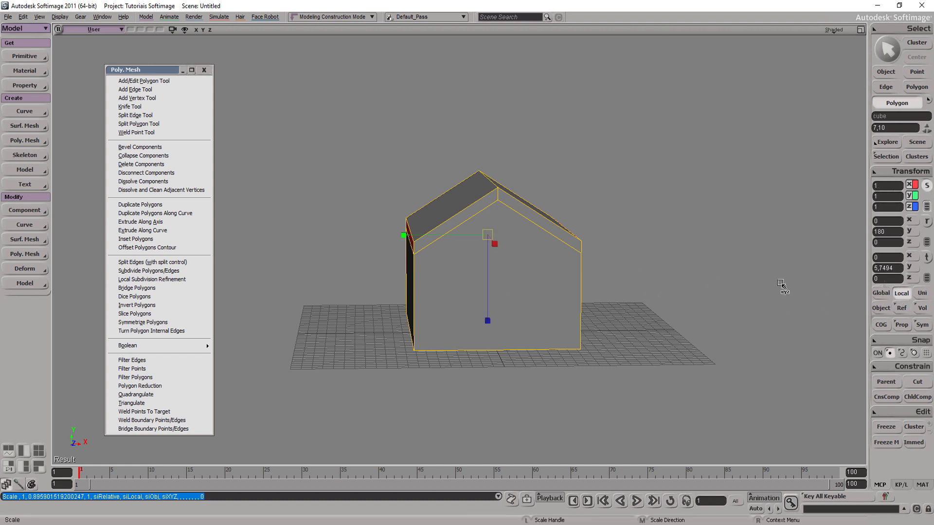
click(875, 294)
click(903, 291)
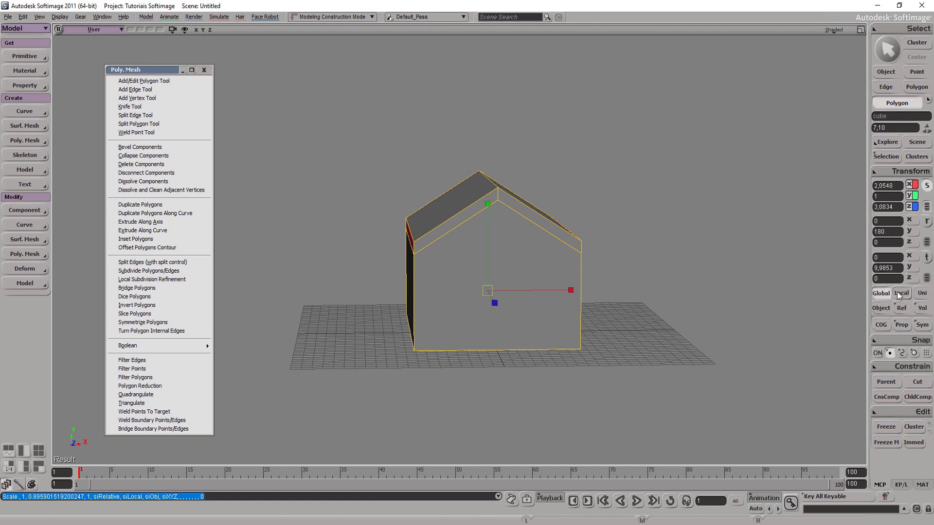
click(900, 294)
click(900, 293)
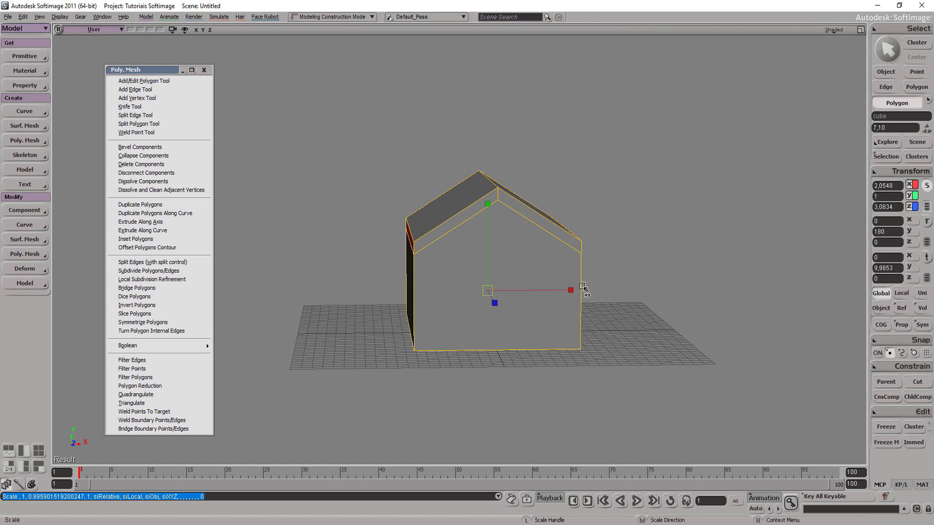
drag(577, 291, 579, 291)
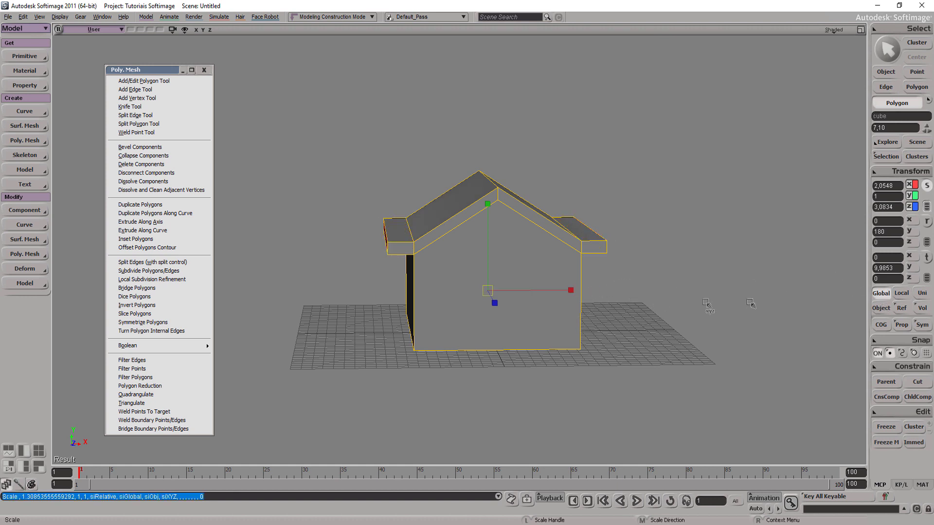
key(ctrl+z)
click(895, 295)
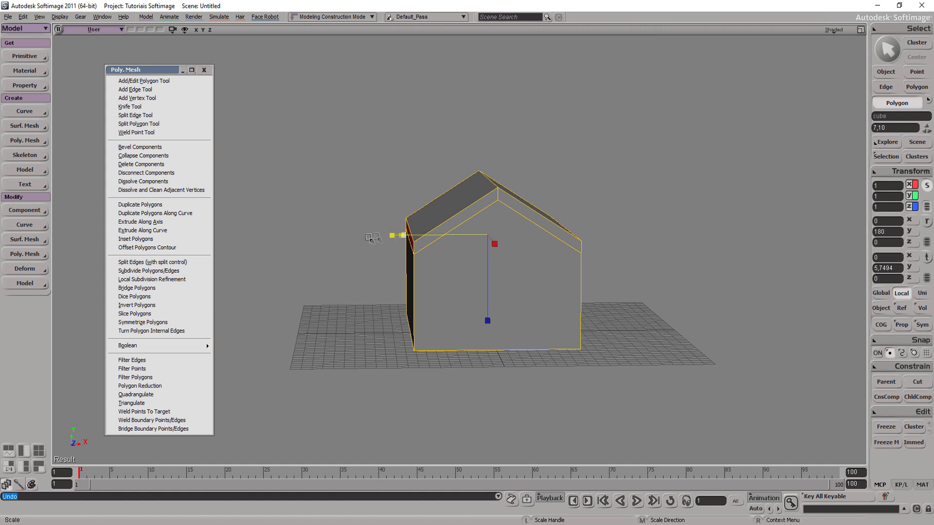
drag(417, 240, 608, 248)
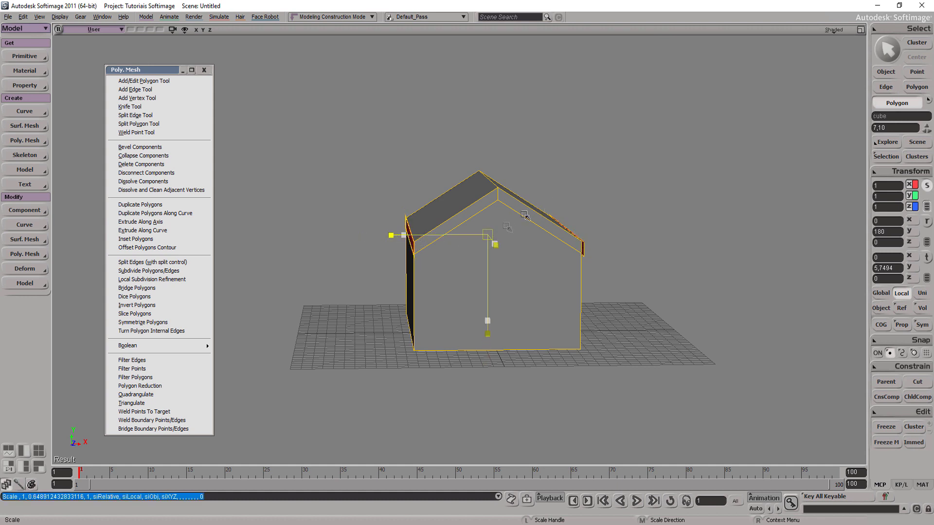
key(ctrl+z)
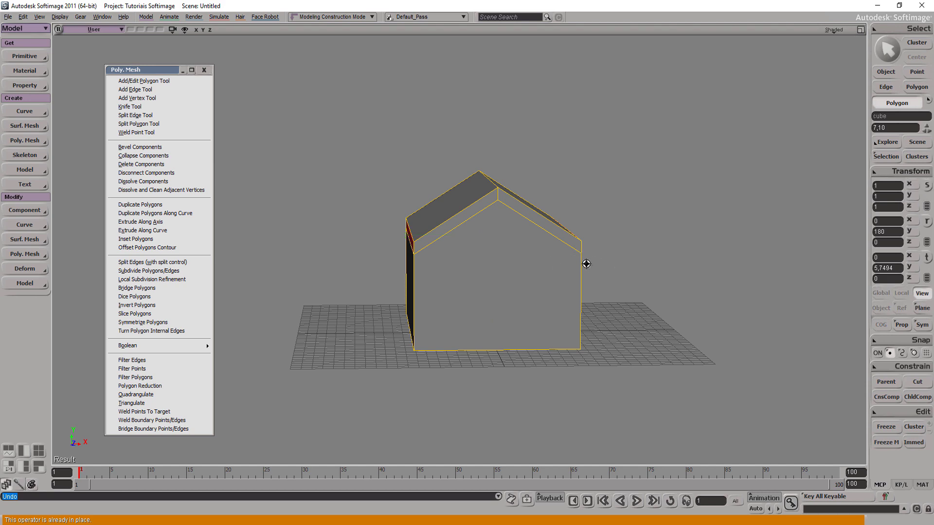
mouse_move(569, 256)
right_down()
mouse_move(538, 252)
mouse_move(552, 252)
right_up()
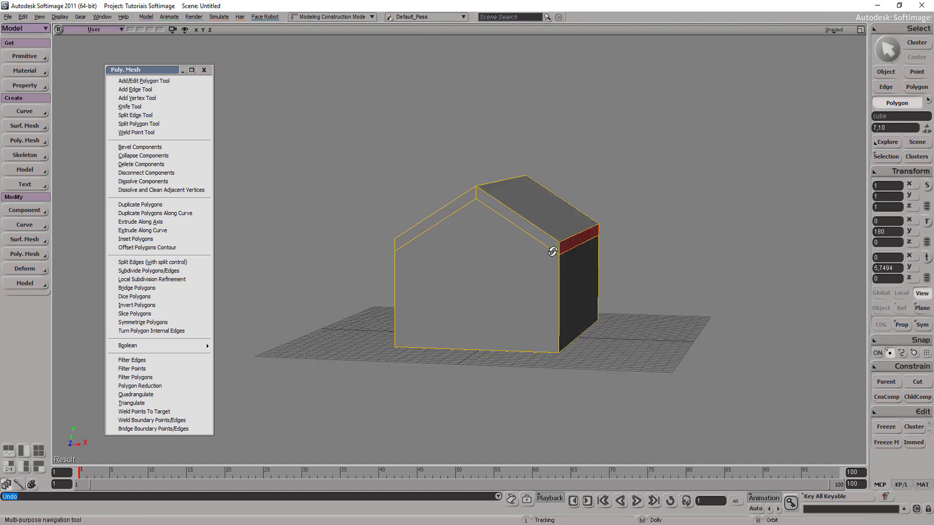
Step: Reselect both roof panels, setting global move axes and undoing stray edits
key(space)
click(577, 246)
key(v)
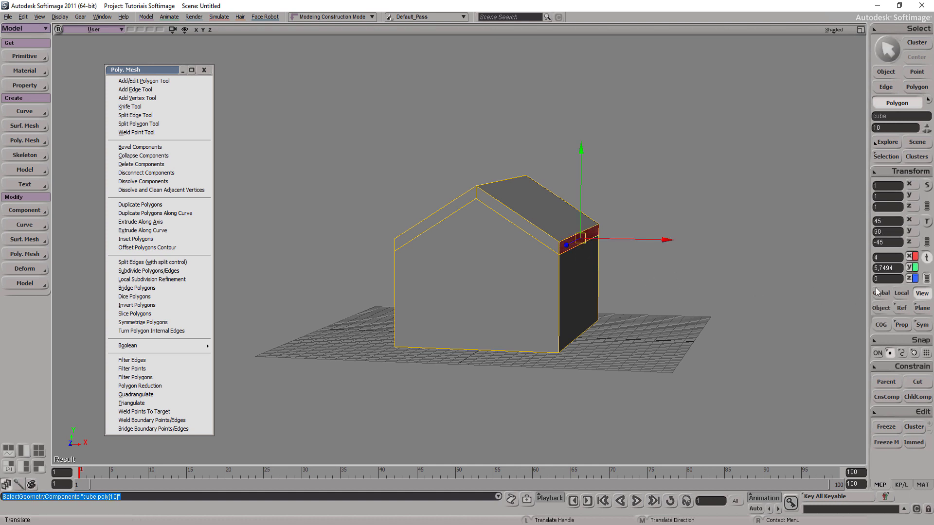
click(871, 293)
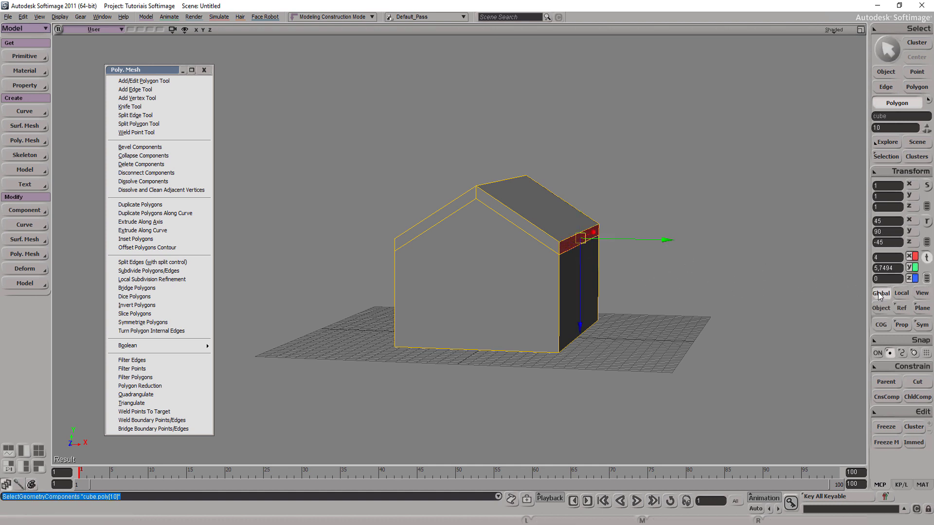
key(ctrl+z)
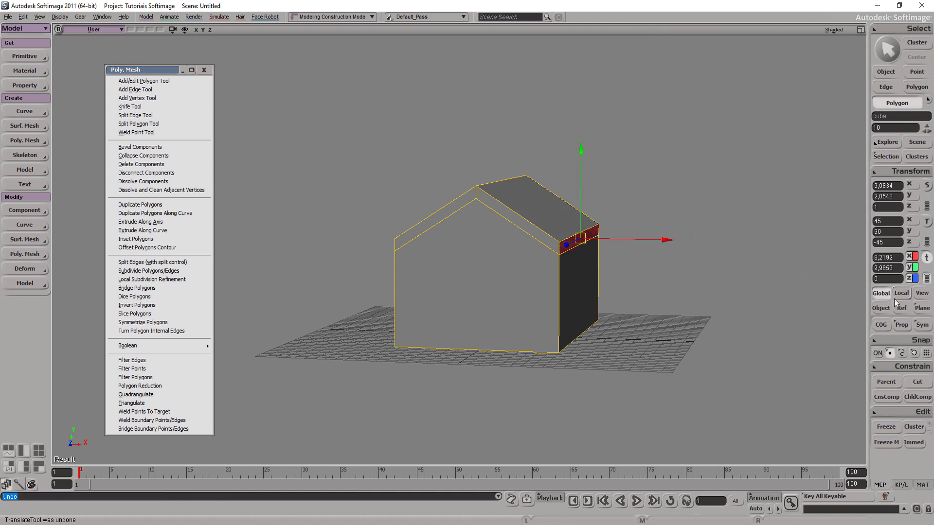
click(926, 187)
key(ctrl+z)
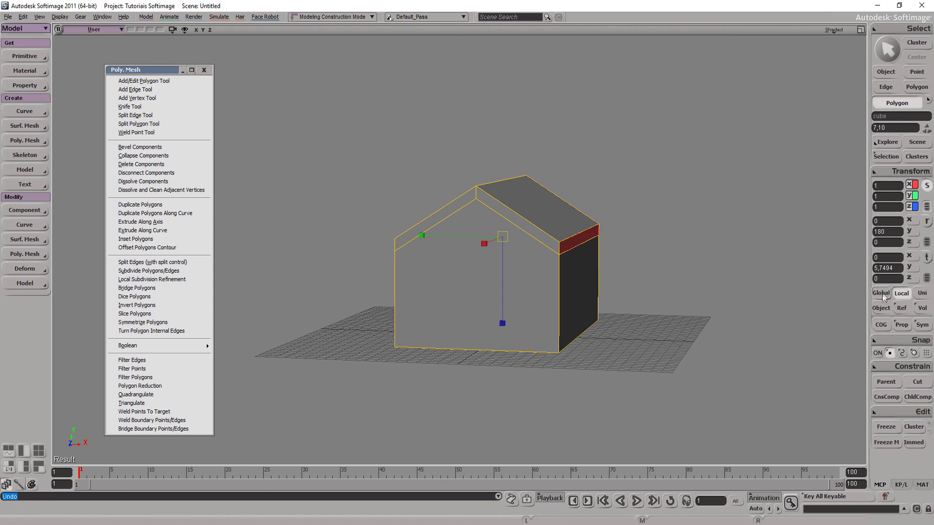
key(s)
mouse_move(534, 253)
right_down()
mouse_move(496, 250)
mouse_move(506, 252)
right_up()
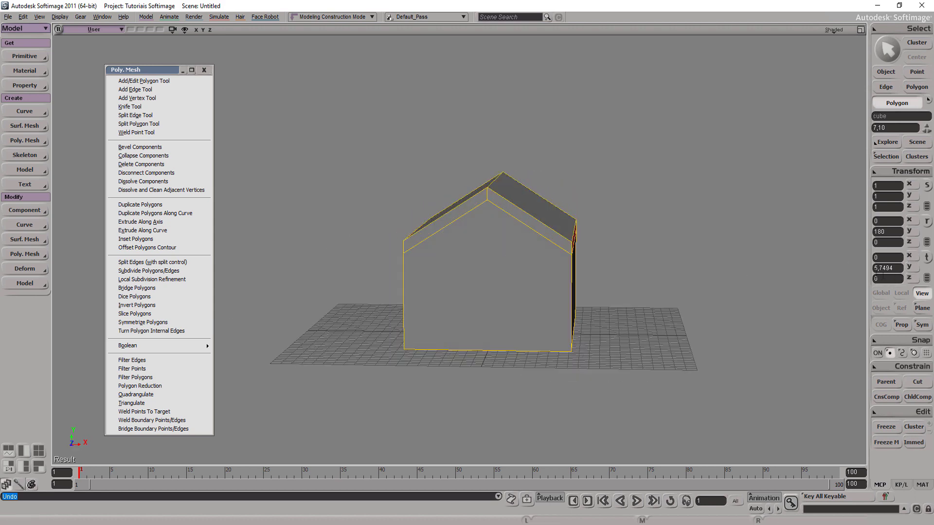
Step: Scale the roof panels along X so they stretch past both side walls
key(v)
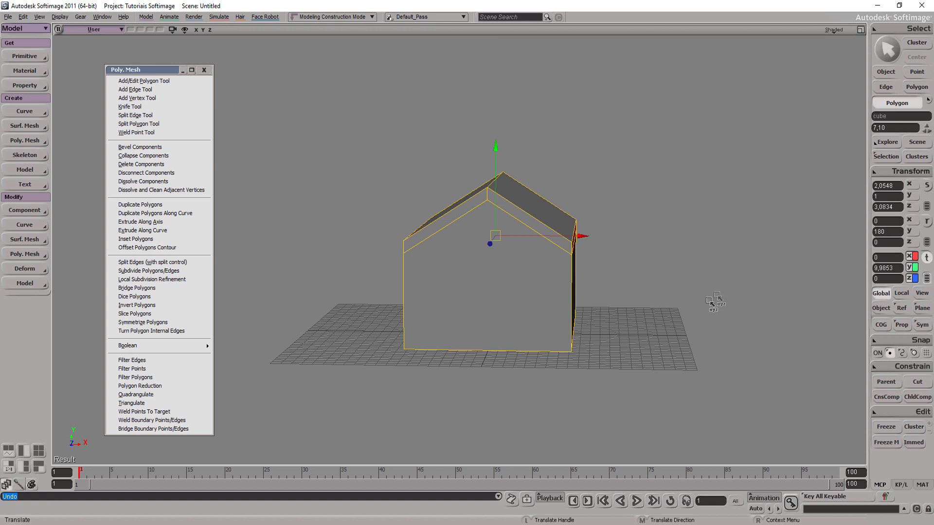
key(x)
mouse_move(576, 292)
mouse_down()
mouse_move(623, 291)
mouse_move(608, 292)
mouse_up()
mouse_move(538, 258)
right_down()
mouse_move(542, 248)
mouse_move(568, 247)
mouse_move(540, 251)
right_up()
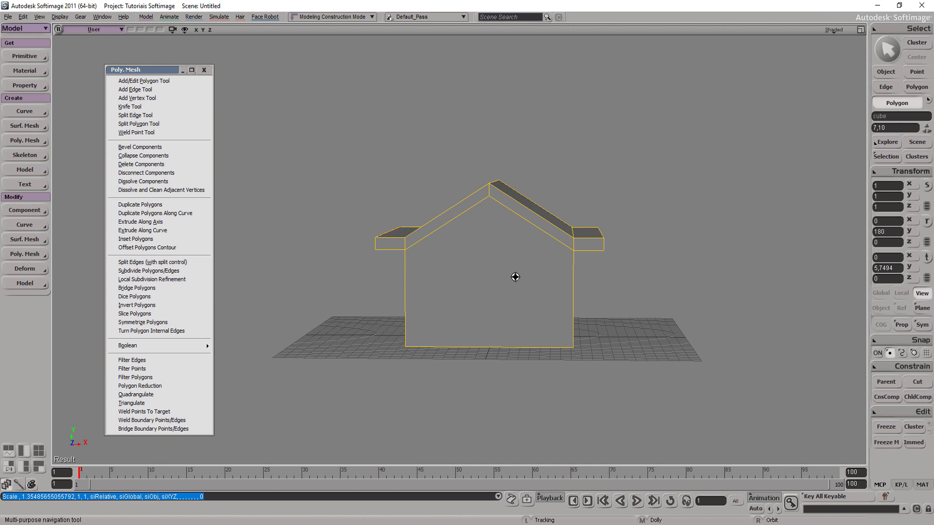
Step: Adjust the roof overhangs' height and width, undoing the last tweak
key(v)
drag(493, 158, 487, 174)
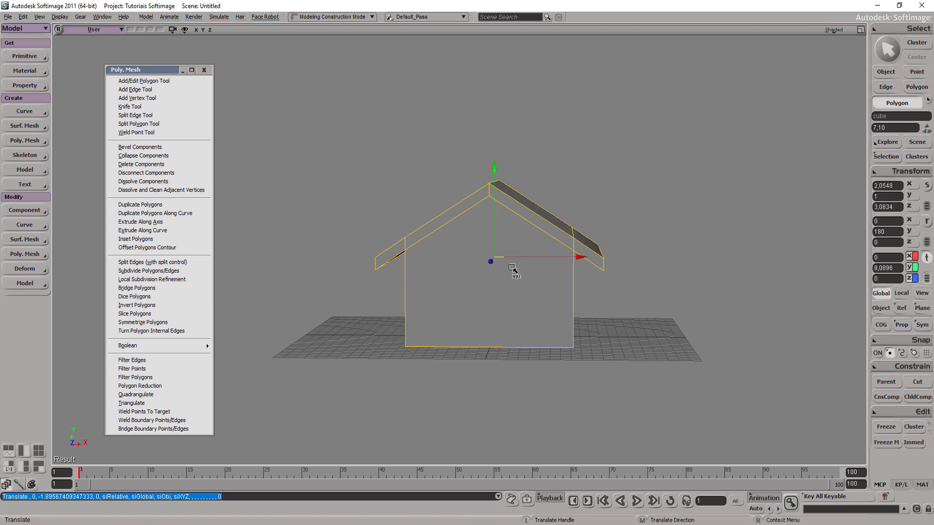
key(x)
drag(577, 294, 565, 291)
drag(494, 208, 491, 194)
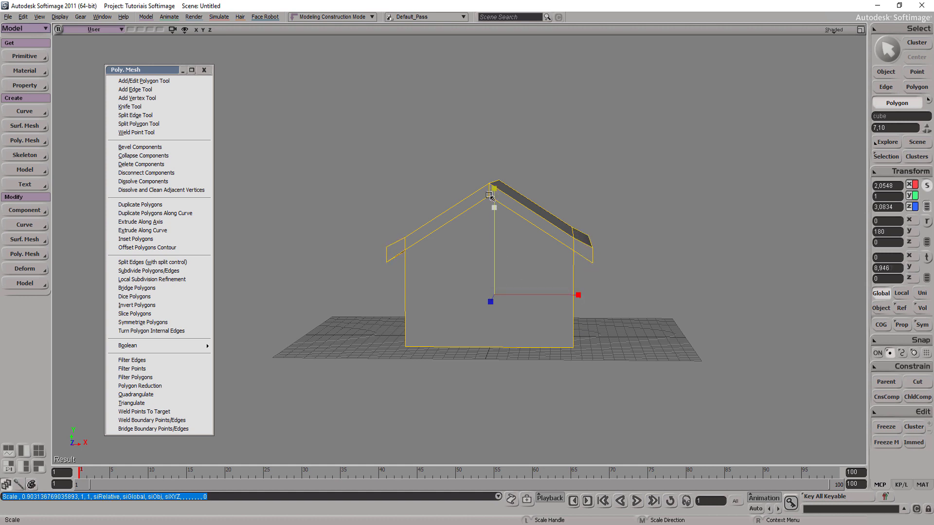
key(ctrl+z)
right_drag(491, 195, 506, 204)
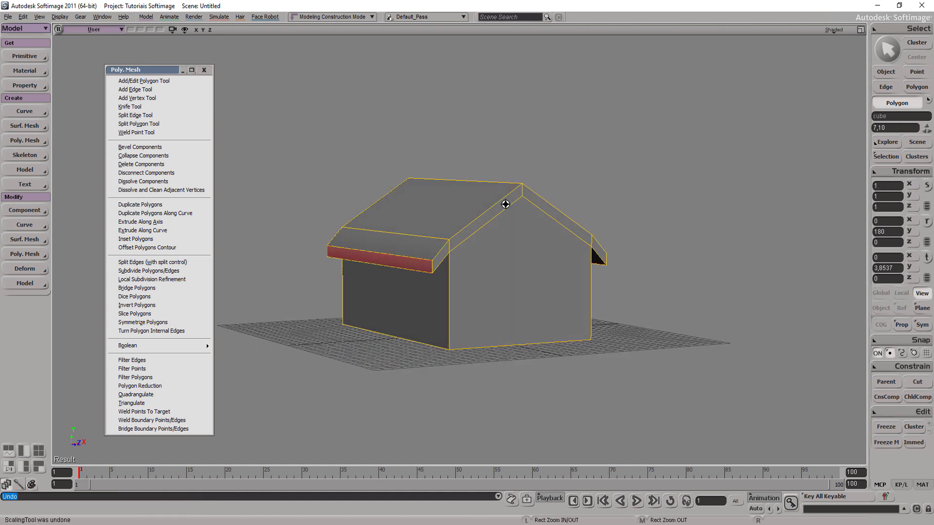
key(s)
mouse_move(528, 250)
right_down()
mouse_move(511, 242)
mouse_move(492, 267)
mouse_move(544, 262)
right_up()
Step: Narrow the overhangs along X and lower the roof panels along Y onto the walls
key(x)
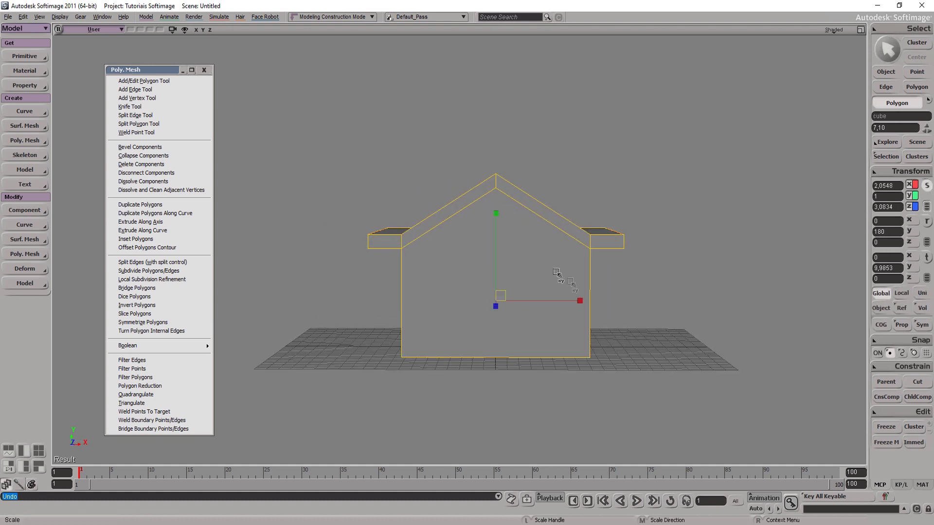
drag(580, 301, 569, 291)
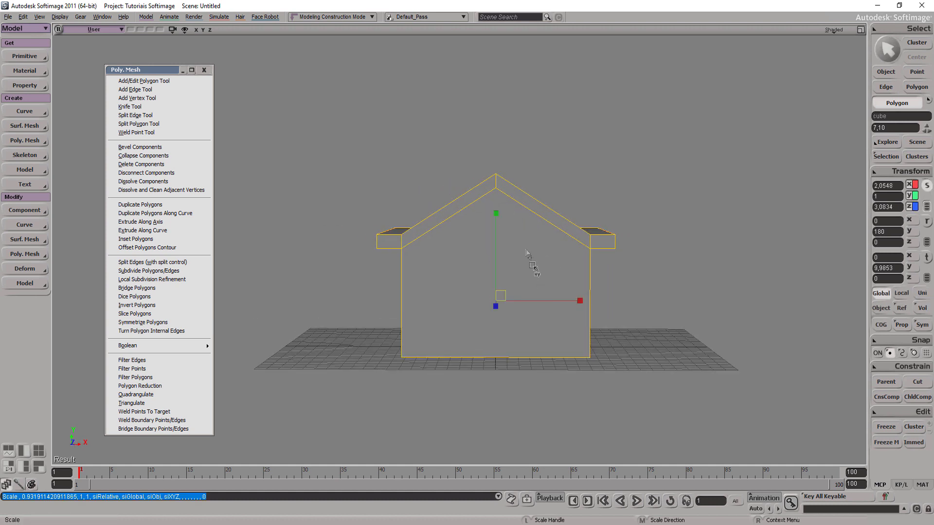
key(v)
drag(494, 156, 492, 171)
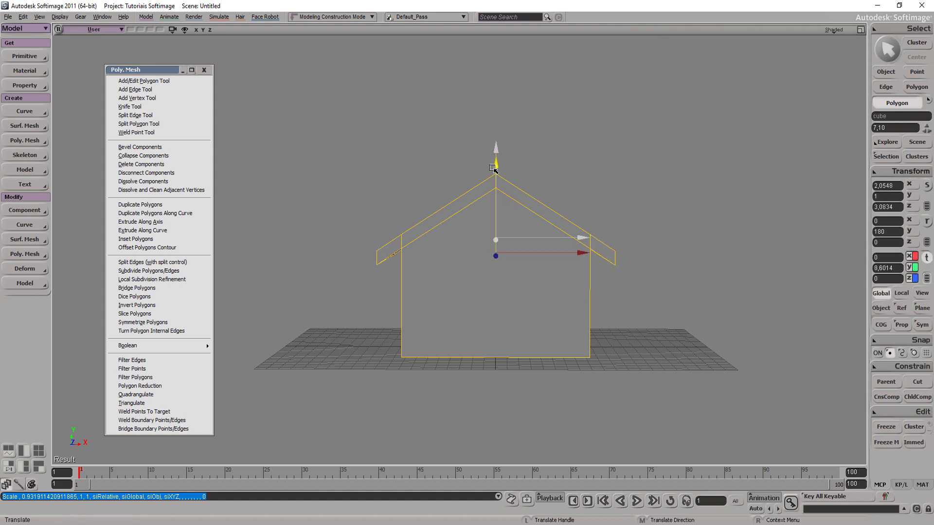
key(space)
key(s)
right_drag(541, 250, 548, 219)
key(space)
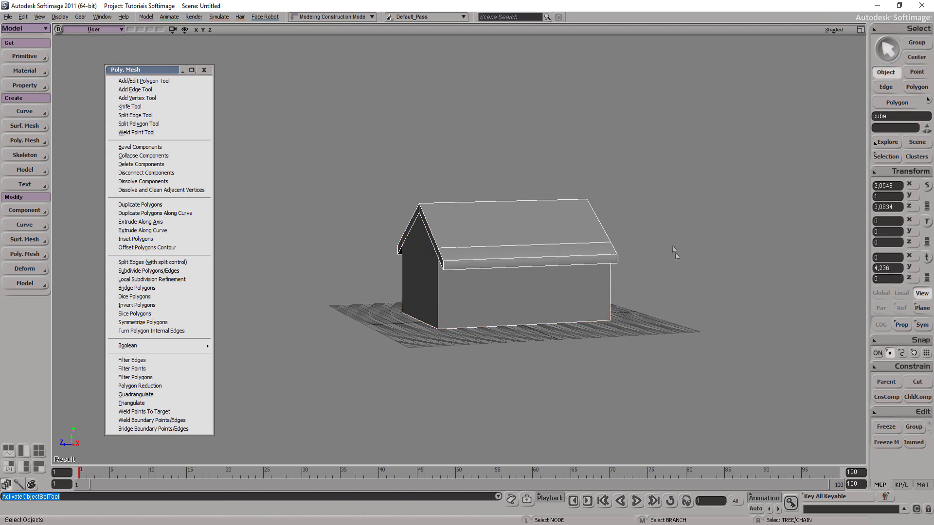
Step: Apply Freeze to the house object, confirm its history collapsed, and close the torn-off Poly. Mesh menu
click(885, 156)
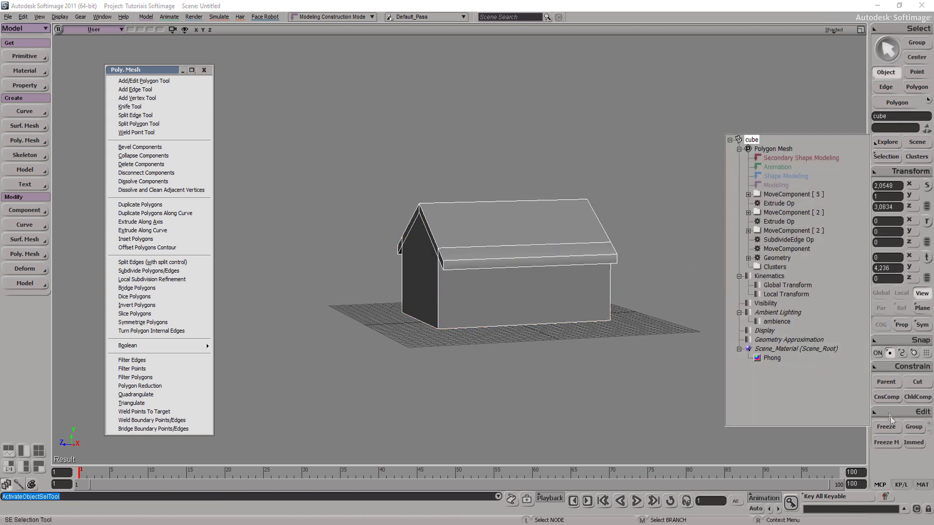
click(895, 429)
right_click(896, 429)
click(896, 430)
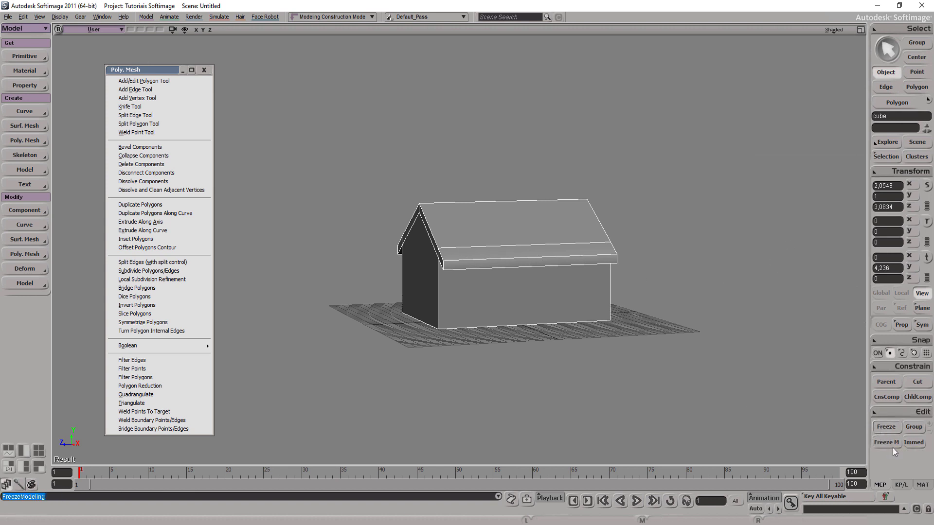
click(886, 426)
click(886, 156)
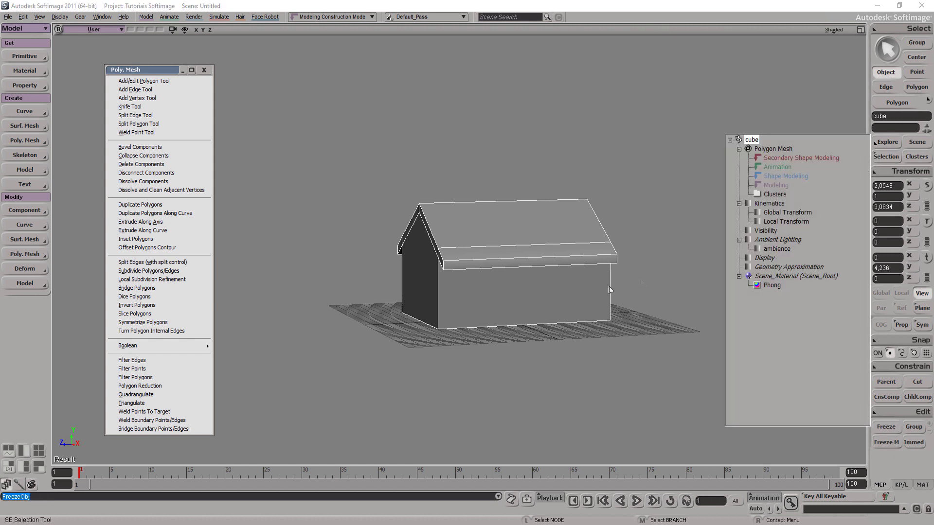
click(625, 200)
click(576, 247)
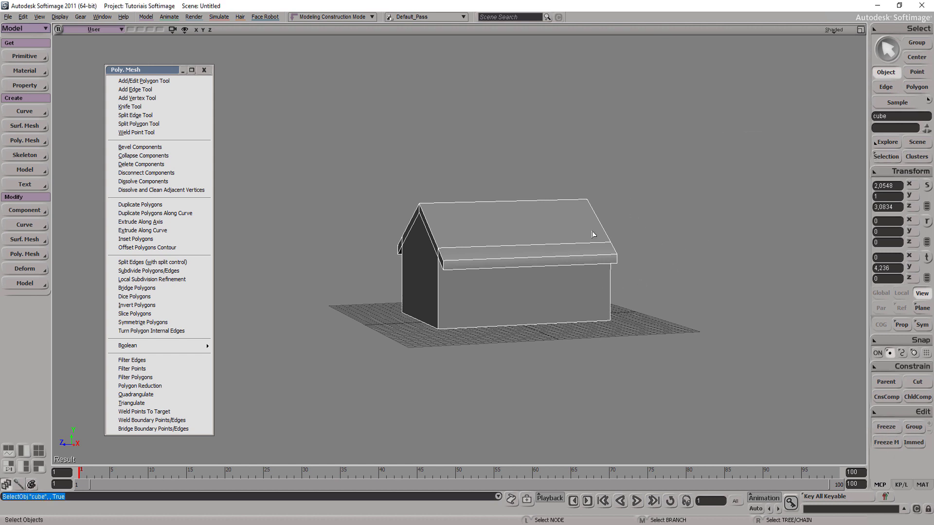
click(204, 70)
key(s)
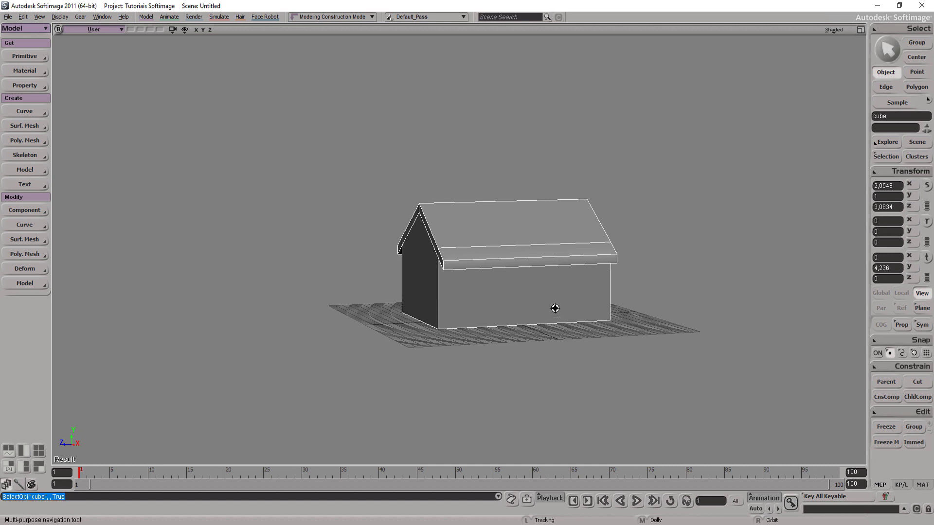
mouse_move(485, 251)
right_down()
mouse_move(458, 252)
mouse_move(496, 253)
mouse_move(479, 256)
right_up()
middle_drag(479, 256, 475, 290)
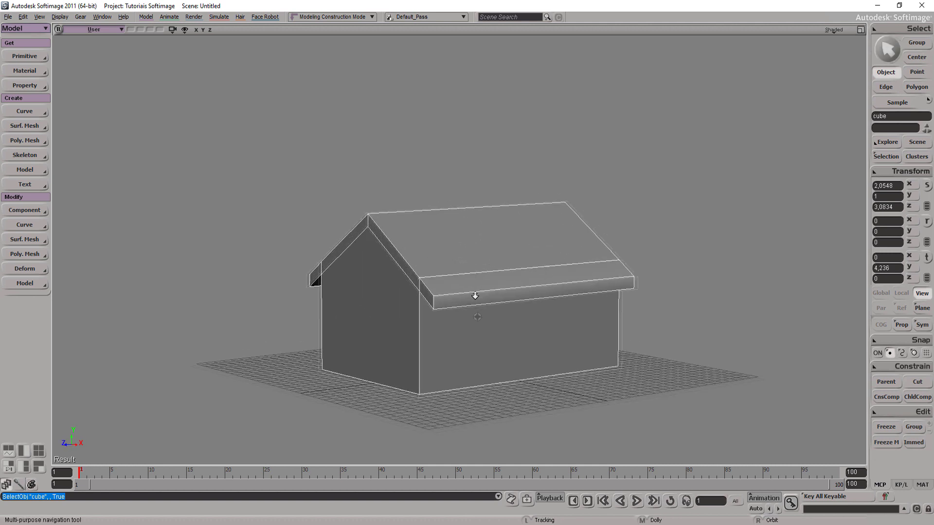
drag(476, 289, 492, 256)
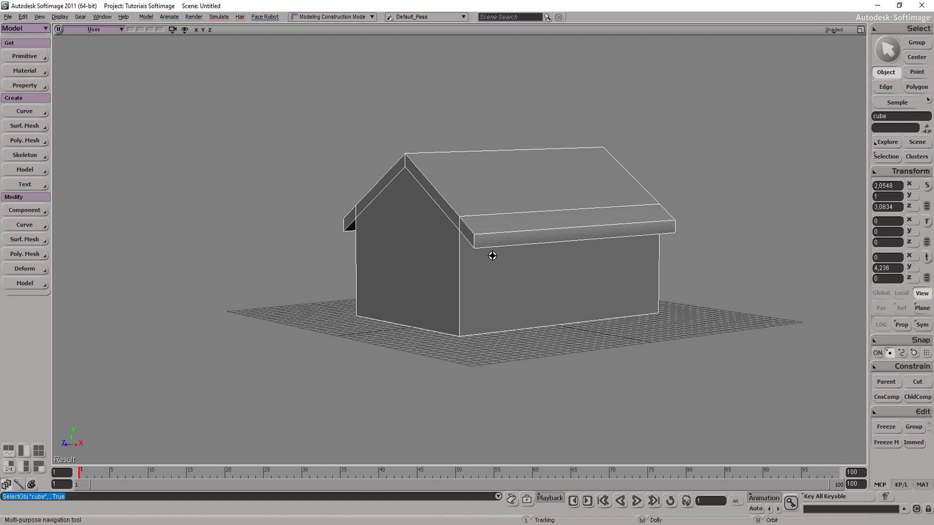
mouse_move(504, 222)
right_down()
mouse_move(486, 214)
mouse_move(481, 165)
right_up()
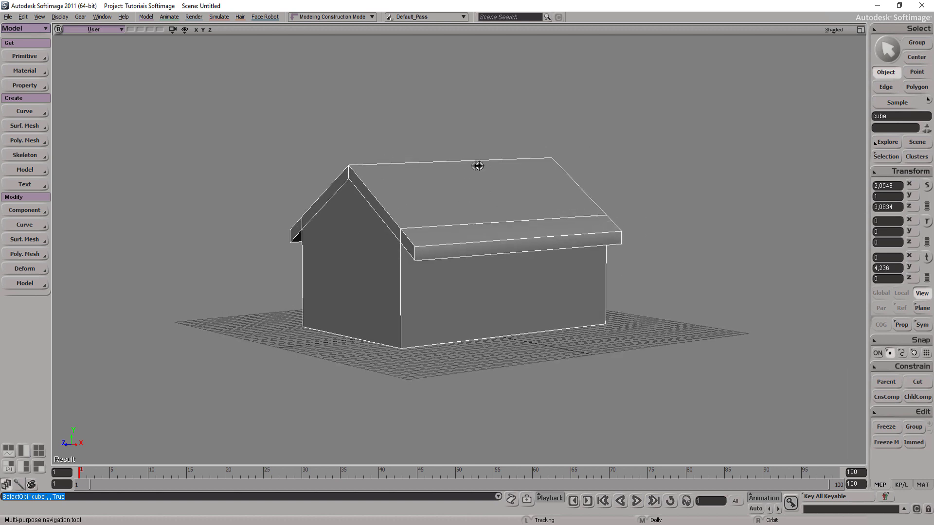
middle_drag(481, 165, 452, 249)
drag(456, 254, 478, 254)
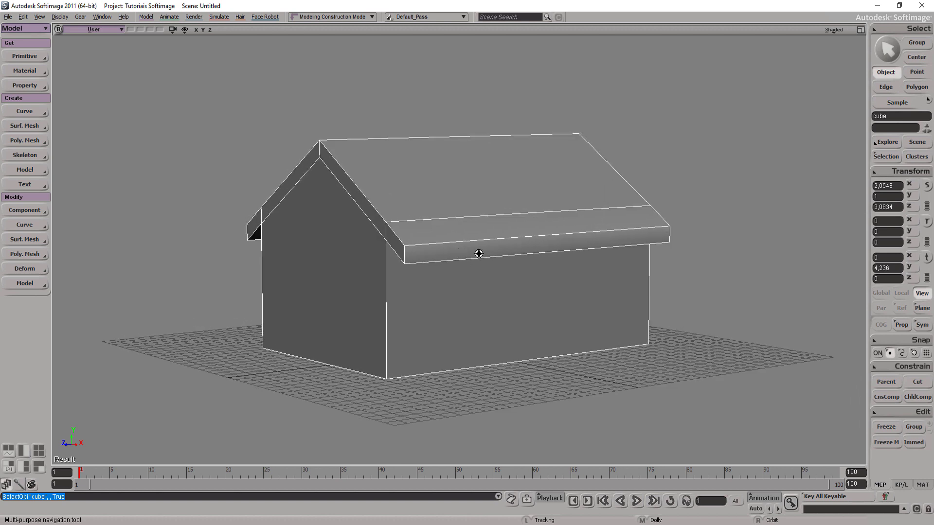